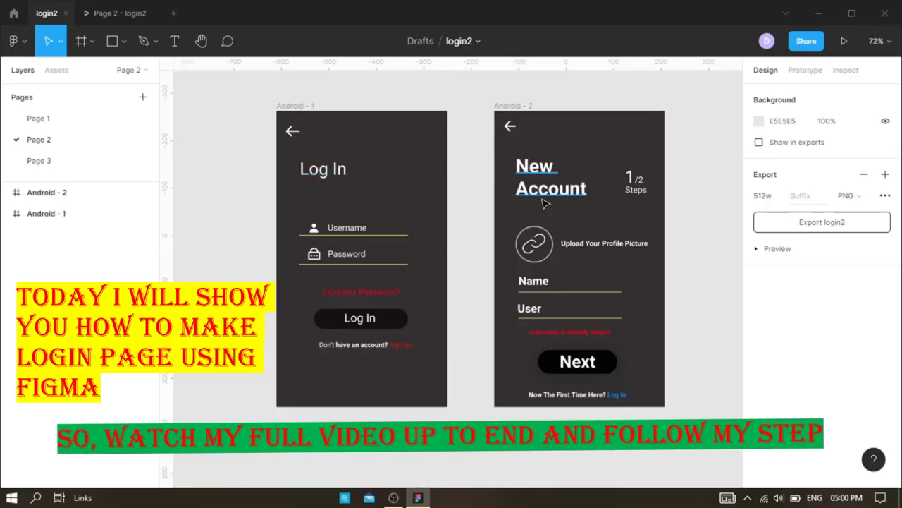
- Lock the Android - 2 and Android - 1 frames on Page 2
click(132, 213)
click(132, 192)
- Create an iPhone 11 Pro Max frame on Page 3 and shorten it to 692 high
click(72, 168)
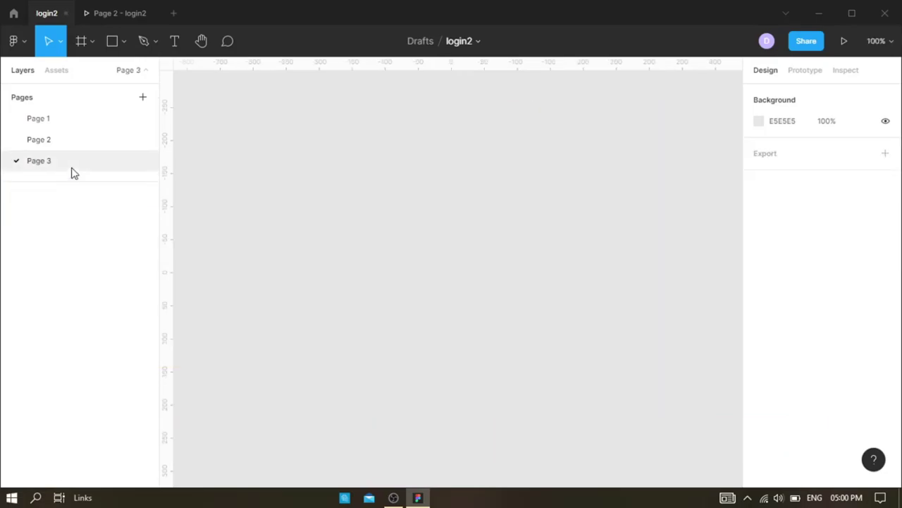
click(91, 43)
click(79, 72)
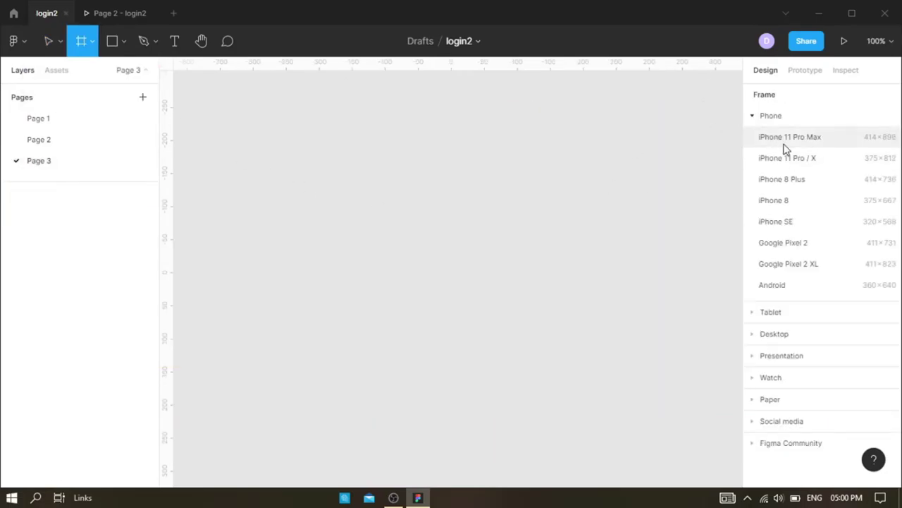
click(784, 138)
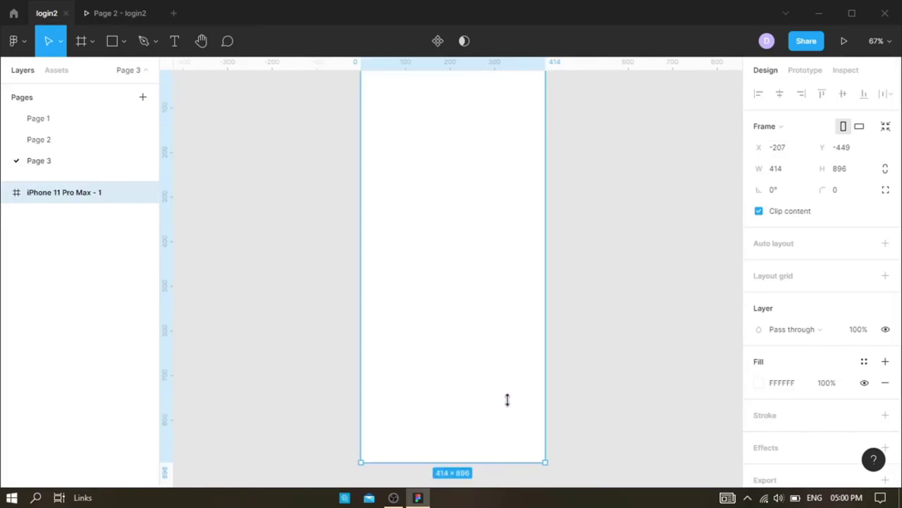
drag(507, 399, 507, 375)
scroll(485, 118, up, 2)
drag(484, 114, 417, 191)
scroll(353, 181, right, 3)
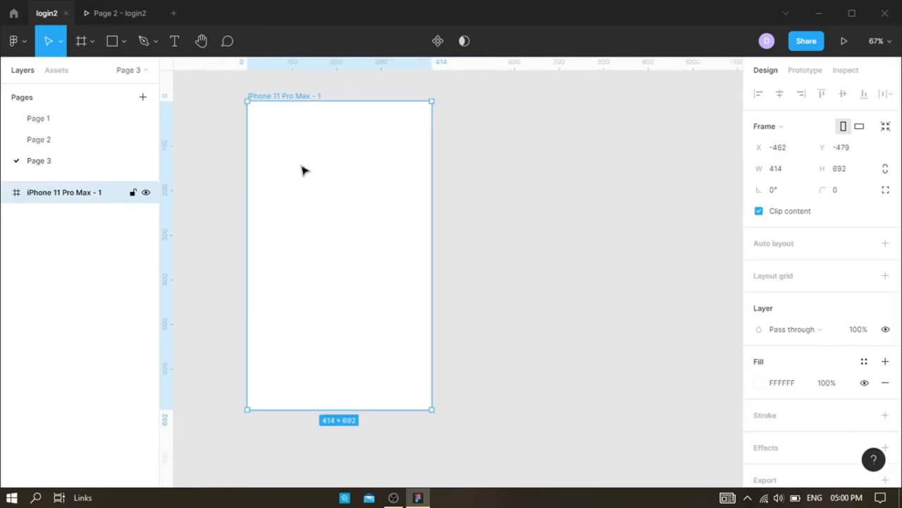
- Add a second iPhone 11 Pro Max frame beside it, top-aligned and 692 high
click(93, 42)
click(80, 73)
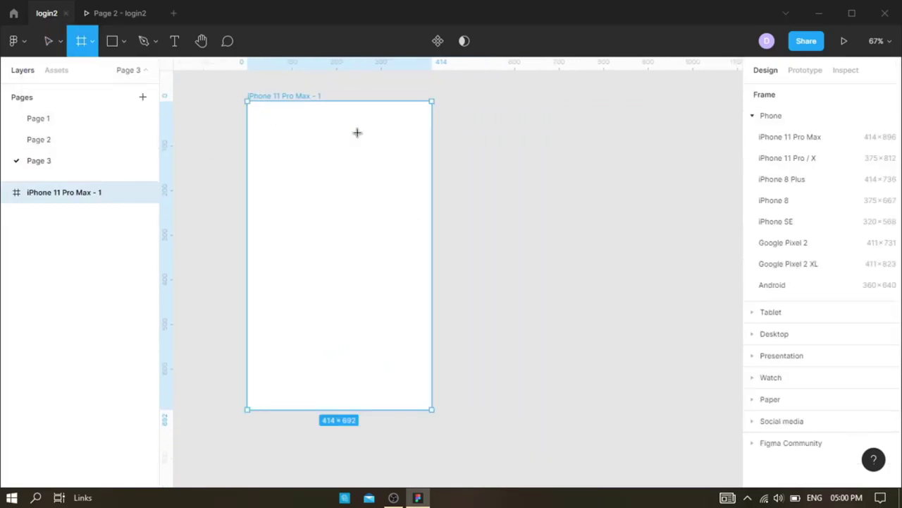
click(893, 135)
drag(512, 88, 512, 111)
scroll(540, 188, down, 1)
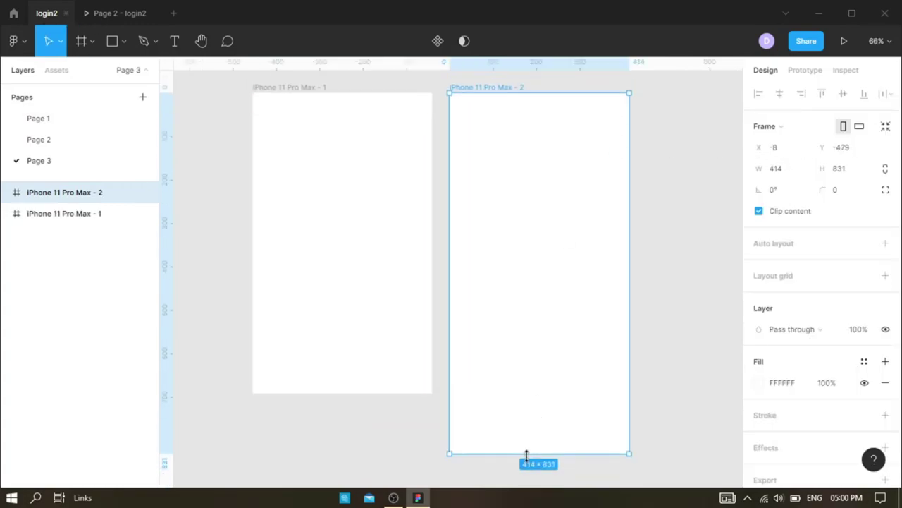
mouse_move(526, 453)
mouse_down()
mouse_move(542, 367)
mouse_move(545, 390)
mouse_up()
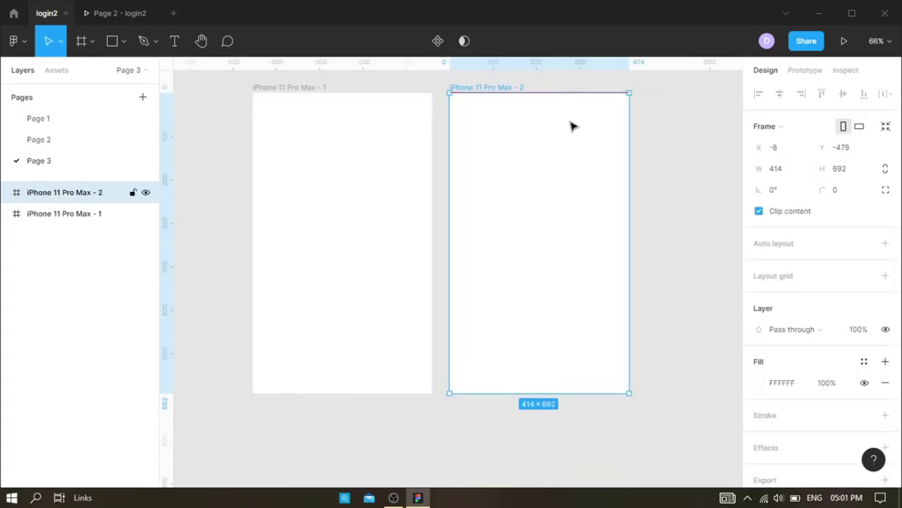
- Place horizontal guides along the two frames' top and bottom edges
mouse_move(570, 65)
mouse_down()
mouse_move(571, 92)
mouse_move(563, 94)
mouse_up()
click(657, 85)
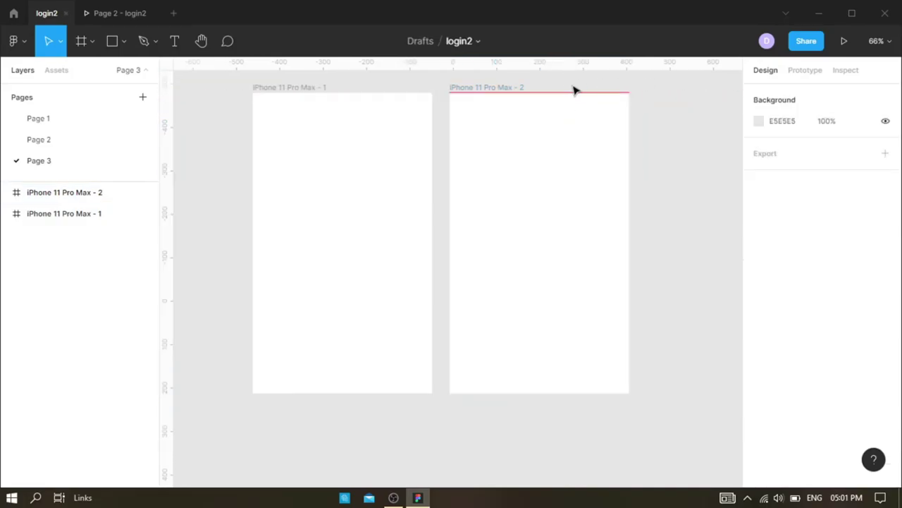
click(64, 213)
click(486, 119)
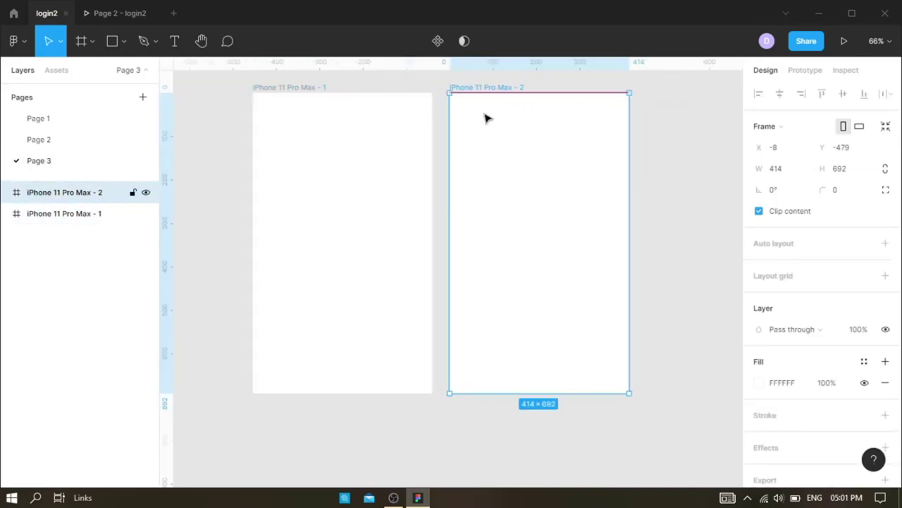
drag(493, 66, 522, 392)
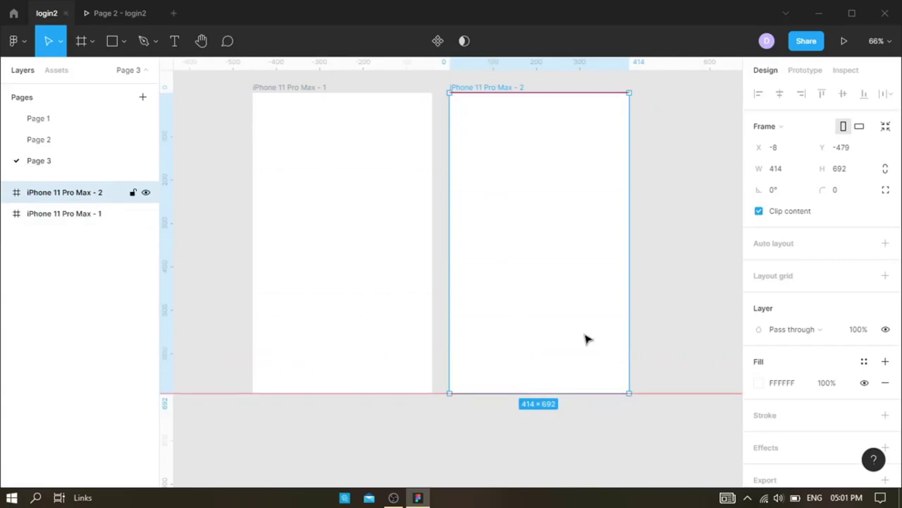
drag(471, 70, 568, 92)
drag(406, 67, 421, 92)
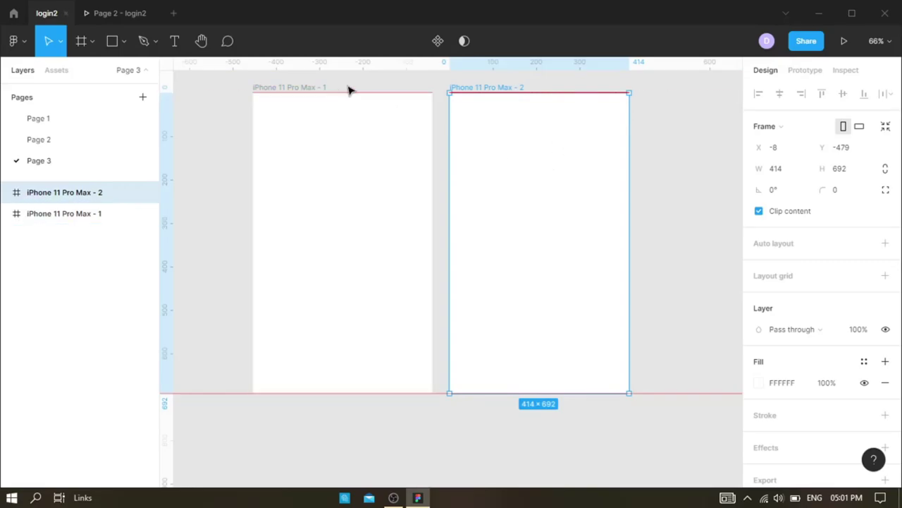
- Toggle the iPhone frame locks and remove the stray guide above the frames
click(349, 90)
click(493, 89)
click(356, 111)
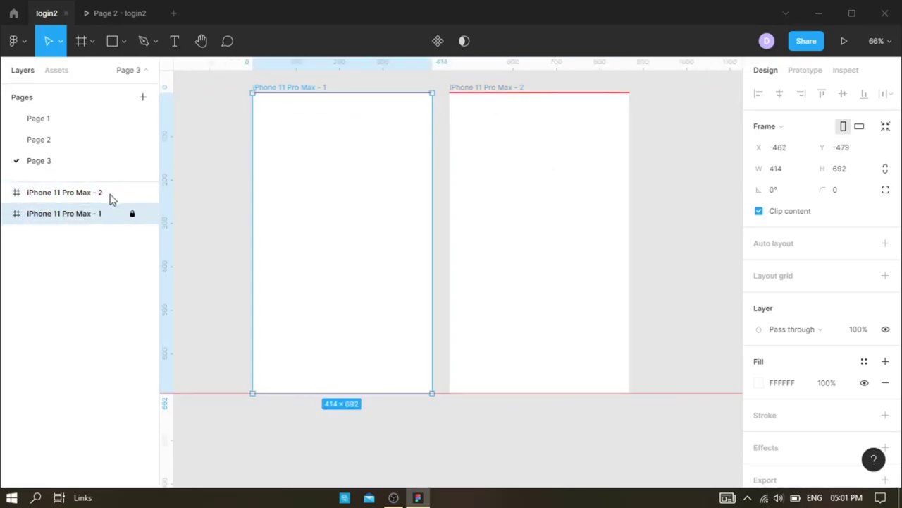
click(132, 192)
drag(344, 64, 332, 76)
click(498, 102)
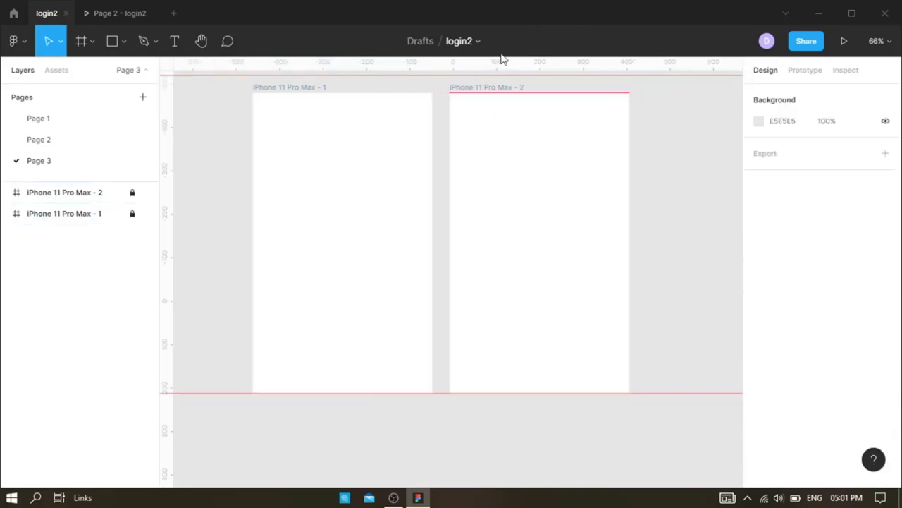
drag(491, 75, 500, 31)
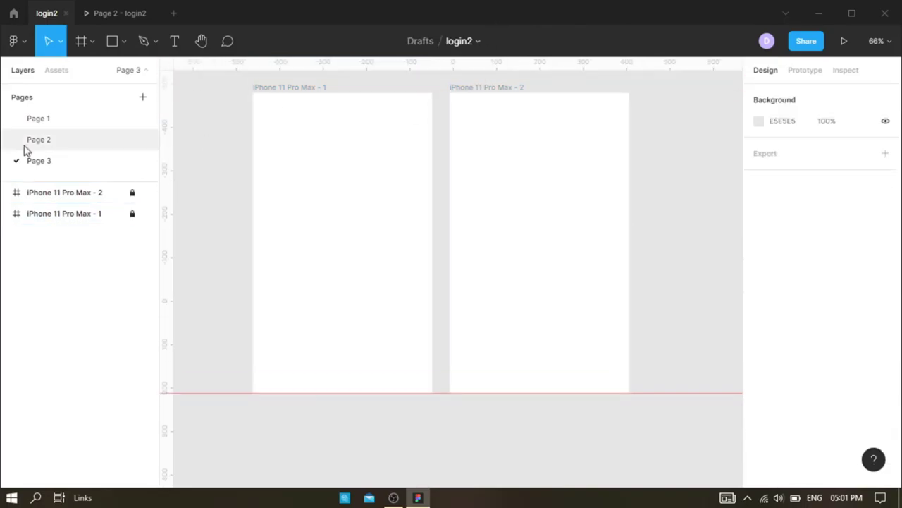
click(132, 192)
- Unlock the first iPhone frame and check Android - 1 on Page 2 for reference
click(132, 213)
click(71, 141)
click(80, 213)
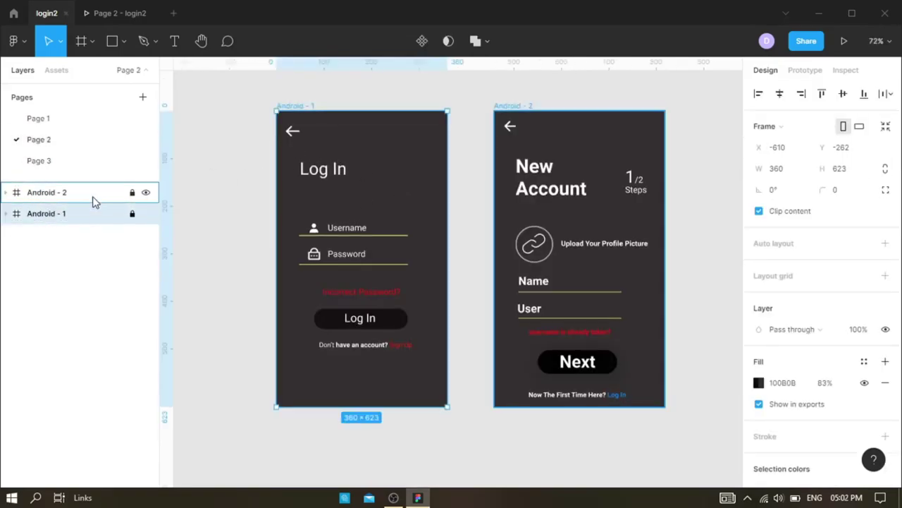
click(39, 161)
- Draw a short left-pointing back arrow at the top-left of the first iPhone frame
click(123, 42)
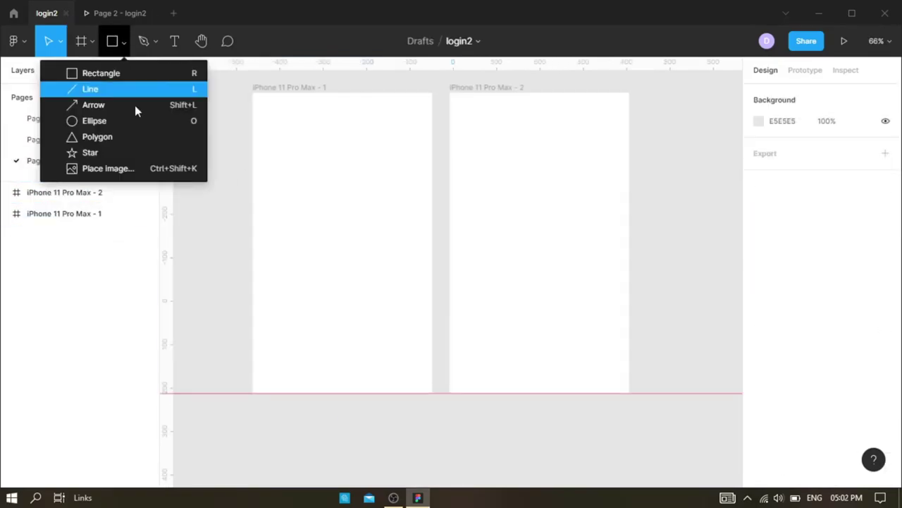
click(135, 105)
mouse_move(295, 112)
mouse_down()
mouse_move(270, 112)
mouse_move(281, 112)
mouse_up()
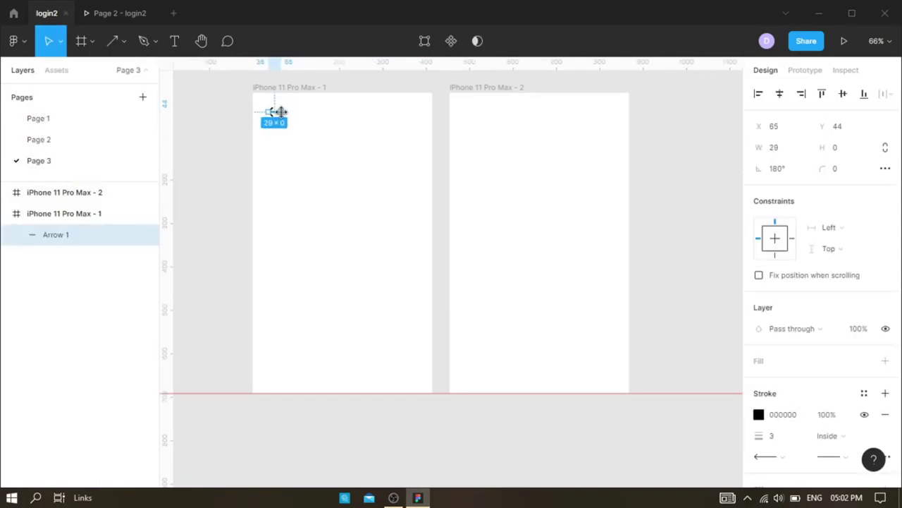
click(339, 144)
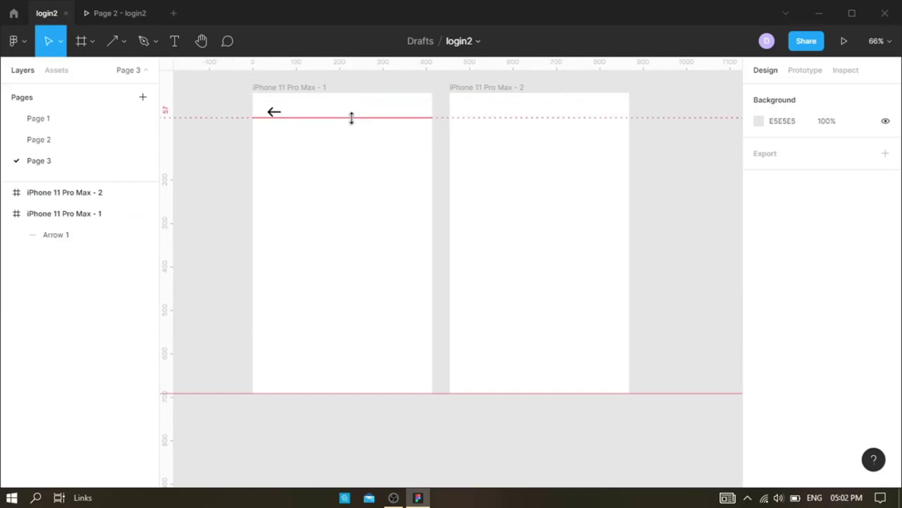
- Add a horizontal guide just below the back arrow
drag(349, 69, 292, 117)
click(275, 113)
scroll(874, 352, down, 2)
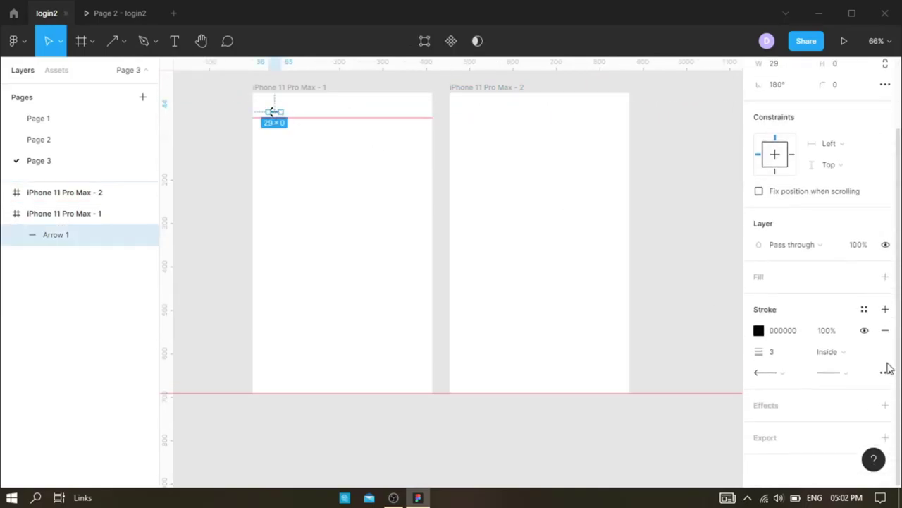
click(248, 238)
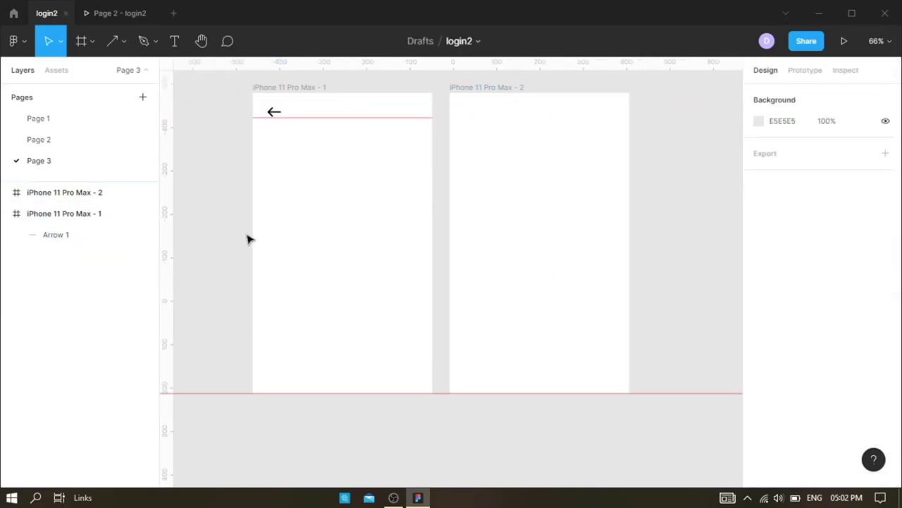
click(103, 213)
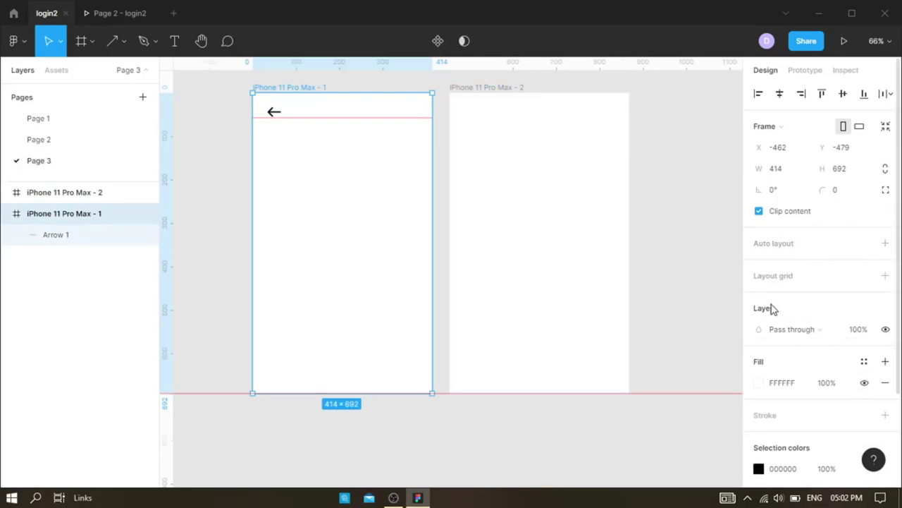
- Give the first iPhone frame a 6-column layout grid with a 30 margin
click(884, 277)
click(766, 299)
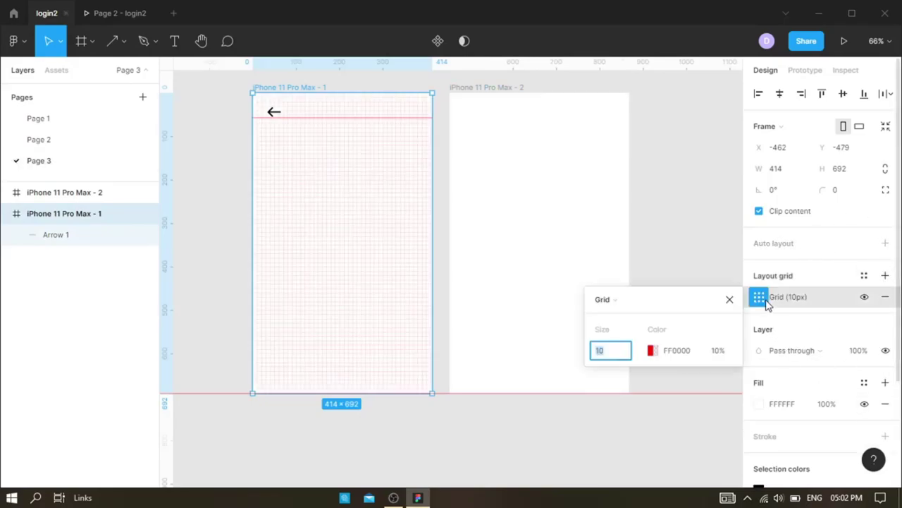
click(647, 306)
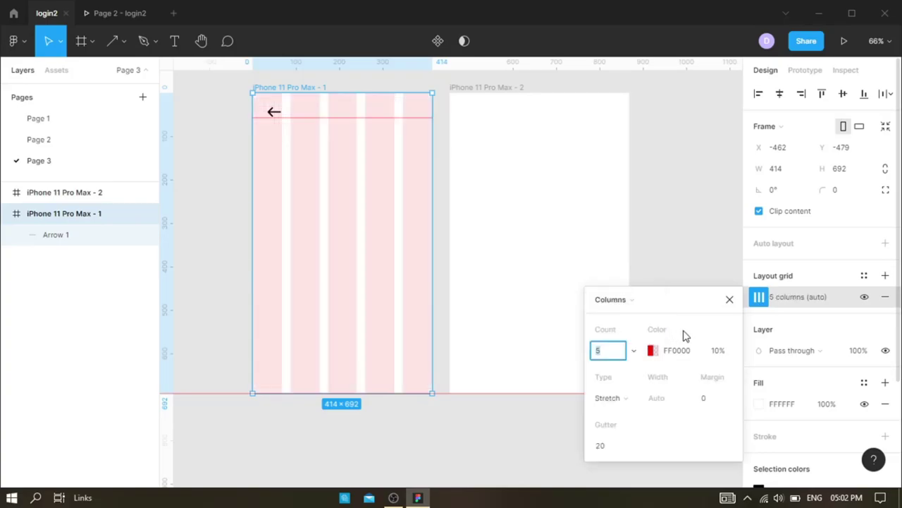
click(611, 352)
click(716, 400)
text(30)
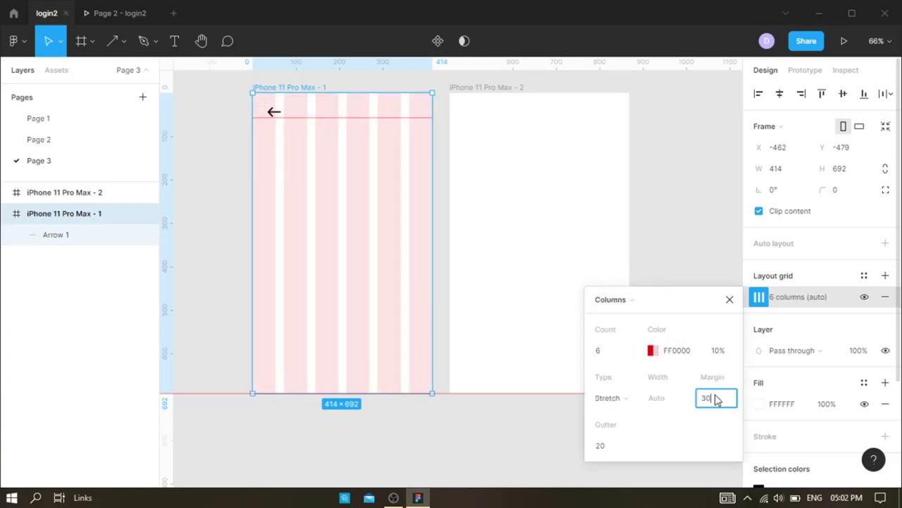
key(Return)
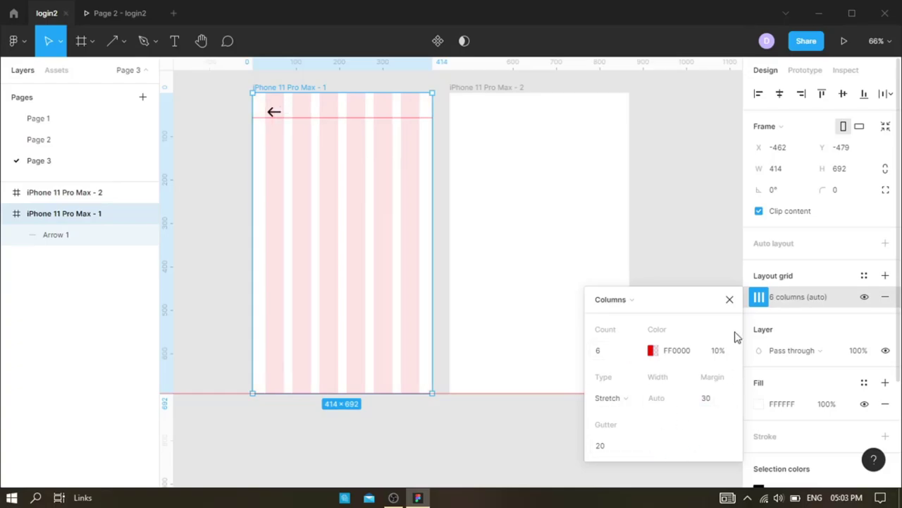
click(730, 299)
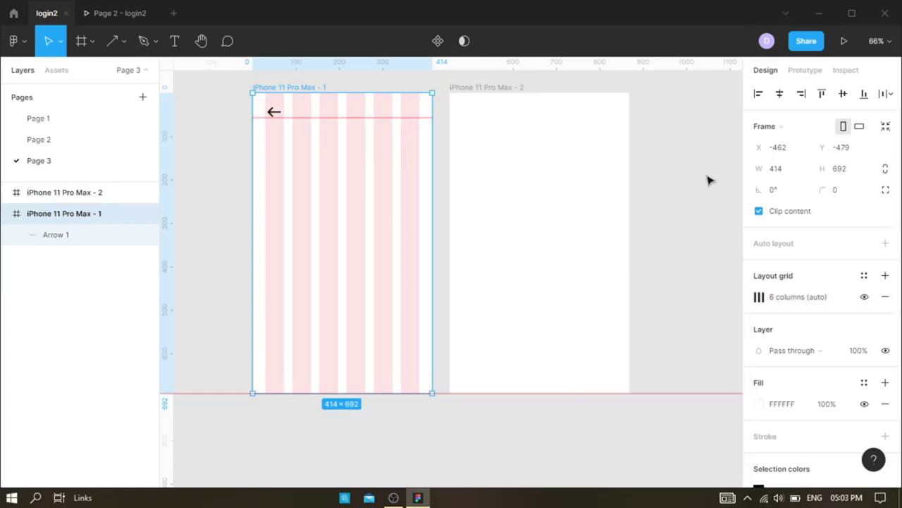
- Give the second iPhone frame the same 6-column grid with a 30 margin
scroll(275, 114, up, 5)
click(261, 117)
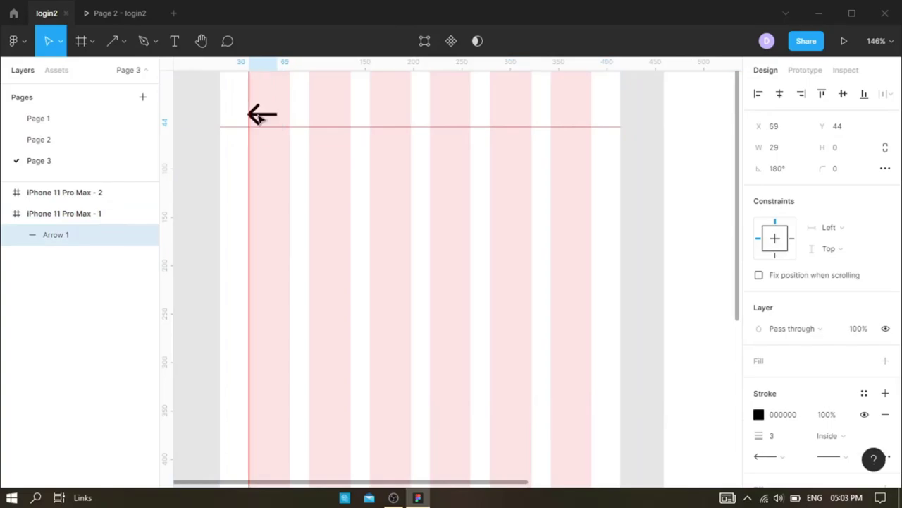
scroll(310, 161, down, 2)
scroll(310, 161, down, 2)
scroll(312, 165, down, 1)
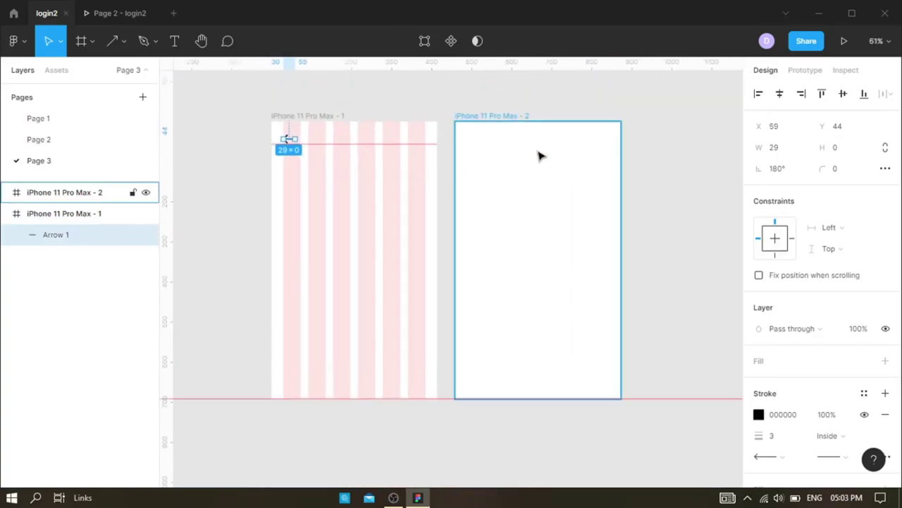
click(539, 155)
click(764, 278)
click(758, 297)
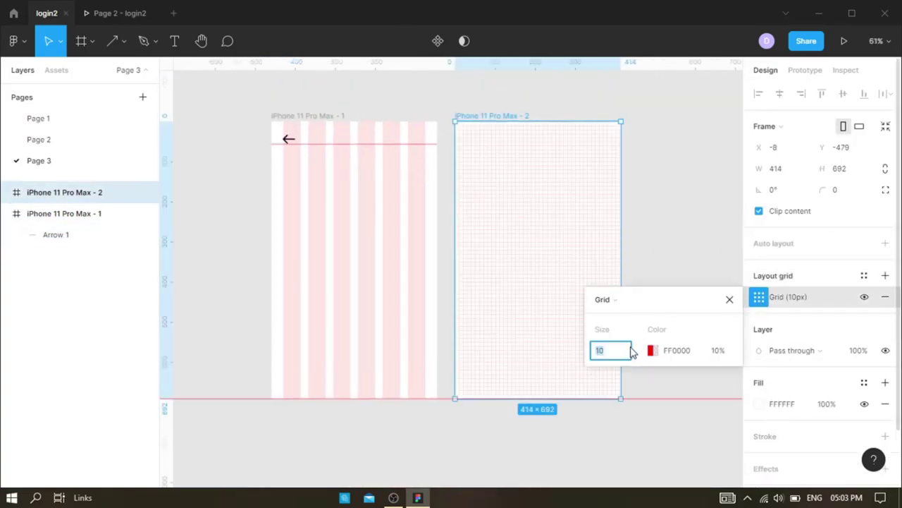
click(604, 299)
click(637, 317)
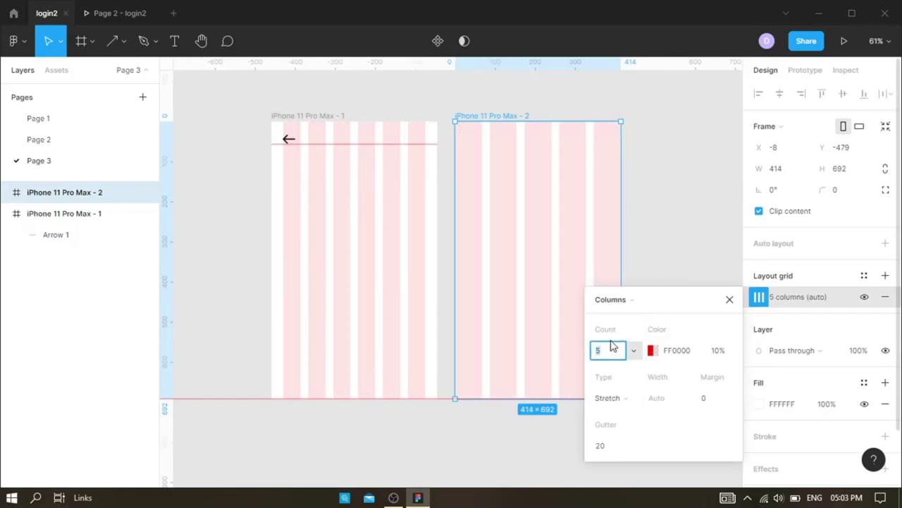
key(Return)
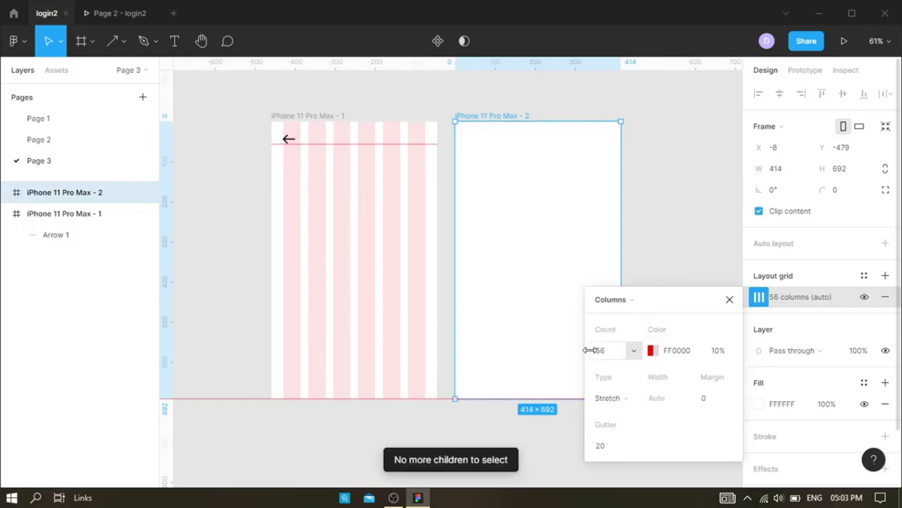
text(6)
click(713, 399)
text(3)
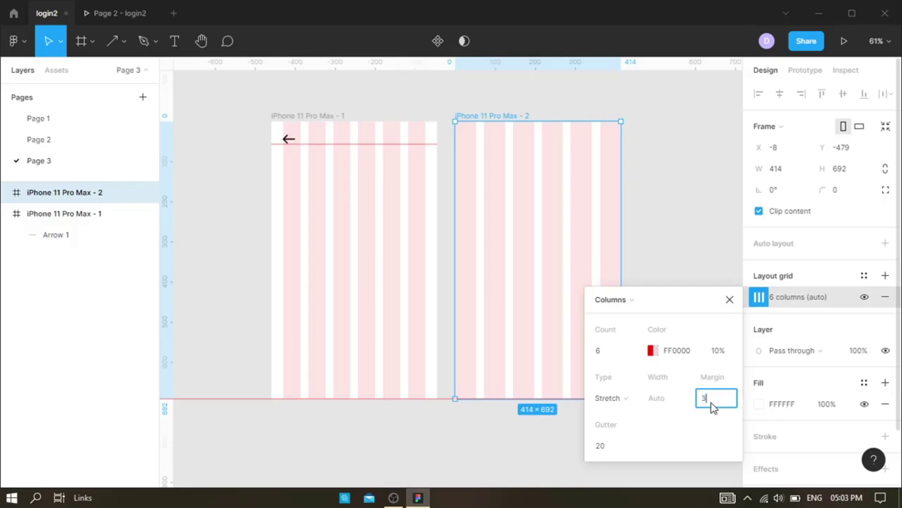
key(Return)
click(728, 301)
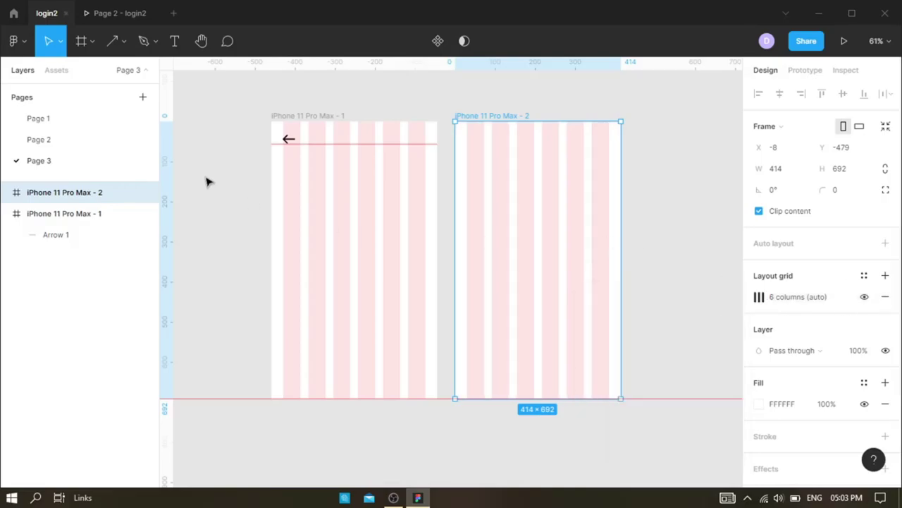
- Duplicate the back arrow into the second iPhone frame
drag(288, 141, 472, 142)
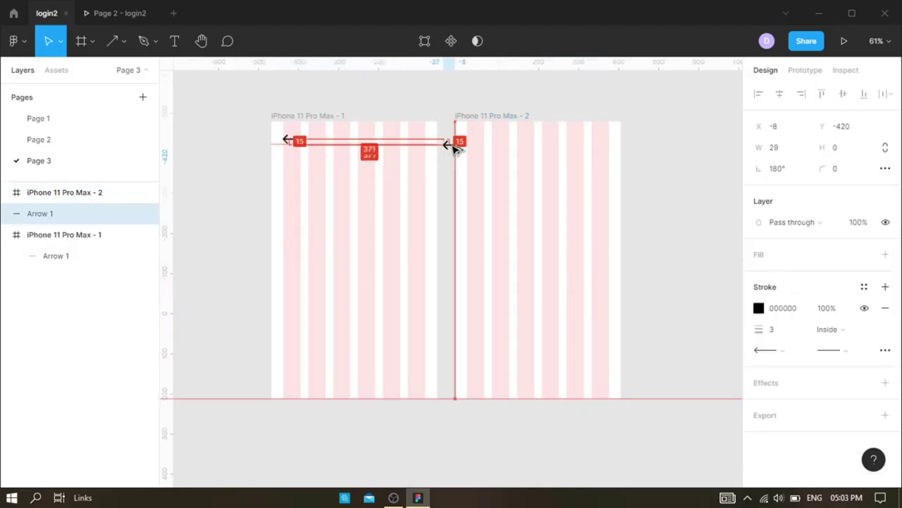
scroll(497, 201, up, 2)
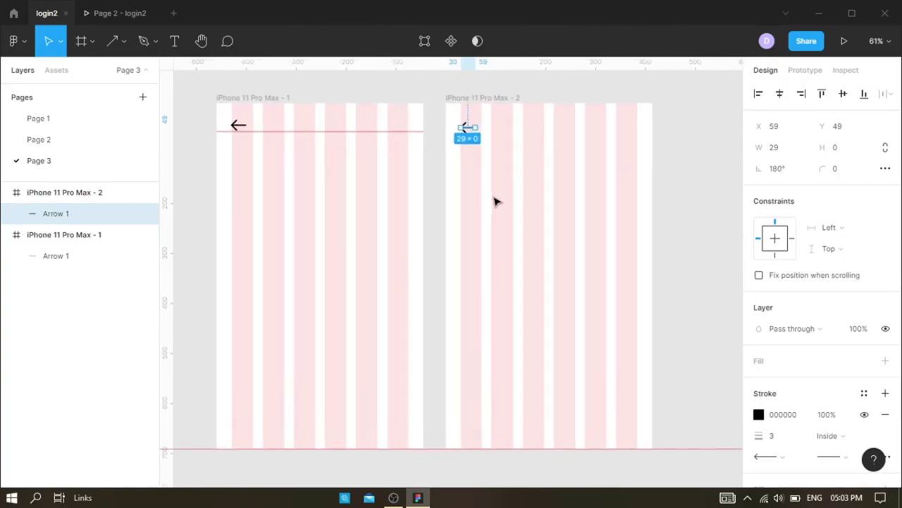
scroll(490, 200, up, 3)
scroll(486, 200, up, 2)
click(359, 195)
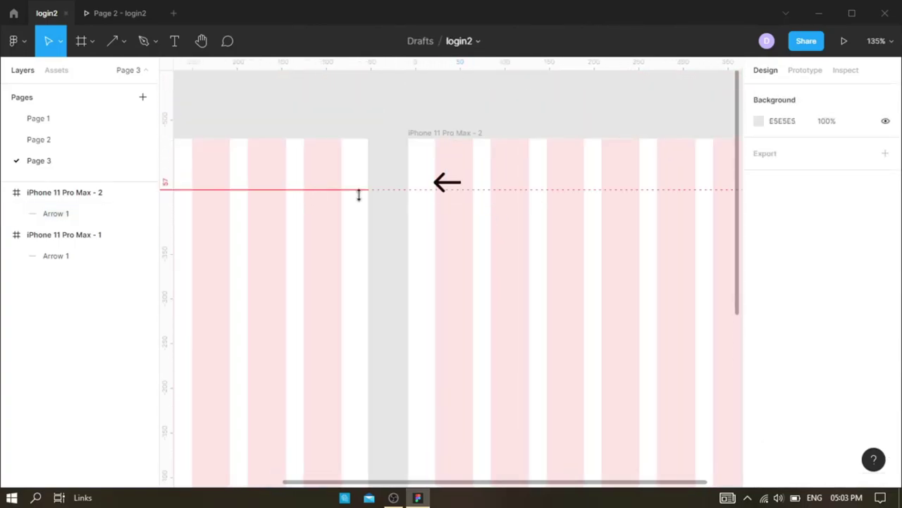
click(361, 189)
scroll(479, 265, down, 1)
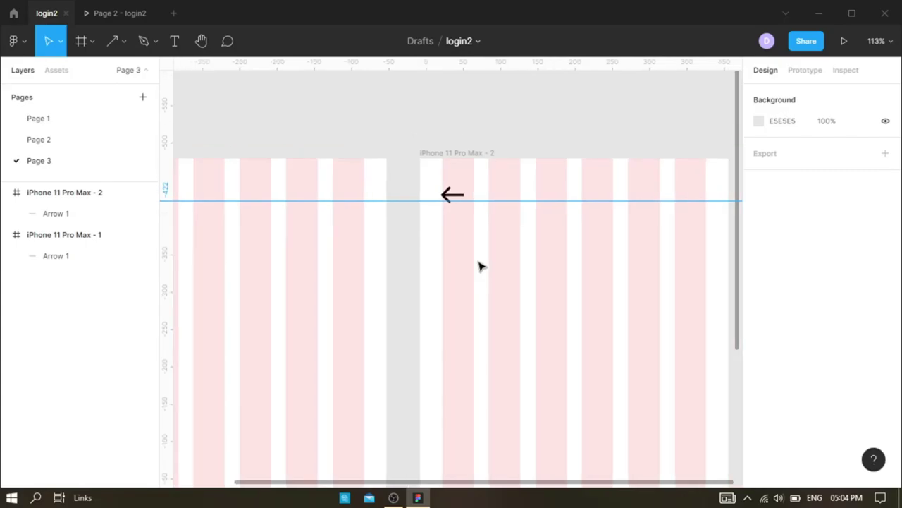
scroll(479, 265, down, 2)
scroll(479, 264, down, 1)
scroll(479, 264, down, 2)
scroll(478, 264, down, 2)
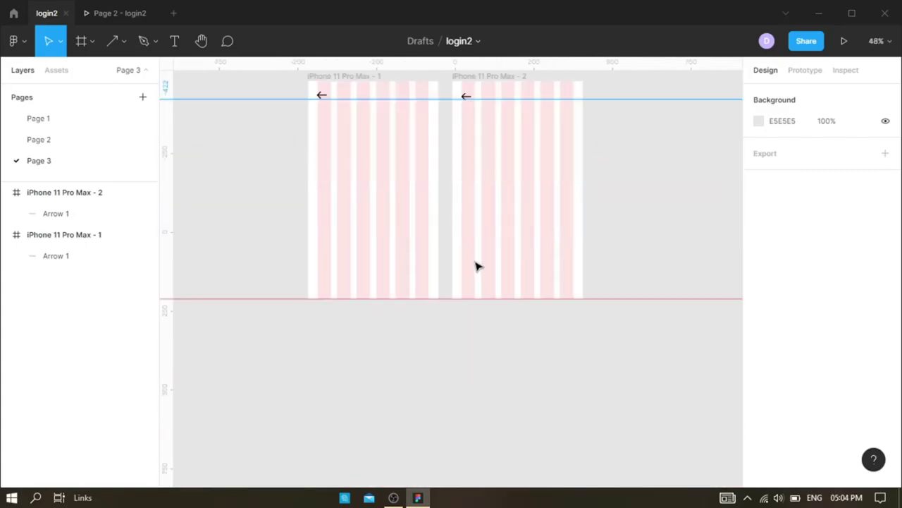
scroll(477, 266, up, 1)
scroll(476, 266, up, 3)
- Add a white fill to the first frame's back arrow
click(258, 136)
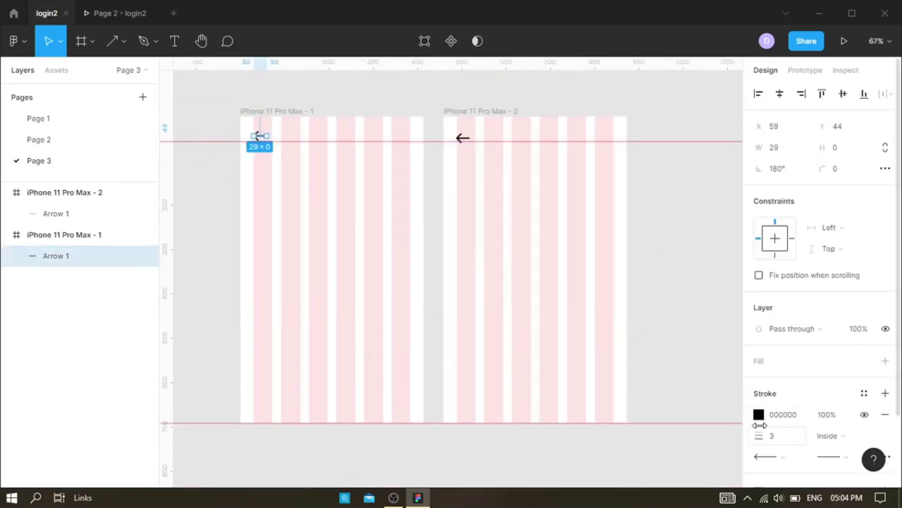
click(760, 414)
click(729, 143)
click(885, 361)
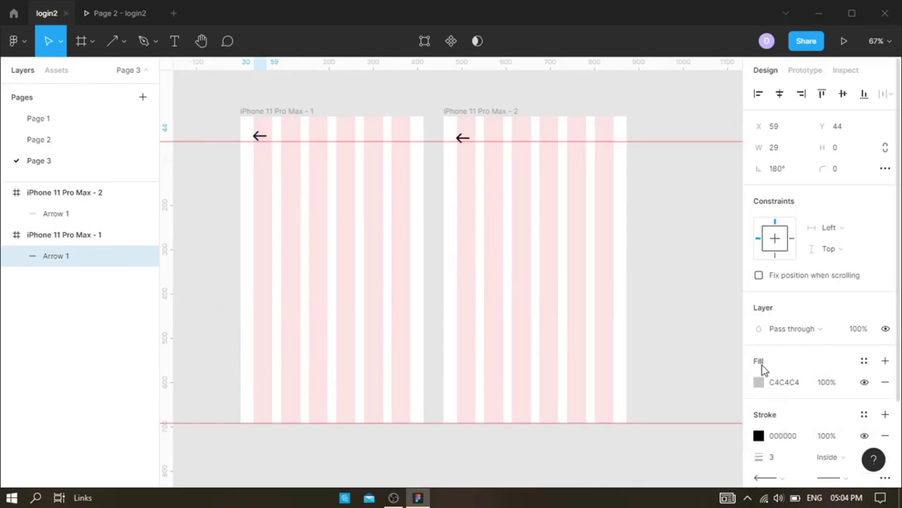
click(758, 381)
click(600, 423)
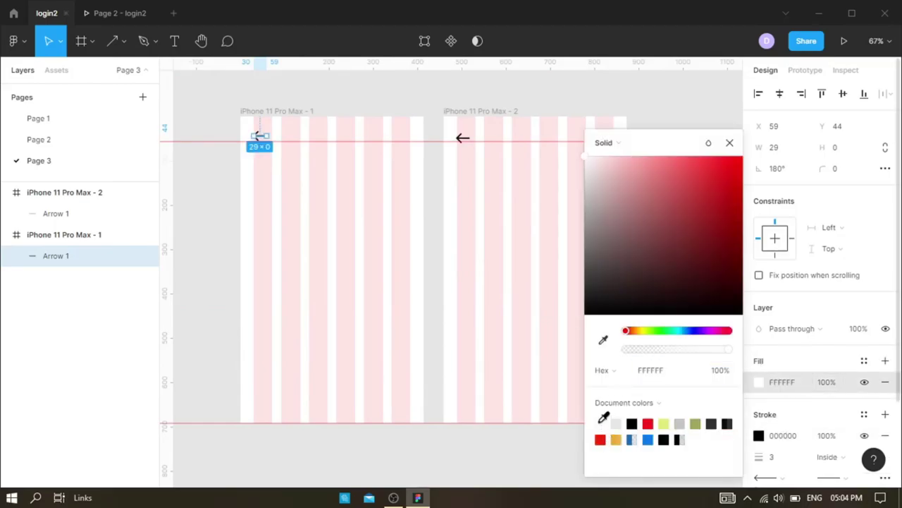
click(730, 143)
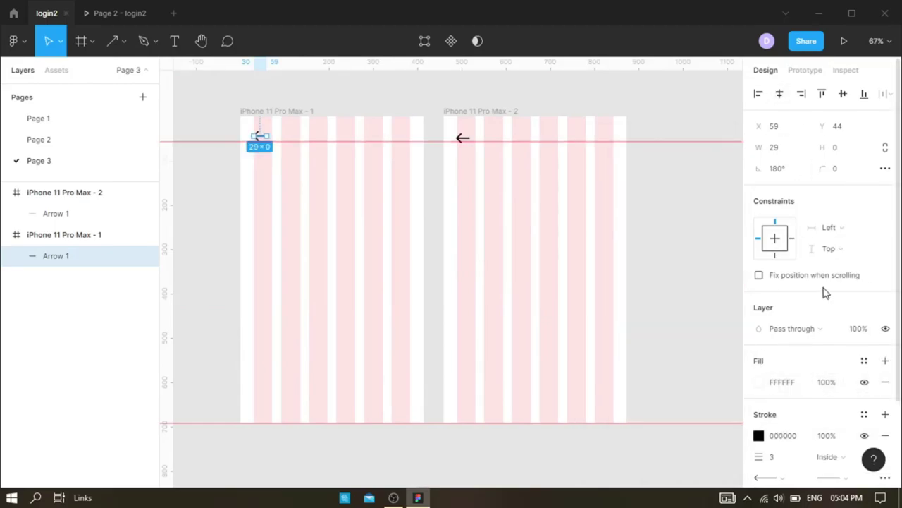
scroll(790, 317, down, 3)
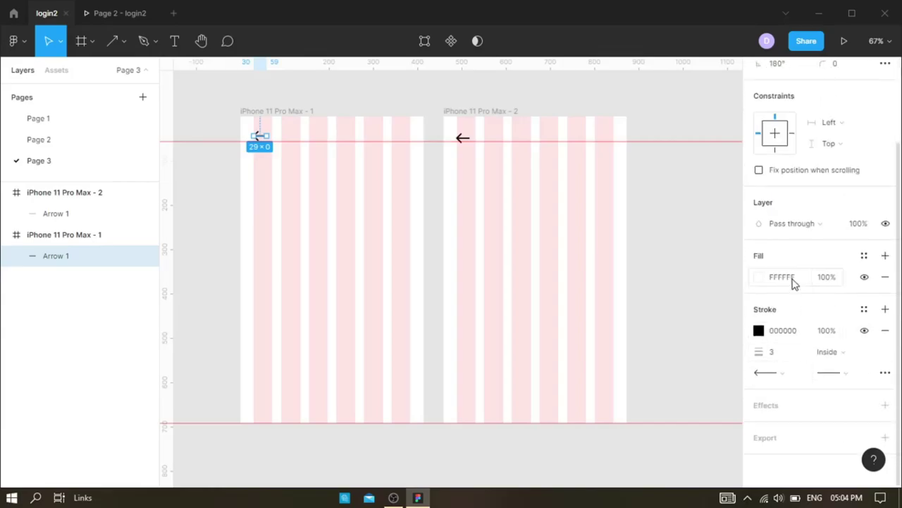
- Set the first arrow's stroke colour to white FFFFFF
click(261, 139)
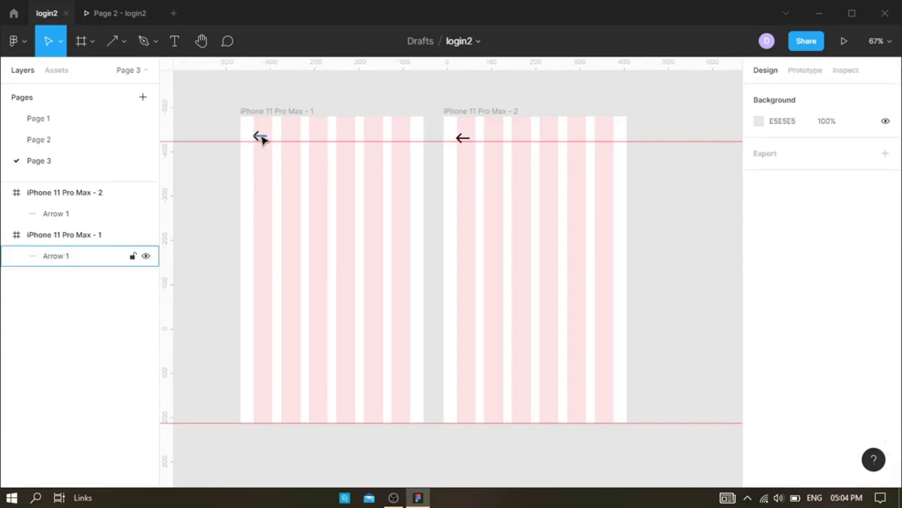
double_click(259, 136)
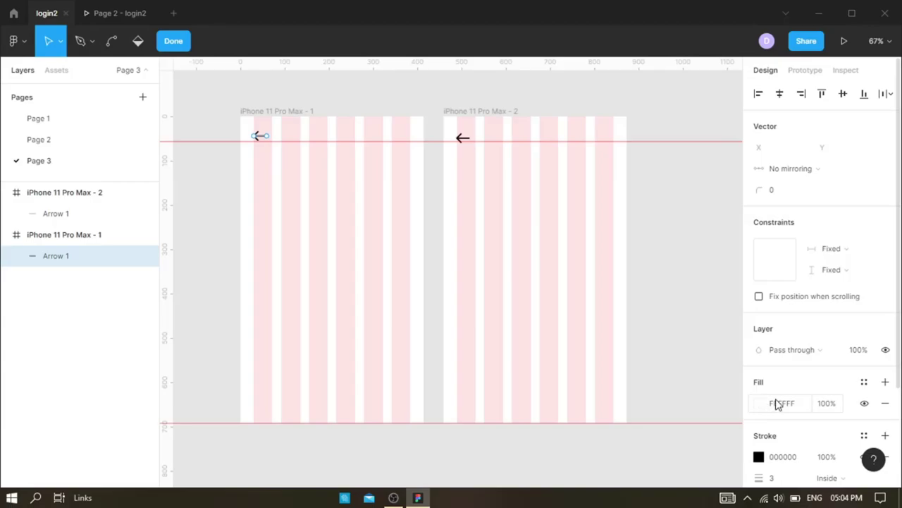
scroll(778, 404, down, 2)
scroll(786, 405, down, 2)
click(759, 330)
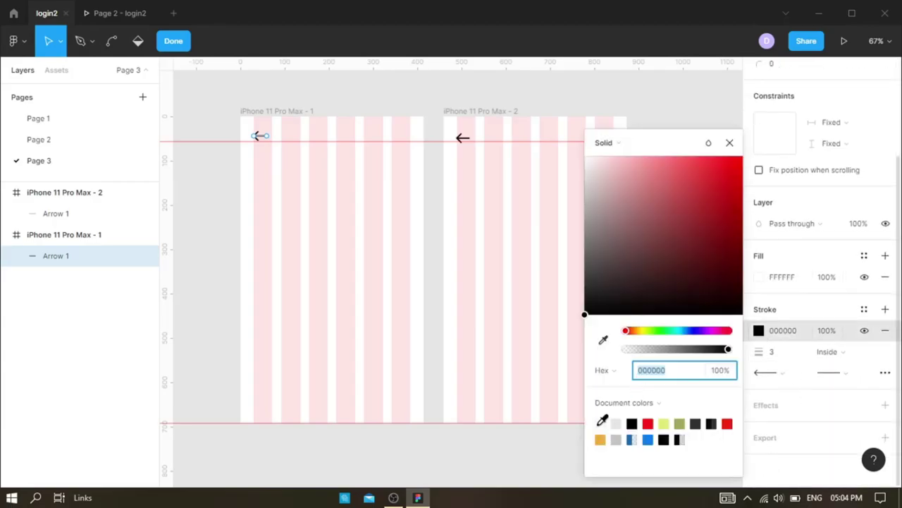
click(615, 423)
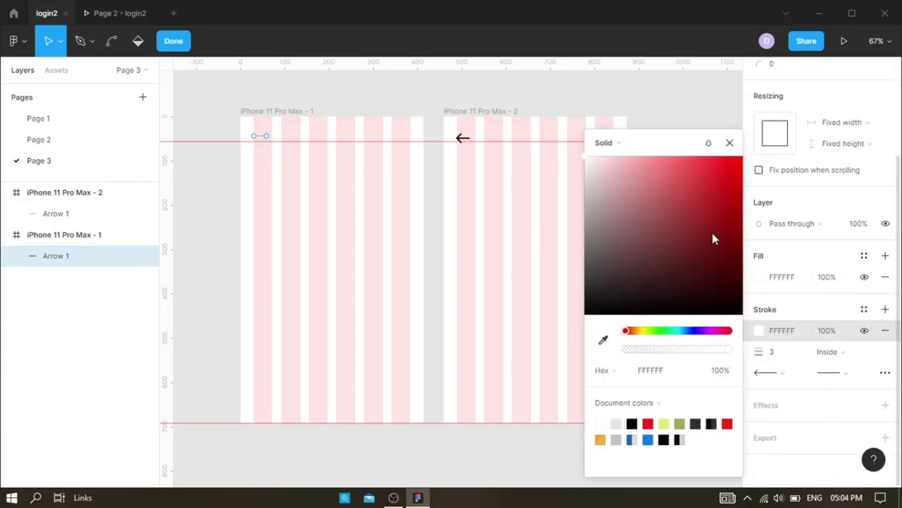
key(Escape)
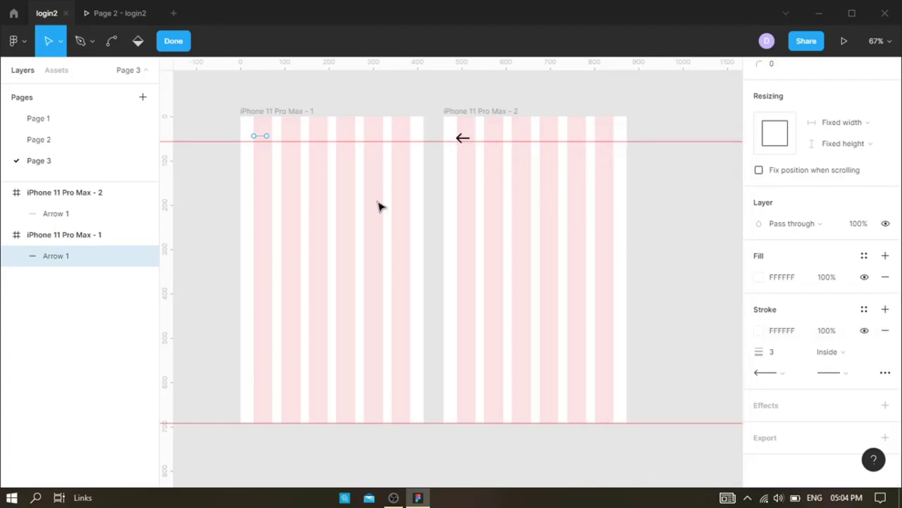
key(Escape)
key(Escape)
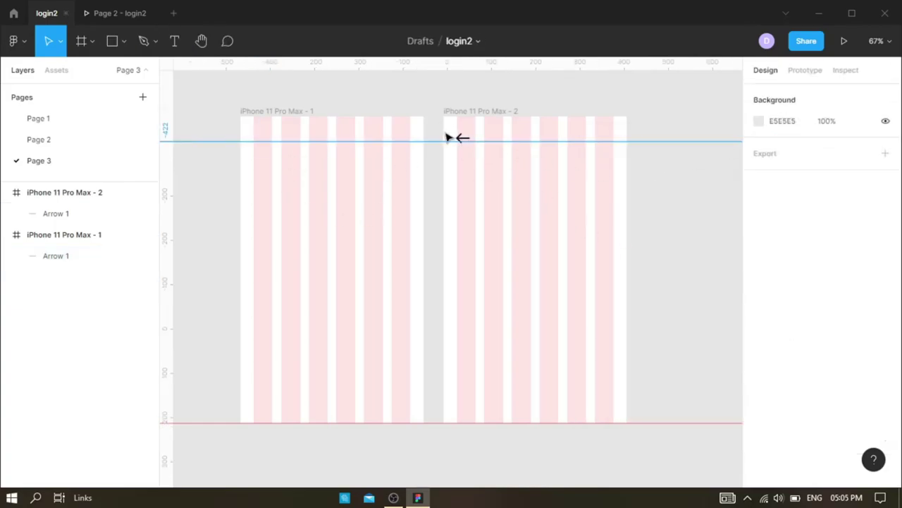
- Set the second frame's arrow stroke to white FFFFFF
click(69, 215)
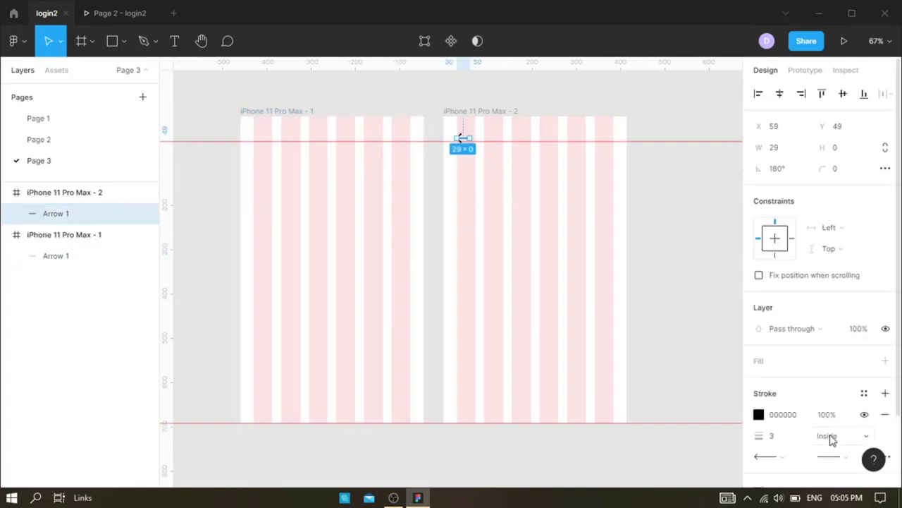
click(759, 415)
click(600, 423)
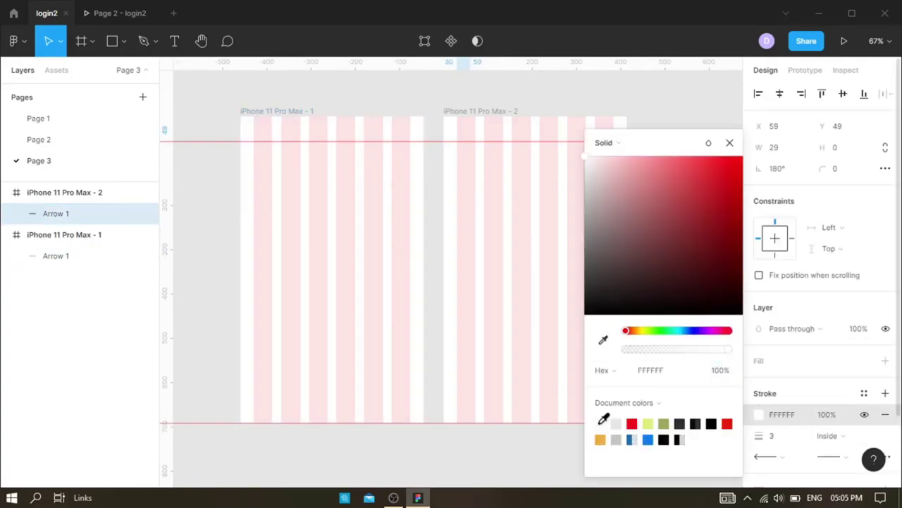
click(730, 143)
key(Escape)
- Fill the second iPhone frame with dark 343030
click(87, 192)
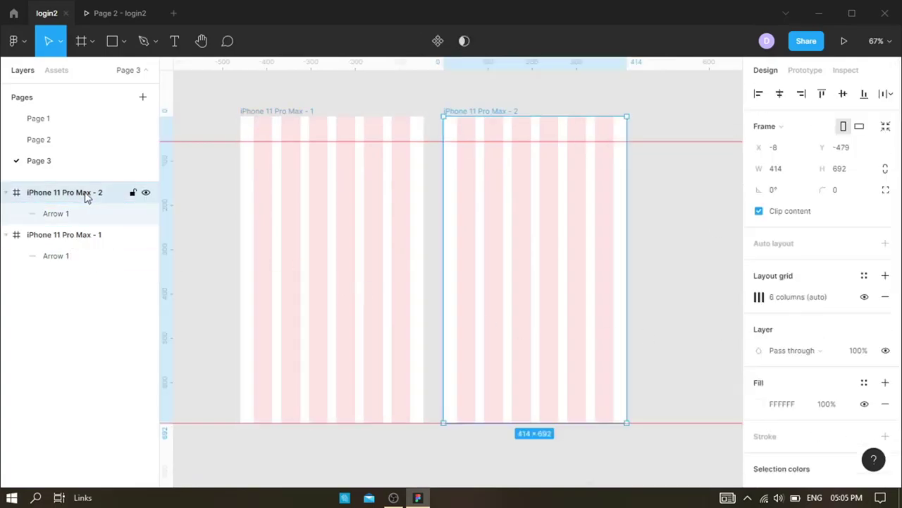
scroll(765, 386, down, 3)
click(758, 287)
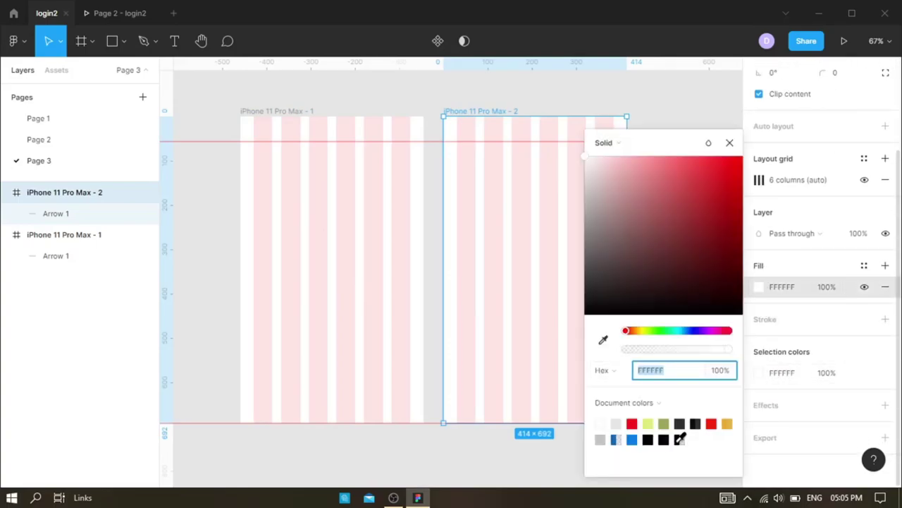
click(680, 423)
click(730, 143)
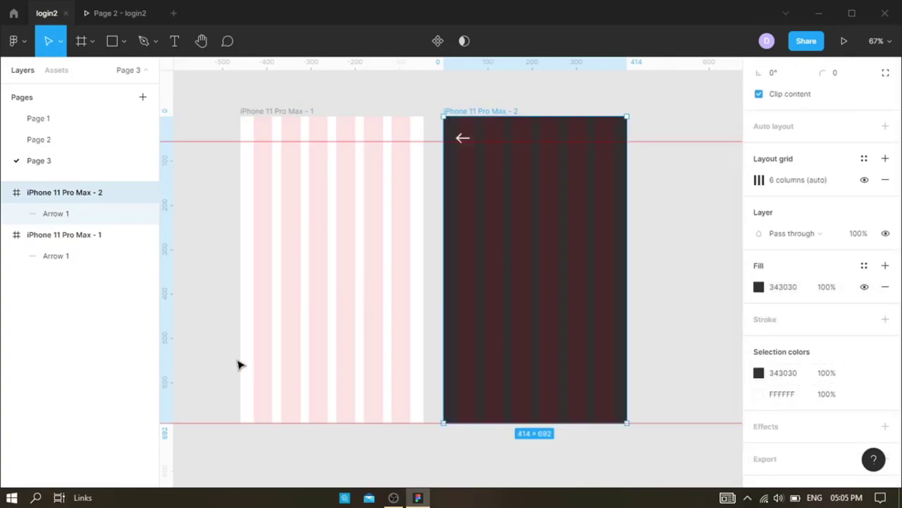
key(Escape)
- Fill the first iPhone frame with dark 343030 too
click(65, 235)
scroll(771, 402, down, 2)
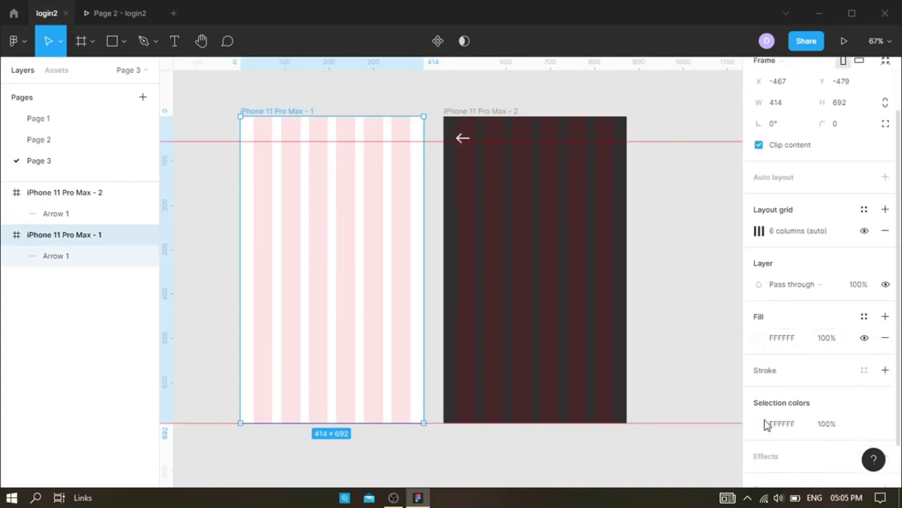
click(759, 339)
click(635, 422)
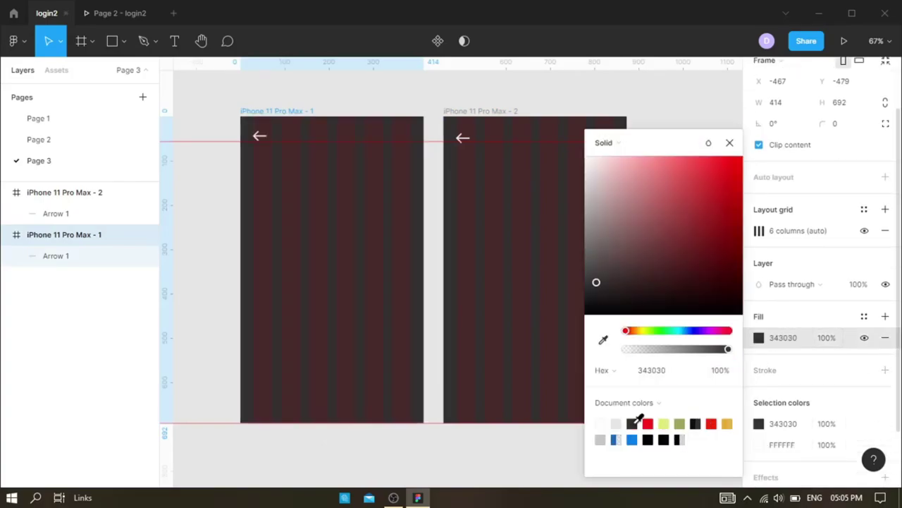
key(Escape)
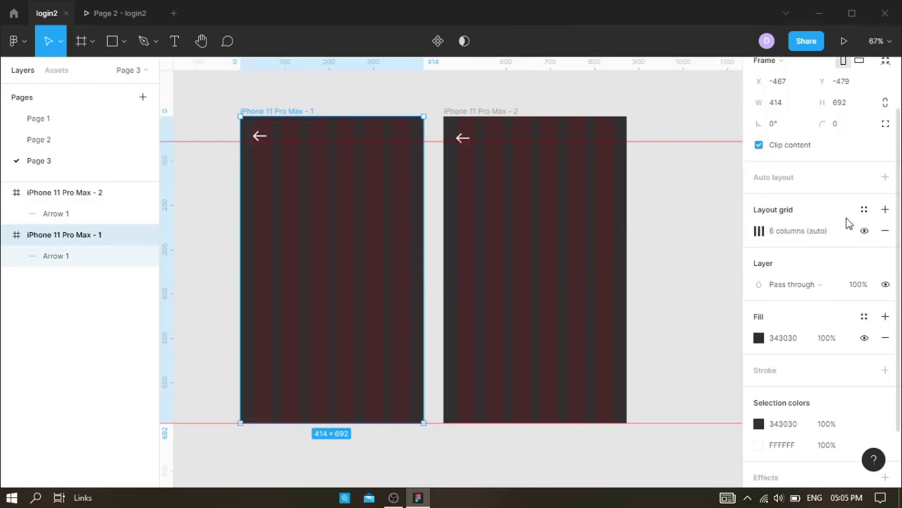
- Adjust the hue and opacity of the first frame's column grid colour
click(758, 231)
click(673, 284)
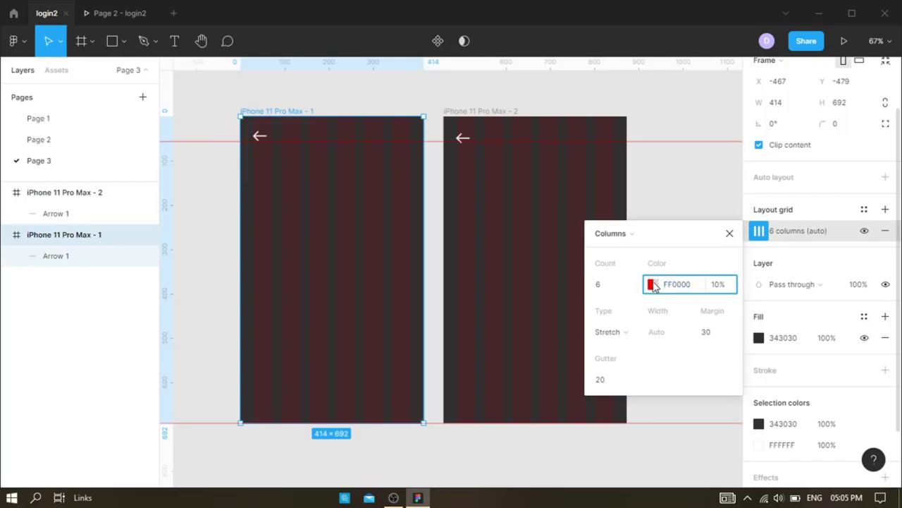
click(655, 284)
mouse_move(485, 331)
mouse_down()
mouse_move(513, 331)
mouse_move(536, 352)
mouse_up()
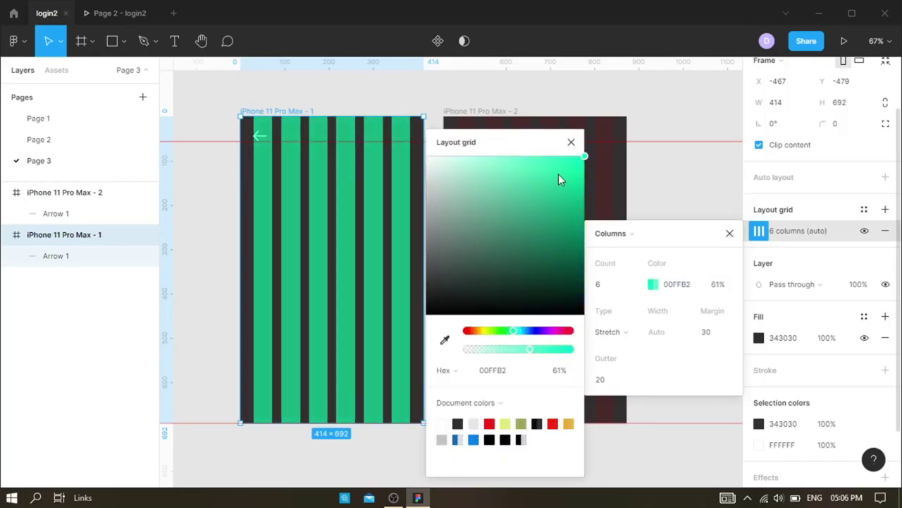
drag(520, 331, 571, 331)
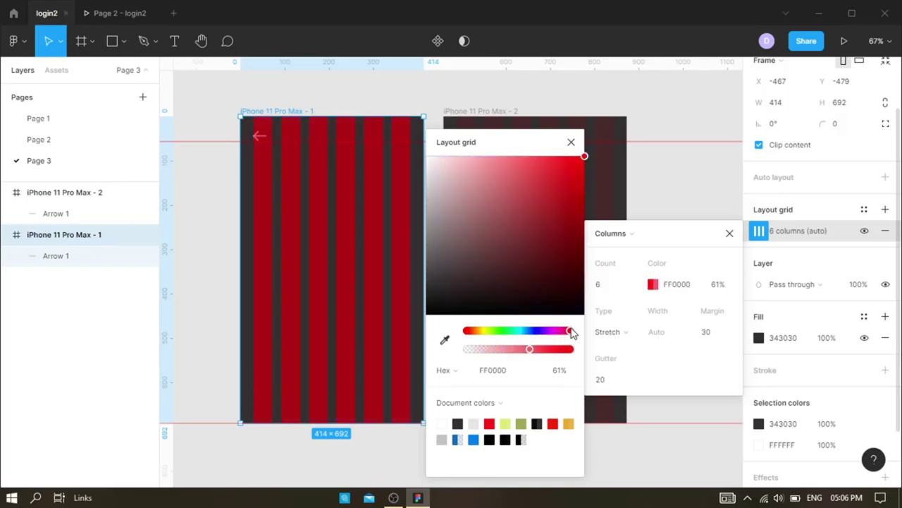
mouse_move(529, 350)
mouse_down()
mouse_move(541, 349)
mouse_move(514, 344)
mouse_up()
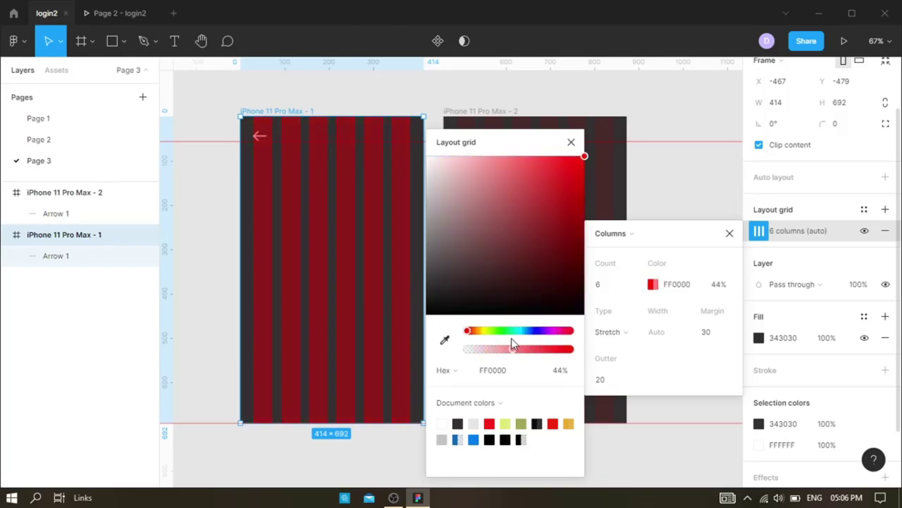
- Try several swatches, then set the first grid to light grey C4C4C4 at 20% opacity
click(505, 423)
click(553, 423)
click(568, 423)
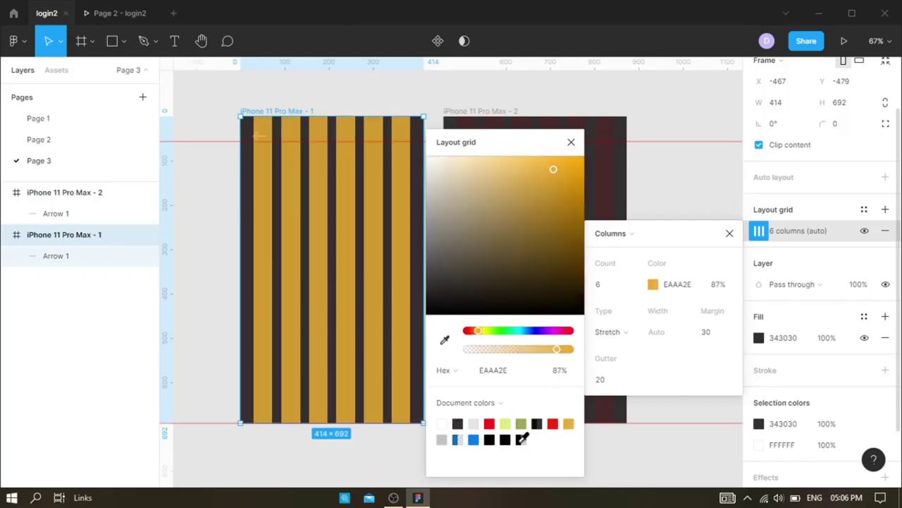
click(515, 437)
click(442, 440)
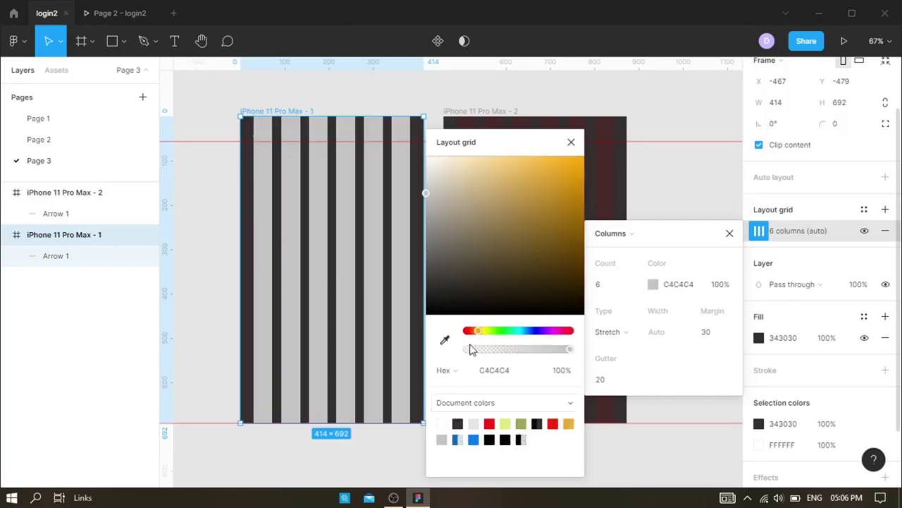
drag(566, 349, 490, 351)
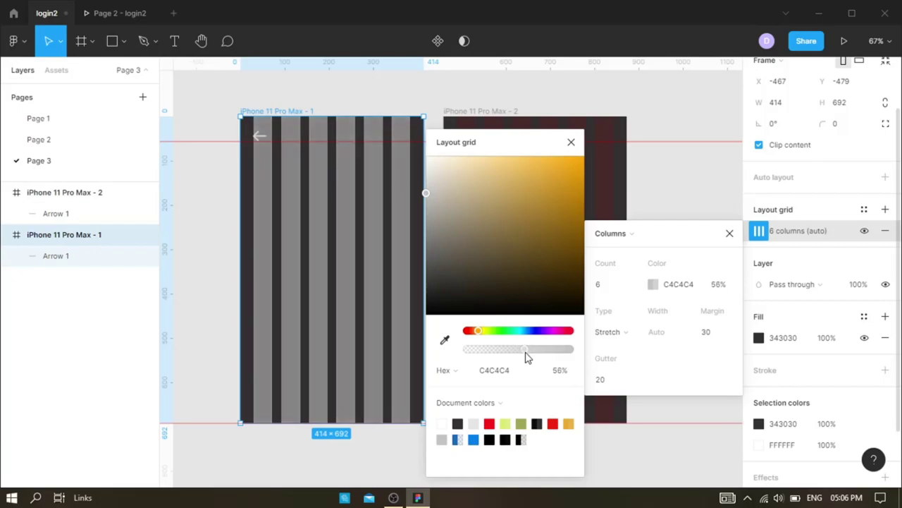
click(571, 141)
click(729, 233)
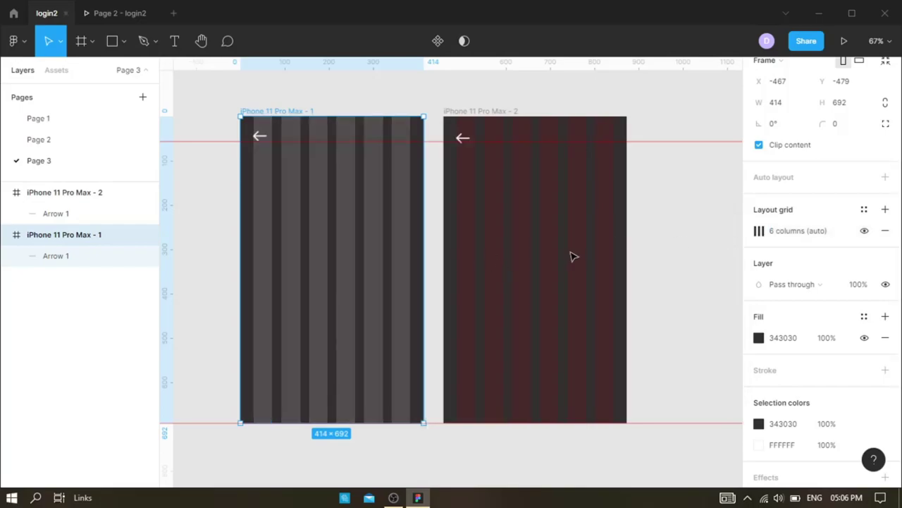
- Set the second frame's column grid to light grey C4C4C4 at 29% opacity
click(576, 265)
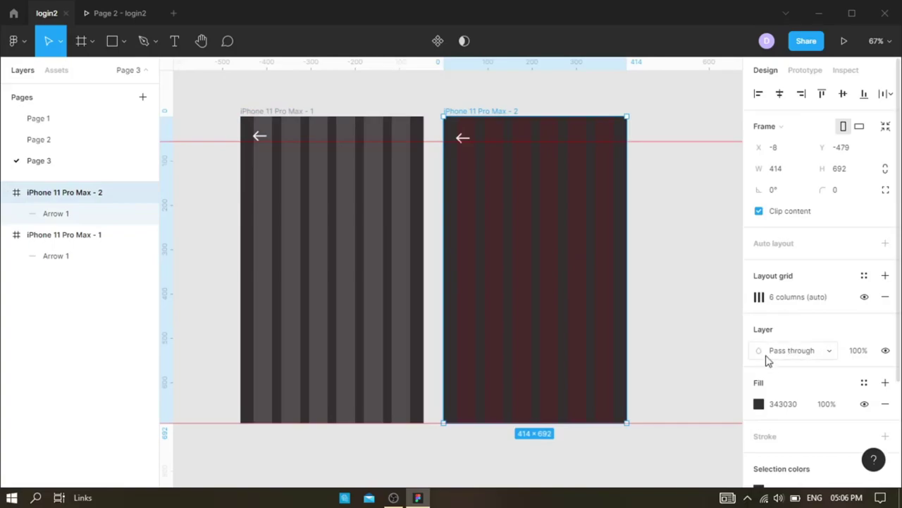
click(758, 297)
click(651, 350)
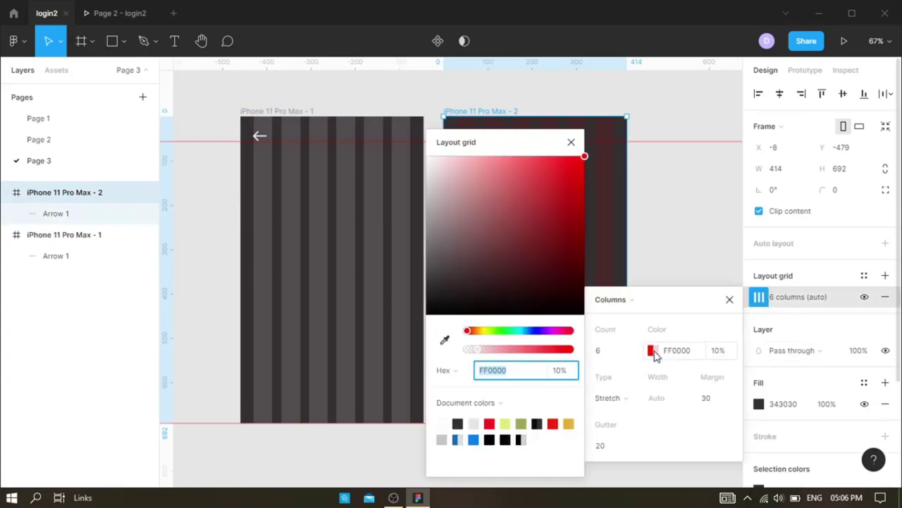
click(442, 438)
drag(570, 349, 516, 356)
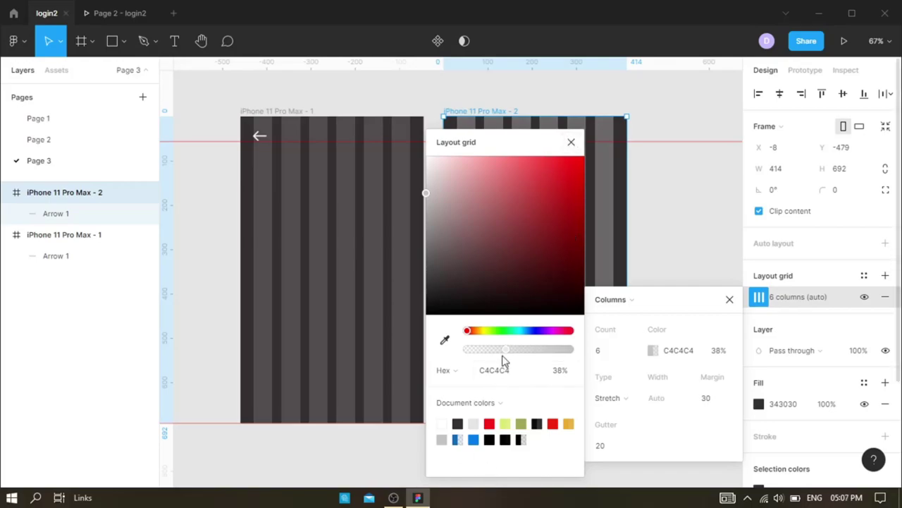
drag(505, 361, 499, 356)
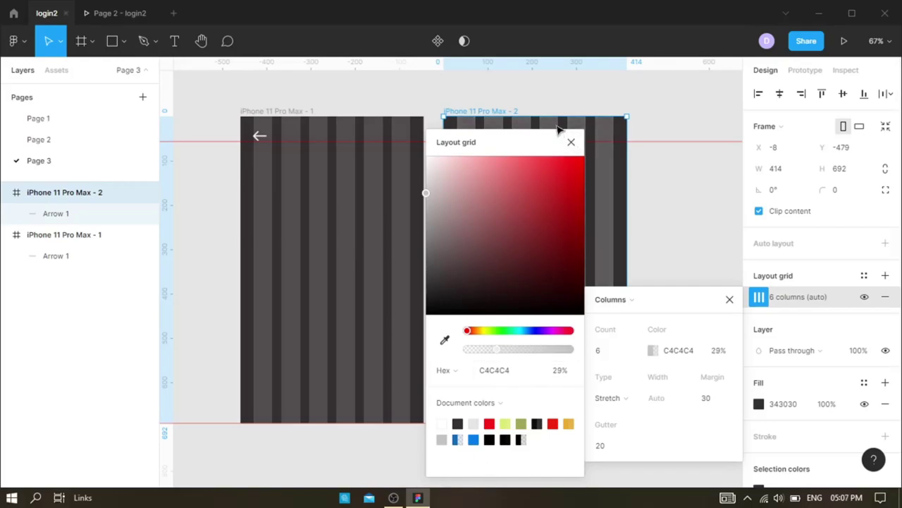
click(571, 142)
click(730, 298)
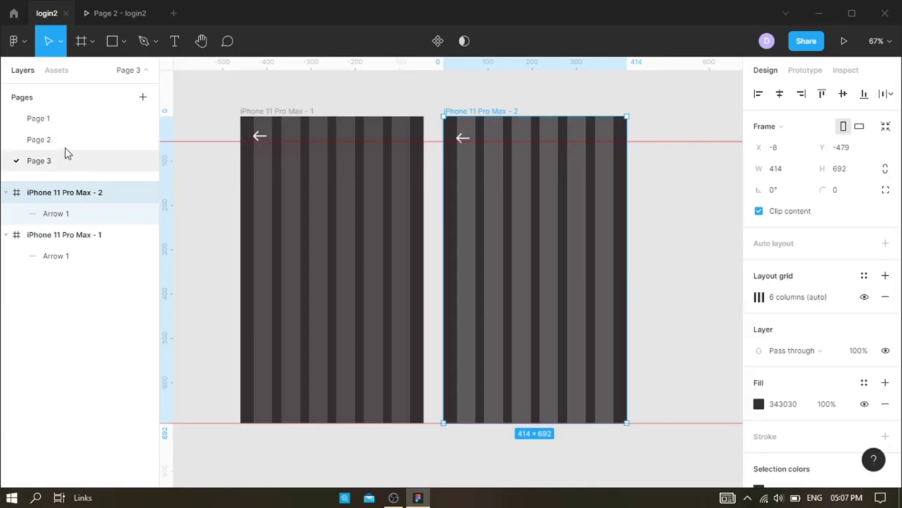
- Glance at Page 2's Android frames, then return to Page 3 and select both iPhone frames
click(42, 140)
click(41, 162)
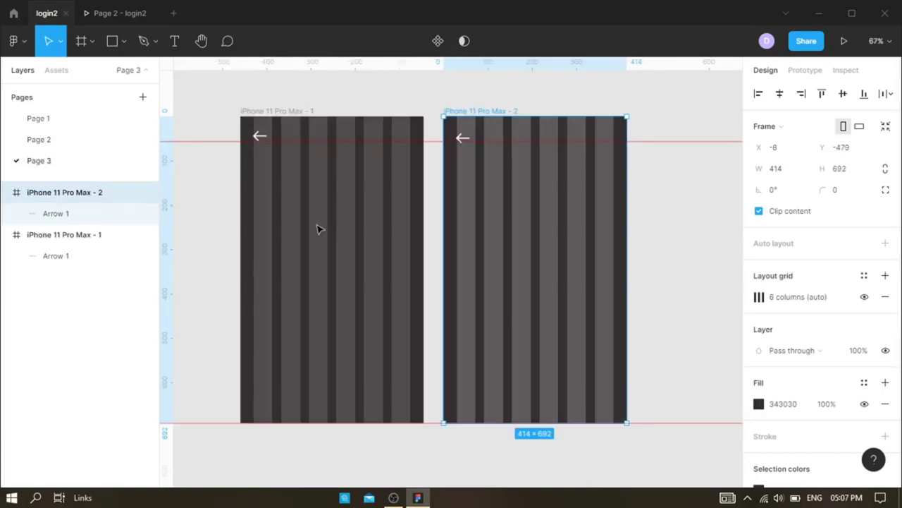
click(317, 229)
click(71, 194)
click(70, 235)
- Move the guide lower and add a 'log in' text box below the back arrow
scroll(363, 261, up, 1)
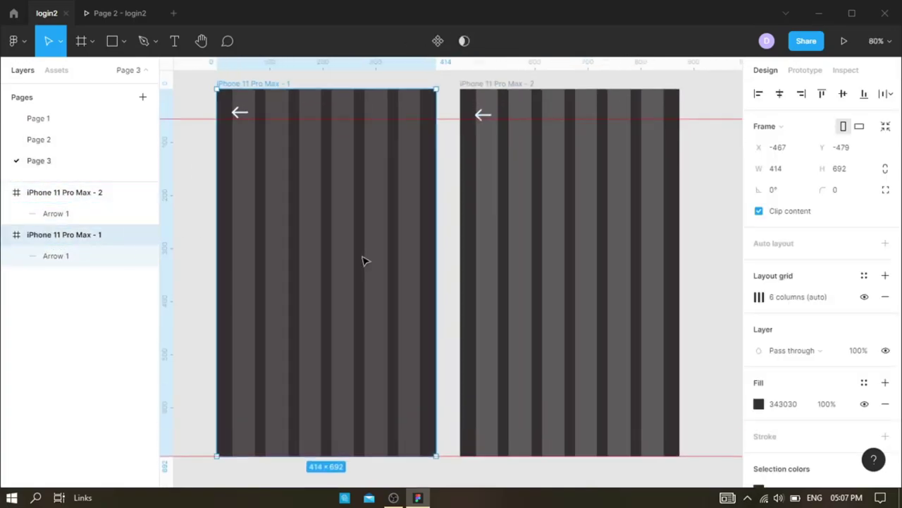
drag(355, 118, 355, 140)
click(175, 40)
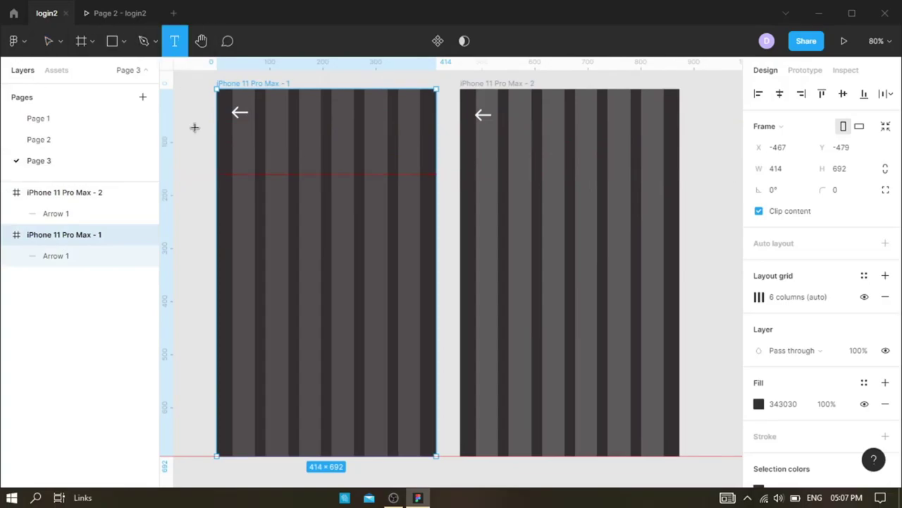
drag(238, 155, 333, 172)
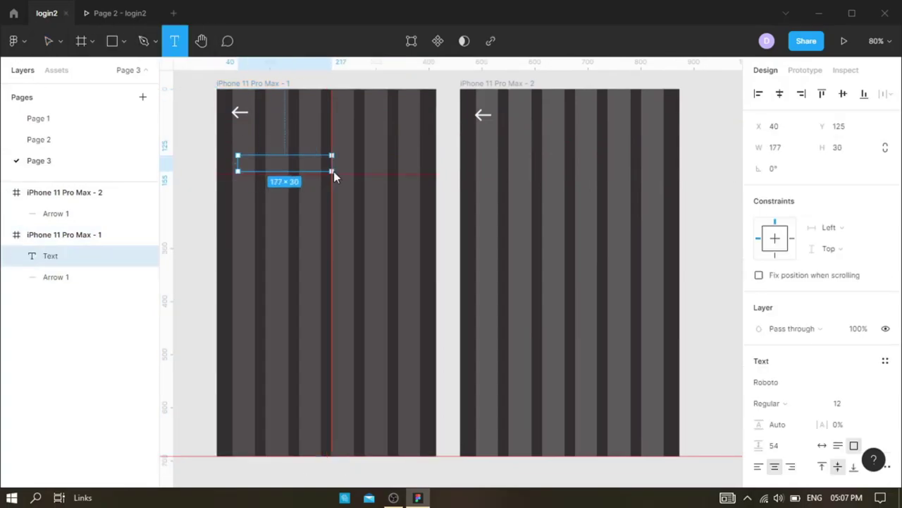
key(Escape)
text(login)
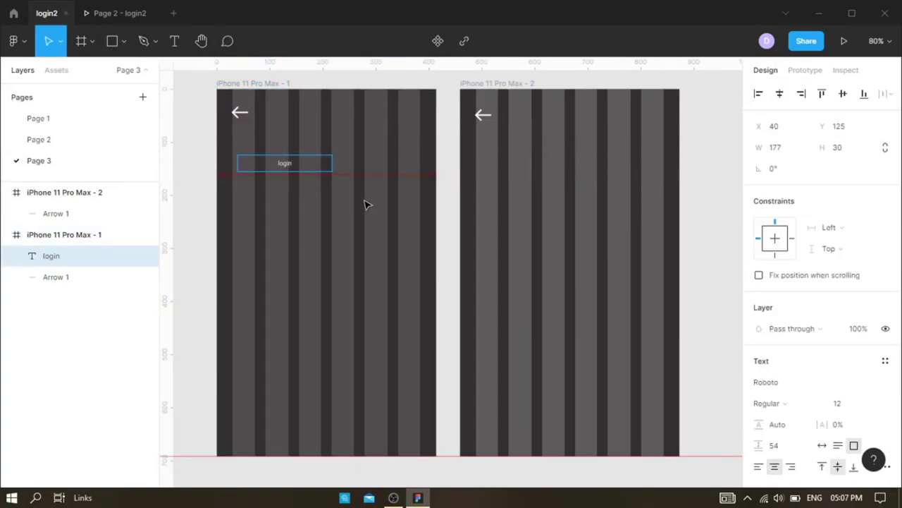
- Set the title font size to 36, matching the Android Log In title on Page 2
scroll(874, 333, down, 2)
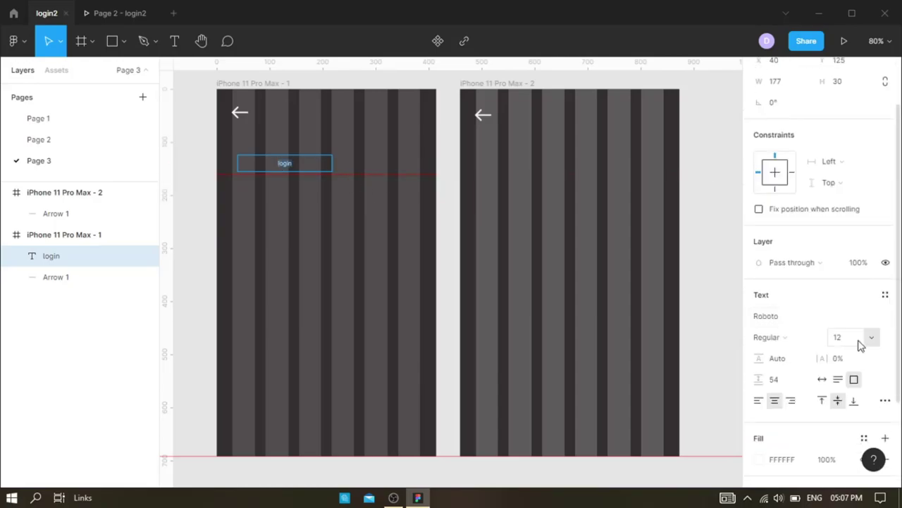
click(857, 339)
click(846, 389)
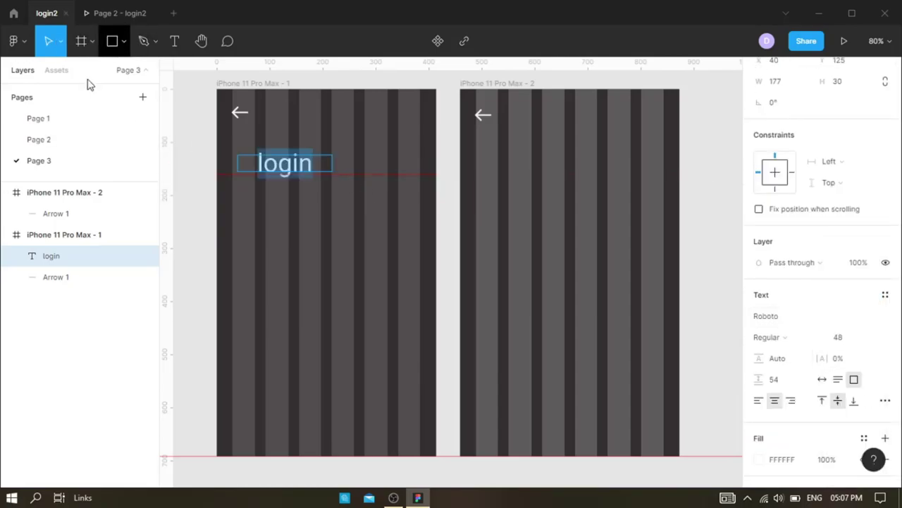
click(42, 138)
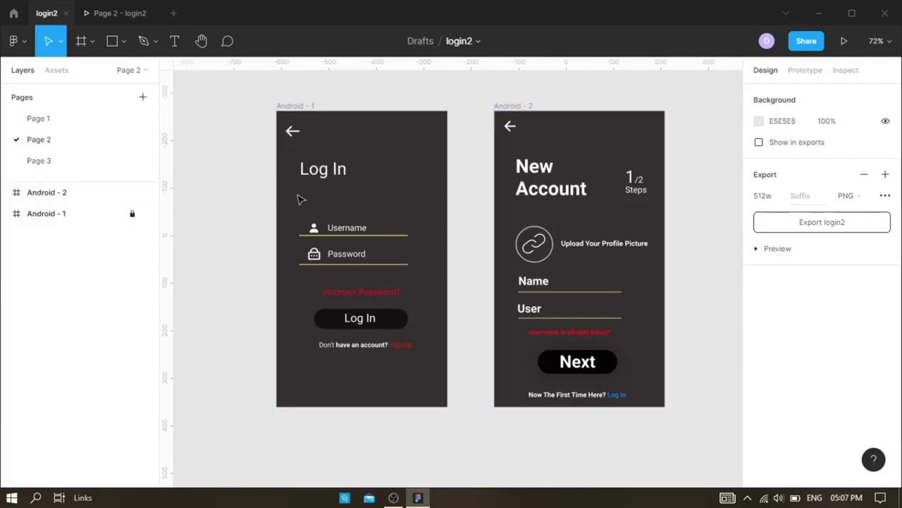
click(323, 169)
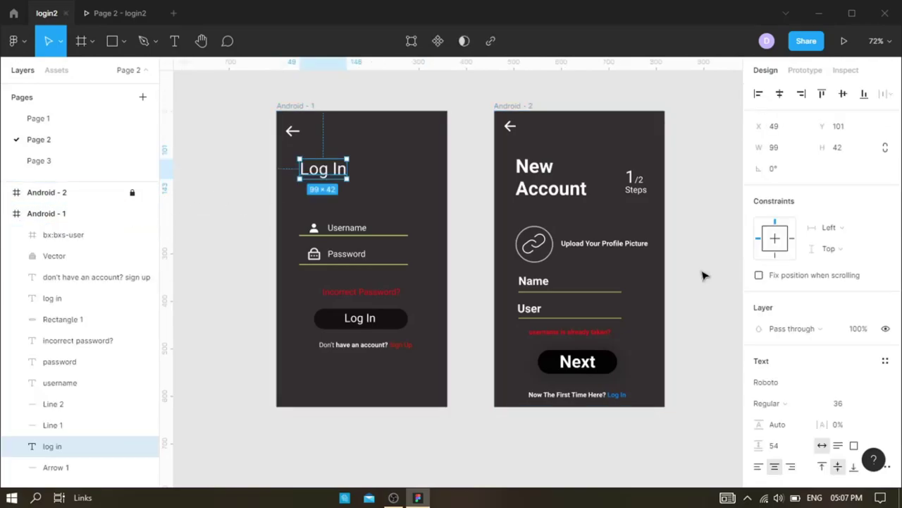
click(69, 161)
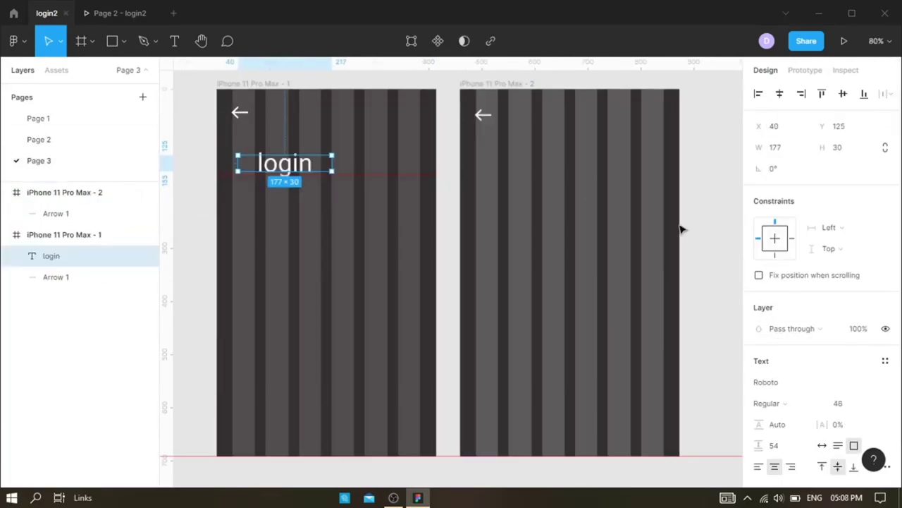
click(837, 403)
click(853, 385)
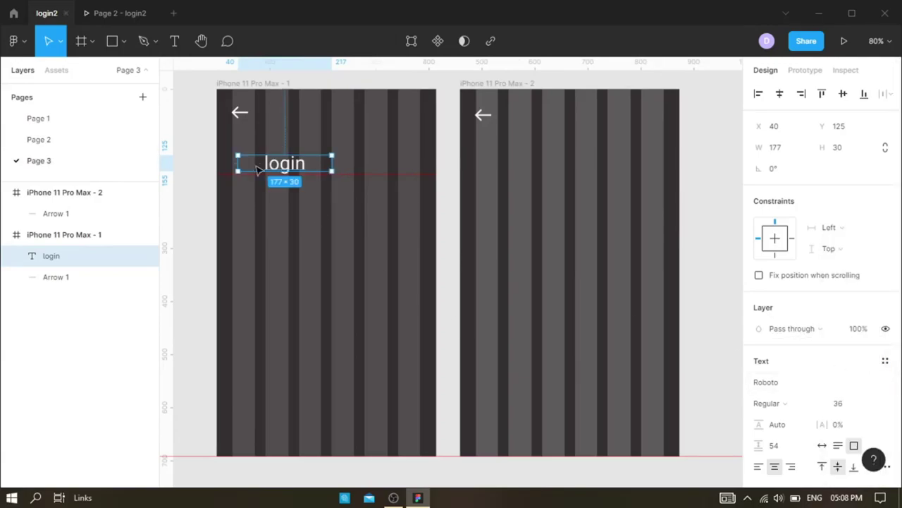
- Move the 'log in' title so it sits near the frame's left edge
drag(257, 167, 230, 174)
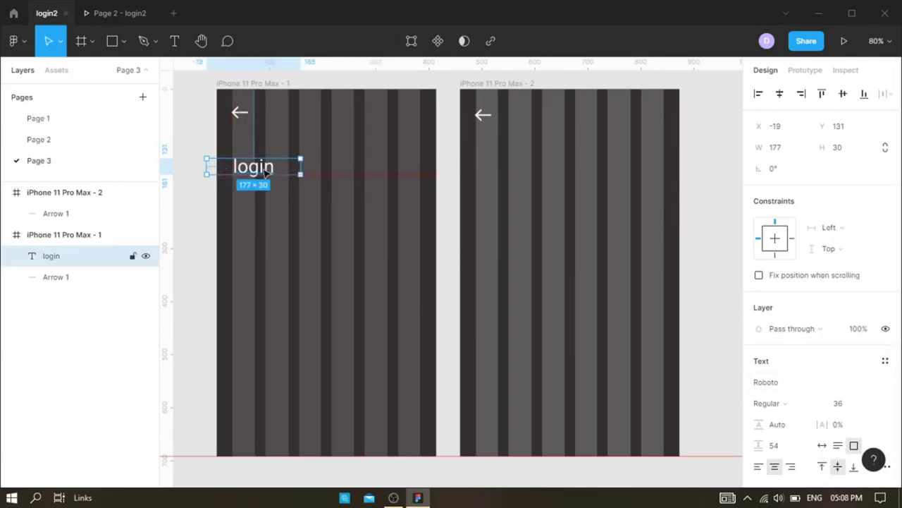
drag(265, 172, 251, 171)
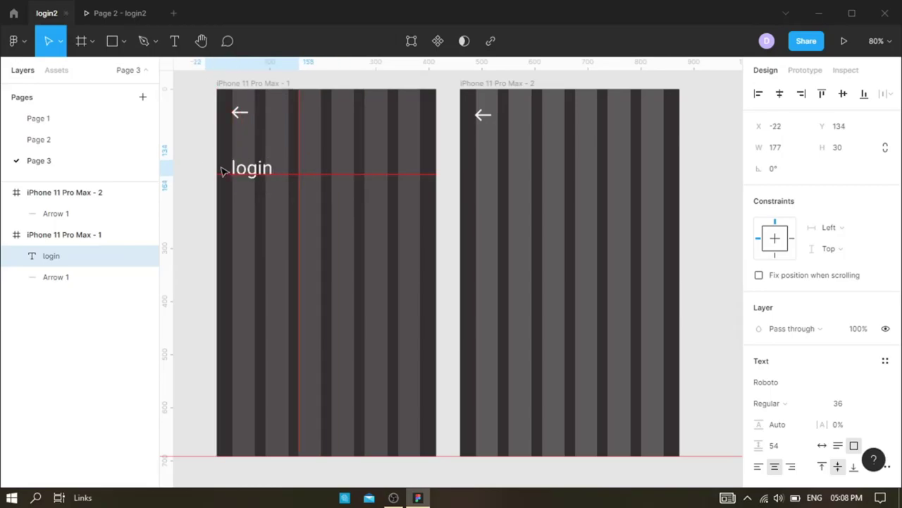
double_click(251, 171)
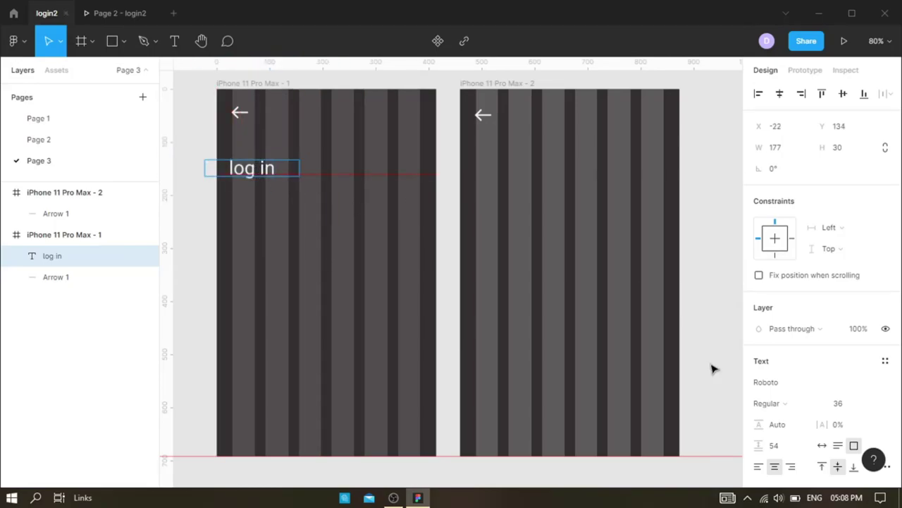
scroll(887, 411, down, 3)
- Make the title box fit its text and set its case to Title case
click(822, 313)
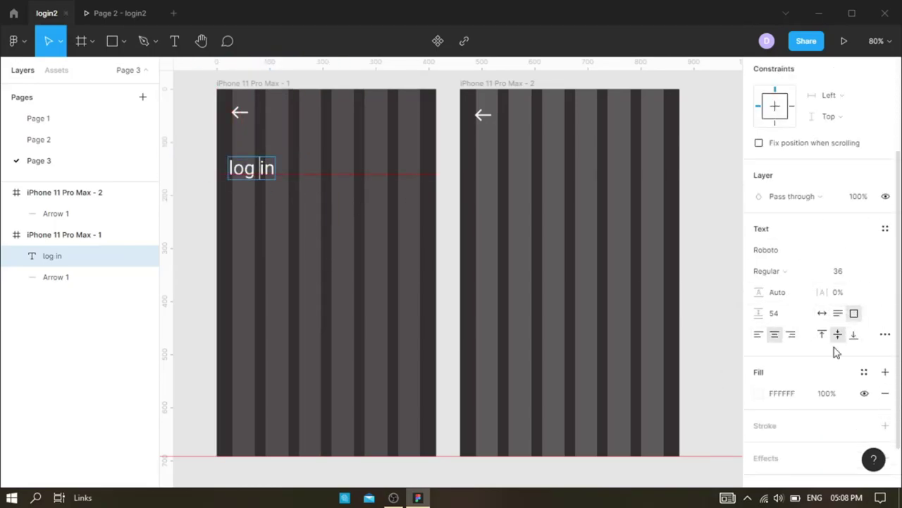
click(886, 334)
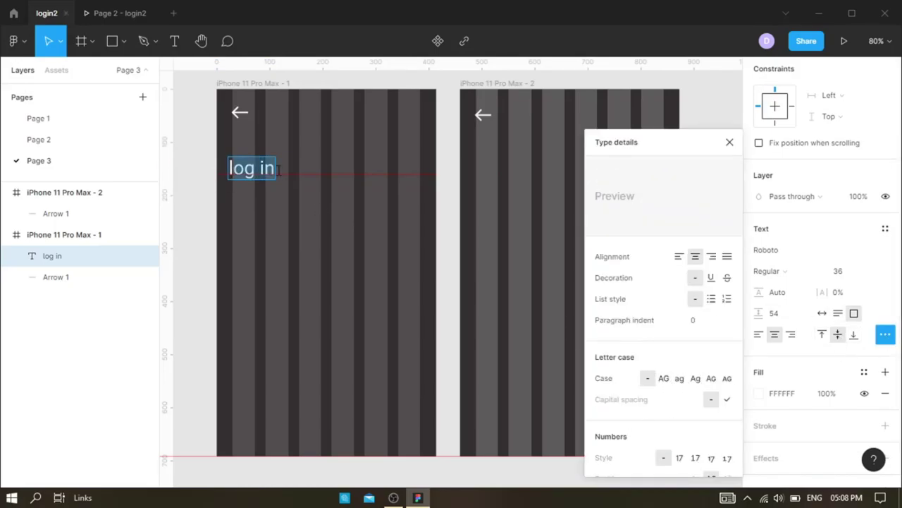
click(236, 173)
scroll(832, 413, down, 1)
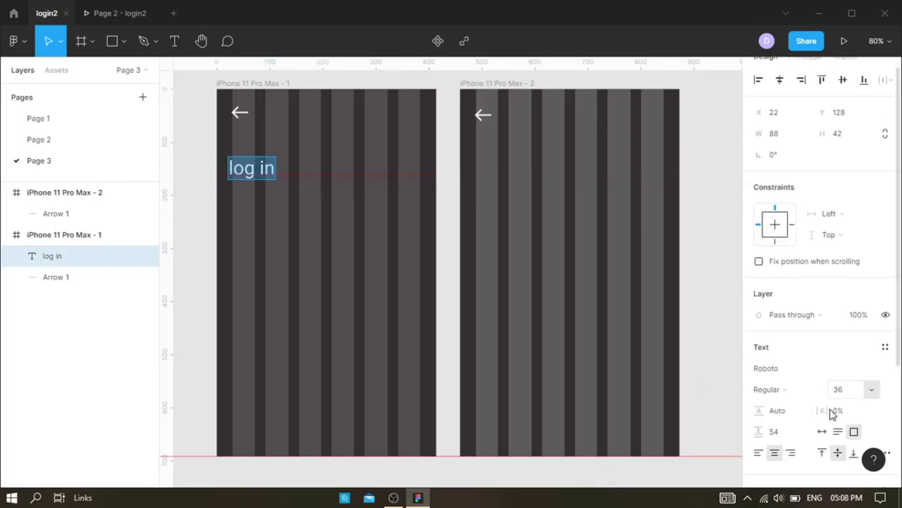
scroll(832, 414, down, 3)
click(886, 334)
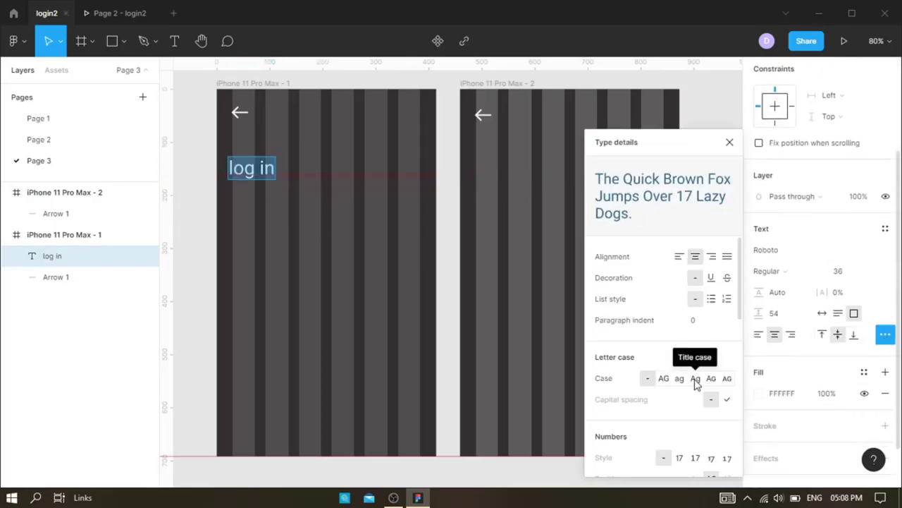
click(695, 378)
- Widen the Log In text box so the title fits on one line
click(61, 141)
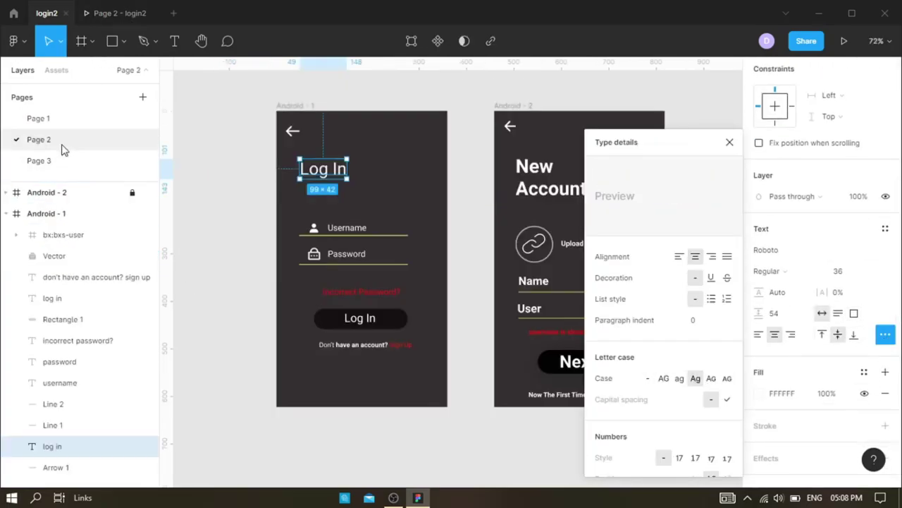
click(60, 161)
click(730, 142)
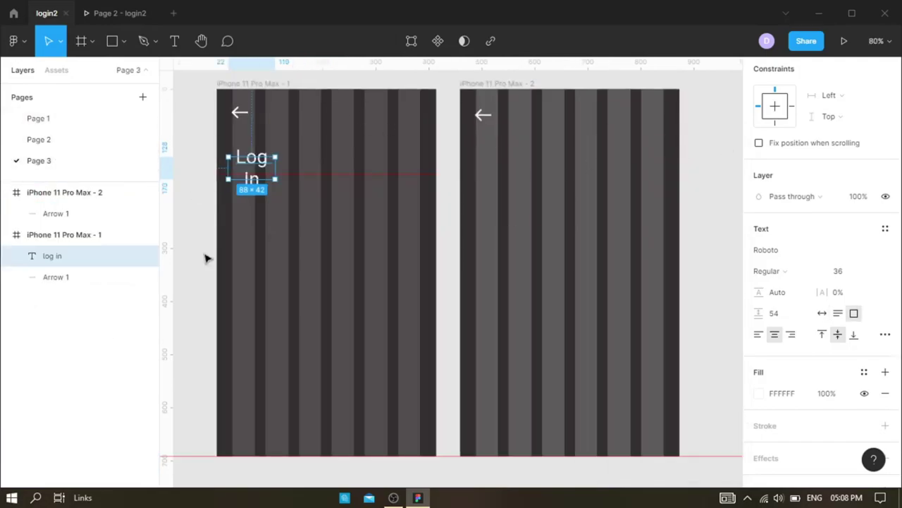
drag(275, 164, 289, 164)
click(332, 203)
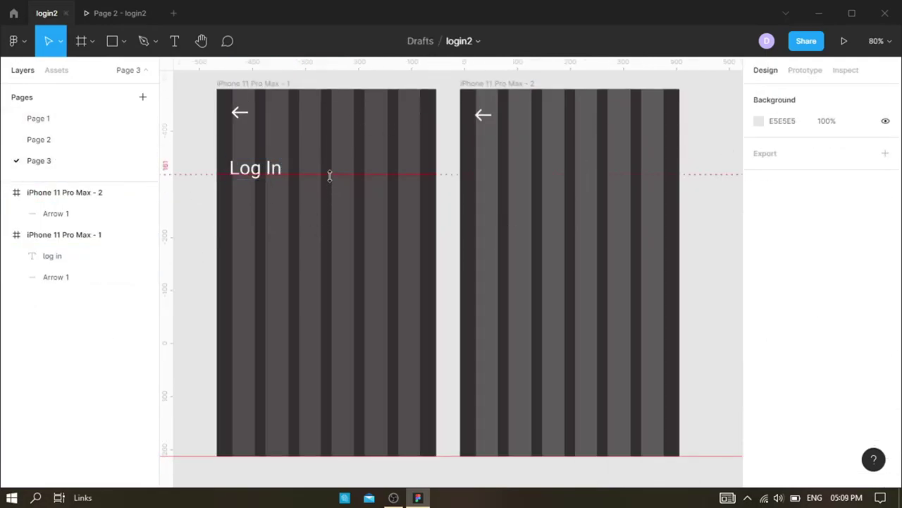
- Move the horizontal guide lower, checking the Android design for reference
click(61, 139)
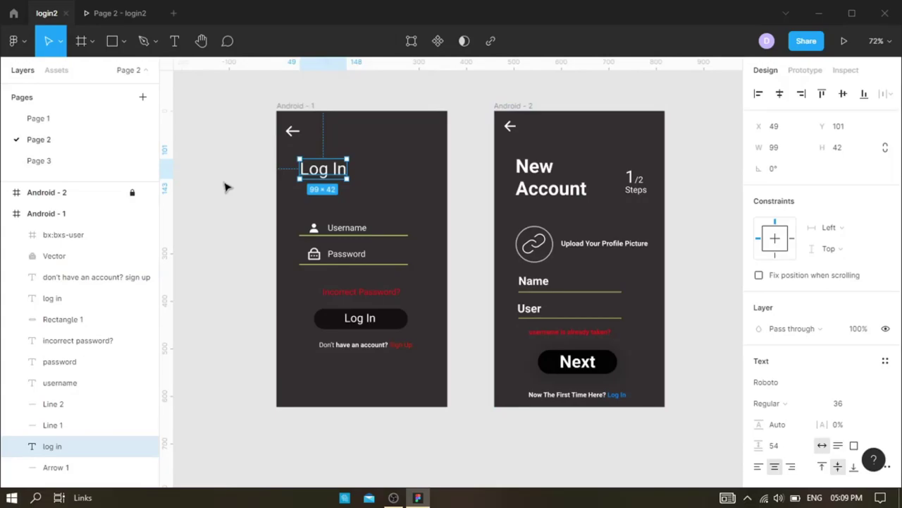
click(55, 162)
drag(366, 183, 368, 220)
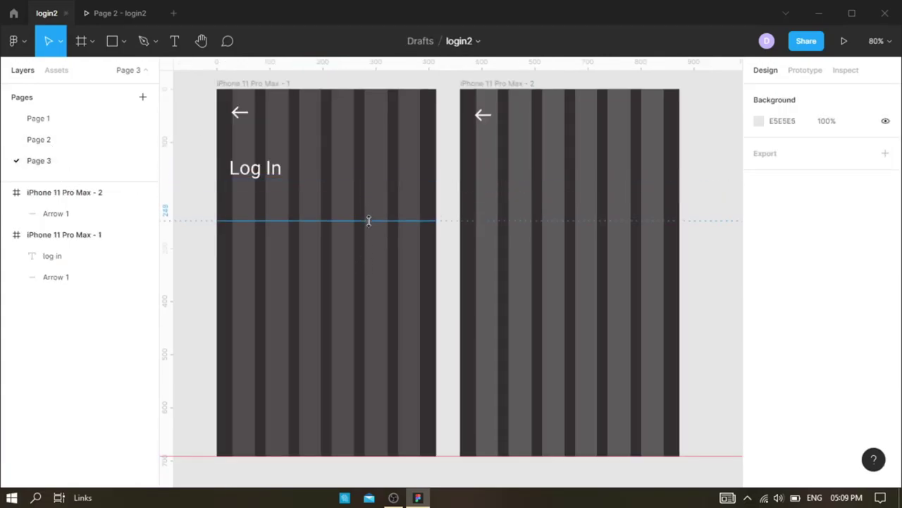
click(105, 255)
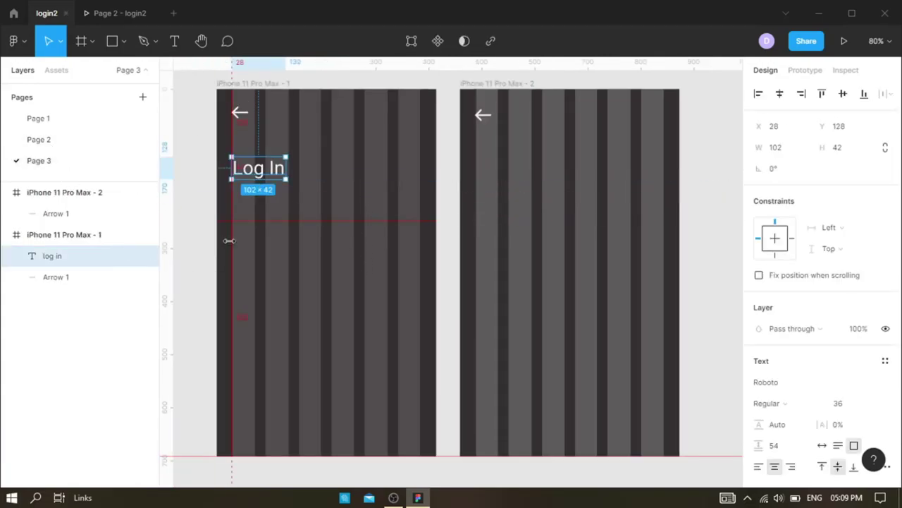
click(61, 139)
click(39, 160)
- Shift the Log In title right to X 70, Y 132 and raise the lower guide
mouse_move(263, 165)
mouse_down()
mouse_move(285, 168)
mouse_move(265, 177)
mouse_up()
click(361, 199)
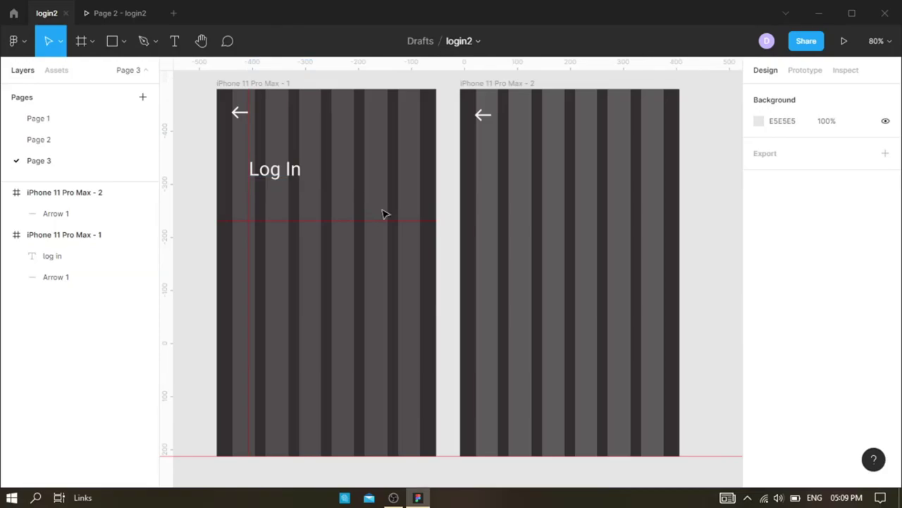
drag(358, 455, 359, 427)
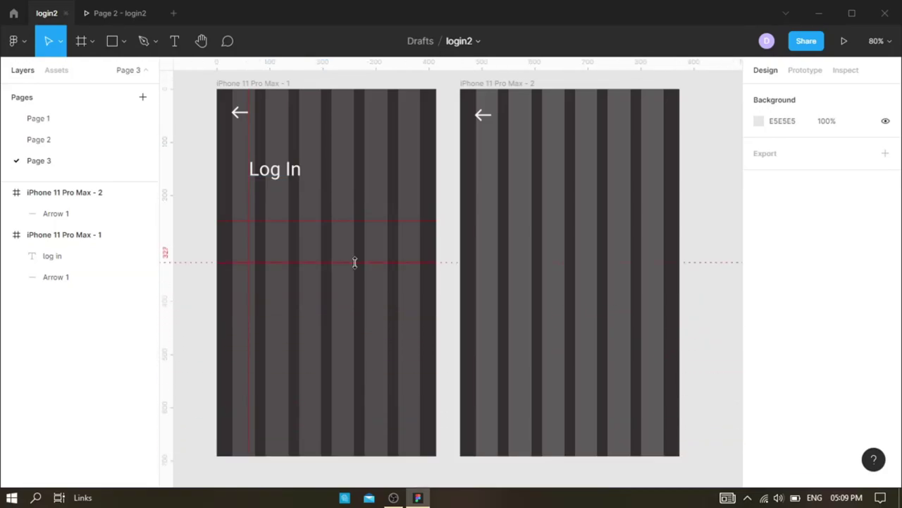
click(60, 144)
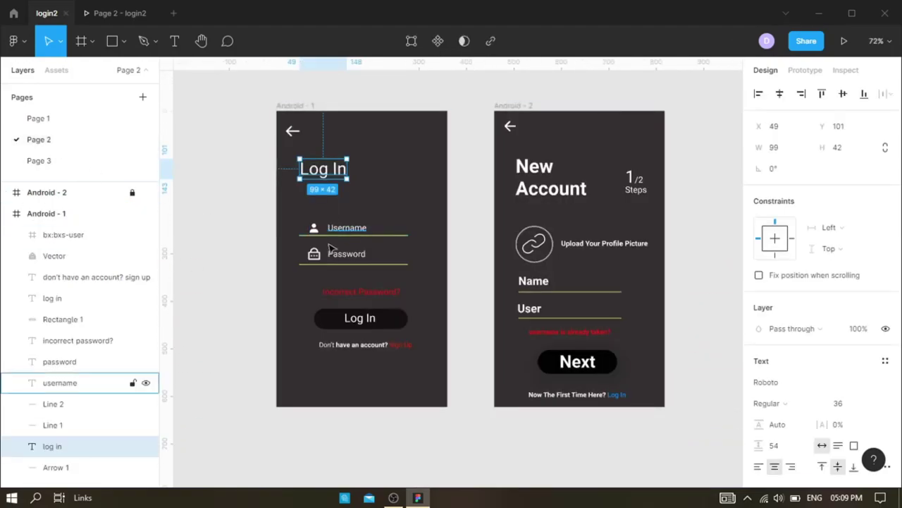
click(59, 169)
click(124, 42)
- Draw a horizontal line below the Log In title and place a copy further down
click(137, 88)
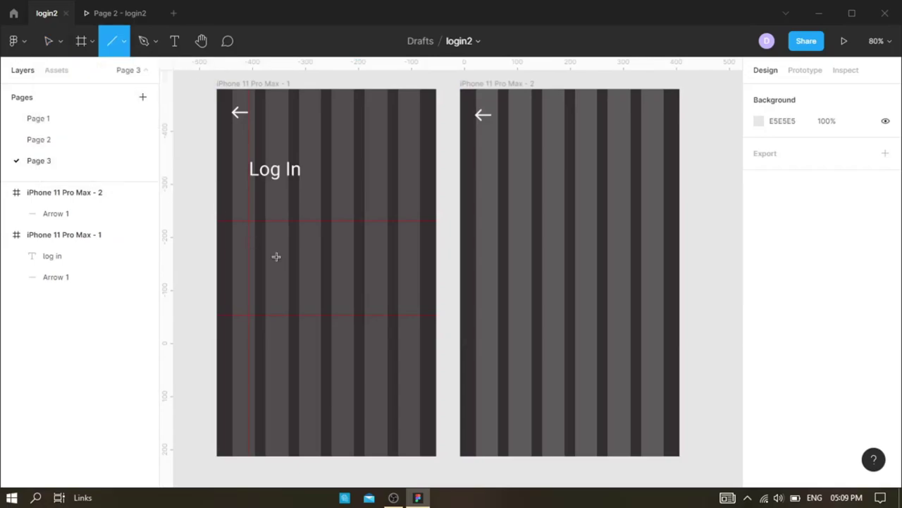
drag(256, 247, 386, 247)
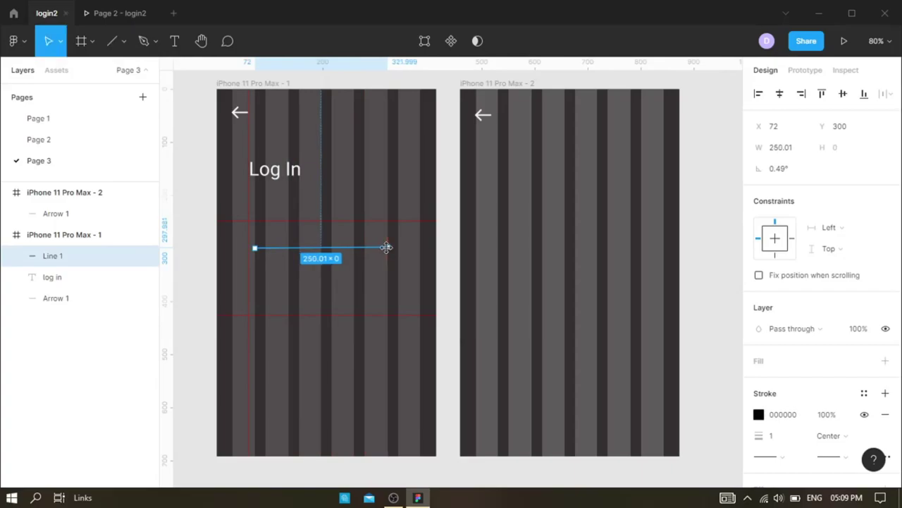
click(310, 254)
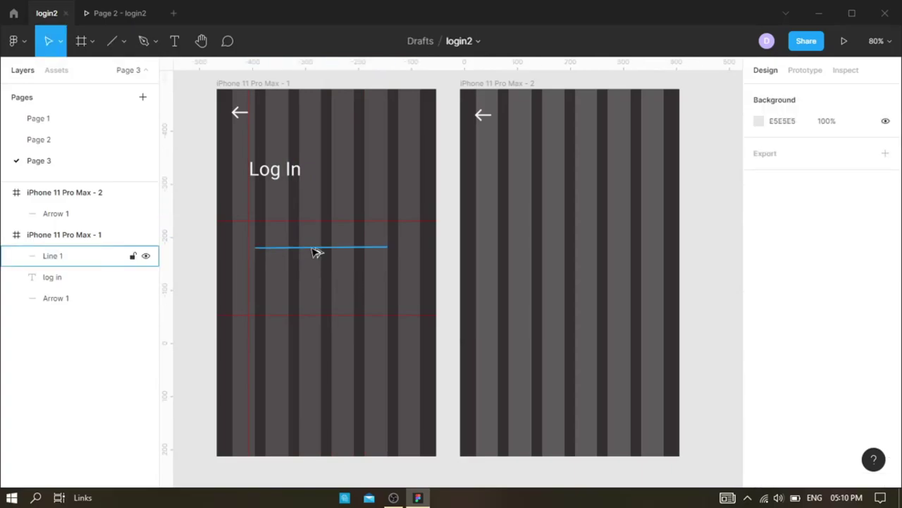
drag(317, 248, 367, 318)
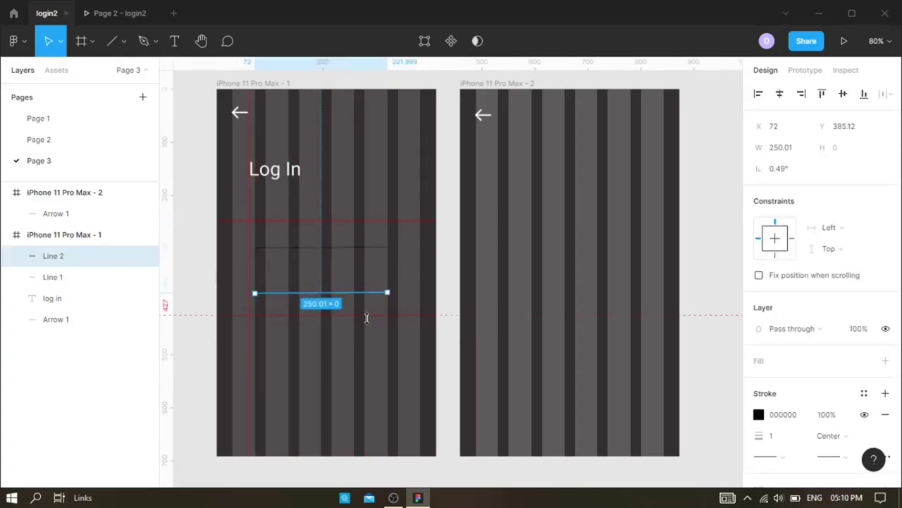
- Give the first line a yellow EAAA2E stroke with weight 2
click(325, 248)
scroll(770, 412, down, 2)
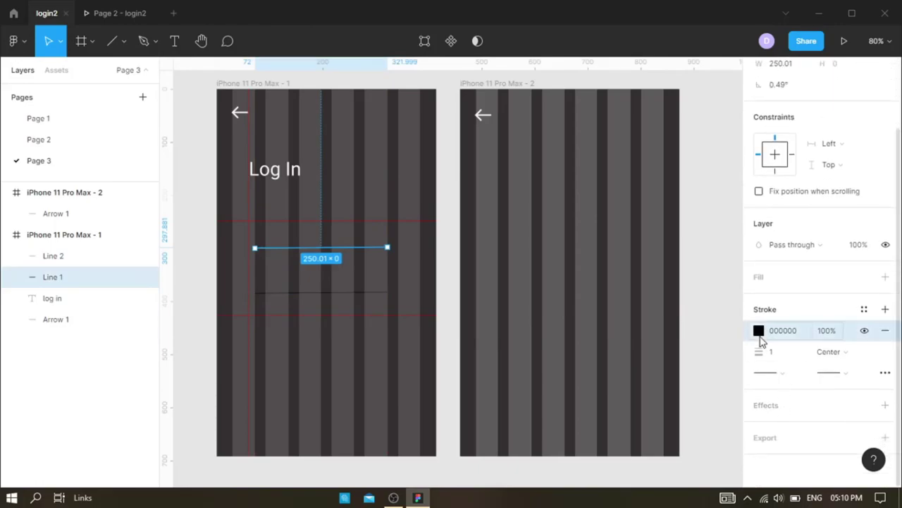
click(759, 331)
click(601, 439)
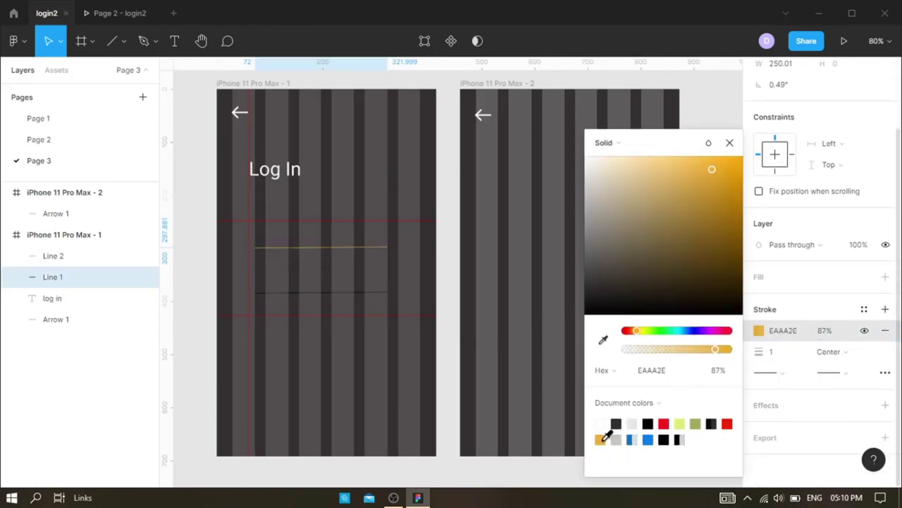
click(680, 425)
click(600, 439)
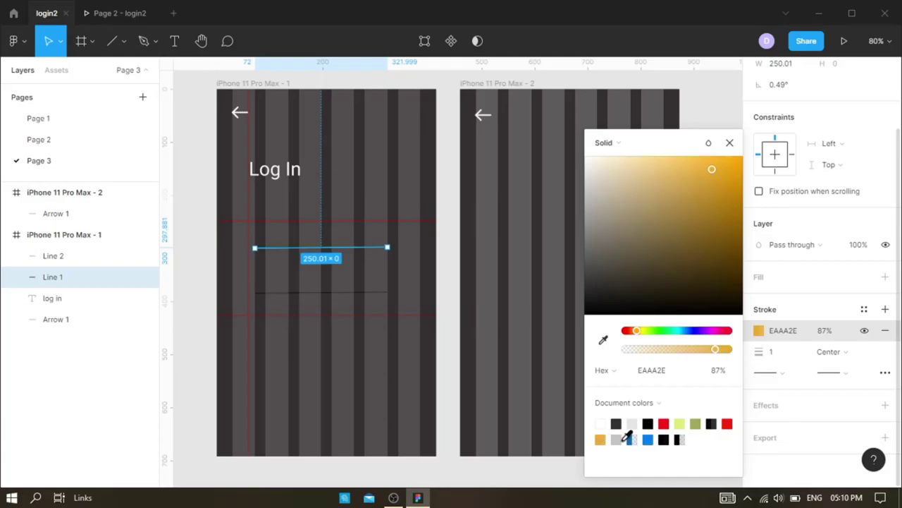
click(788, 351)
key(Escape)
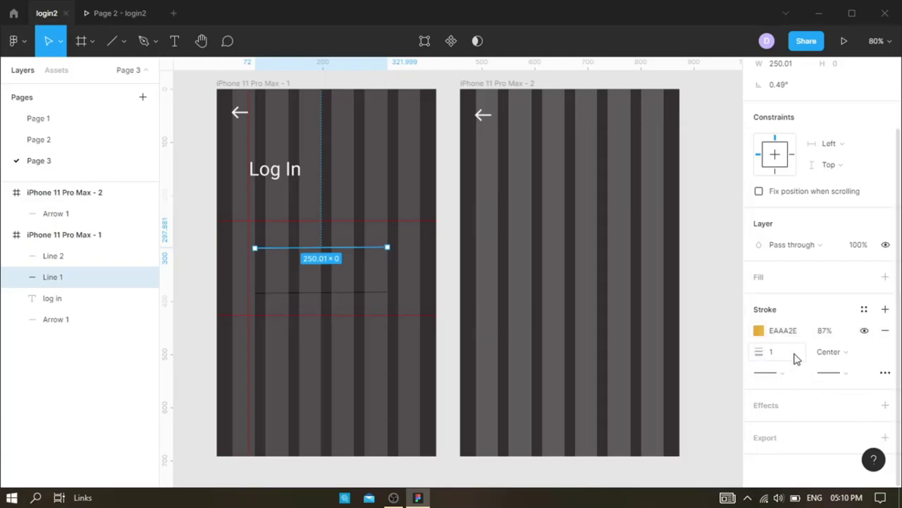
click(796, 351)
text(2)
- Give the second line a 2 px stroke in yellow EAAA2E
click(378, 292)
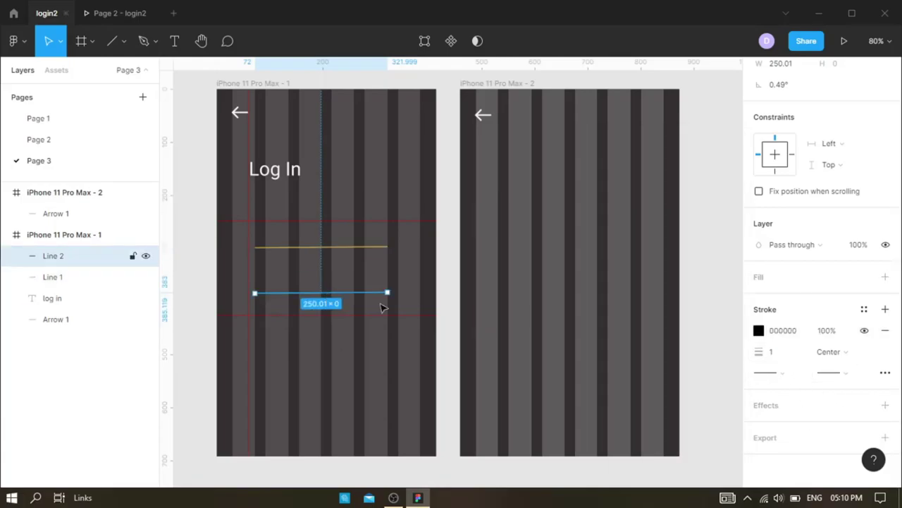
click(783, 357)
text(2)
click(758, 333)
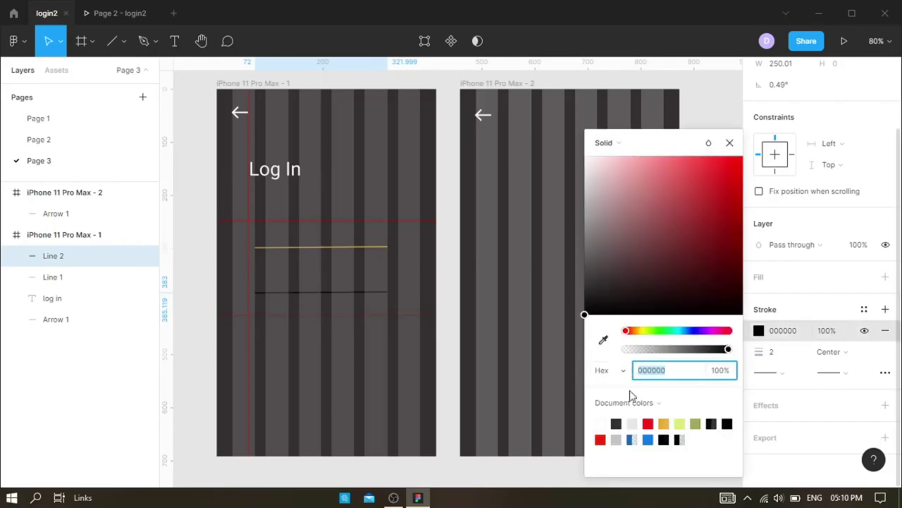
click(670, 422)
click(728, 141)
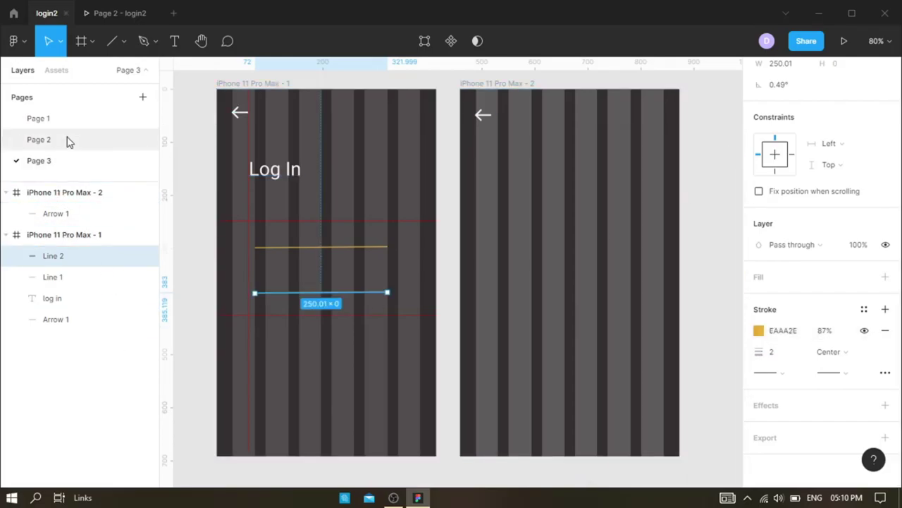
- Check the Android underline's stroke settings on Page 2, then deselect the lines
click(39, 139)
click(351, 230)
click(53, 425)
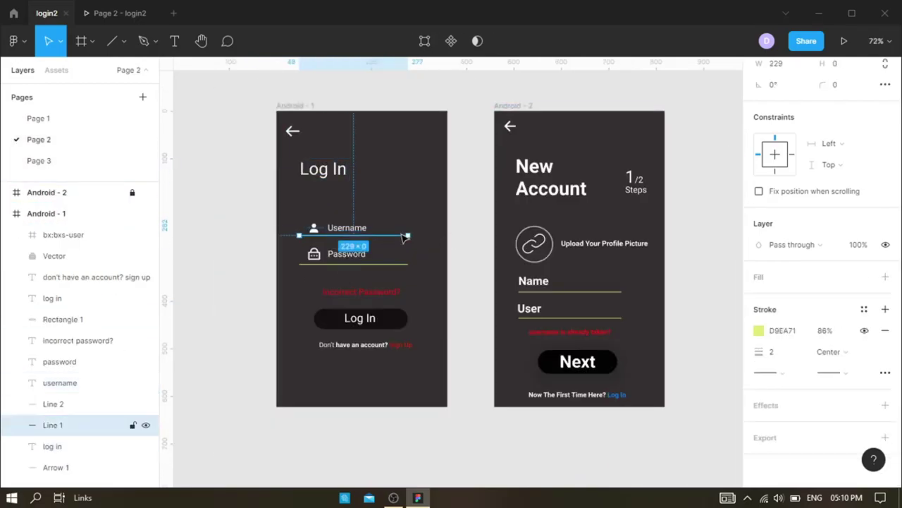
click(39, 160)
key(Escape)
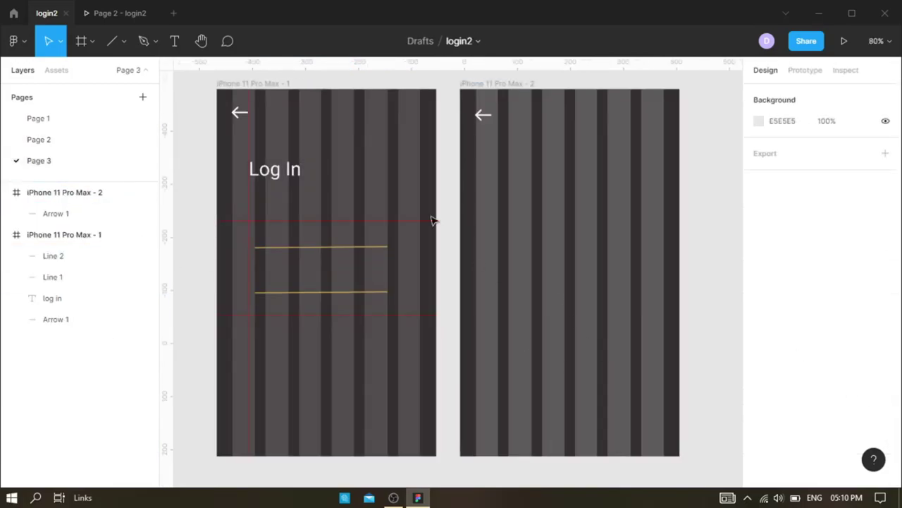
- Nudge the guides and add a label text box above the first line
drag(250, 264, 256, 264)
drag(391, 220, 382, 227)
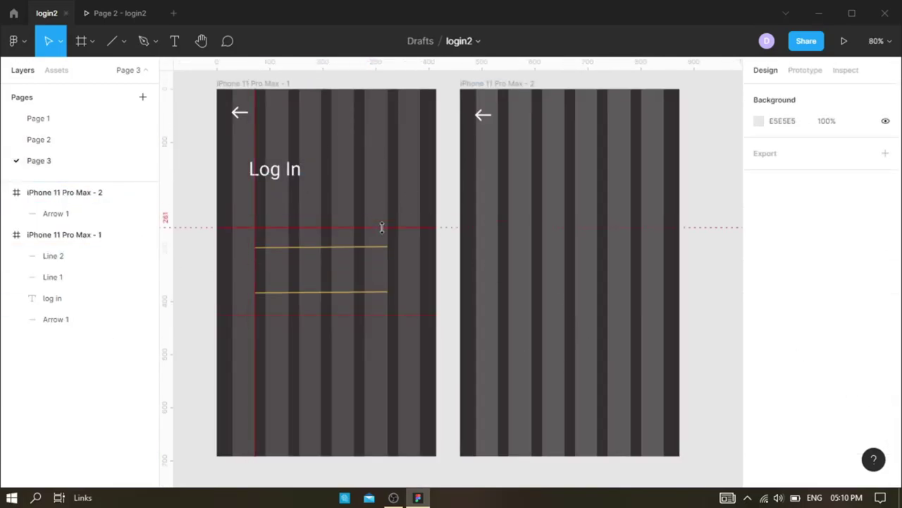
click(175, 41)
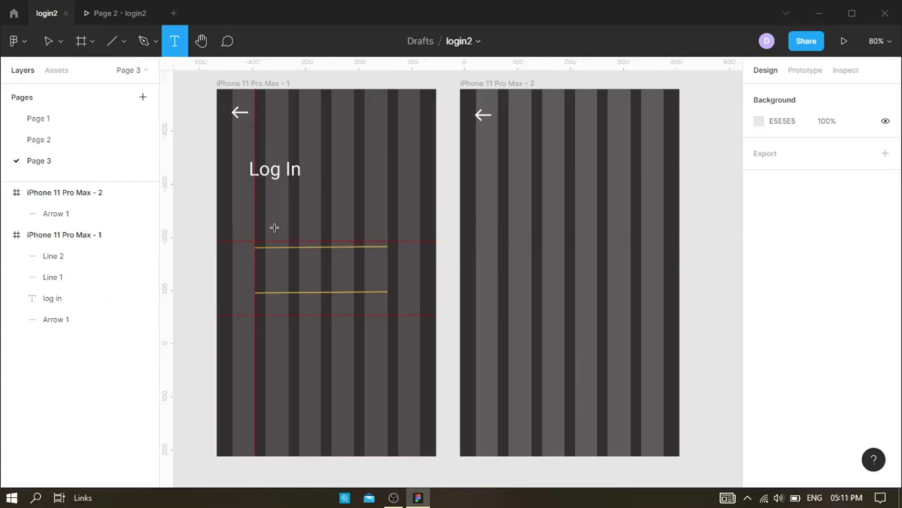
drag(275, 227, 362, 242)
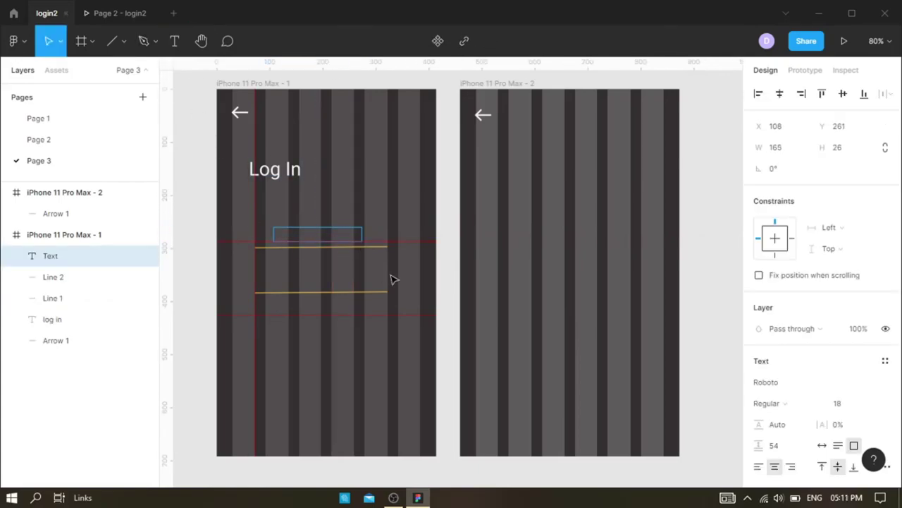
text(Usern)
key(BackSpace)
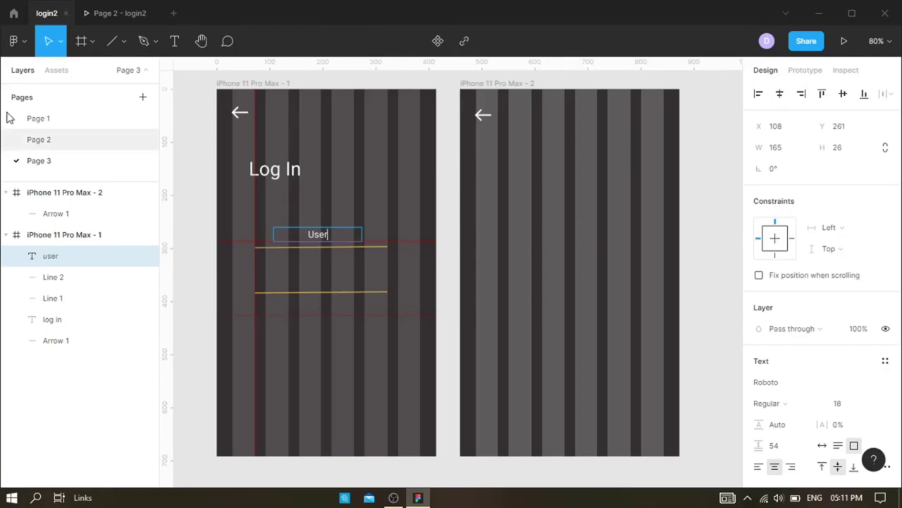
- Compare with the Android design and zoom to fit the first iPhone frame
click(43, 141)
click(42, 161)
key(Escape)
key(shift+2)
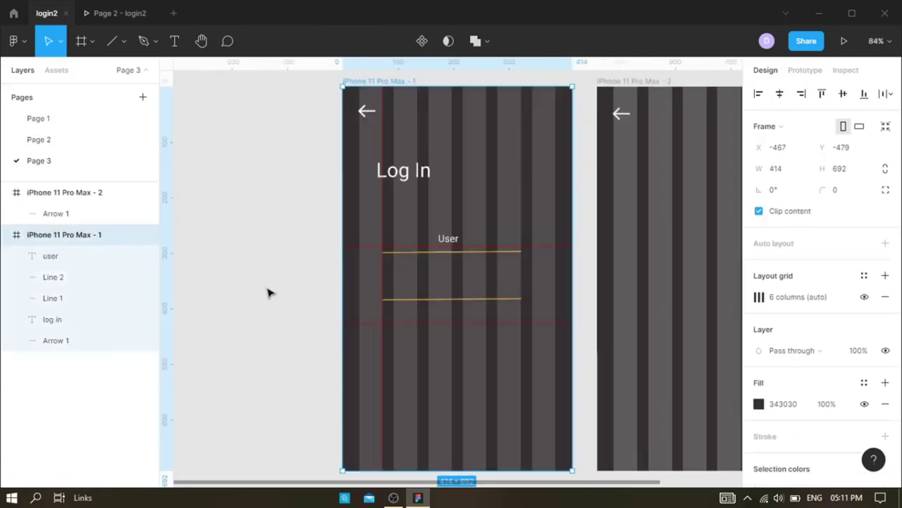
key(Escape)
drag(398, 485, 487, 485)
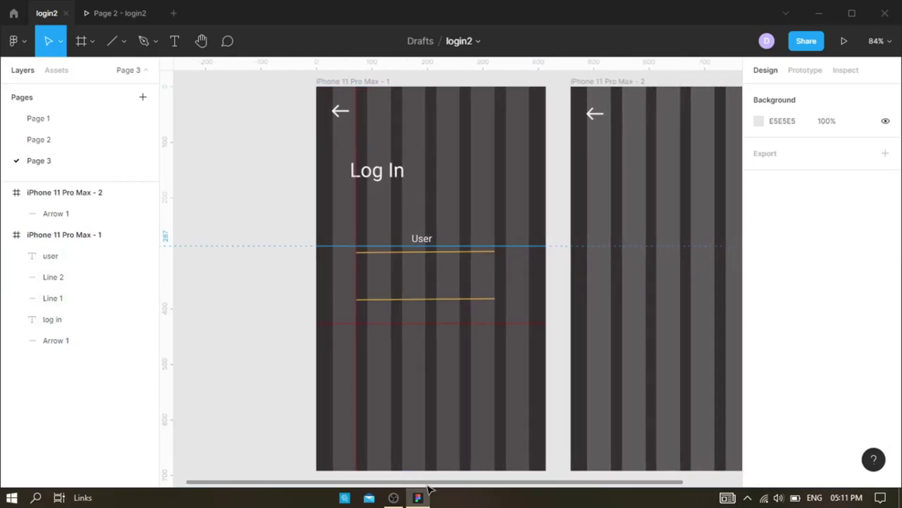
- Complete the label text as 'Username', comparing it with the Android username label
click(360, 239)
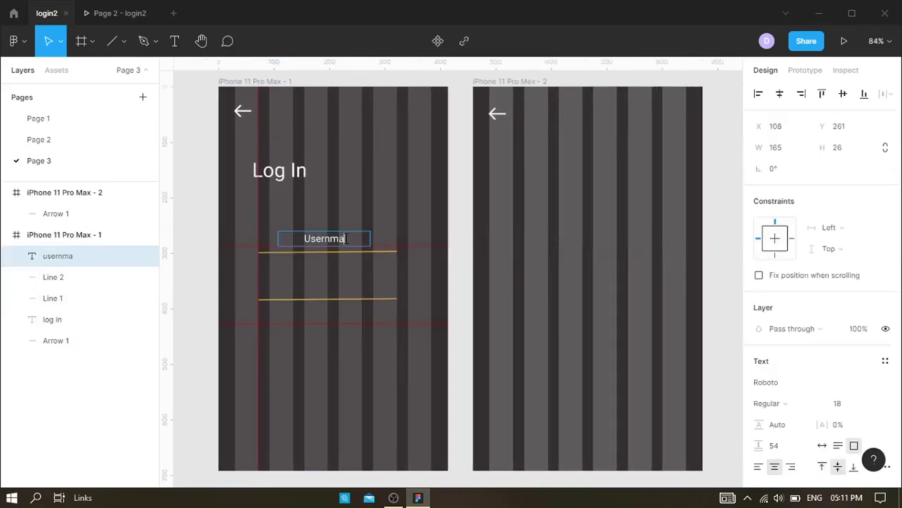
text(e)
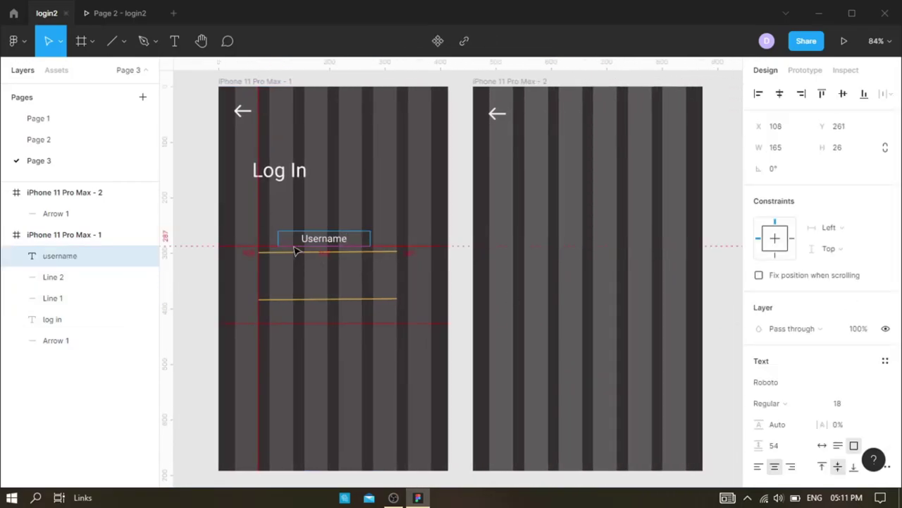
click(58, 141)
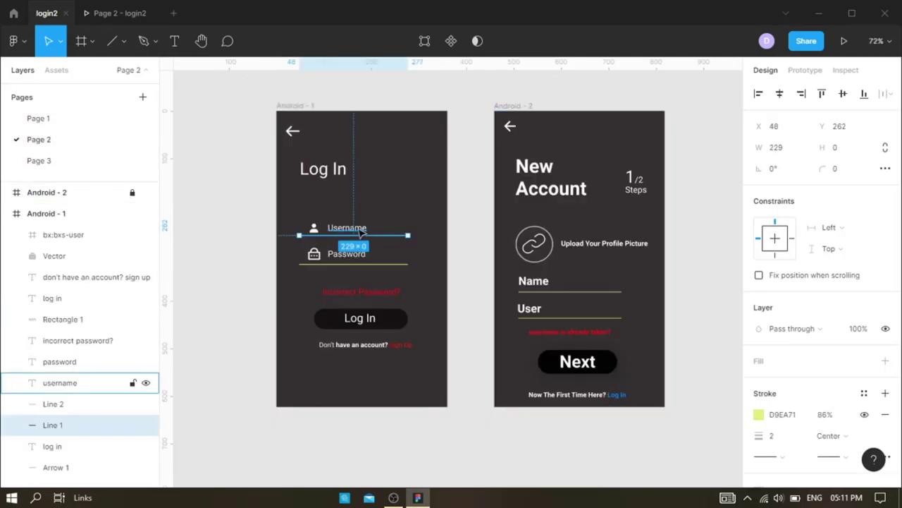
click(60, 382)
click(58, 162)
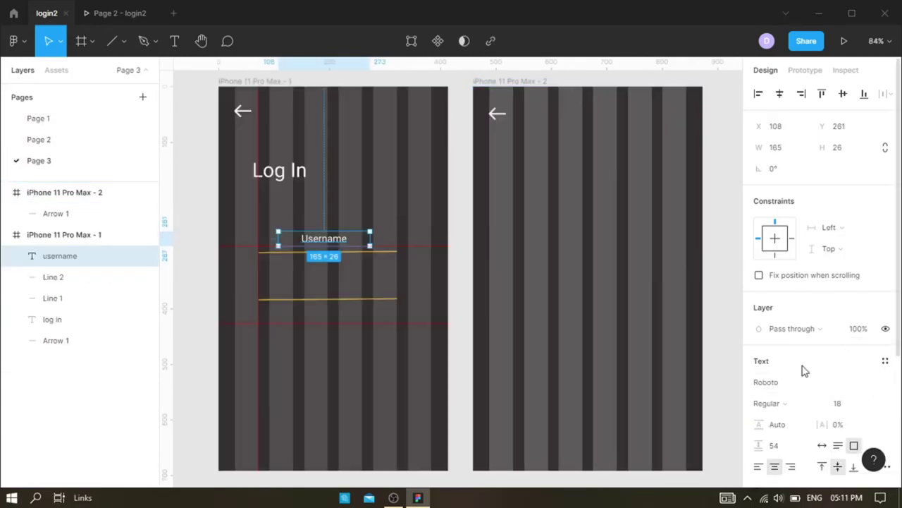
- Set the Username label's font weight to Bold
scroll(801, 369, down, 1)
click(788, 340)
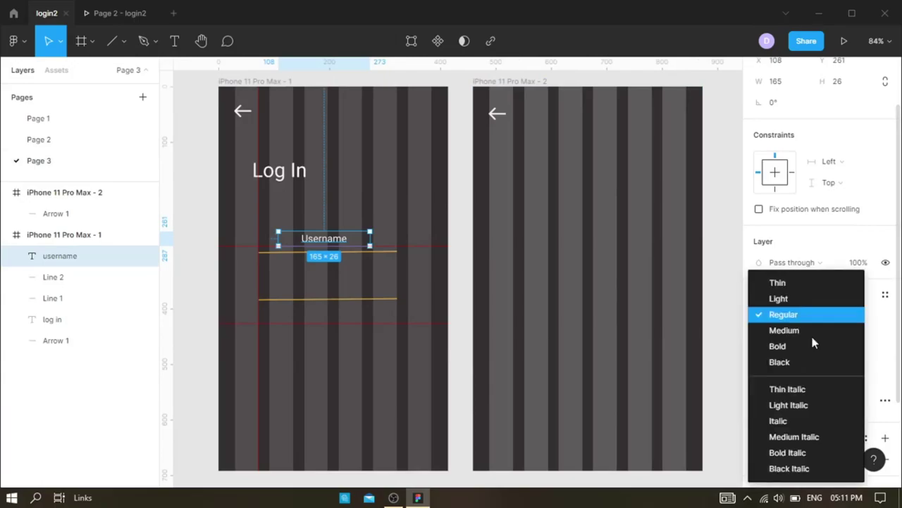
click(803, 345)
key(Escape)
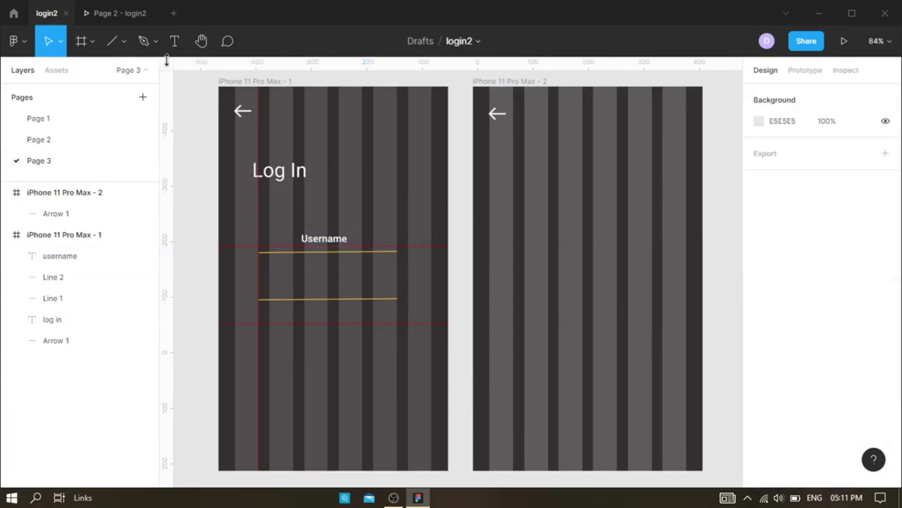
key(t)
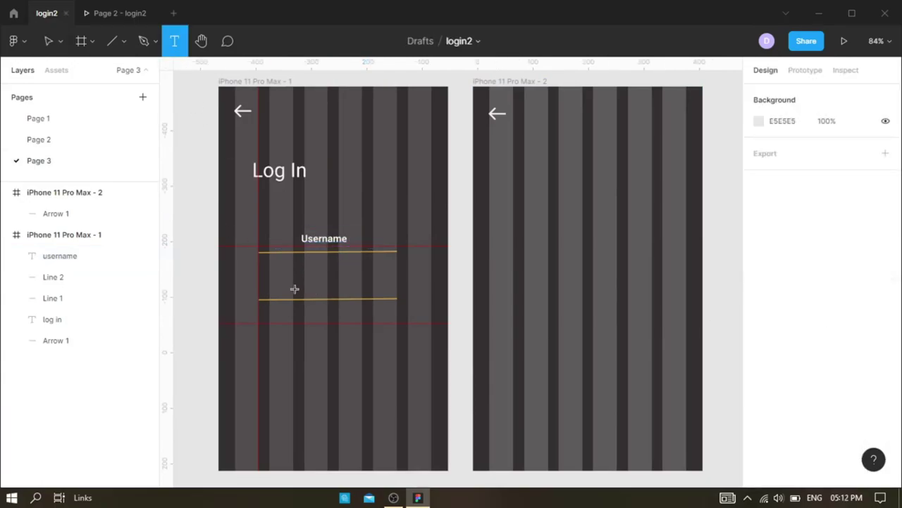
- Add a 'Password' text box below the Username line
drag(294, 288, 367, 296)
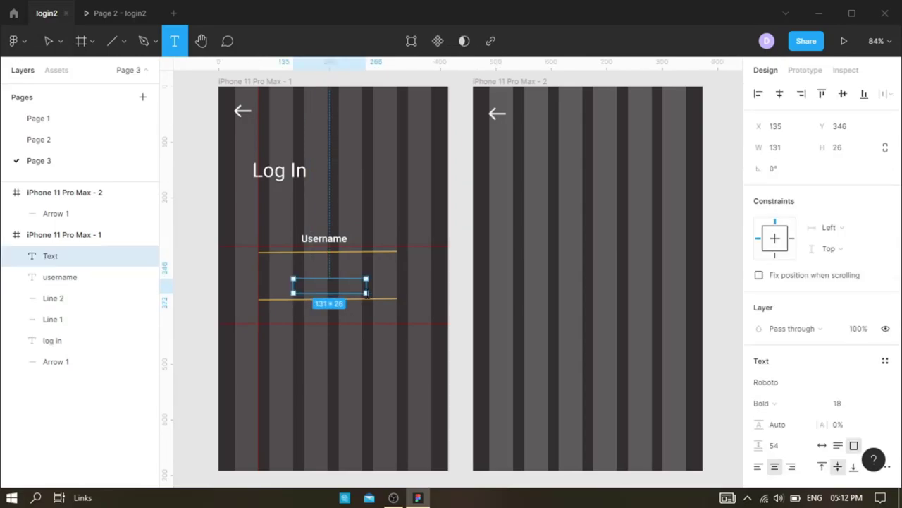
click(83, 140)
click(50, 161)
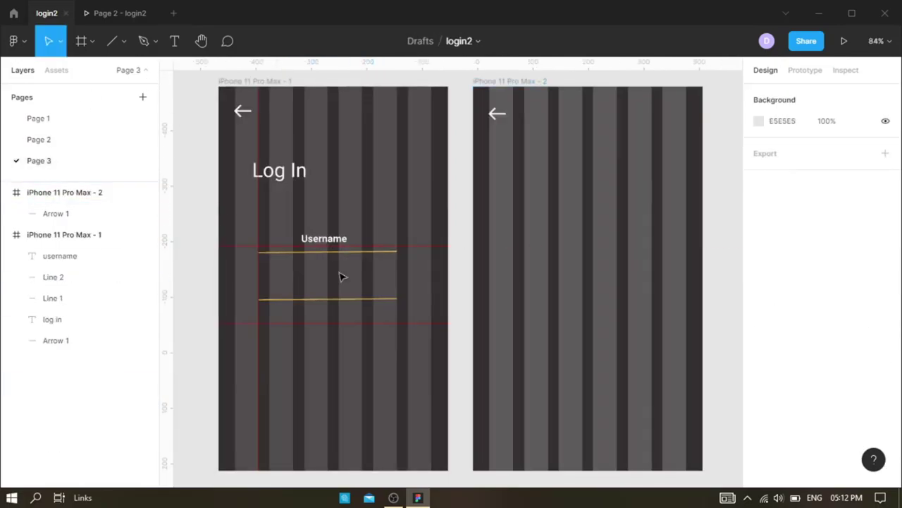
click(174, 41)
drag(297, 284, 381, 300)
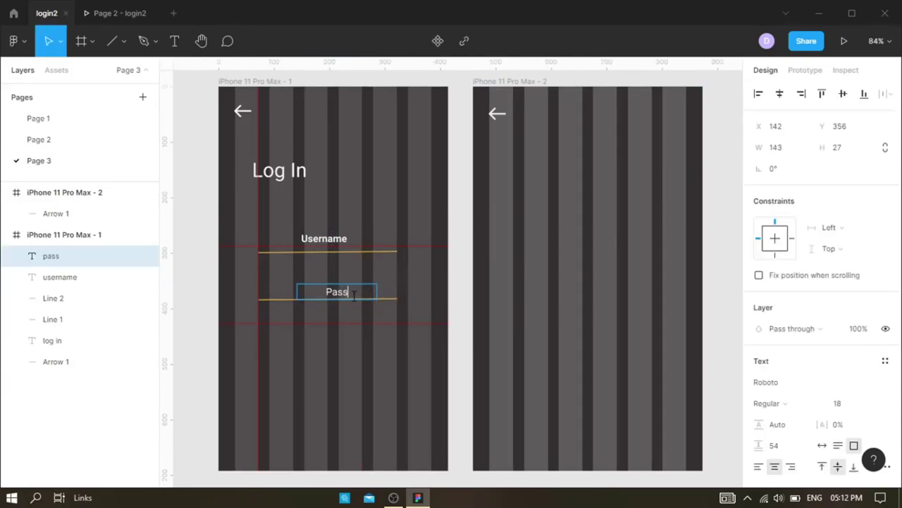
key(Escape)
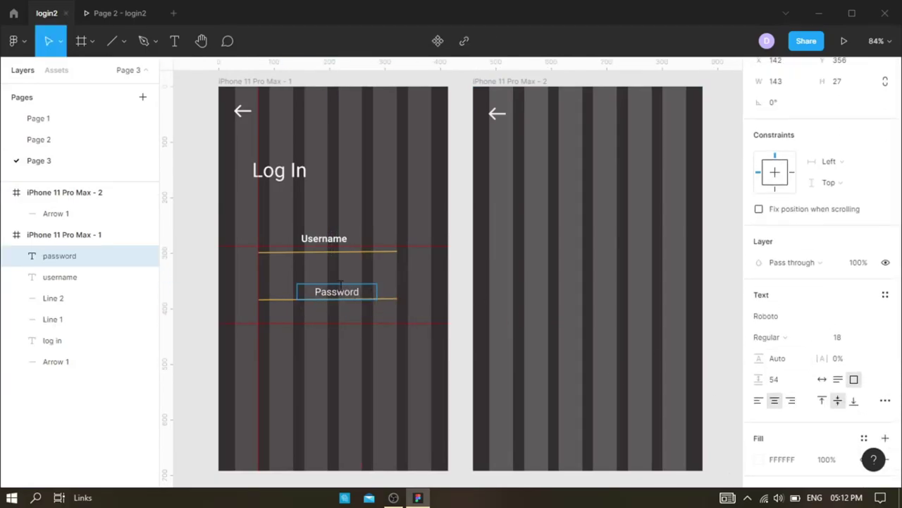
- Make Password bold with auto width and position it above the second line
click(802, 345)
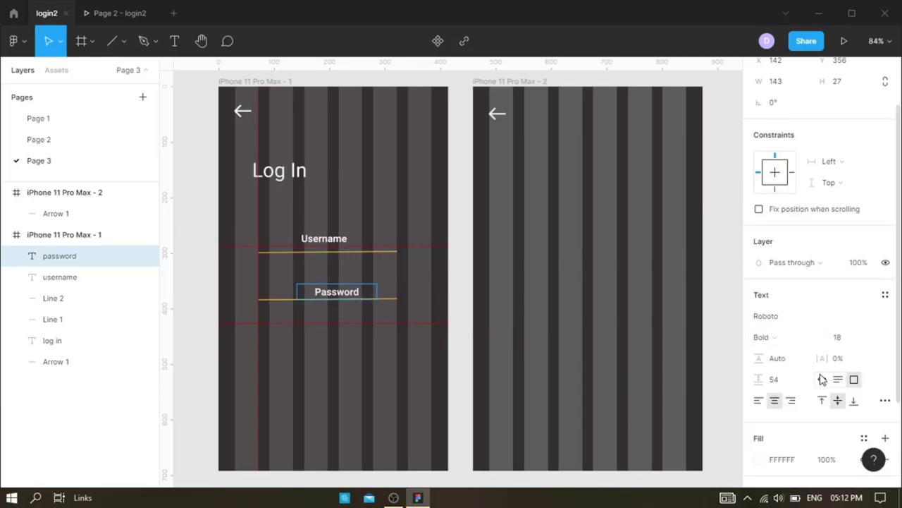
click(822, 380)
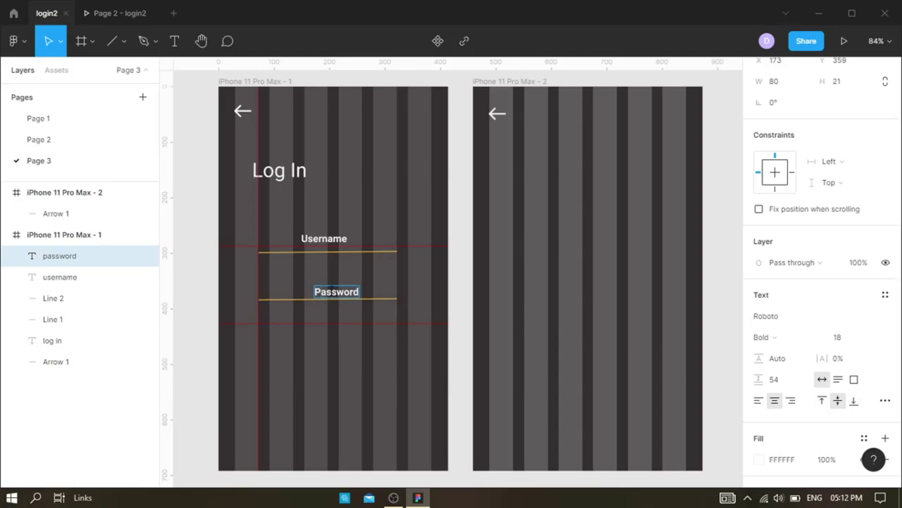
click(345, 310)
drag(336, 291, 324, 289)
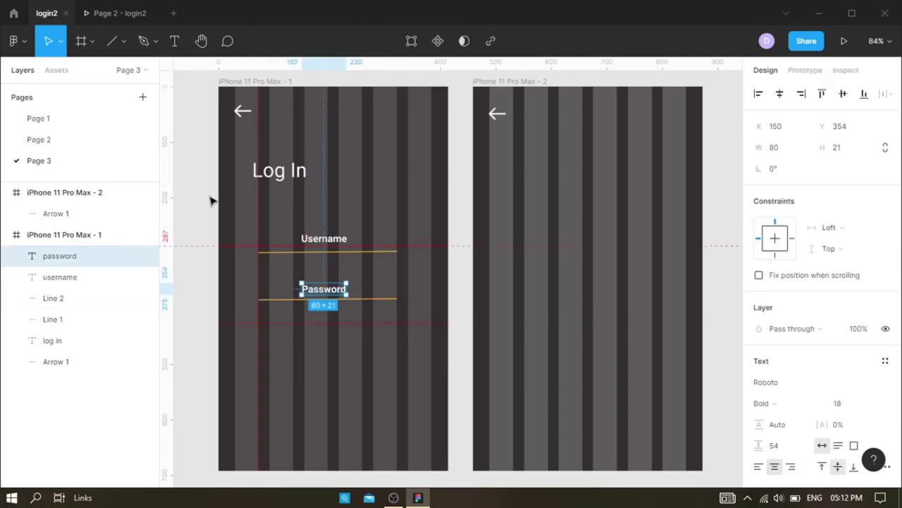
click(397, 282)
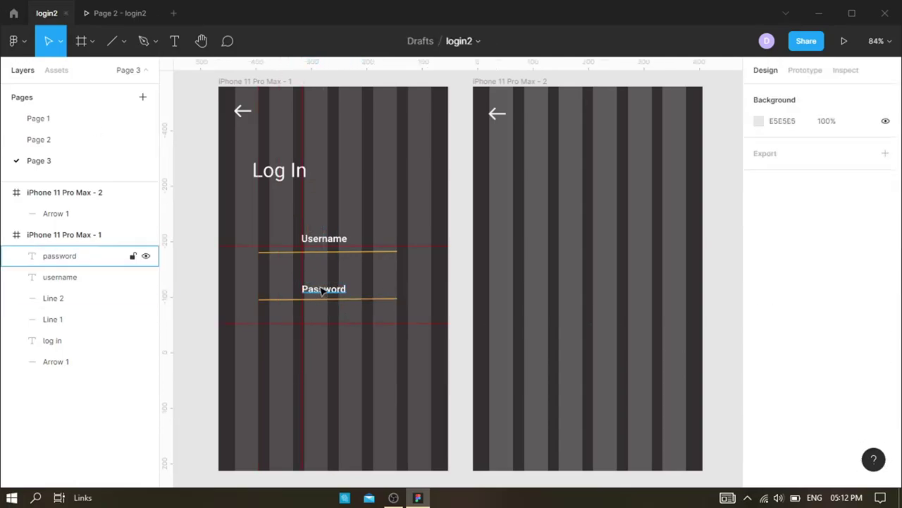
drag(322, 294, 274, 392)
click(388, 338)
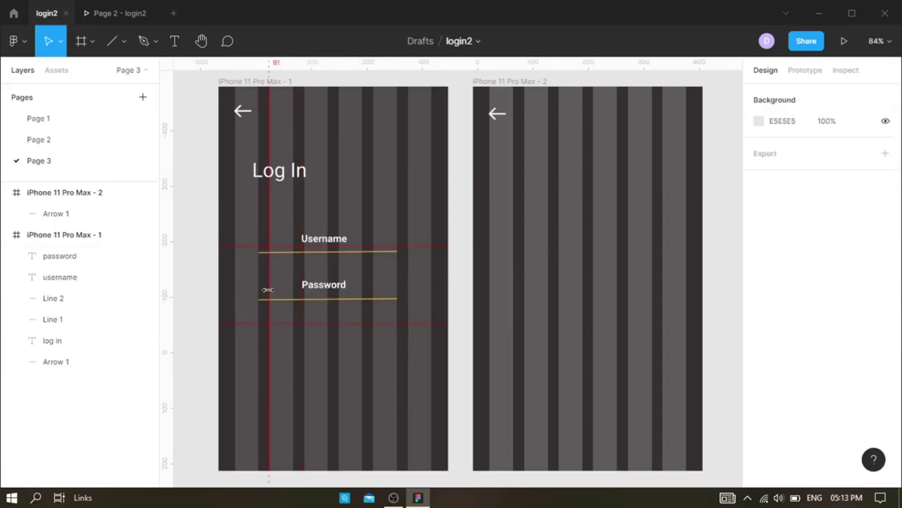
drag(268, 289, 258, 289)
- Import a filled user icon and a filled lock icon via the Iconify plugin
right_click(389, 201)
mouse_move(459, 355)
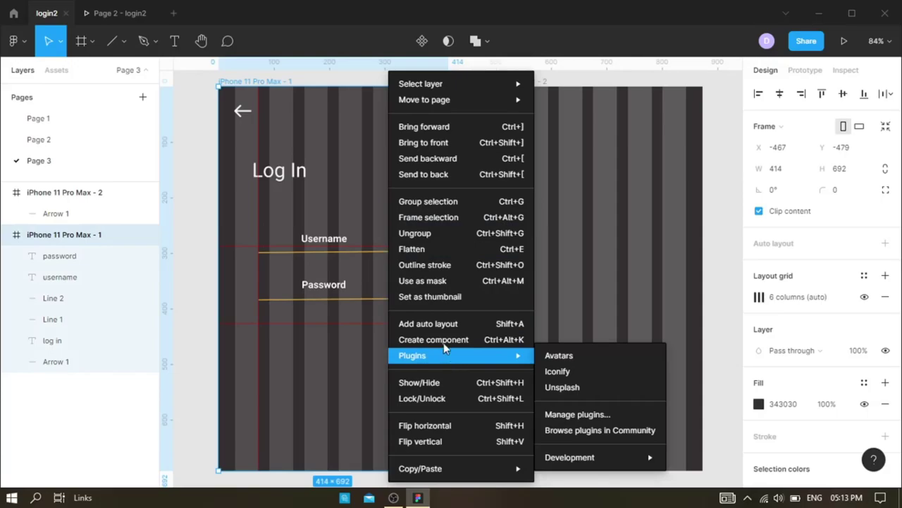
click(568, 375)
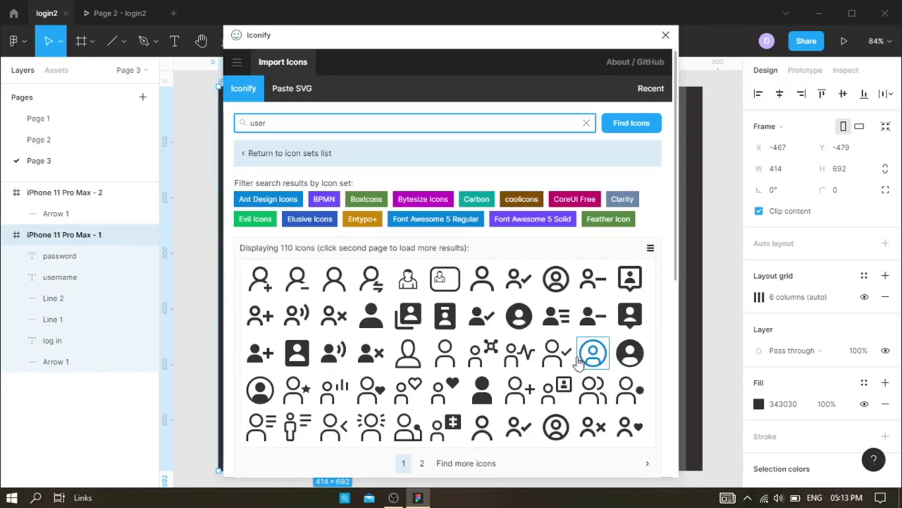
drag(371, 315, 194, 322)
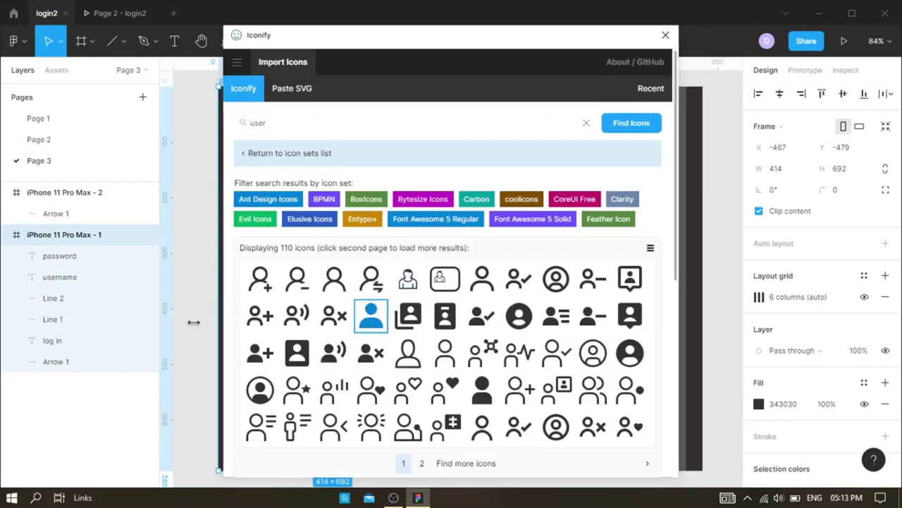
click(333, 120)
key(BackSpace)
key(BackSpace)
key(BackSpace)
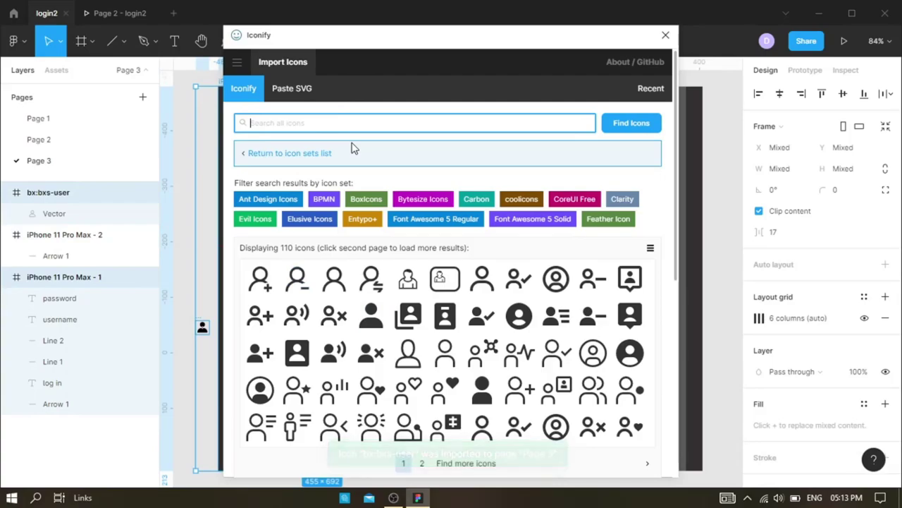
text(e)
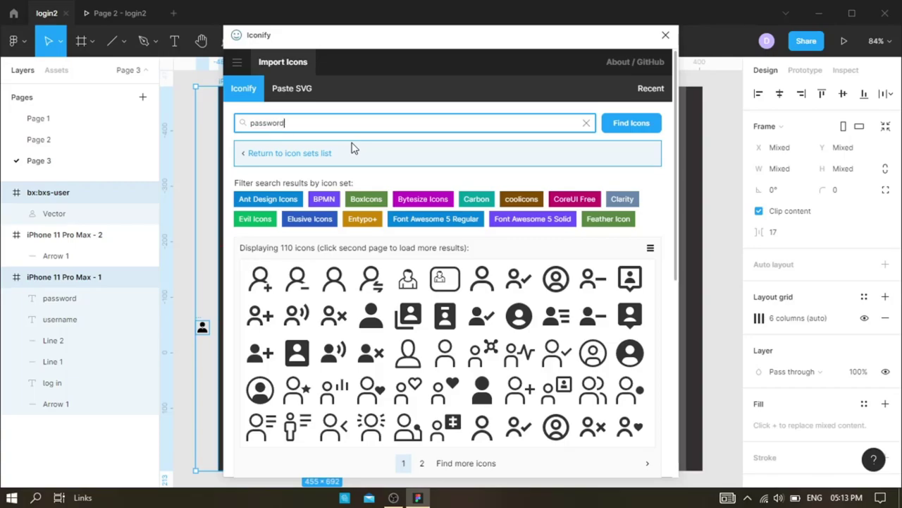
key(Return)
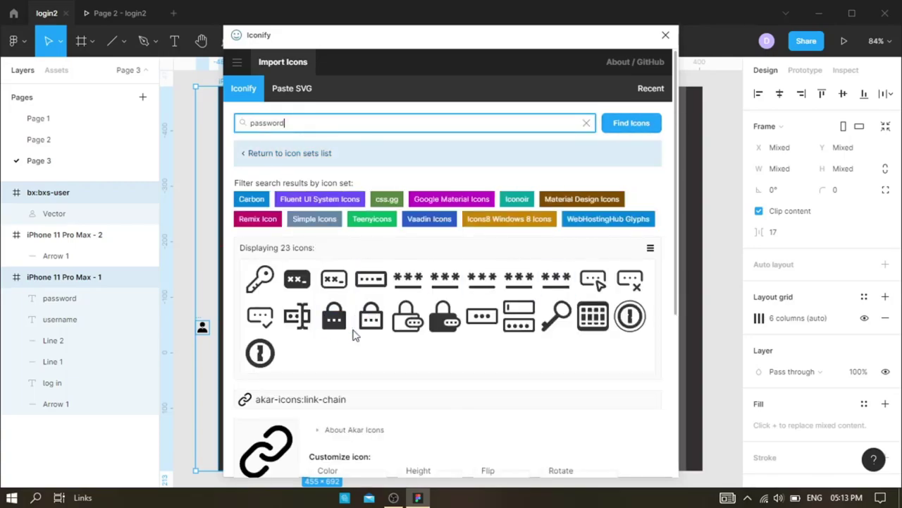
drag(334, 319, 202, 282)
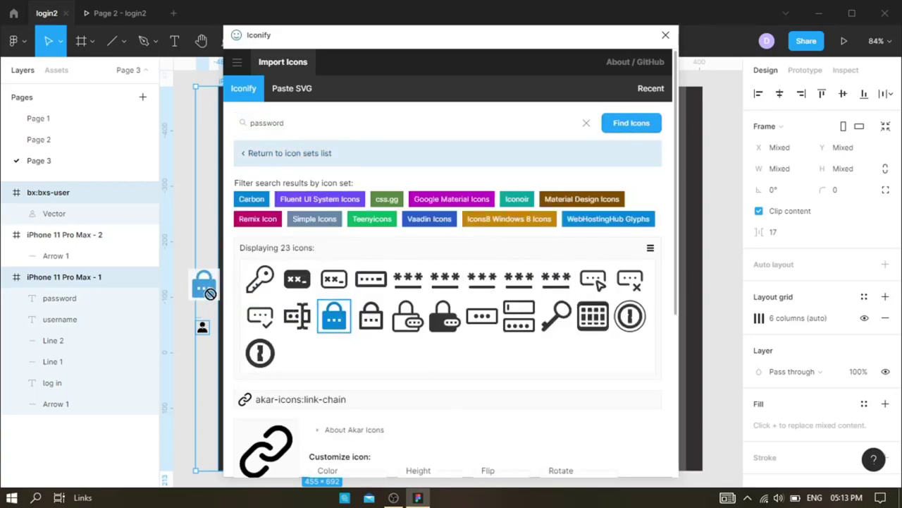
click(666, 35)
- Place the user icon beside Username and the lock icon left of Password
mouse_move(270, 317)
mouse_down()
mouse_move(234, 298)
mouse_move(280, 288)
mouse_up()
drag(200, 327, 282, 239)
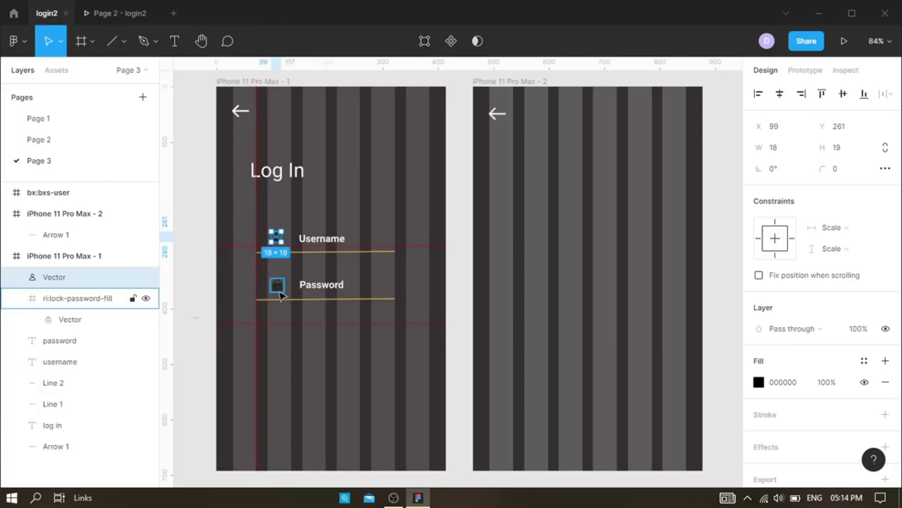
drag(278, 287, 263, 284)
- Resize the user icon to width 25 and the lock icon to 27×26
click(277, 239)
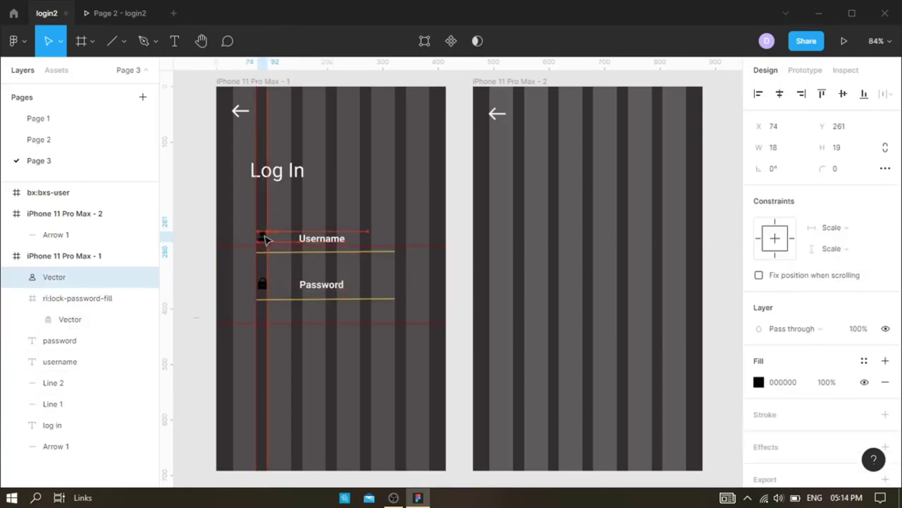
scroll(292, 278, up, 5)
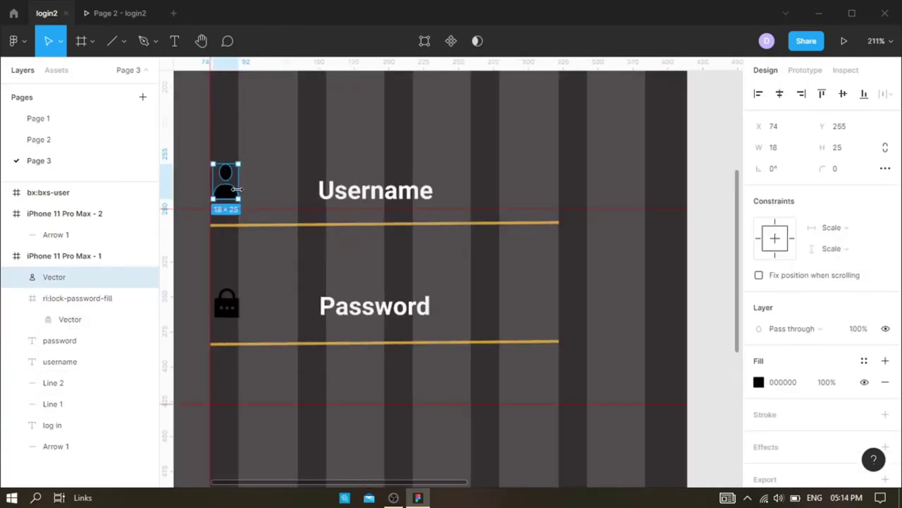
drag(236, 189, 243, 189)
click(789, 152)
text(25)
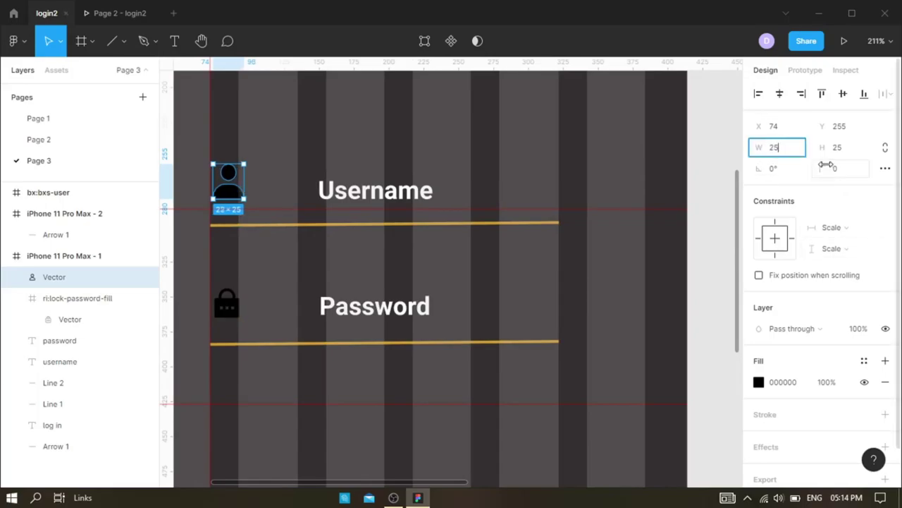
key(Return)
key(Tab)
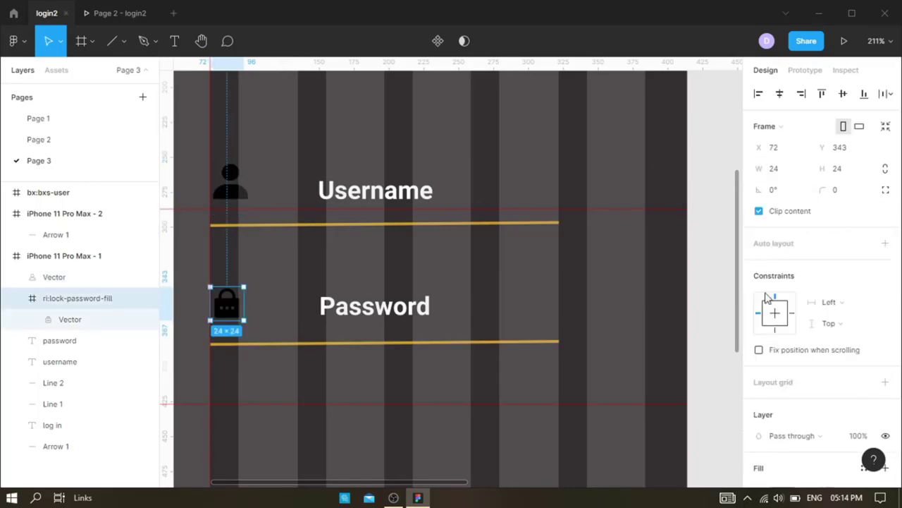
drag(219, 290, 225, 286)
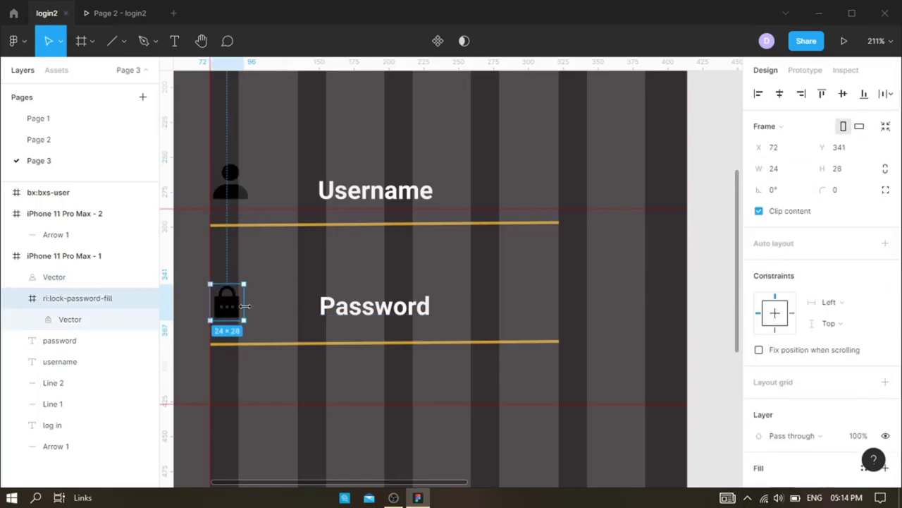
key(ctrl+Up)
key(ctrl+Up)
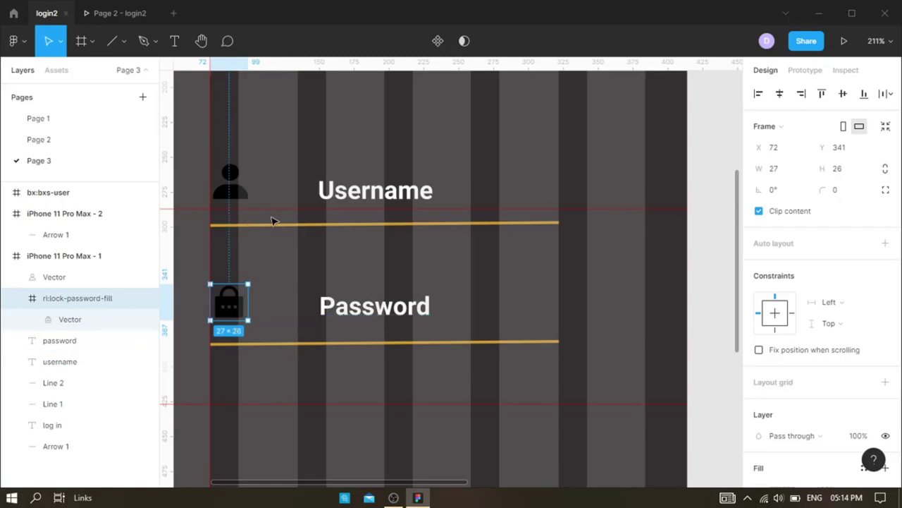
- Colour both the lock and user icons white (FFFFFF)
scroll(823, 382, down, 1)
scroll(823, 383, down, 2)
click(759, 376)
click(601, 423)
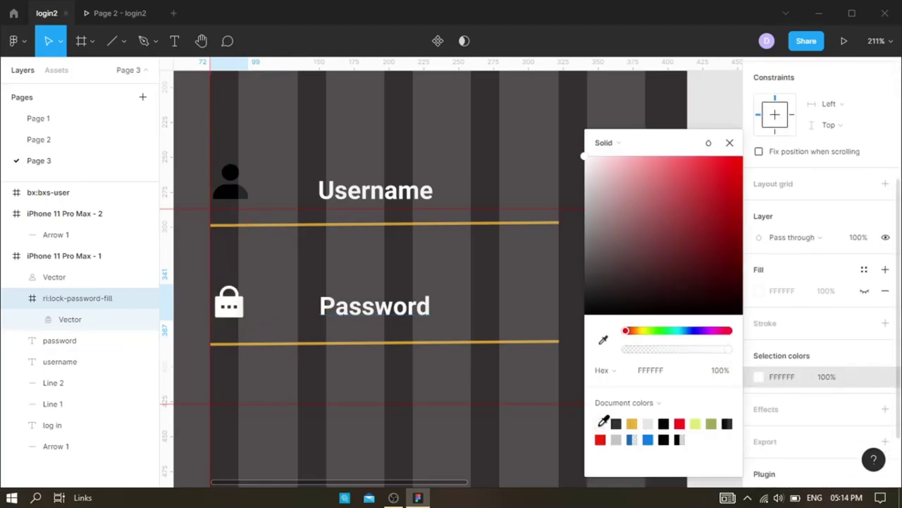
click(230, 182)
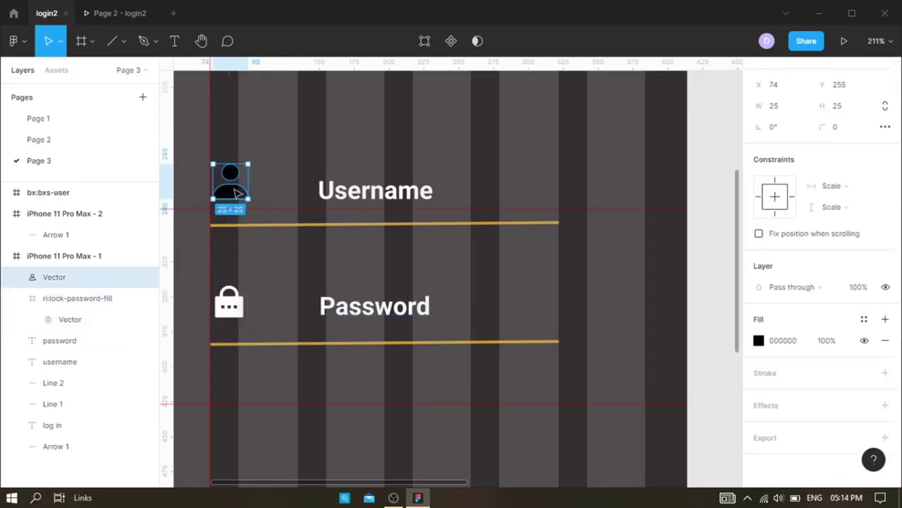
click(759, 340)
click(603, 422)
click(732, 154)
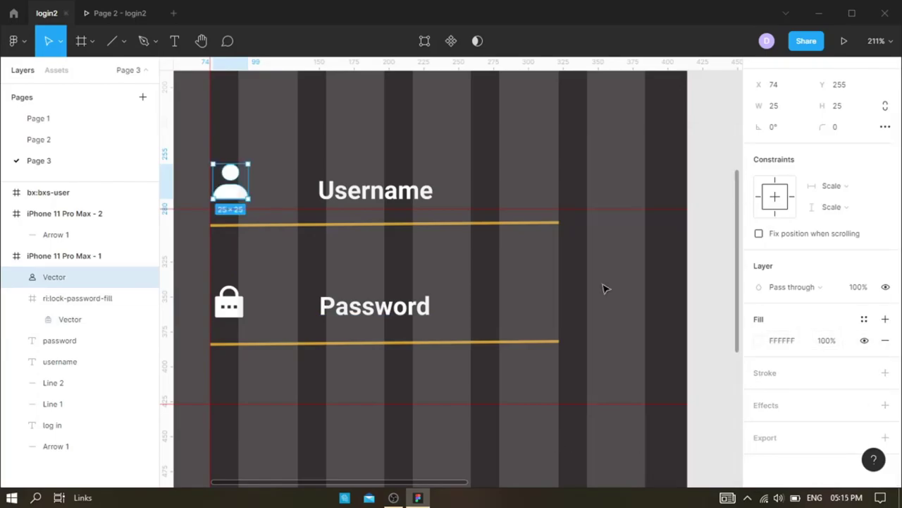
- Select the Username label beside the person icon
scroll(603, 287, down, 5)
scroll(603, 288, right, 3)
scroll(427, 284, down, 1)
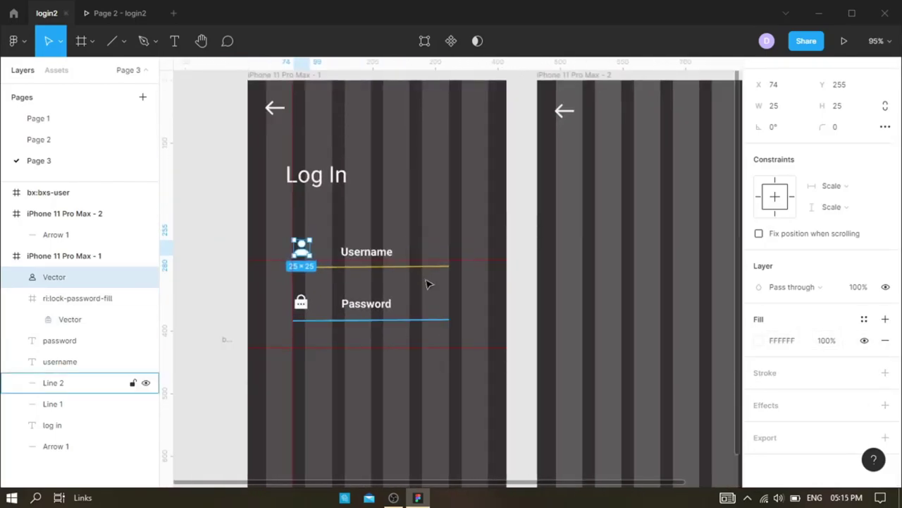
click(367, 251)
scroll(378, 252, up, 1)
- Move the Username and Password labels left, next to their icons
click(824, 405)
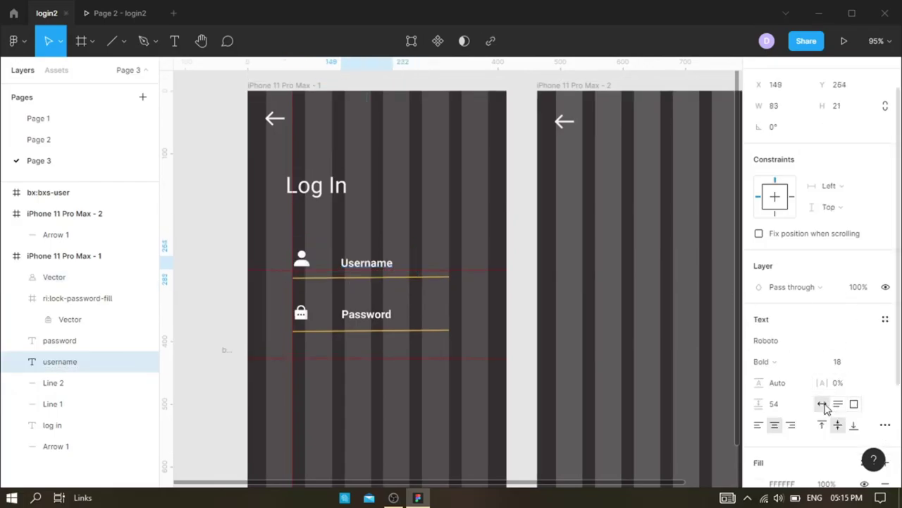
drag(366, 263, 345, 261)
click(376, 319)
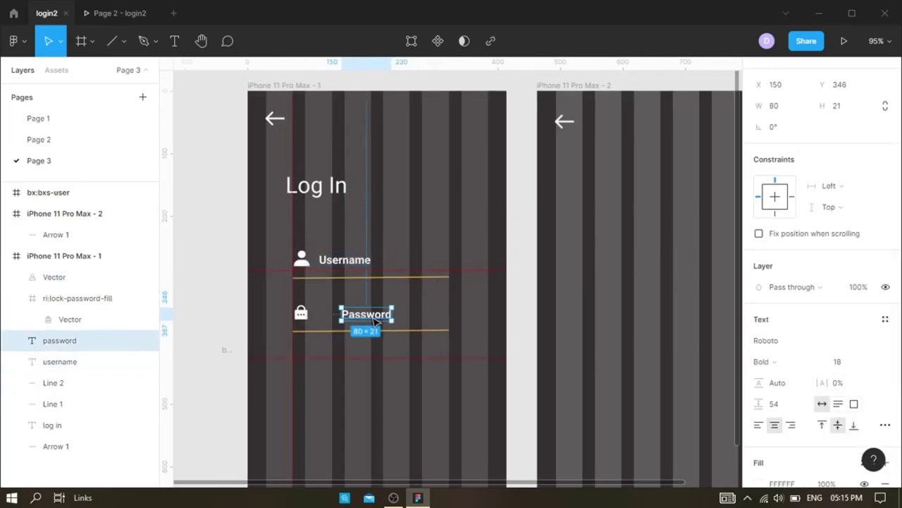
drag(376, 321, 351, 318)
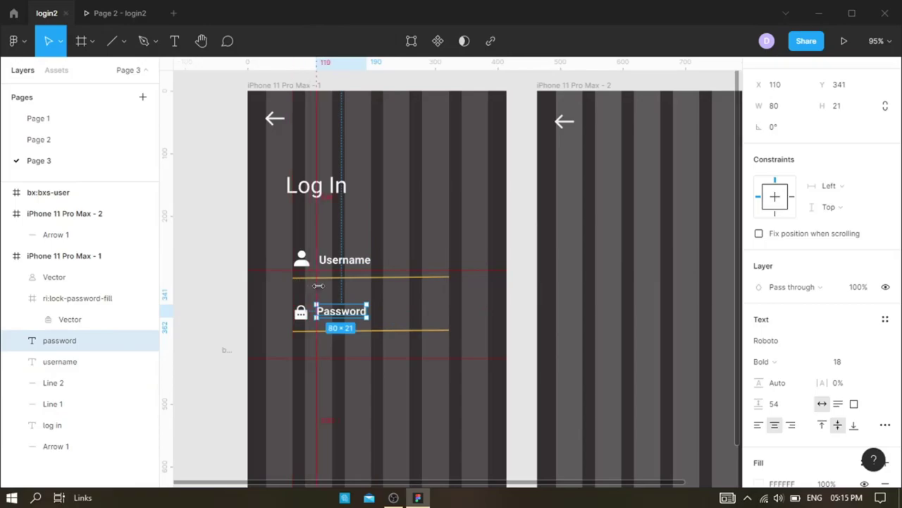
scroll(421, 292, up, 3)
scroll(421, 292, up, 3)
- Nudge the Username label, person icon and Password label into alignment, with Password at X 110
click(270, 237)
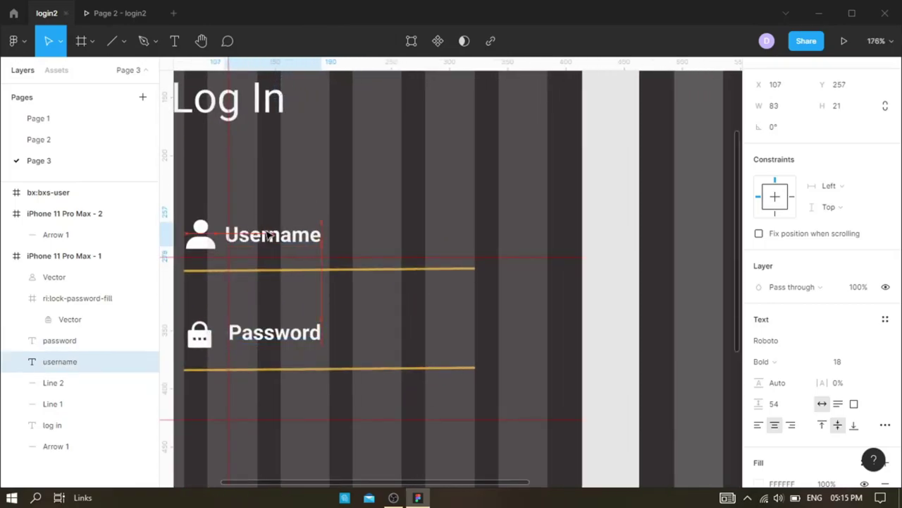
drag(271, 236, 272, 238)
drag(199, 247, 203, 253)
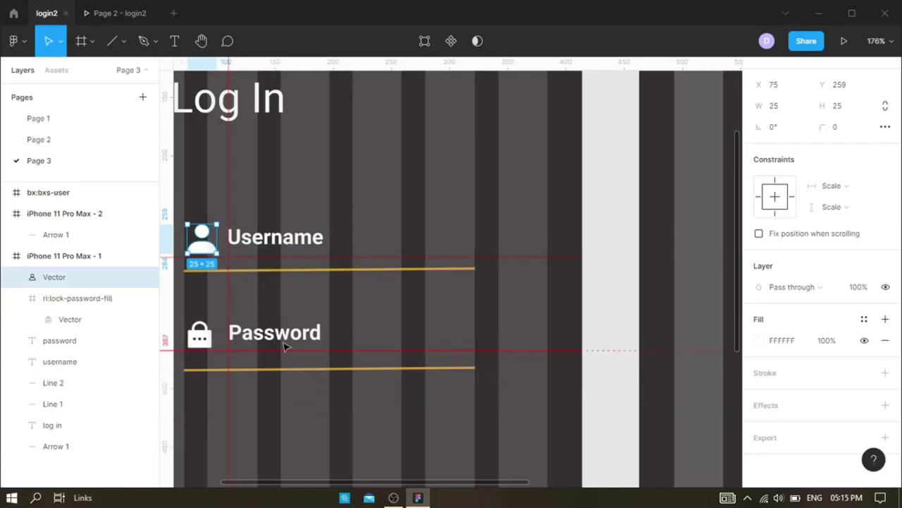
drag(286, 345, 287, 348)
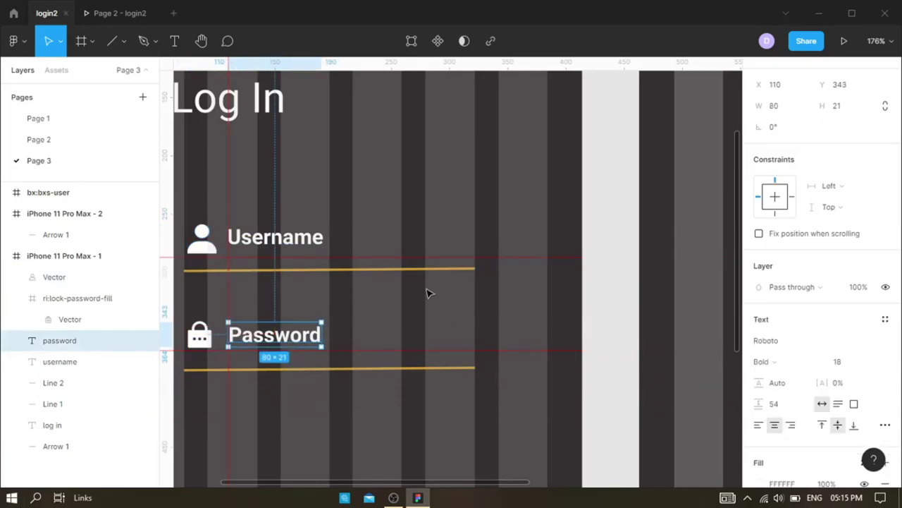
scroll(427, 292, down, 3)
scroll(428, 291, down, 2)
scroll(445, 293, up, 3)
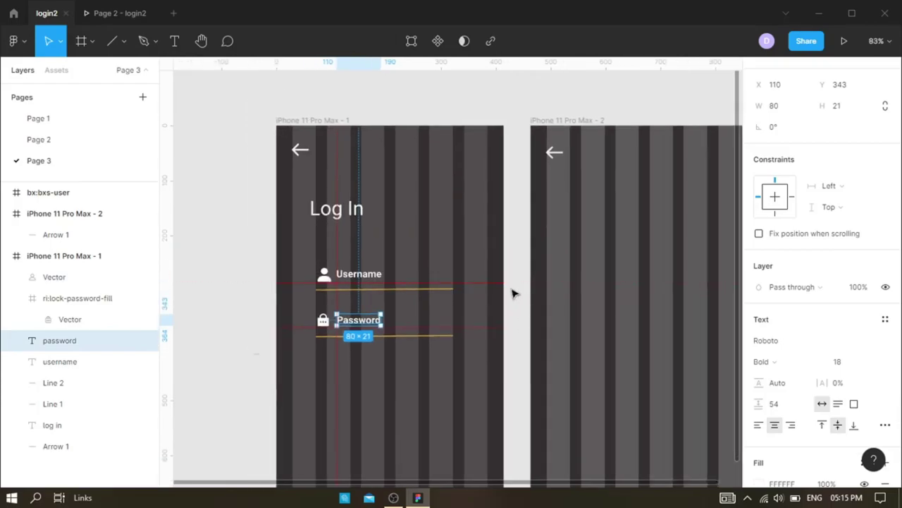
click(477, 147)
scroll(475, 147, down, 1)
- After checking Page 2, add an 'incorrect password?' text below the Password field on Page 3
click(39, 139)
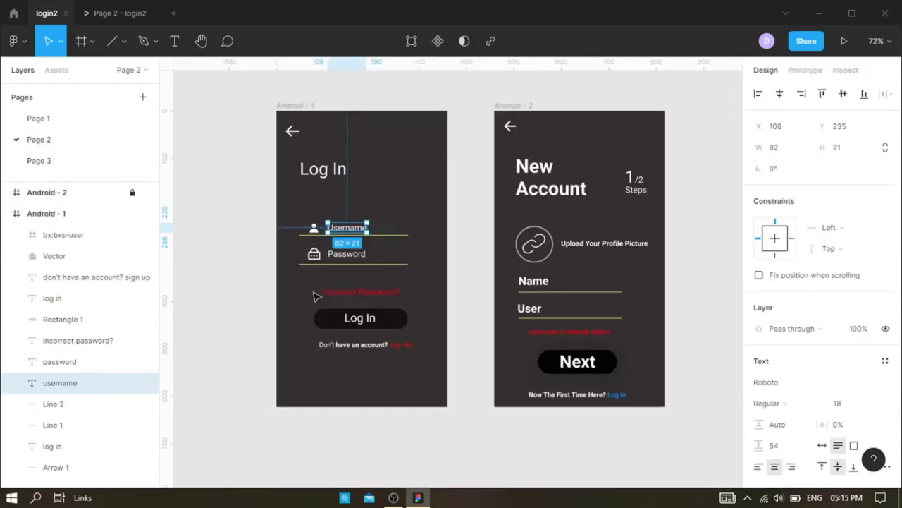
click(38, 161)
key(t)
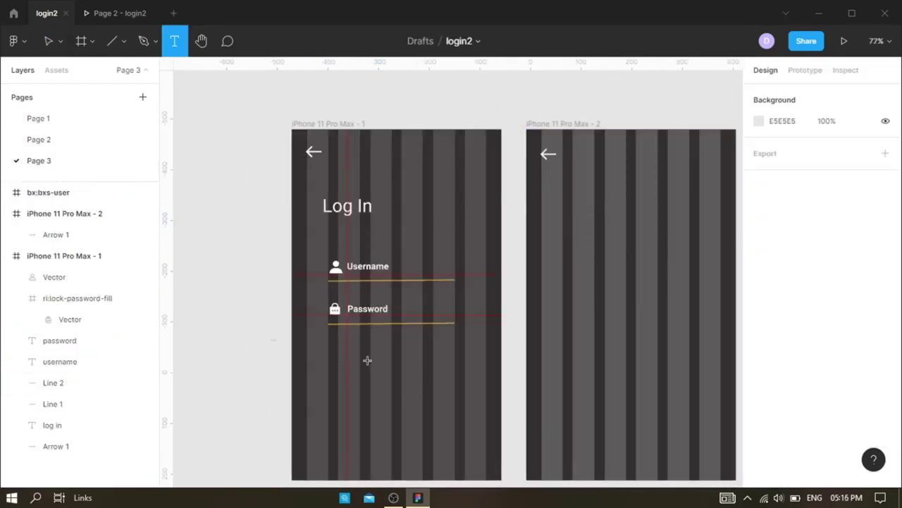
click(380, 360)
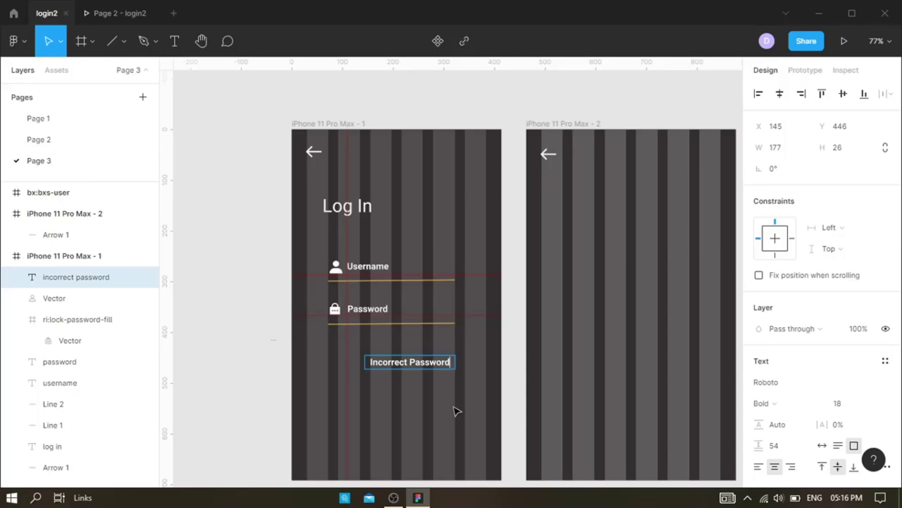
scroll(818, 412, down, 2)
- Make the error message lowercase and colour it red FA1919
click(885, 400)
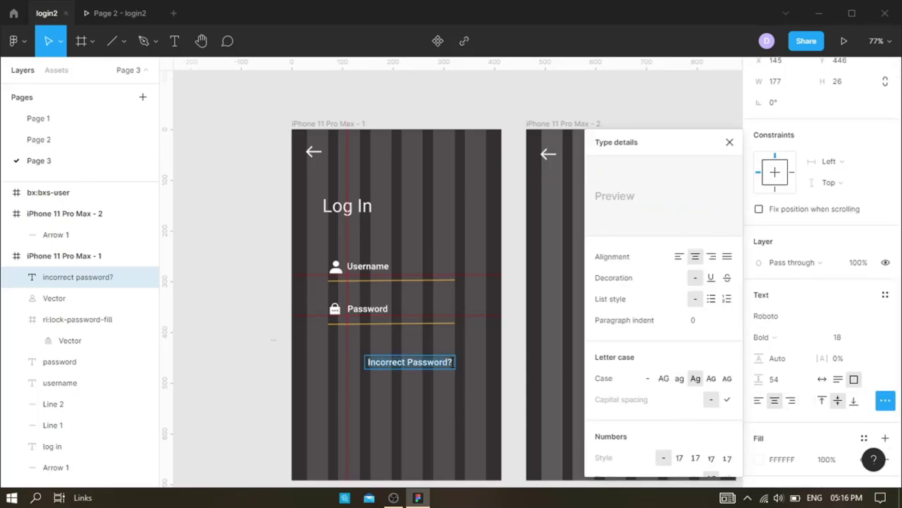
click(679, 378)
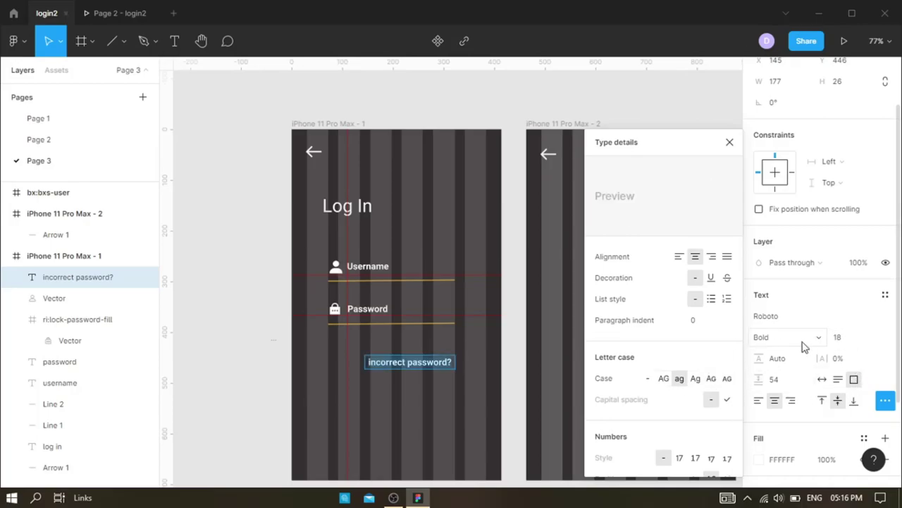
click(730, 142)
scroll(782, 345, down, 4)
click(759, 340)
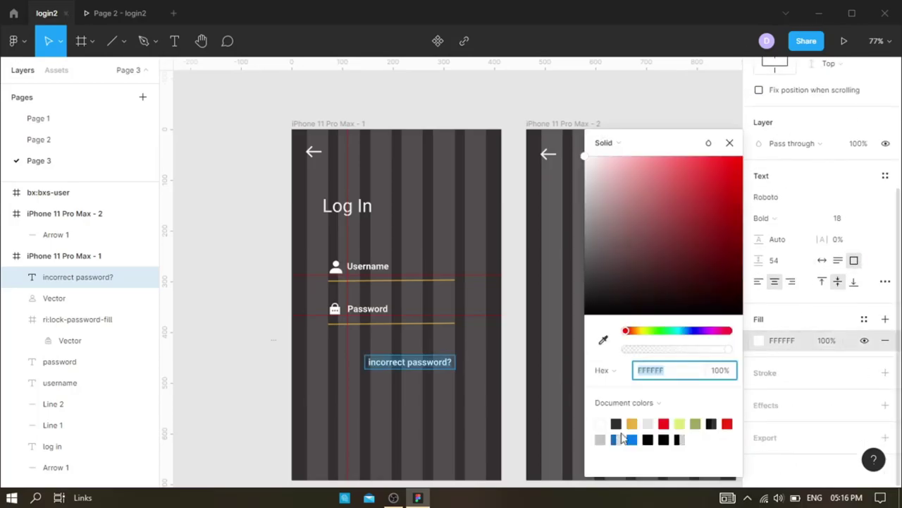
click(665, 421)
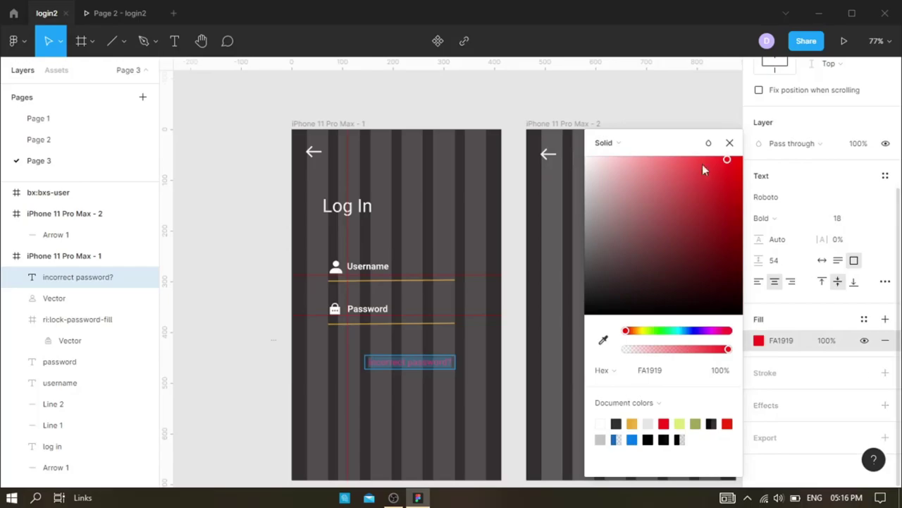
click(730, 143)
- Centre the message horizontally in the frame, then view Page 2's error message
scroll(879, 254, up, 4)
click(781, 97)
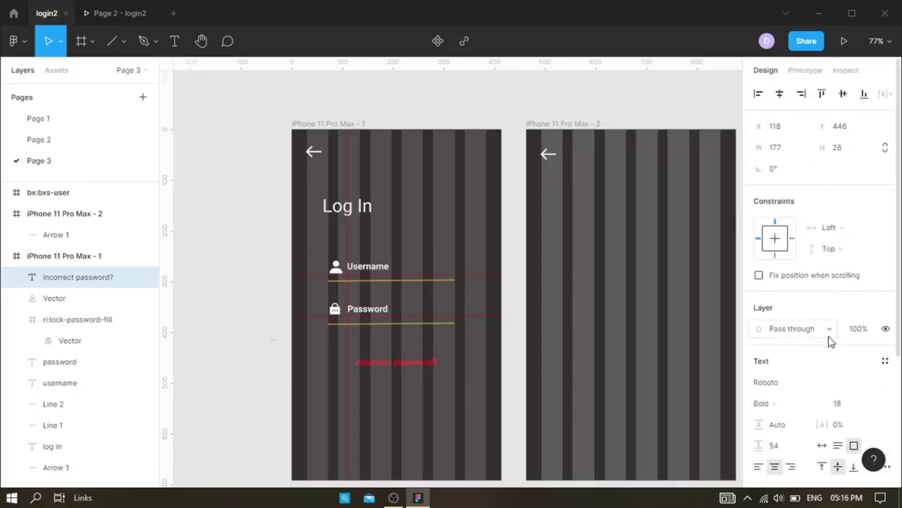
scroll(828, 343, down, 3)
scroll(813, 242, up, 2)
scroll(820, 266, down, 2)
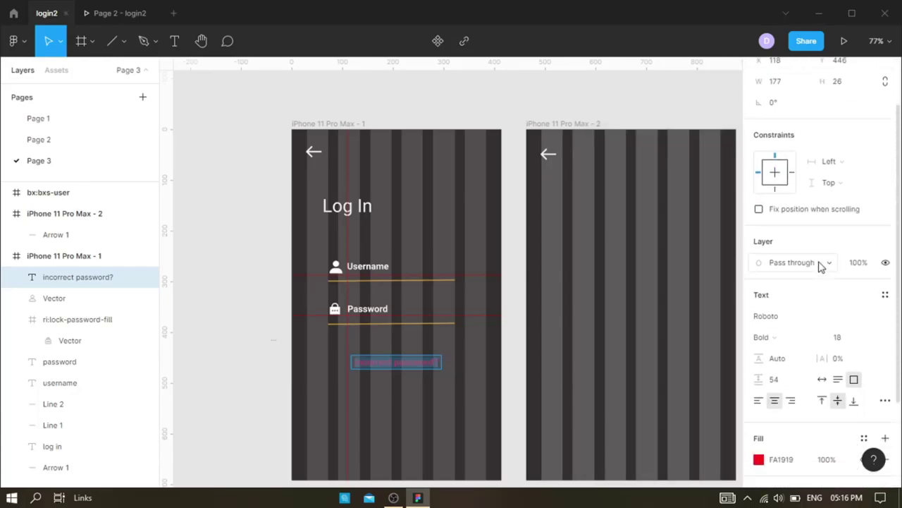
scroll(820, 266, down, 1)
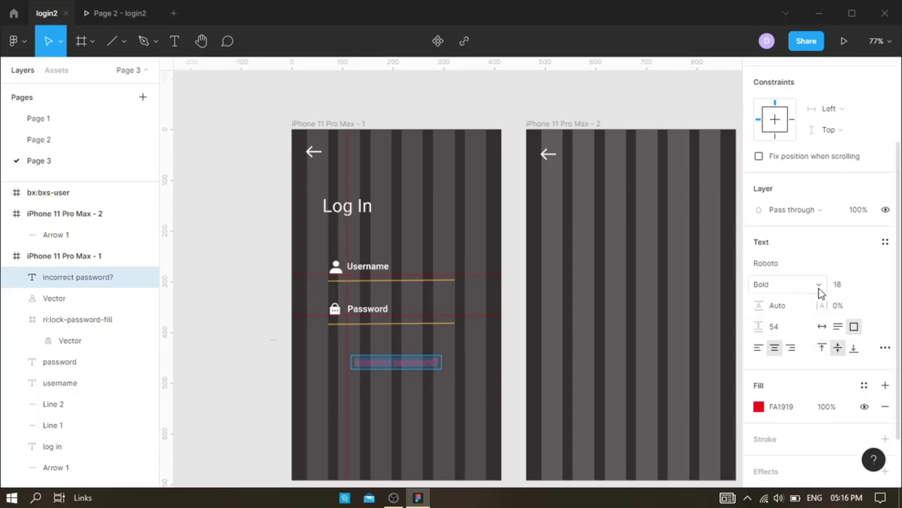
double_click(53, 140)
- Set the error message to Regular weight, move it up slightly and recentre it horizontally
click(78, 341)
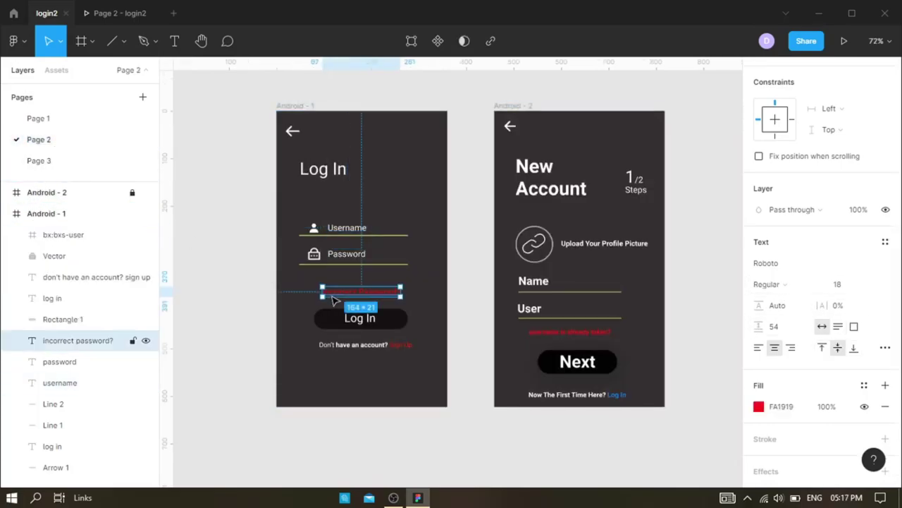
click(70, 169)
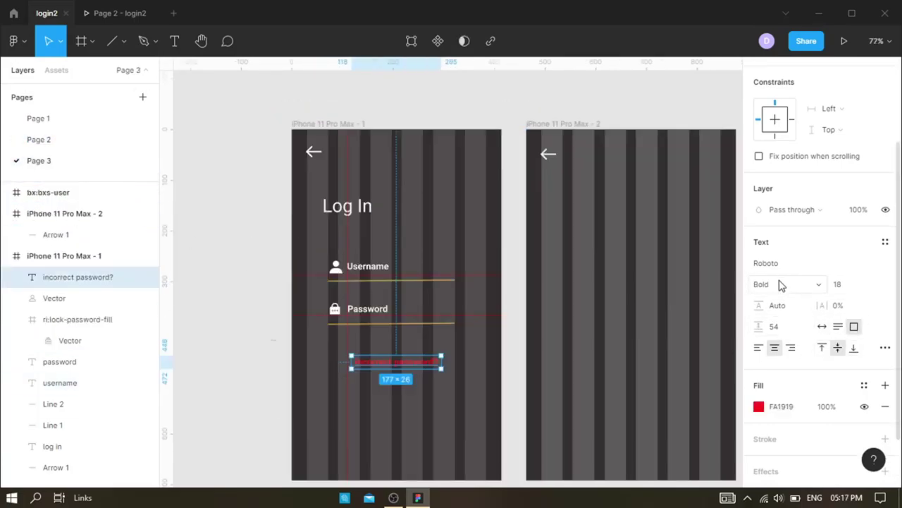
click(772, 284)
click(782, 316)
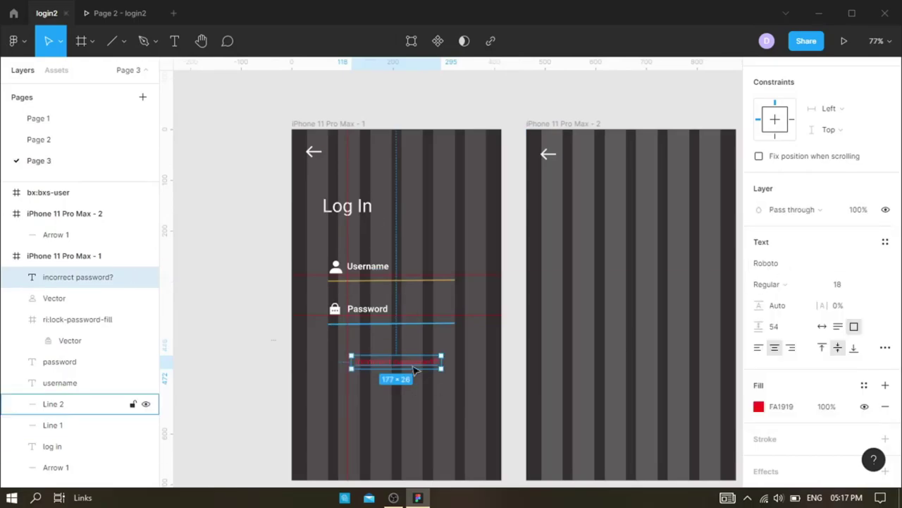
drag(392, 365, 383, 356)
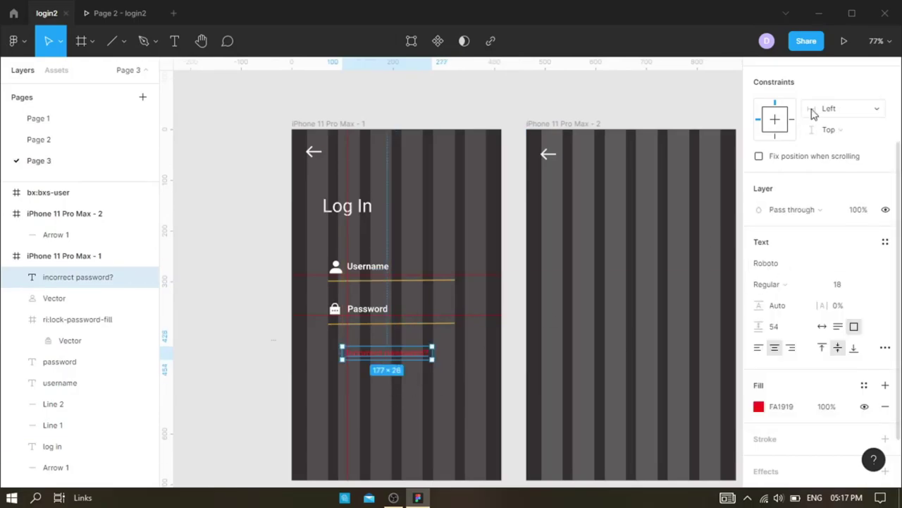
scroll(762, 106, up, 3)
click(779, 93)
scroll(454, 390, down, 2)
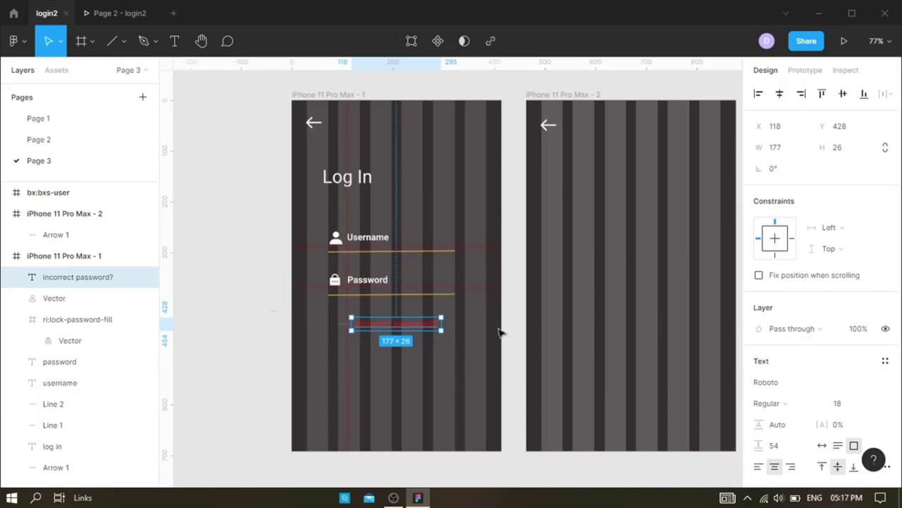
- Hide the iPhone 11 Pro Max - 1 frame's column layout grid, then return to Page 2
click(63, 255)
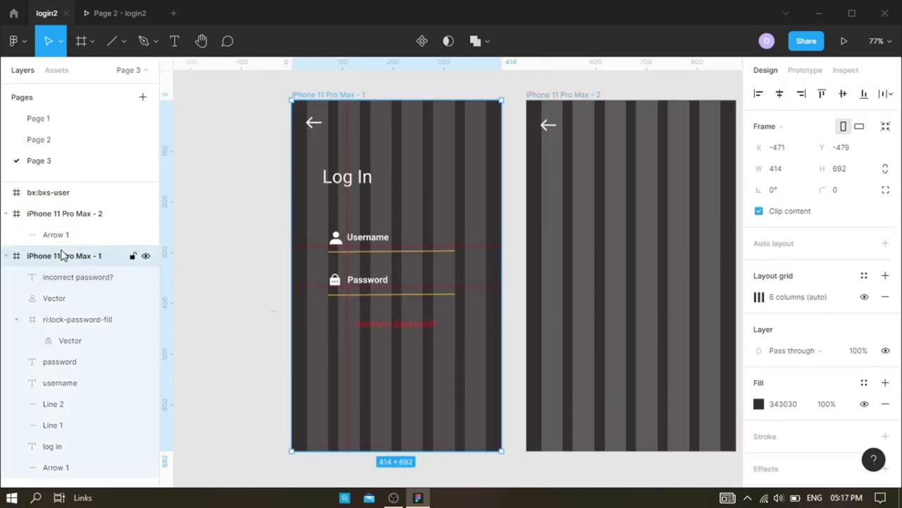
click(864, 297)
scroll(427, 357, down, 1)
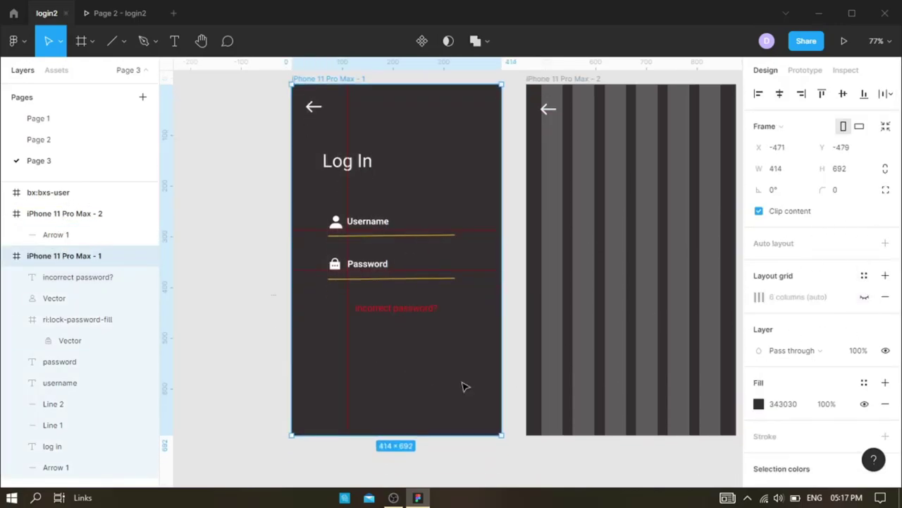
click(43, 141)
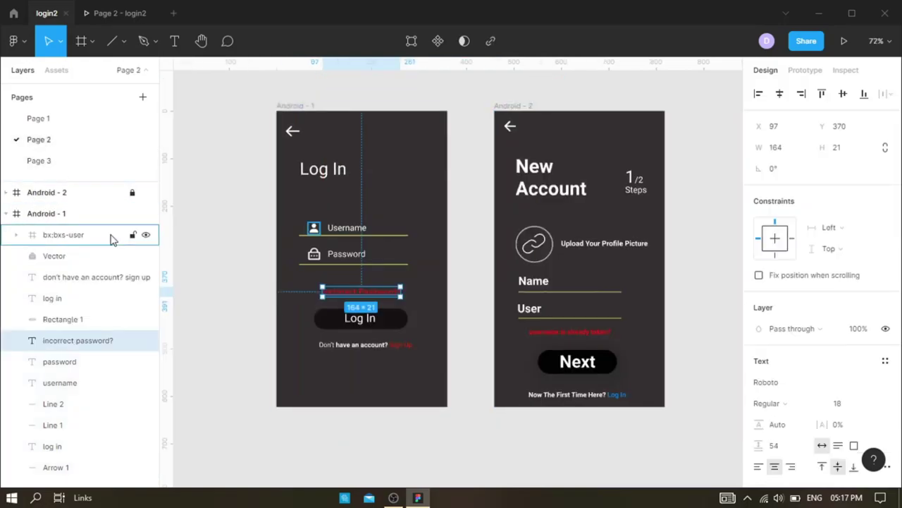
- Add a 'log in' text below the error message at font size 36
click(39, 161)
click(122, 41)
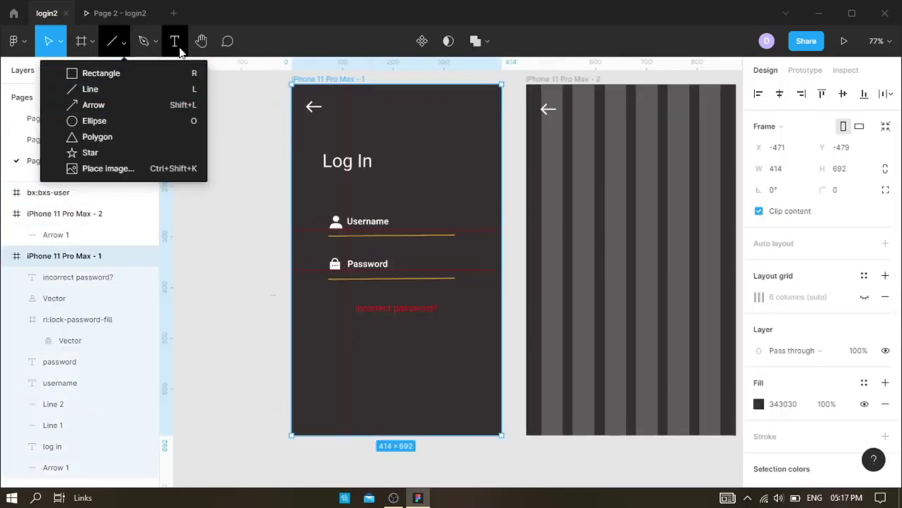
click(179, 50)
drag(352, 343, 456, 362)
text(log in)
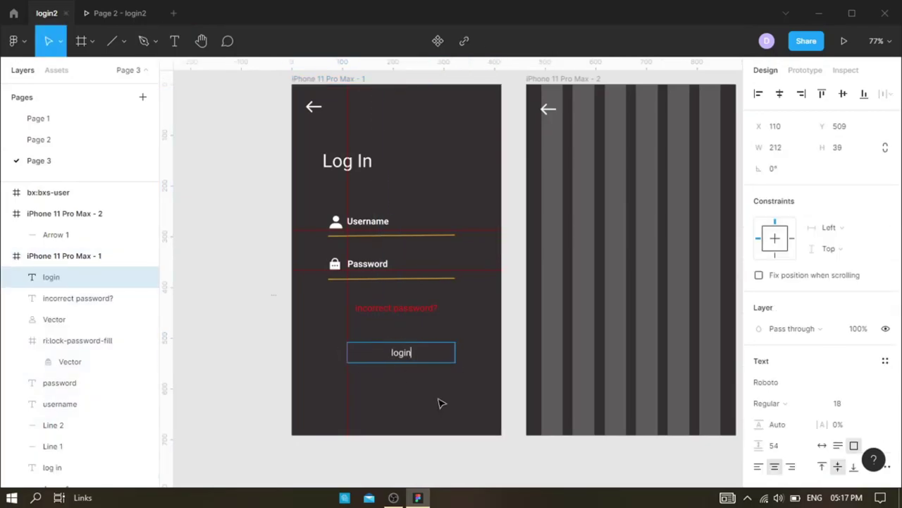
key(ctrl+a)
click(877, 403)
click(855, 373)
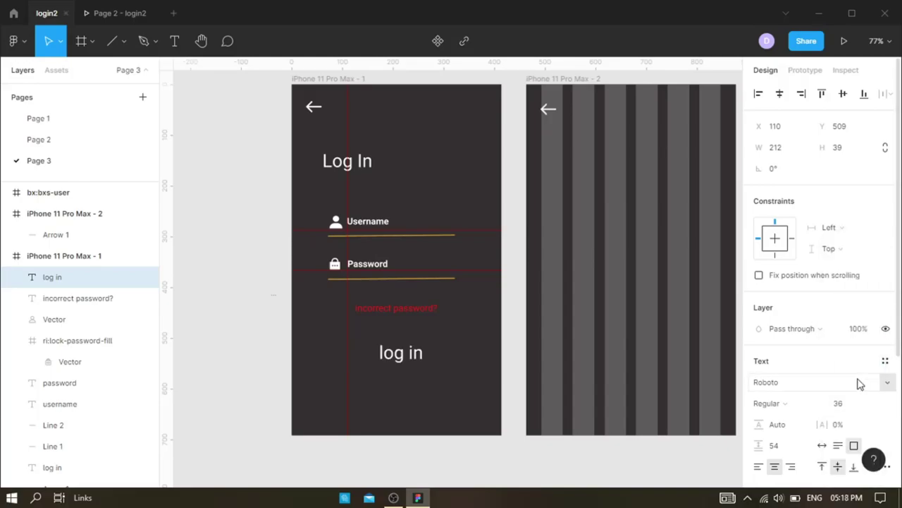
scroll(856, 381, down, 2)
- Compare with Page 2's Log In button and reselect the log in text on Page 3
click(67, 141)
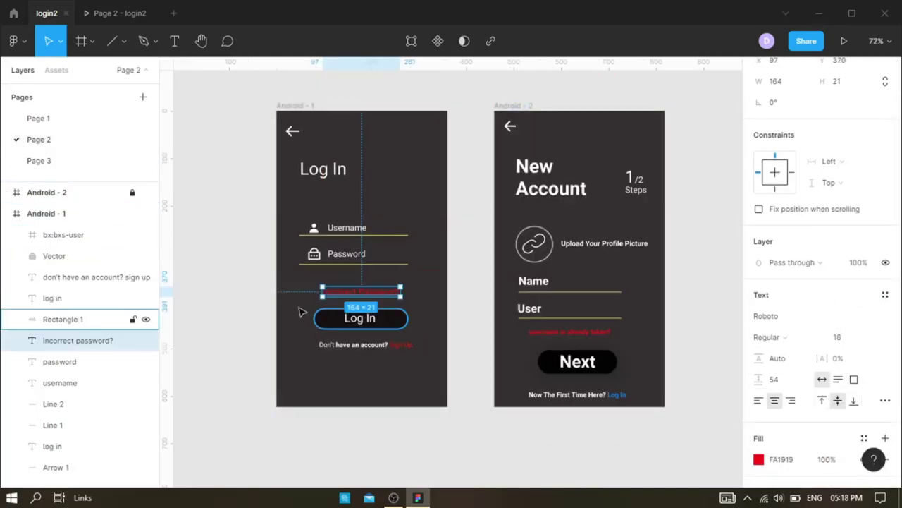
double_click(70, 160)
scroll(775, 388, down, 3)
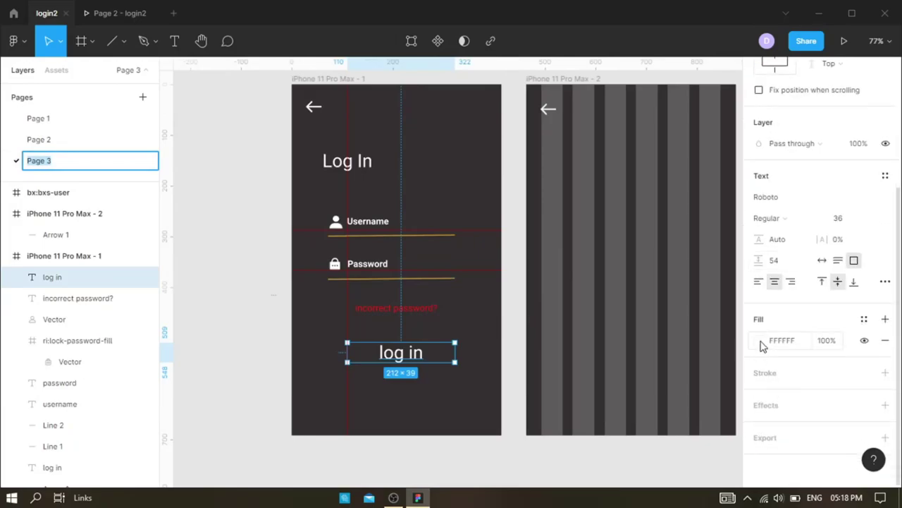
click(39, 140)
click(52, 160)
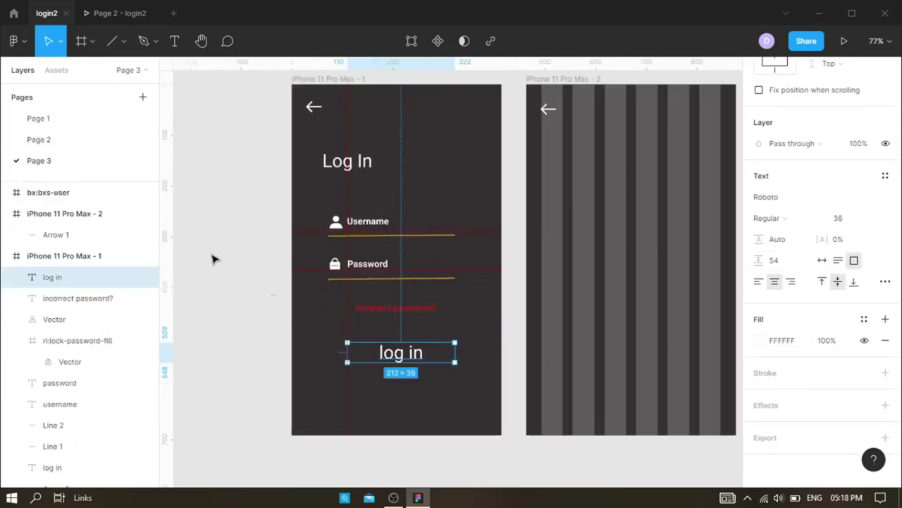
click(124, 41)
- Draw a rectangle over the log in text and send it behind the label
click(67, 59)
drag(361, 343, 441, 373)
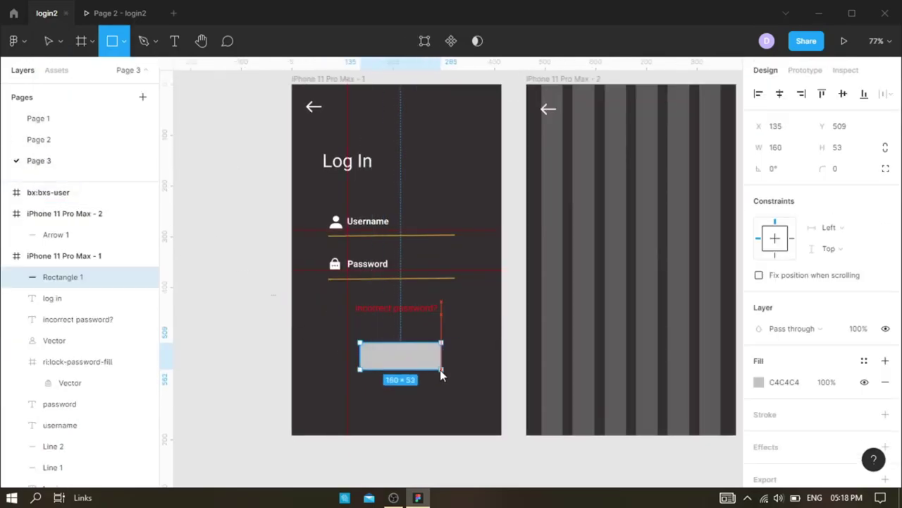
drag(361, 356, 347, 356)
drag(444, 357, 452, 357)
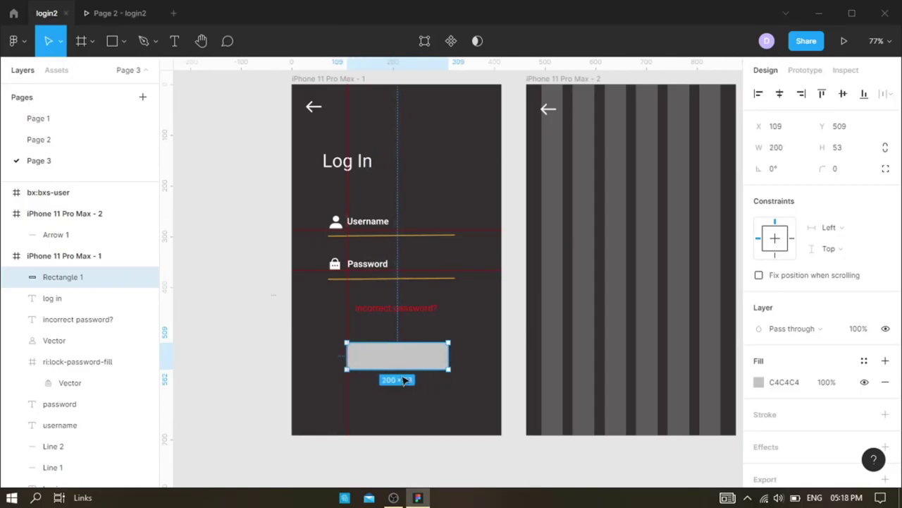
drag(401, 368, 401, 365)
right_click(399, 363)
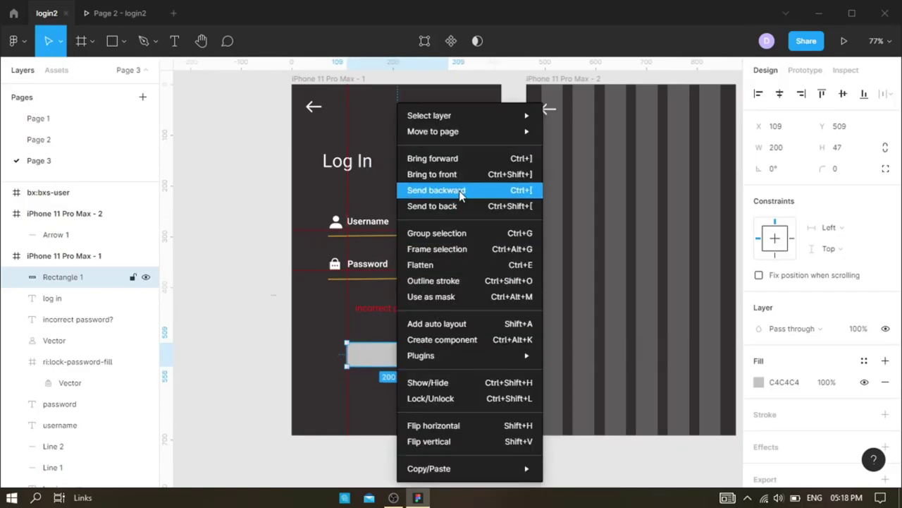
click(459, 191)
- Resize the button rectangle to 236×46 at X 96
double_click(419, 346)
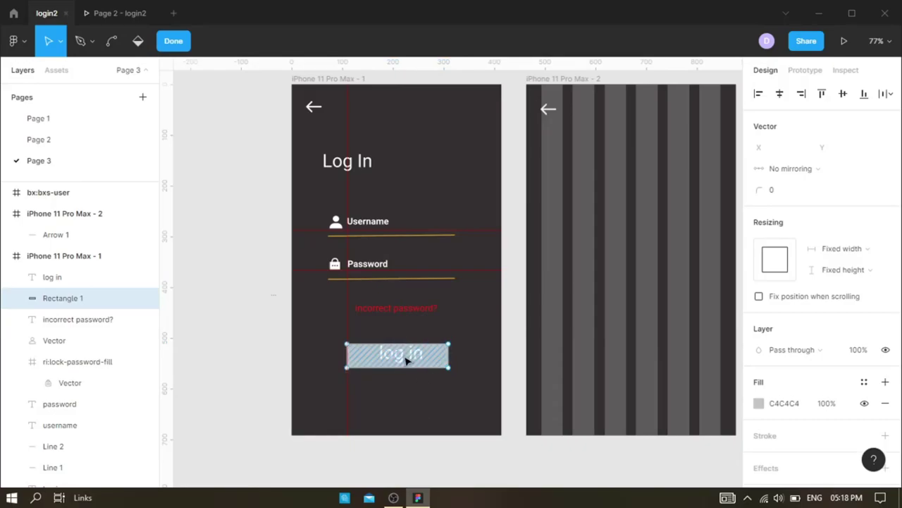
key(Escape)
drag(409, 340, 409, 335)
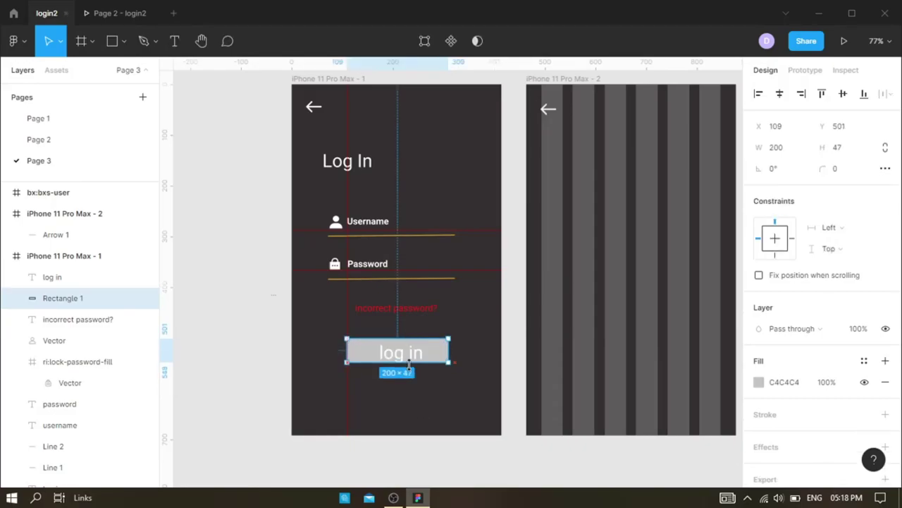
drag(448, 359, 456, 360)
drag(346, 353, 340, 352)
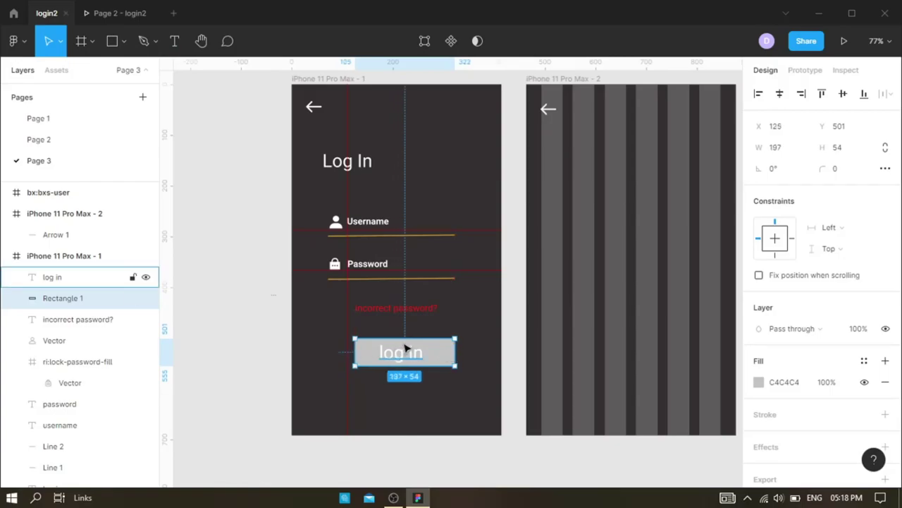
drag(404, 337, 404, 342)
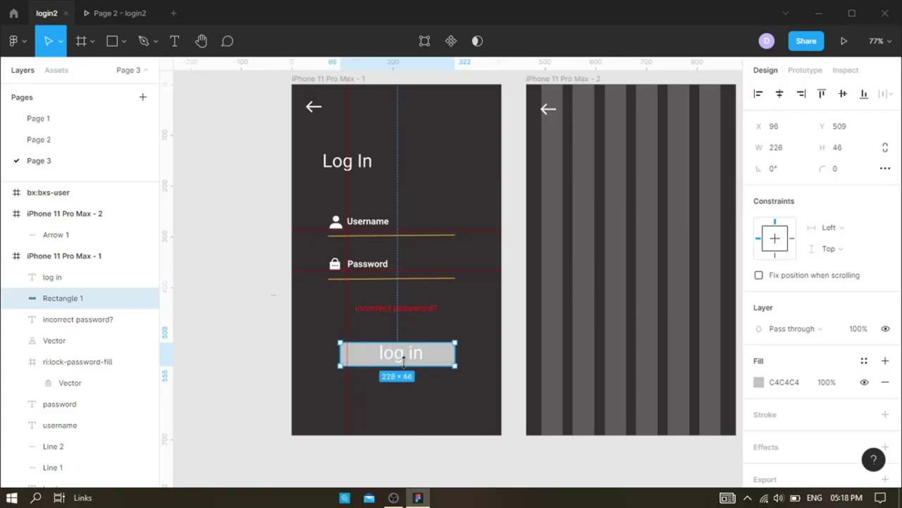
- Fill the button rectangle with black 000000
click(433, 427)
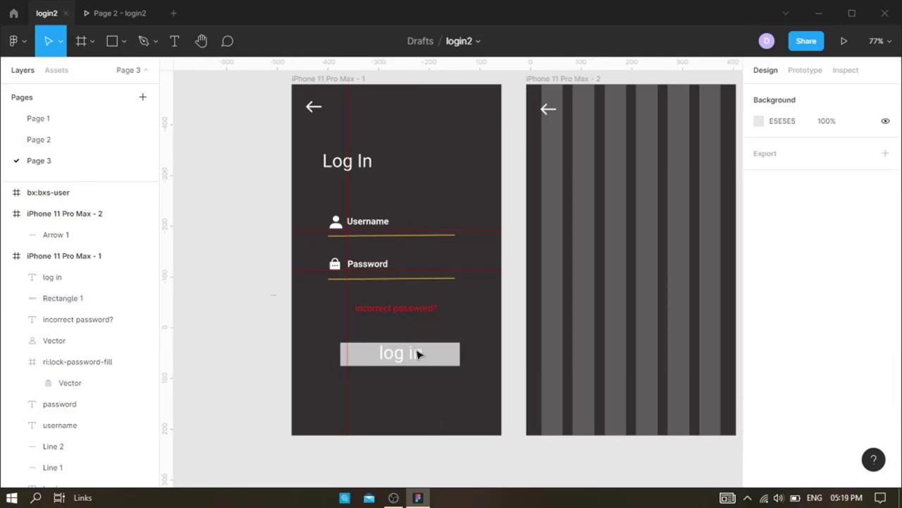
click(419, 352)
scroll(769, 421, down, 2)
scroll(769, 421, down, 2)
click(758, 340)
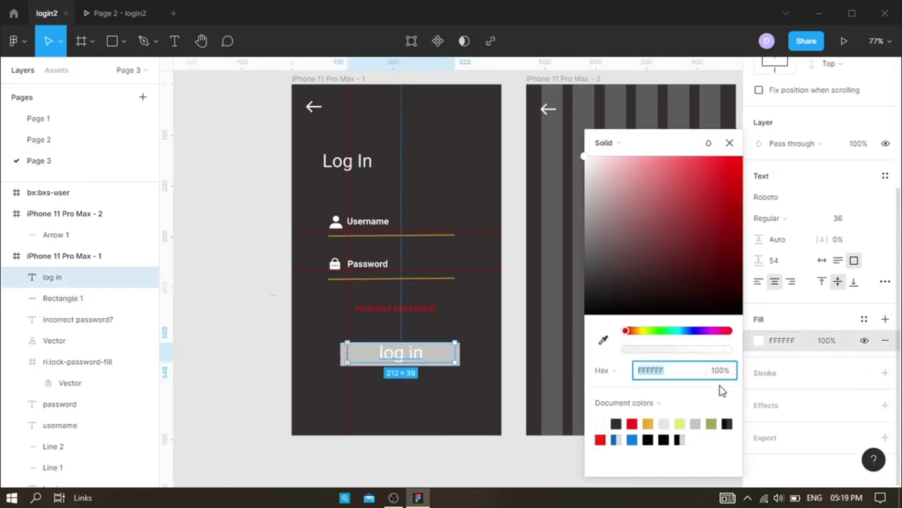
click(649, 439)
click(71, 298)
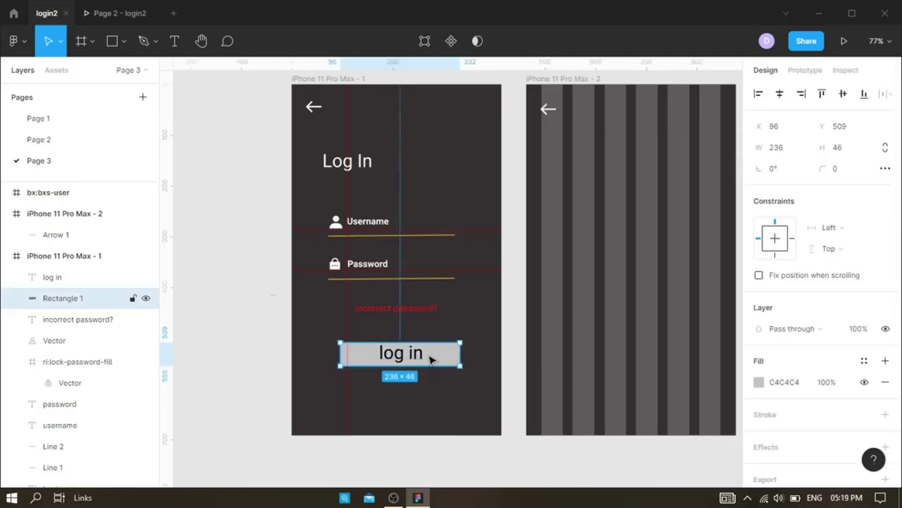
click(759, 382)
click(664, 438)
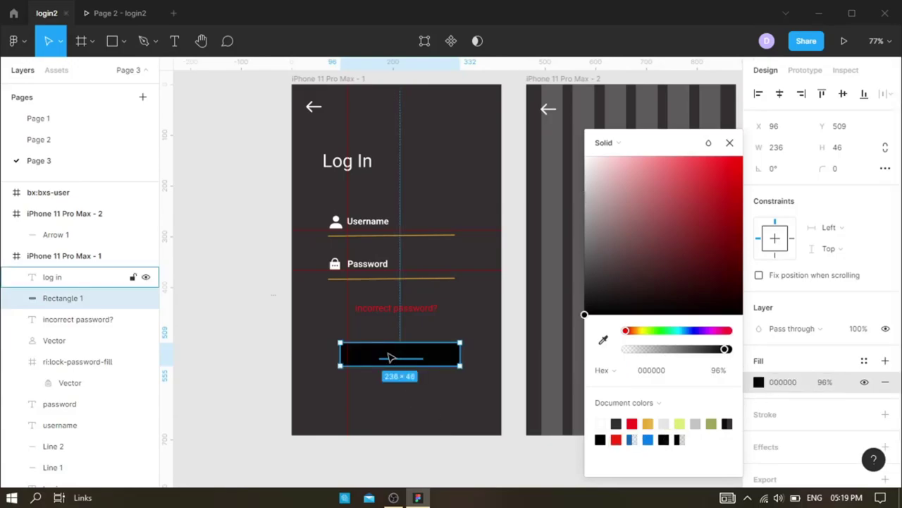
- Make the label text white FFFFFF and title case 'Log In'
click(52, 277)
scroll(771, 416, down, 2)
click(758, 459)
click(597, 424)
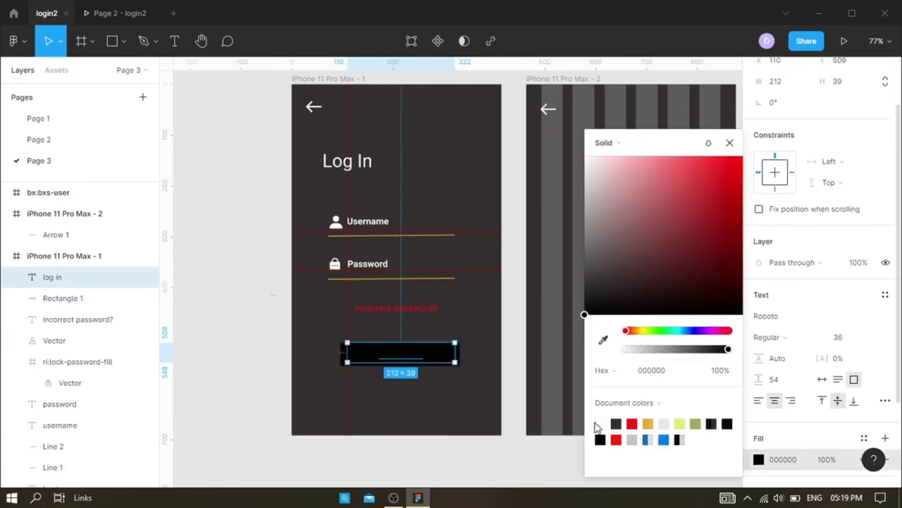
click(603, 422)
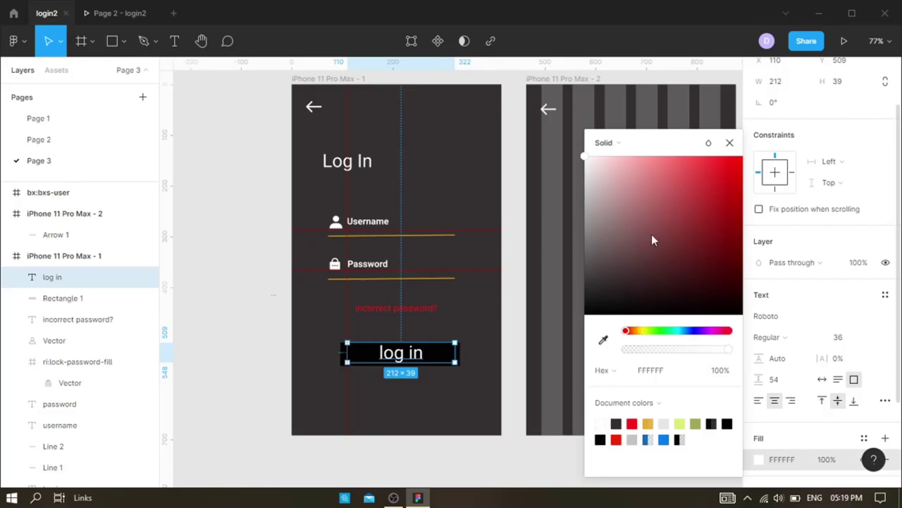
click(729, 143)
scroll(884, 349, down, 1)
click(886, 334)
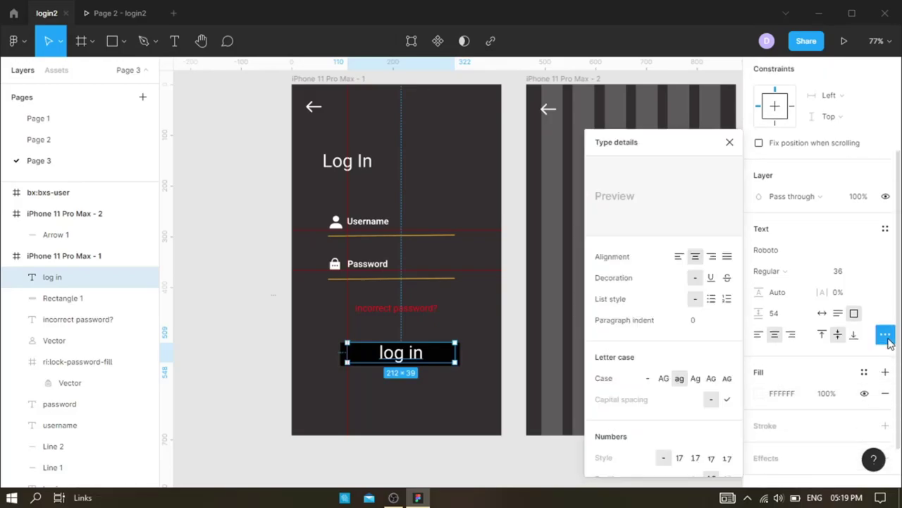
click(695, 378)
click(729, 143)
- Round the button rectangle to a 50 corner radius pill
scroll(370, 444, up, 2)
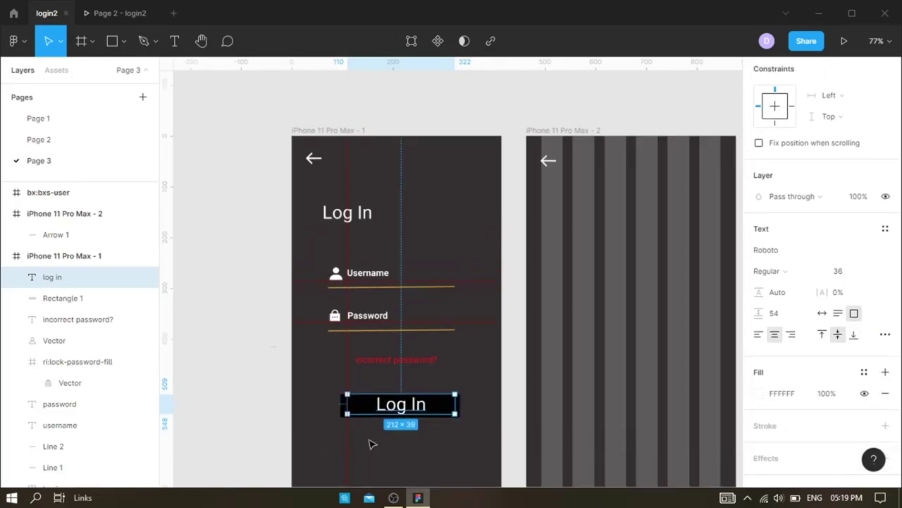
click(370, 441)
drag(345, 366, 285, 374)
click(352, 413)
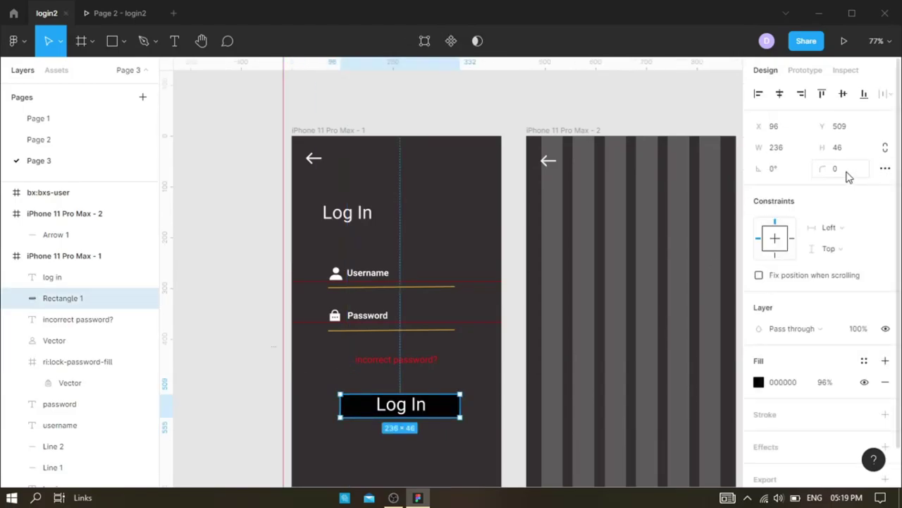
scroll(462, 416, down, 3)
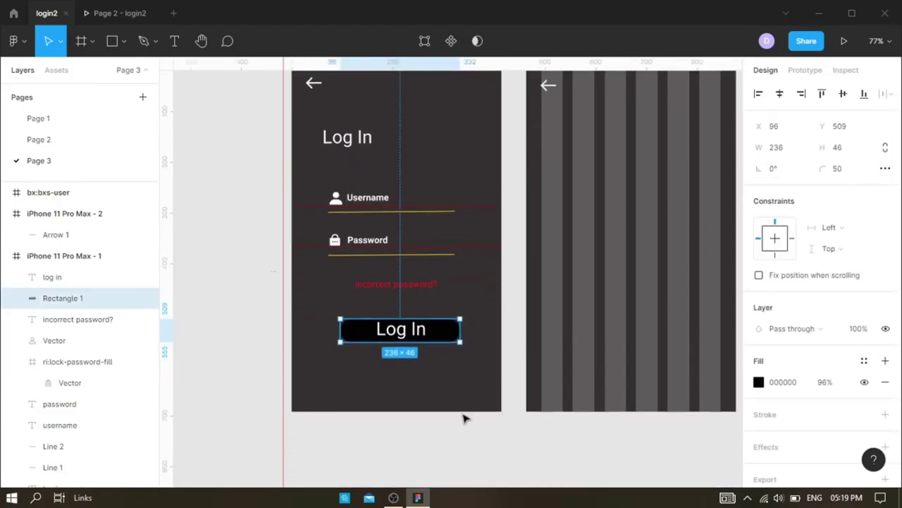
click(458, 397)
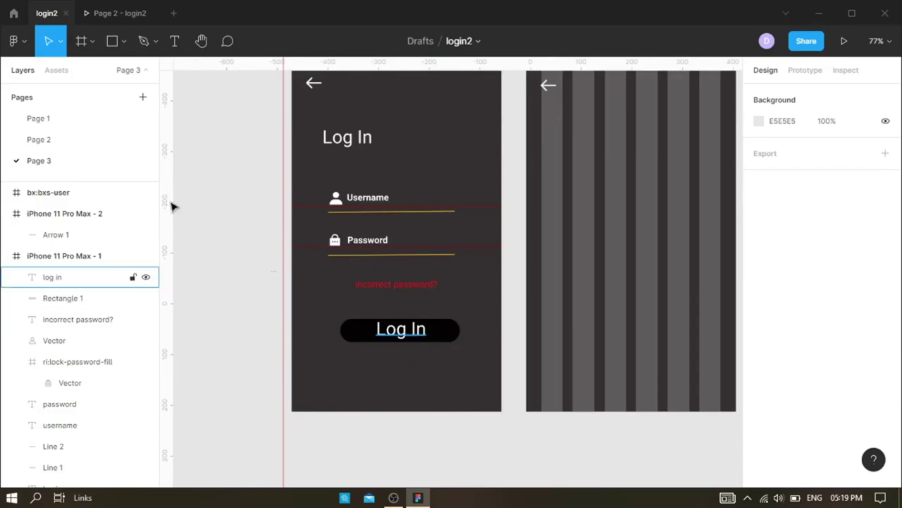
- Draw a text box below the Log In button with font size 12
click(69, 139)
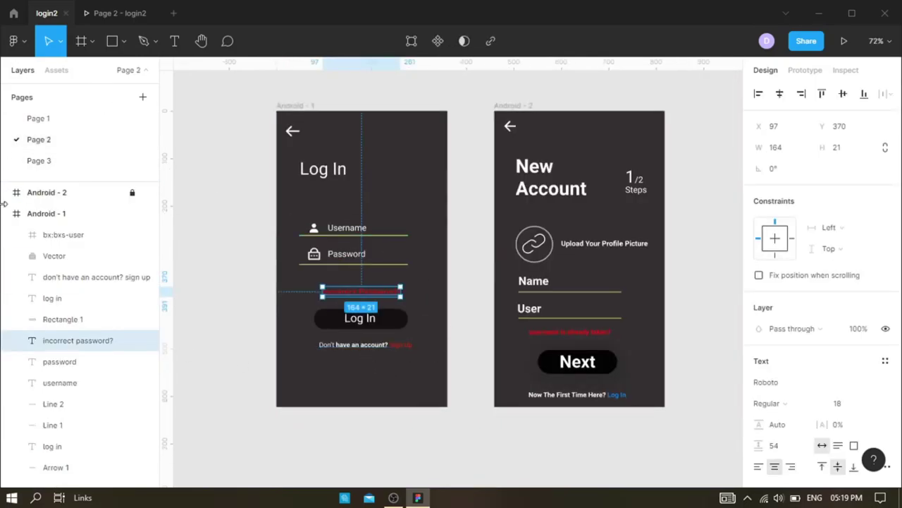
click(74, 168)
click(174, 41)
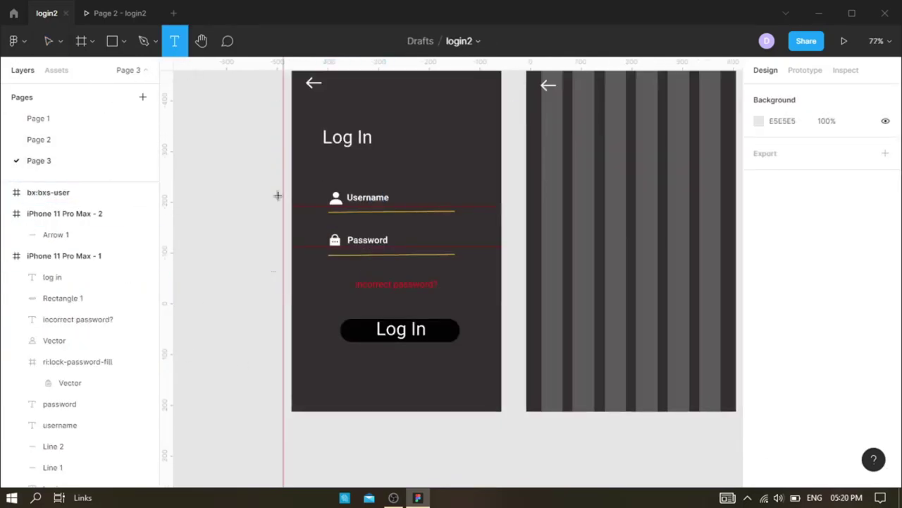
drag(357, 363, 484, 379)
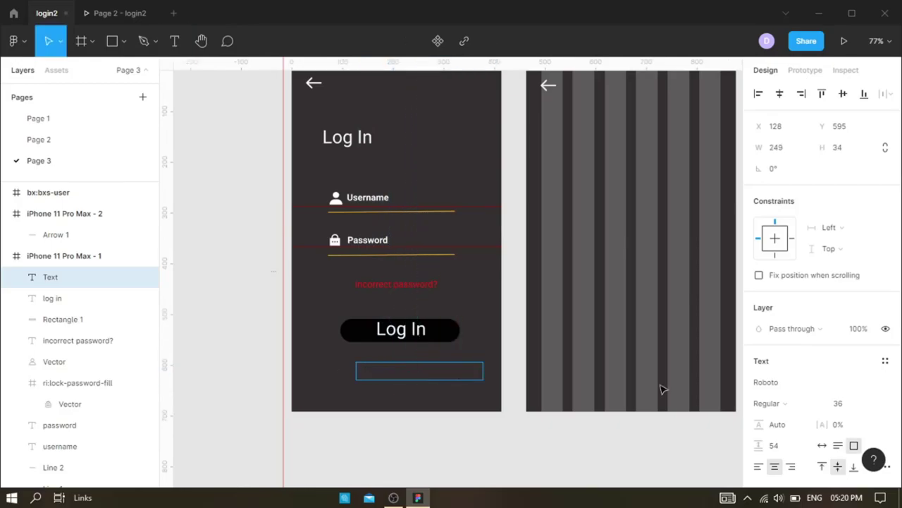
click(875, 408)
click(862, 289)
text(Didn't Have Account)
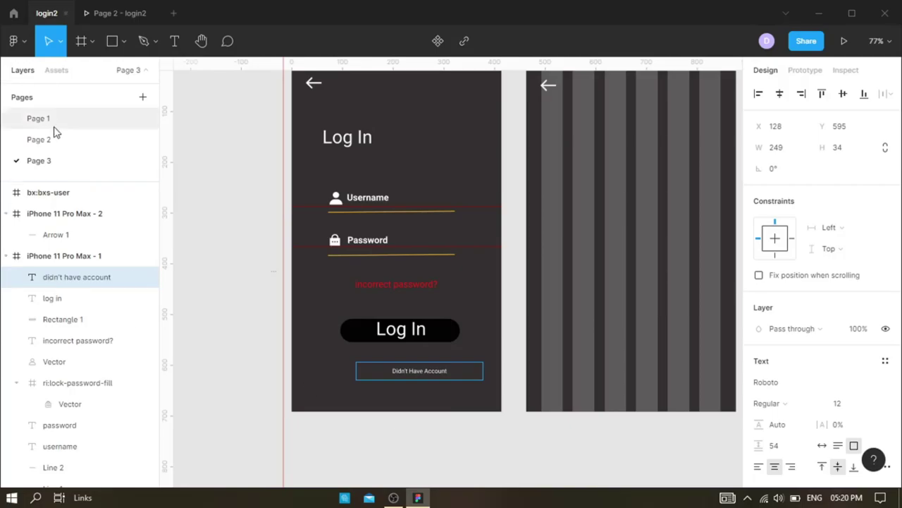
- Write the prompt 'Didn't Have An Account?Sign Up', checking Page 2's sign-up line
click(42, 139)
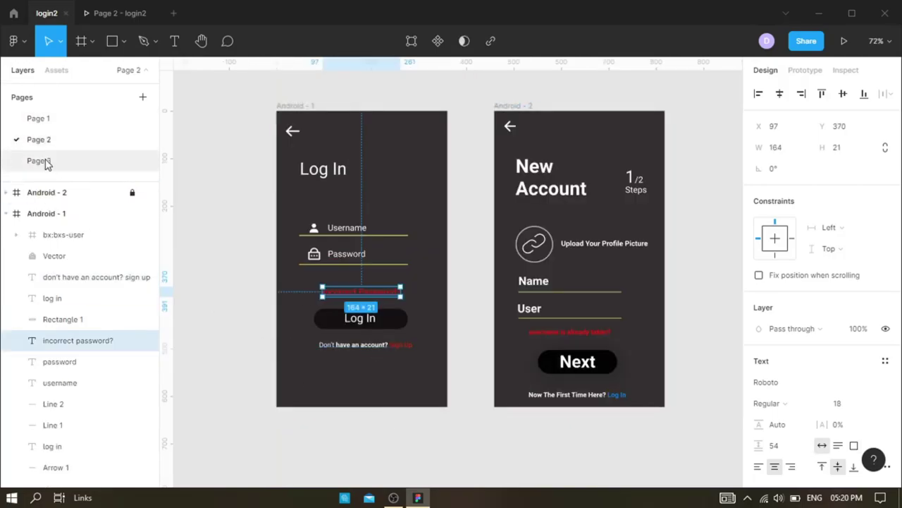
click(41, 161)
double_click(442, 372)
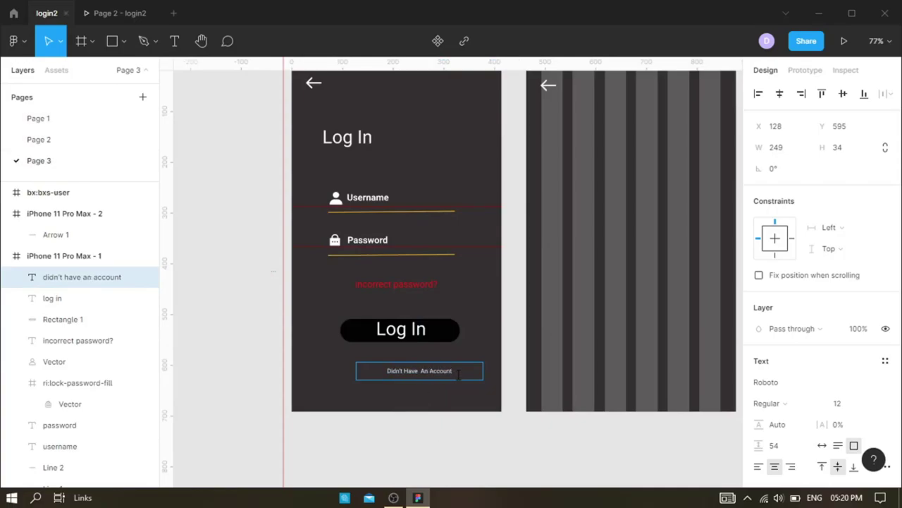
click(49, 140)
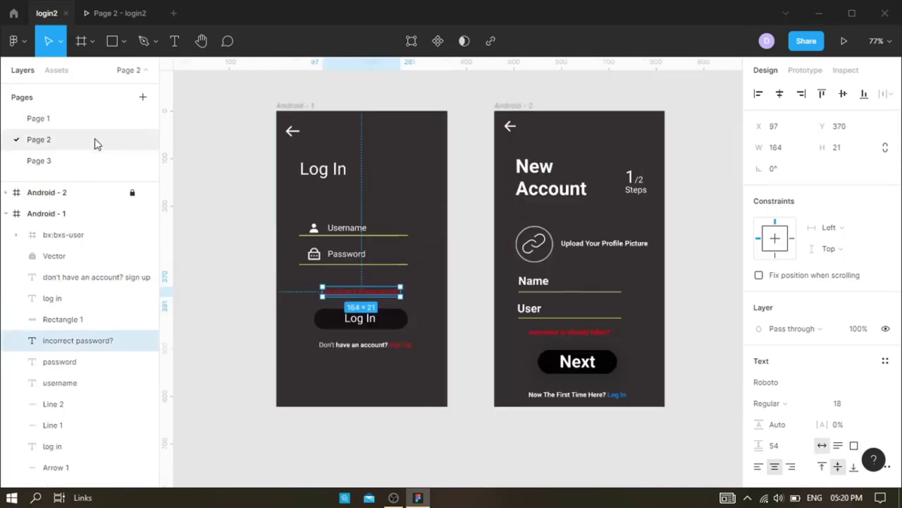
click(42, 160)
key(Escape)
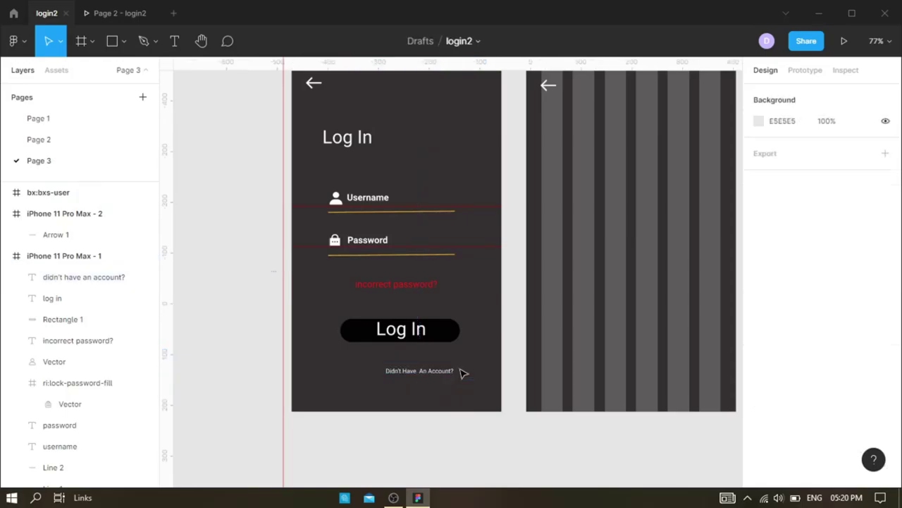
click(459, 371)
double_click(465, 372)
text(Sign Up)
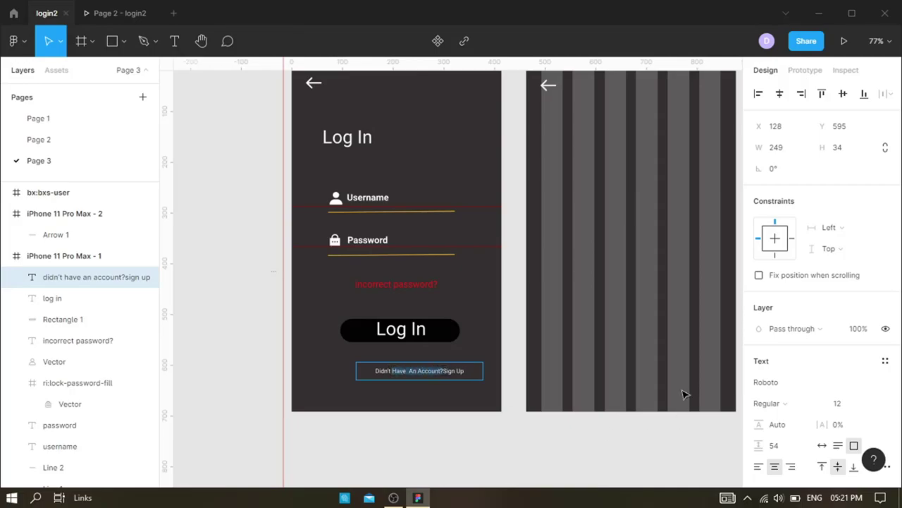
- Colour the 'Sign Up' words red (F52609), undoing an early bold attempt
scroll(868, 378, down, 5)
click(886, 281)
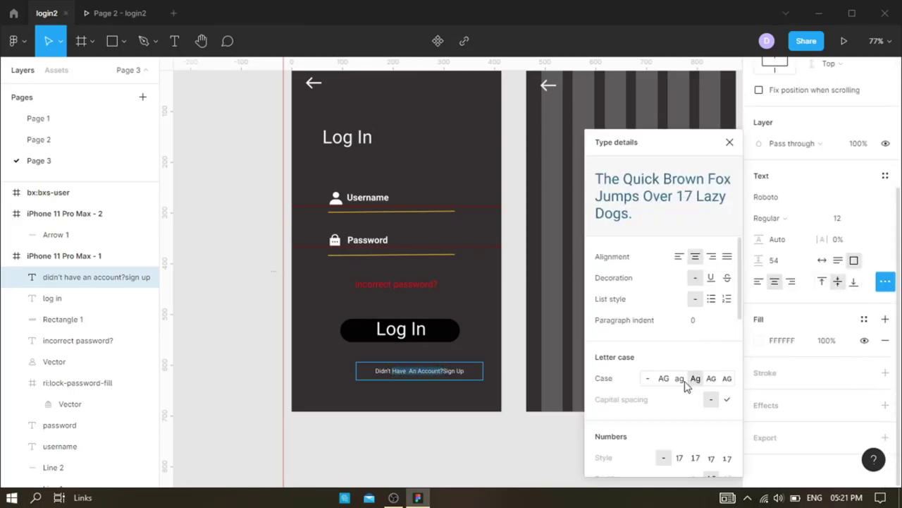
click(846, 248)
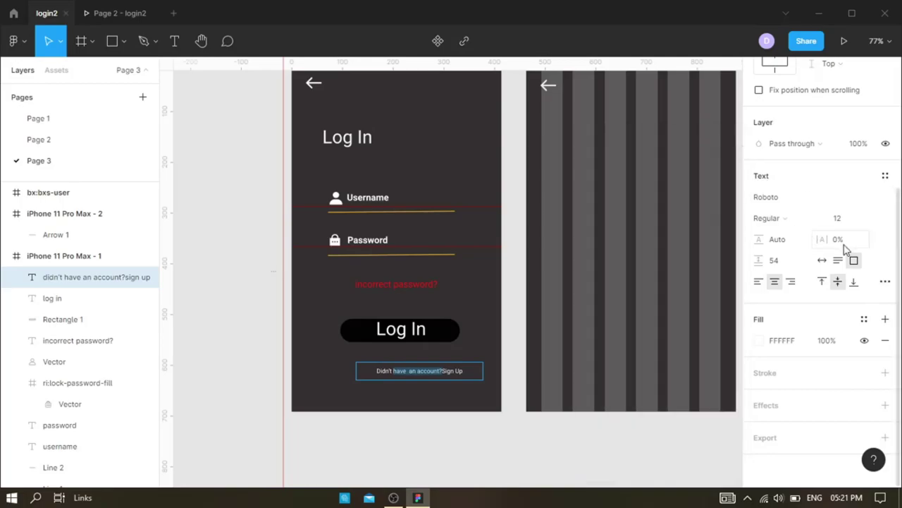
click(812, 222)
click(808, 227)
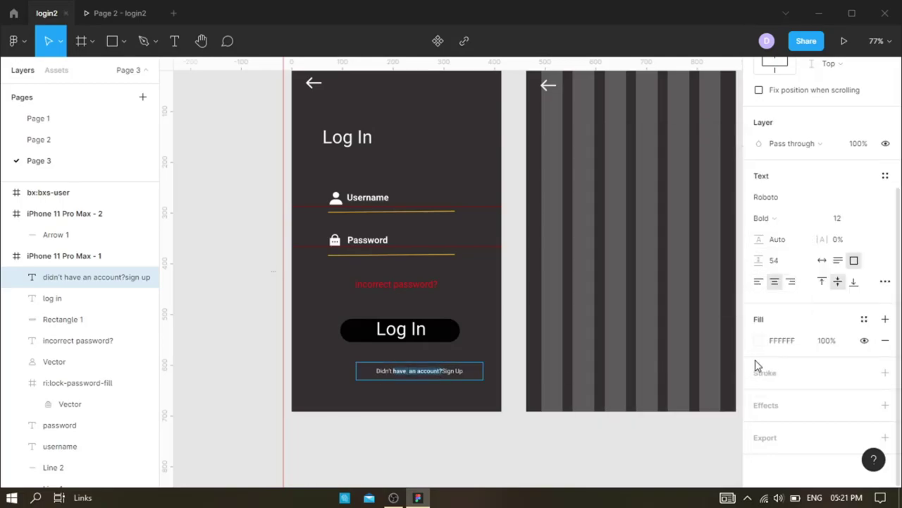
key(ctrl+z)
key(ctrl+z)
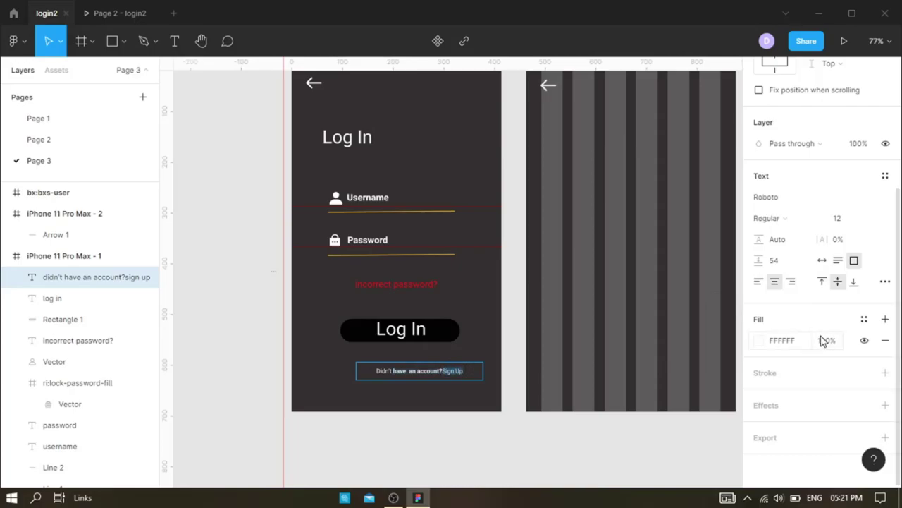
click(759, 340)
click(601, 439)
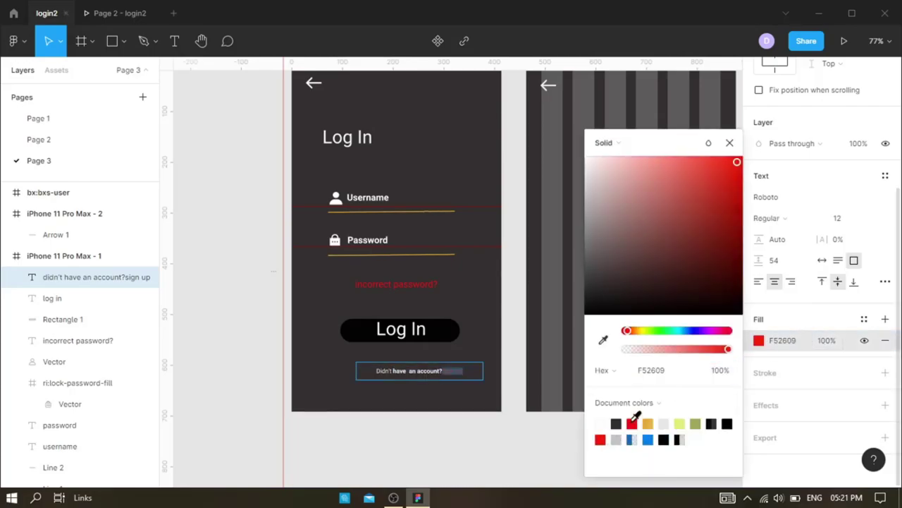
click(796, 237)
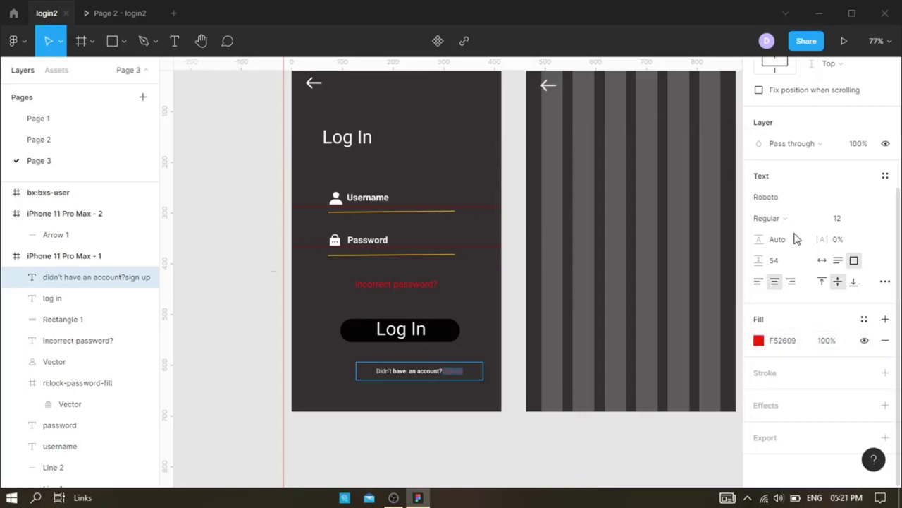
- Make 'Sign Up' bold at font size 18
click(775, 218)
click(810, 250)
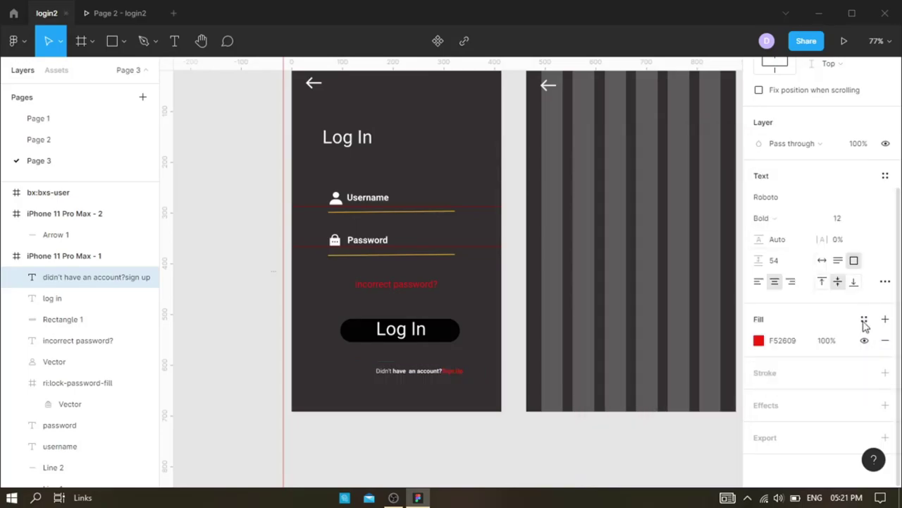
click(868, 218)
click(864, 249)
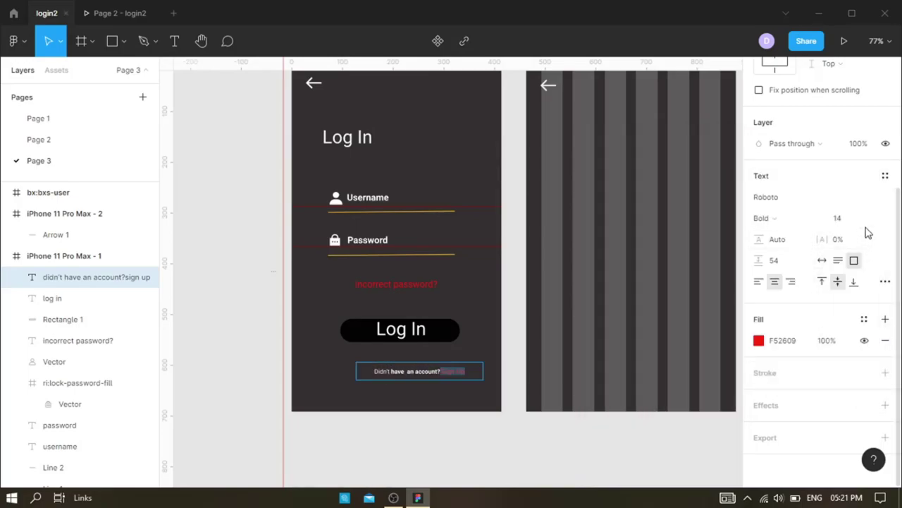
click(869, 218)
click(864, 248)
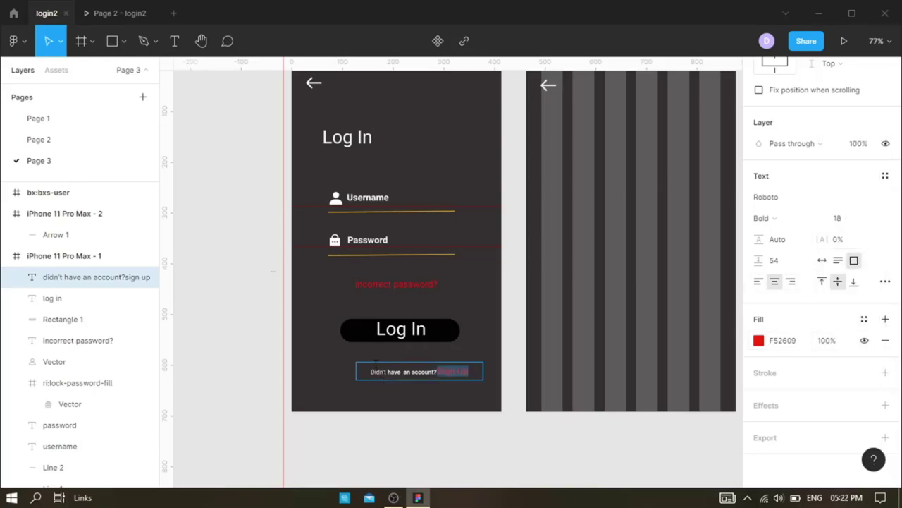
- Set 'Didn't have an account?' to size 14, then glance at Page 2 and return
drag(371, 371, 402, 372)
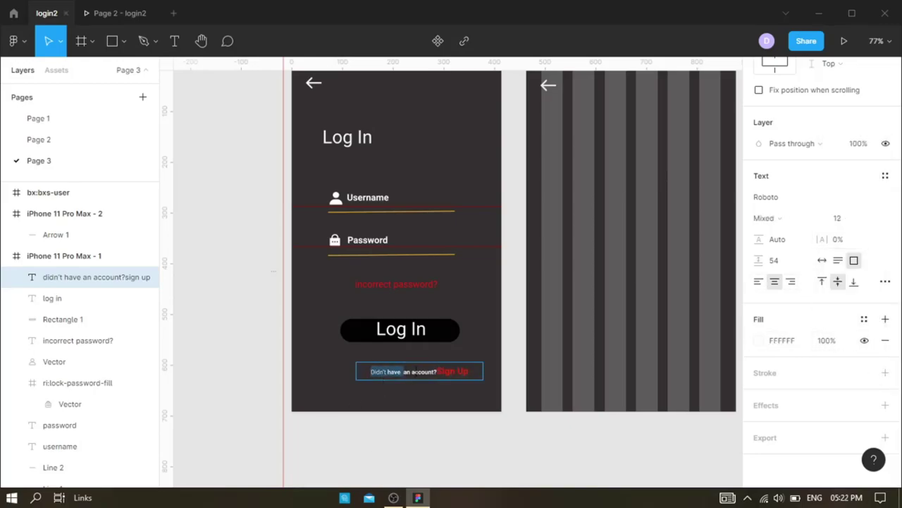
click(868, 218)
click(867, 249)
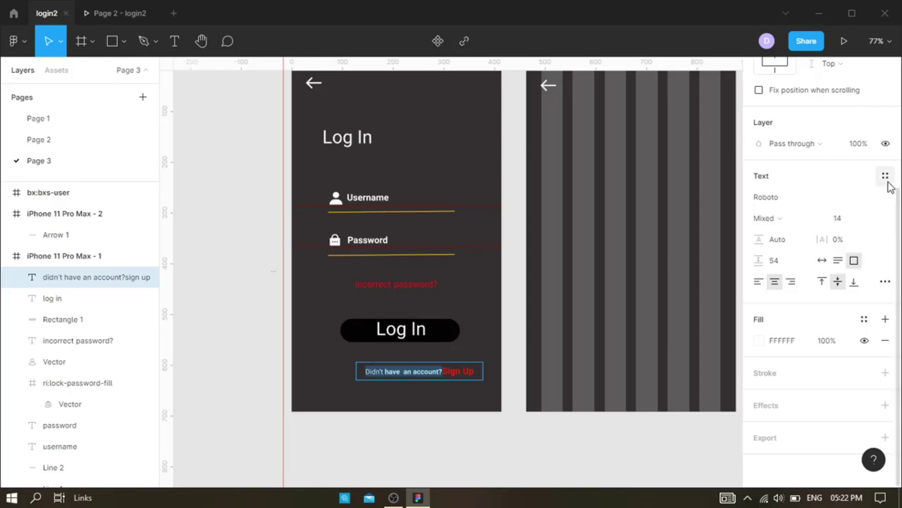
key(Escape)
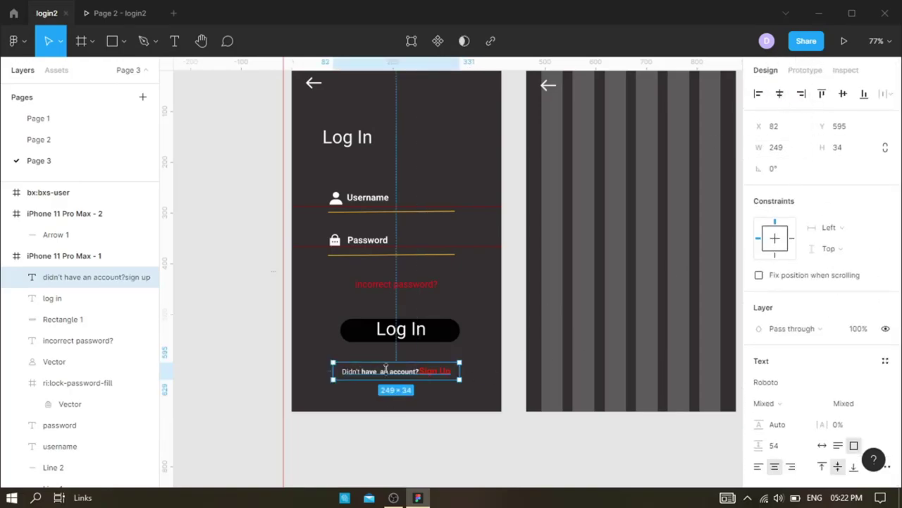
click(40, 139)
click(33, 163)
- Set the prompt to auto width (215×21) and centre it under the Log In button
click(504, 351)
click(97, 277)
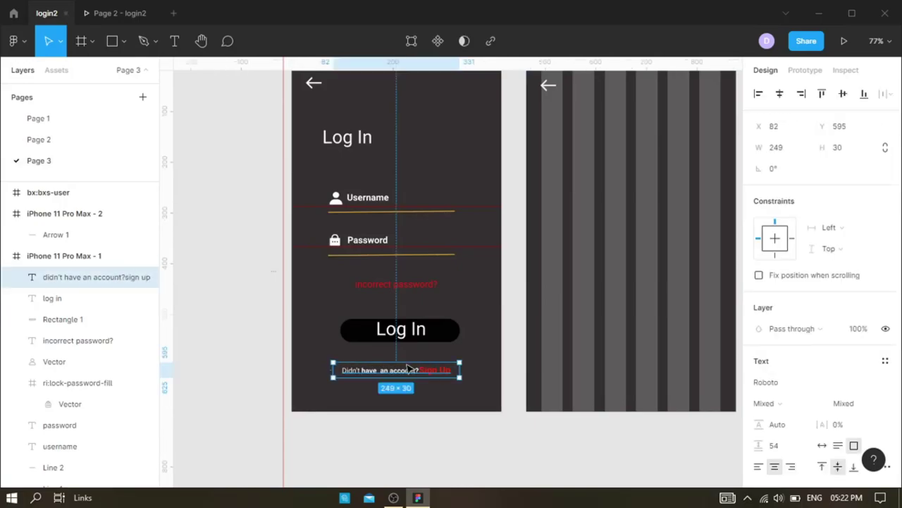
scroll(835, 380, down, 2)
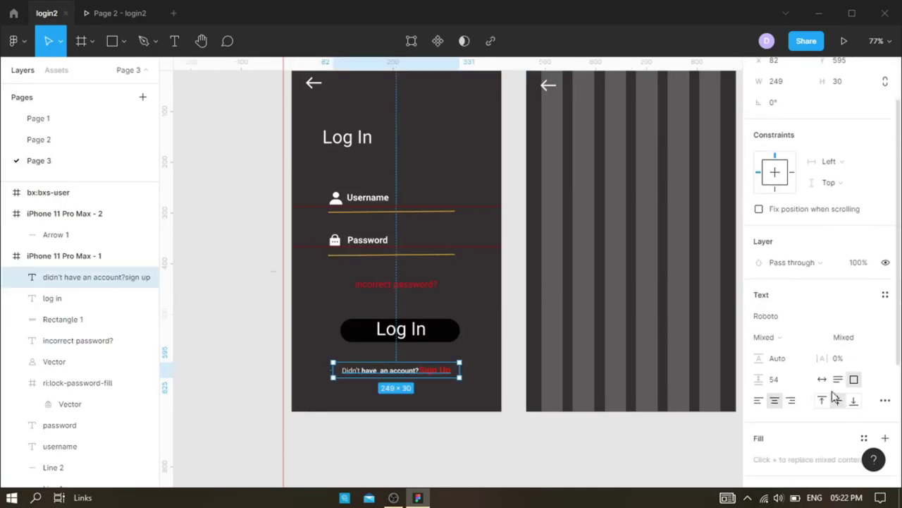
click(822, 380)
click(388, 364)
mouse_move(384, 372)
mouse_down()
mouse_move(393, 374)
mouse_move(383, 373)
mouse_up()
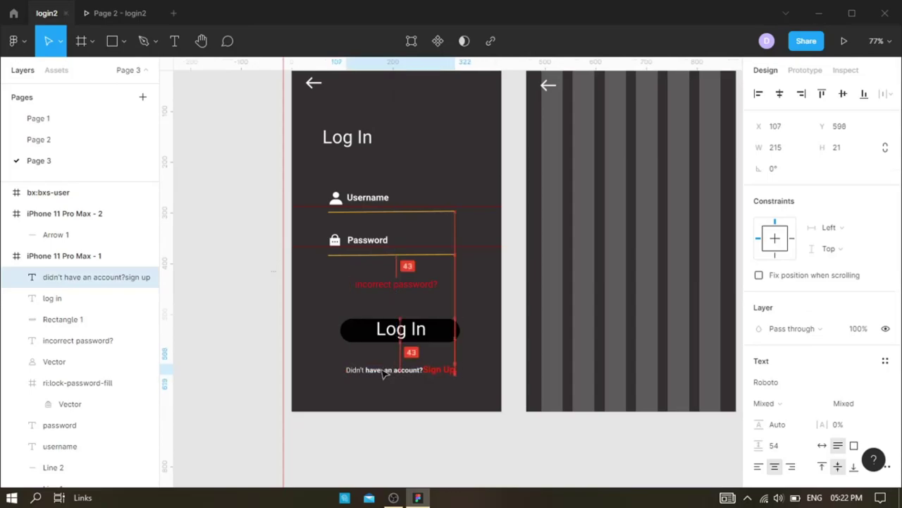
click(490, 378)
scroll(566, 324, up, 1)
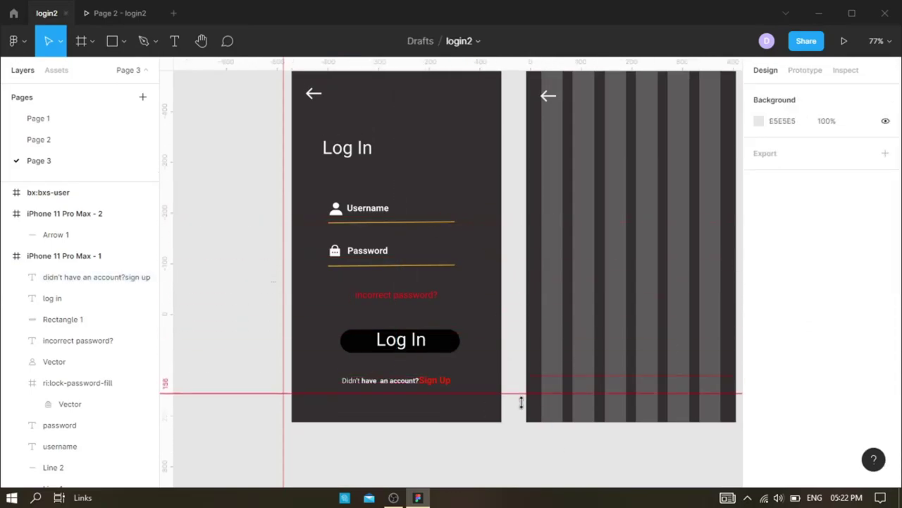
- Move the horizontal guide below the prompt and check the Log In button and label
drag(472, 256, 507, 432)
click(430, 340)
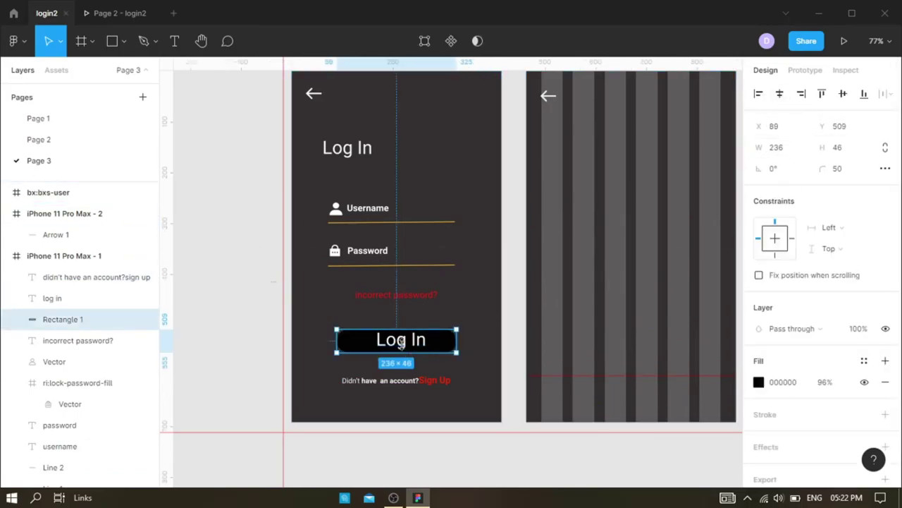
click(70, 298)
key(Escape)
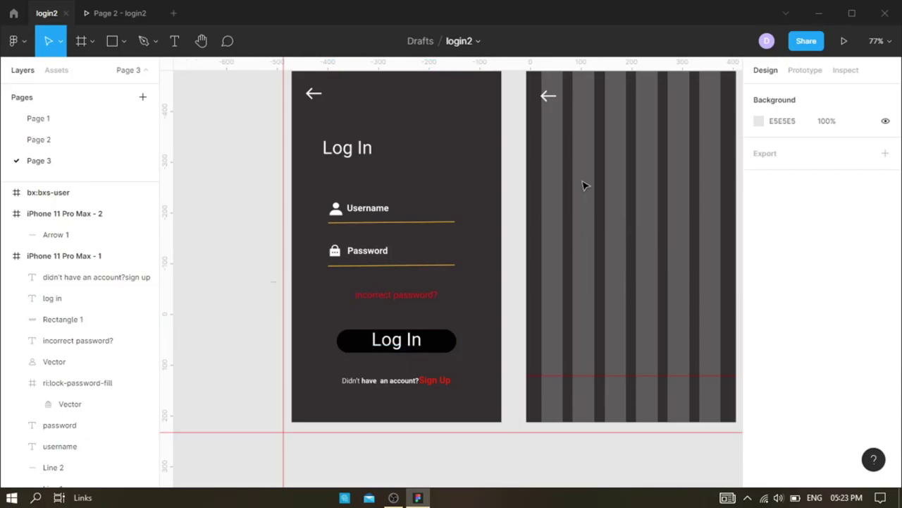
scroll(564, 197, up, 1)
- Lock the iPhone 11 Pro Max - 1 frame and reposition the vertical guide between frames
click(132, 256)
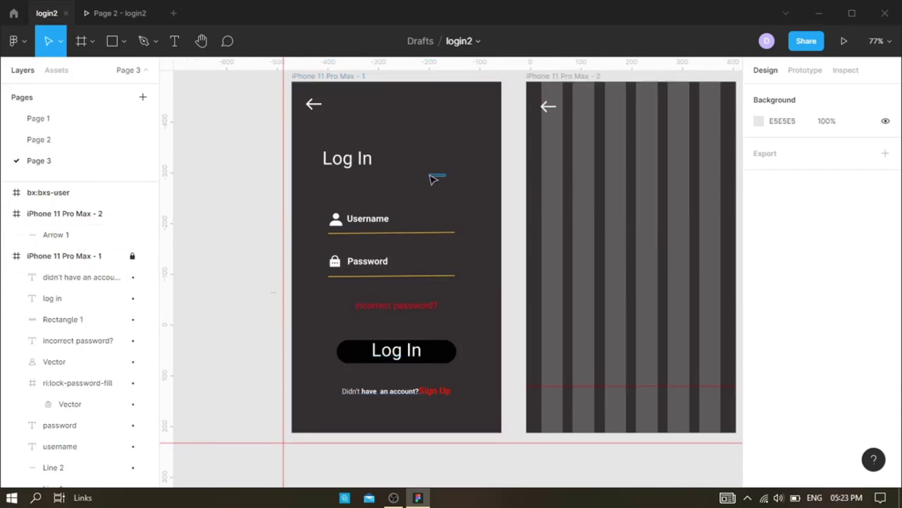
drag(283, 168, 502, 317)
drag(466, 443, 510, 445)
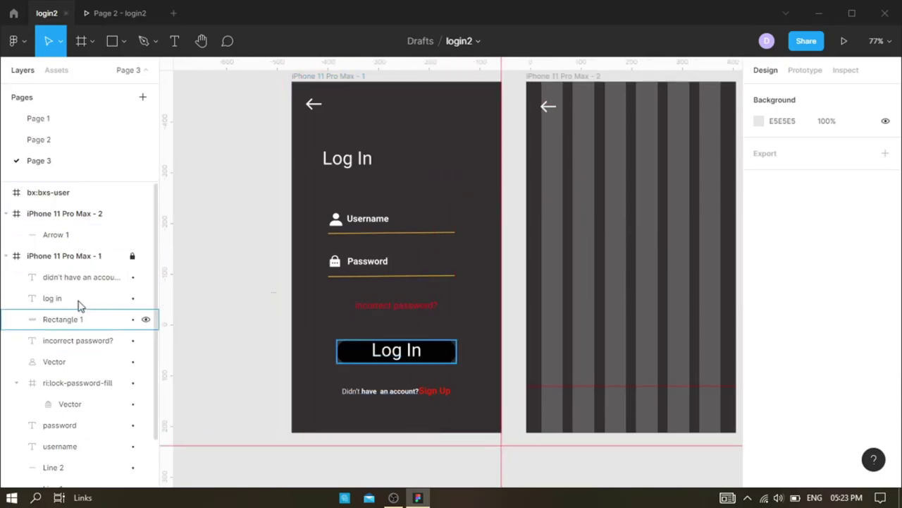
- Shift the first iPhone frame further left, nudge the guide, and view Page 2's Android frames
click(70, 255)
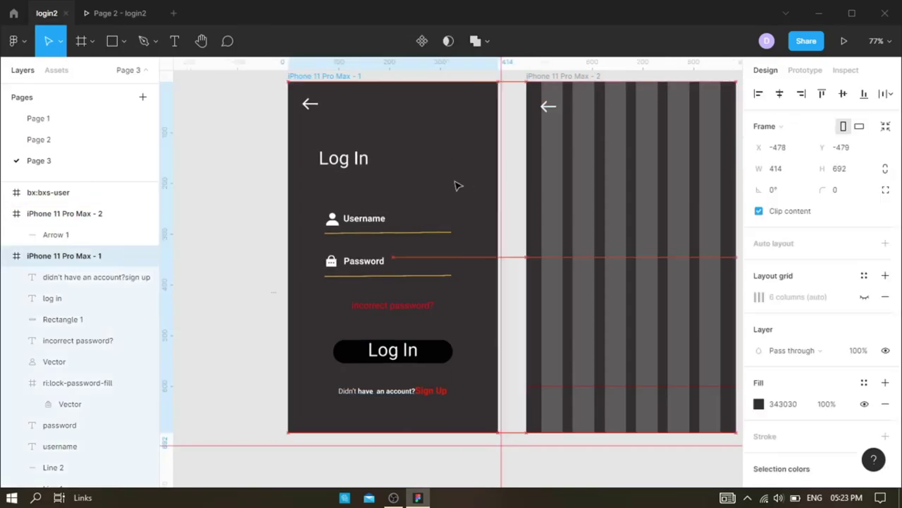
drag(462, 186, 357, 181)
click(476, 238)
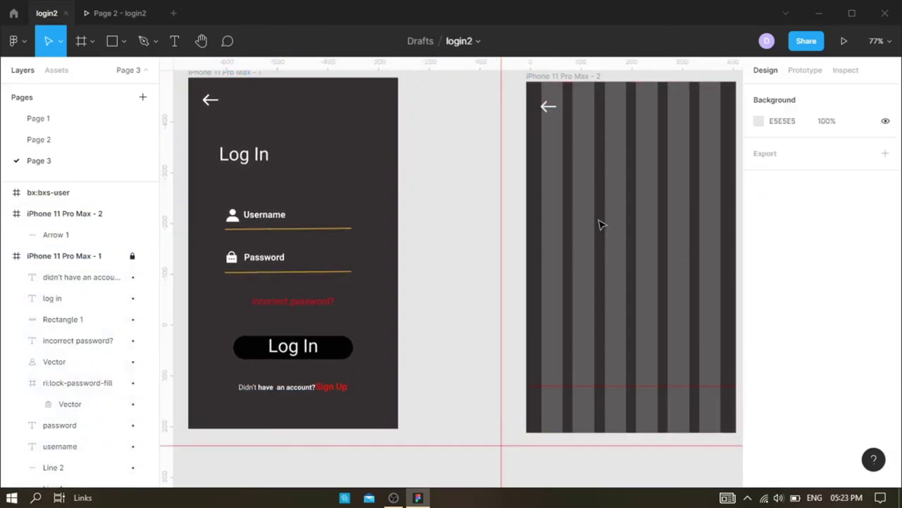
mouse_move(499, 421)
mouse_down()
mouse_move(541, 427)
mouse_move(640, 387)
mouse_up()
click(65, 139)
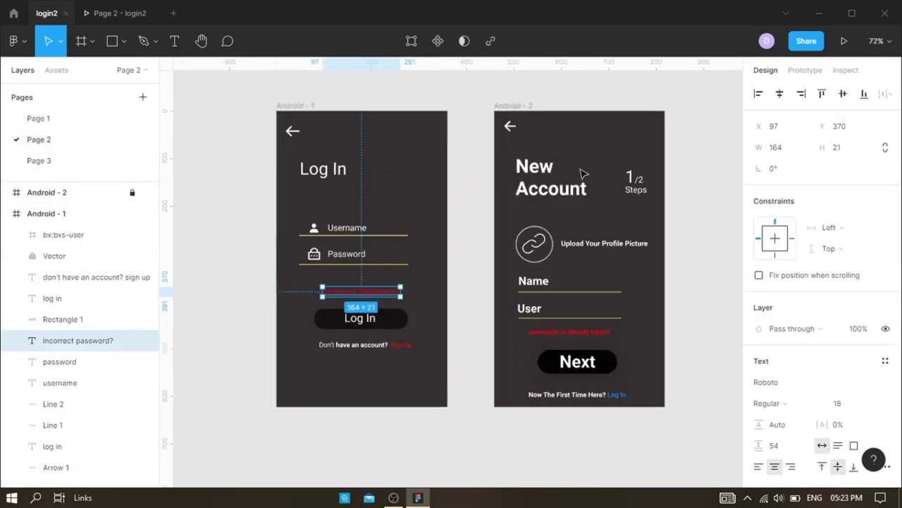
- On Page 3, draw a size-36 text box below the second iPhone frame's back arrow
click(74, 160)
click(177, 53)
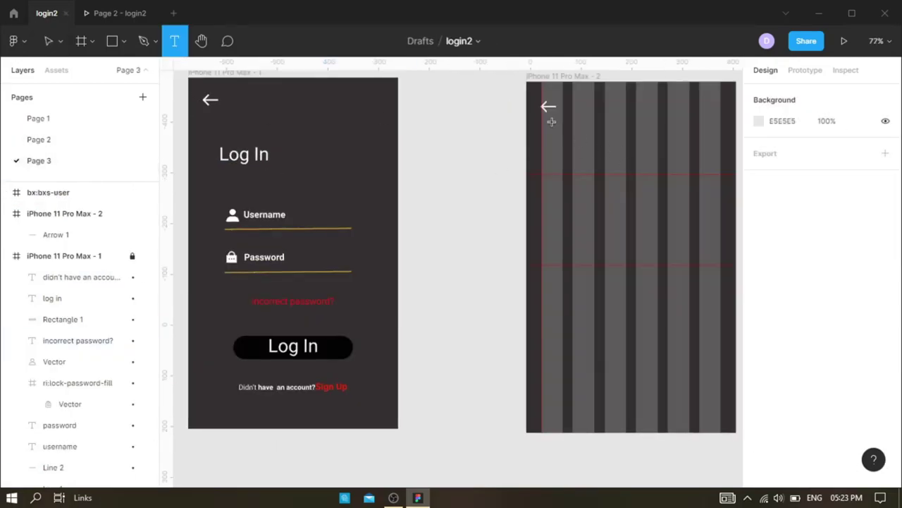
drag(557, 146, 621, 175)
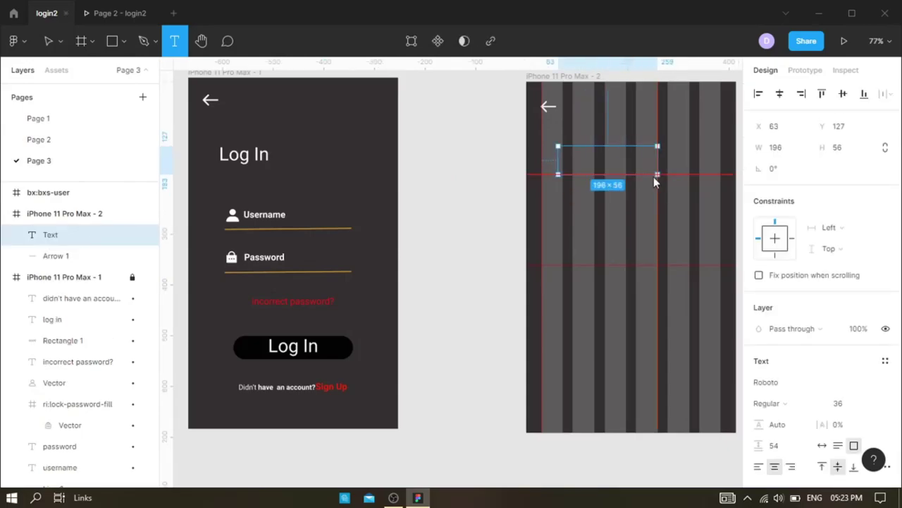
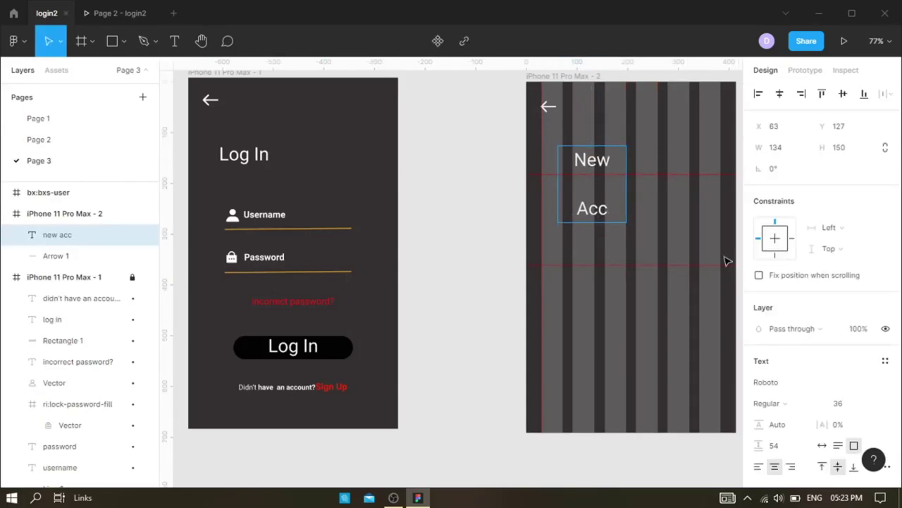
- Finish typing 'New Account' and restyle the heading to size 48 Bold
text(ount)
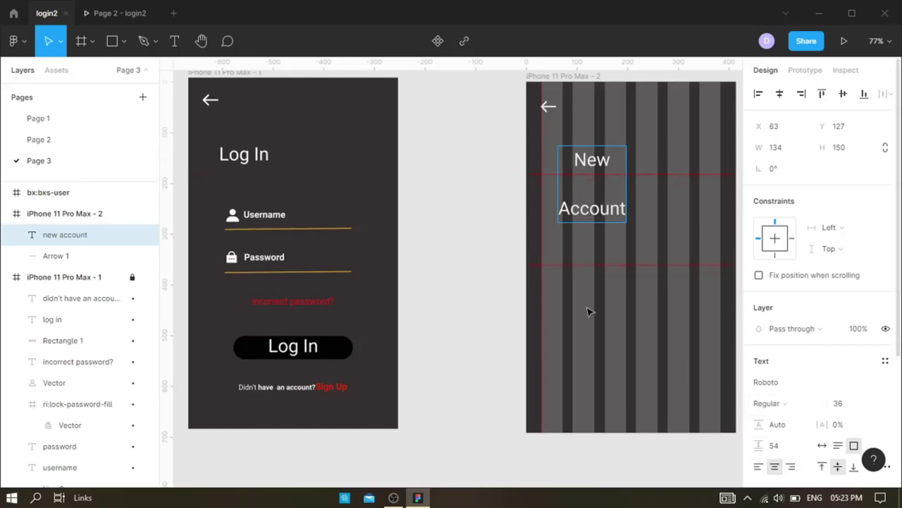
drag(578, 148, 615, 207)
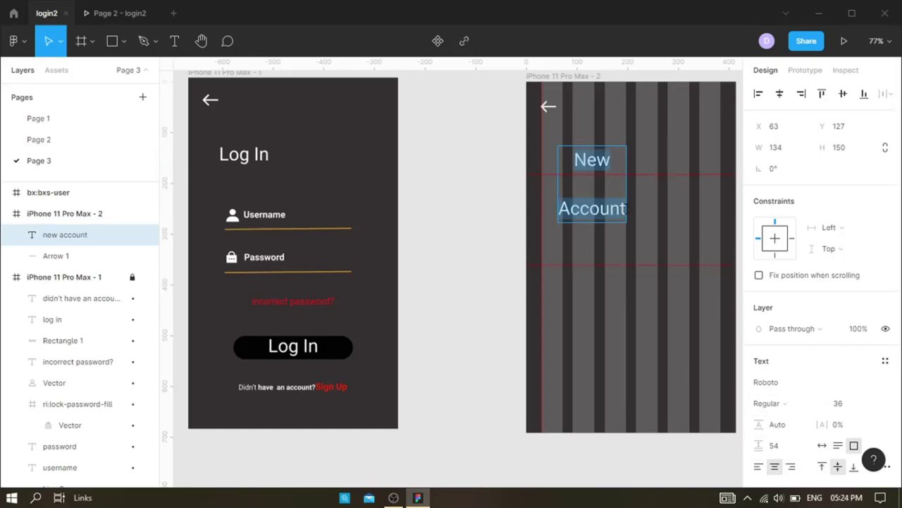
click(876, 403)
text(48)
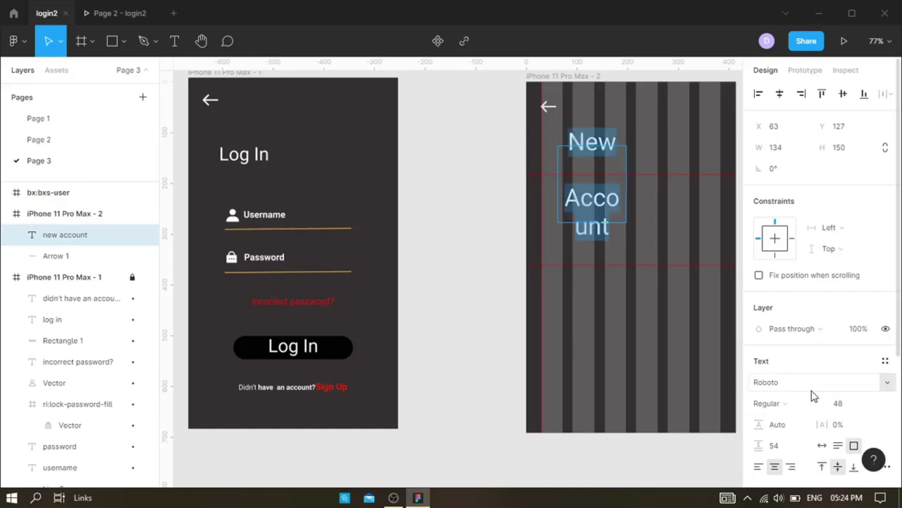
click(790, 402)
click(779, 345)
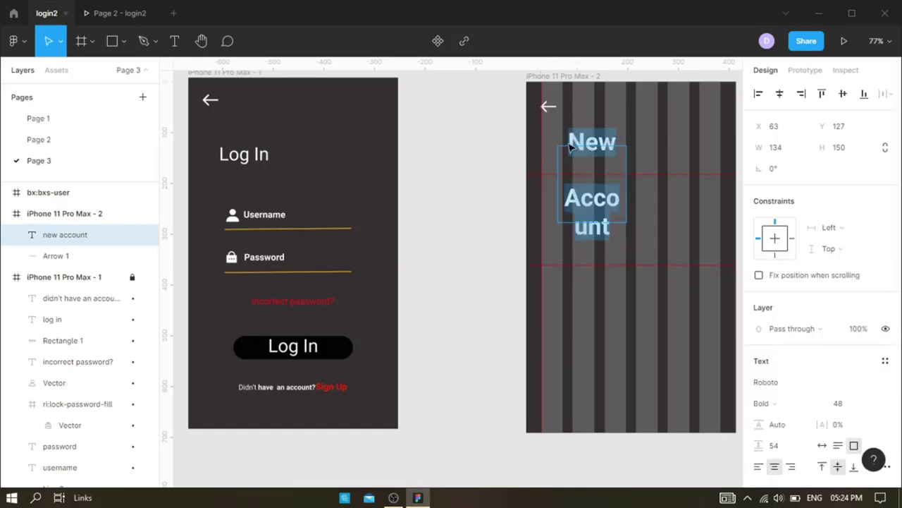
key(Escape)
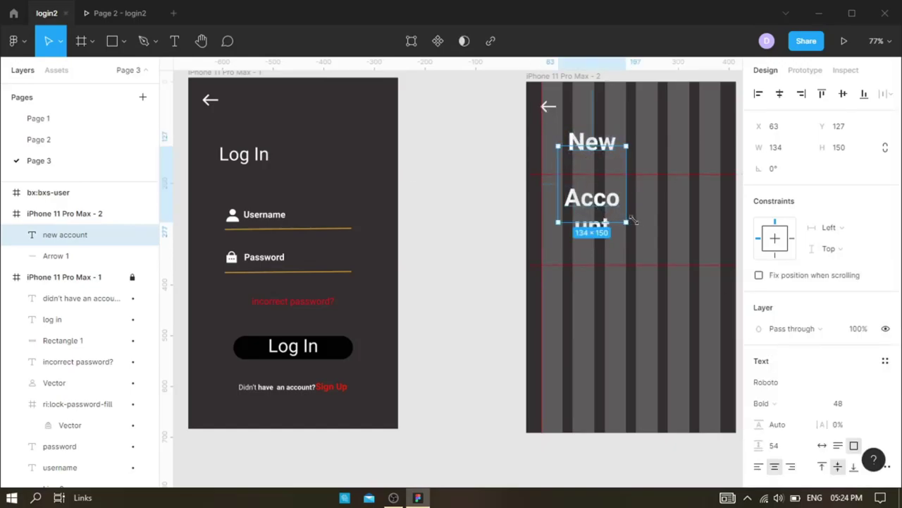
- Widen the heading box to 216×166 and shift it toward the screen's left edge
drag(633, 221, 670, 241)
drag(609, 198, 583, 193)
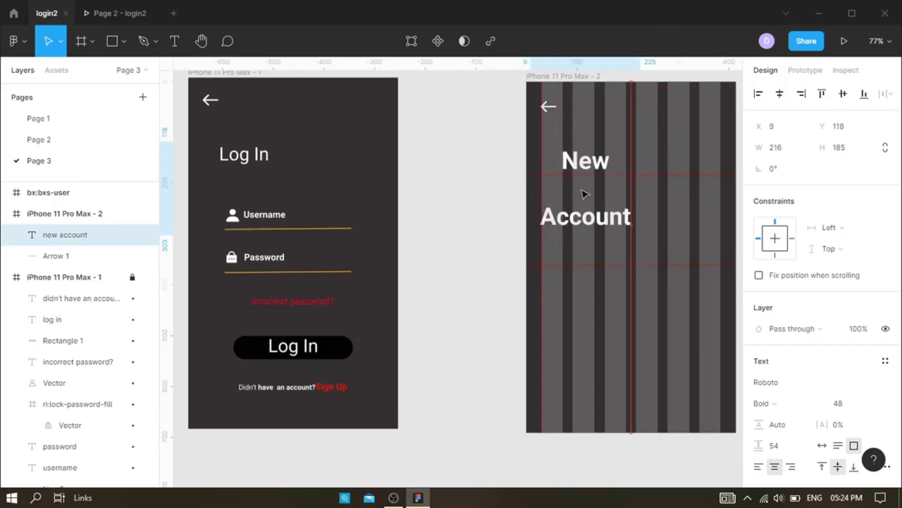
drag(586, 141, 585, 158)
key(Escape)
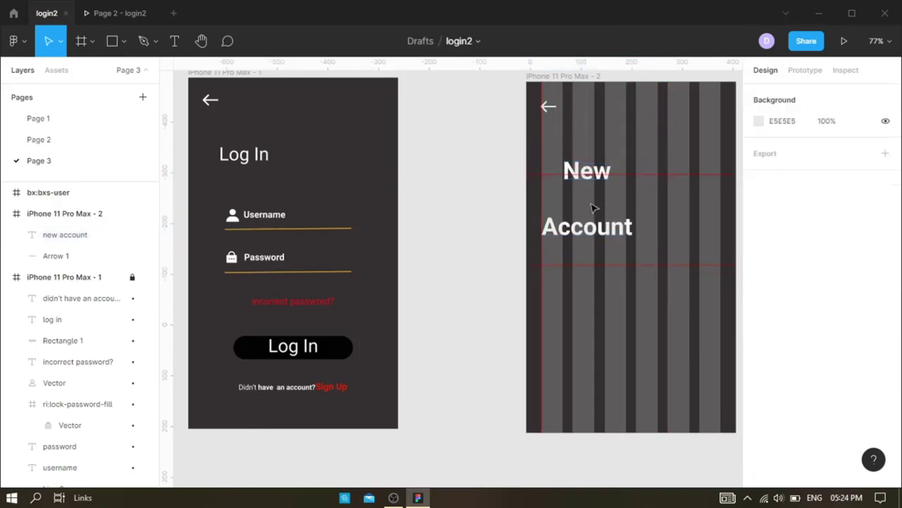
click(577, 167)
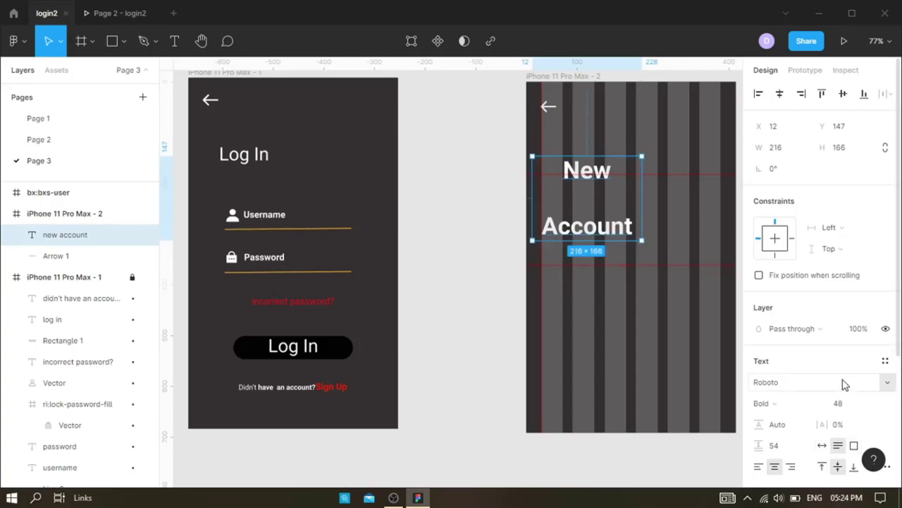
scroll(779, 449, down, 1)
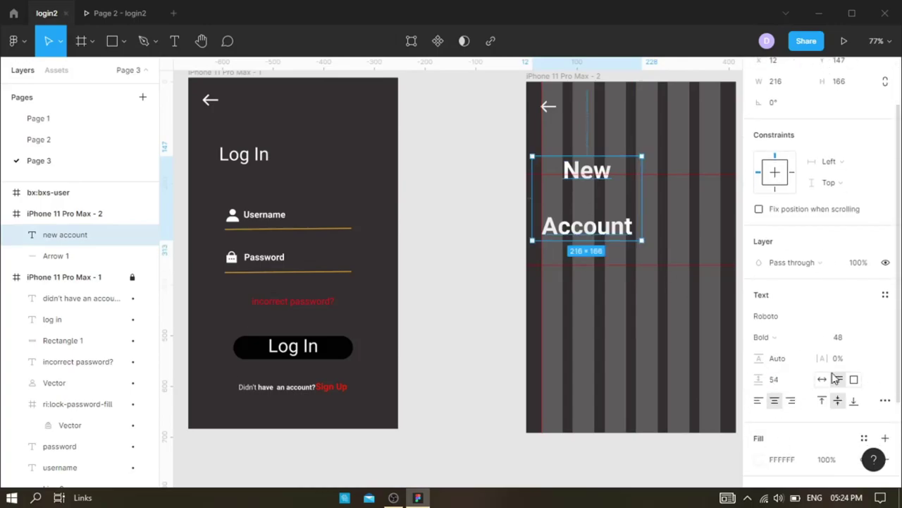
- Inspect the Android reference New Account heading on Page 2, then return to Page 3
click(62, 140)
click(132, 213)
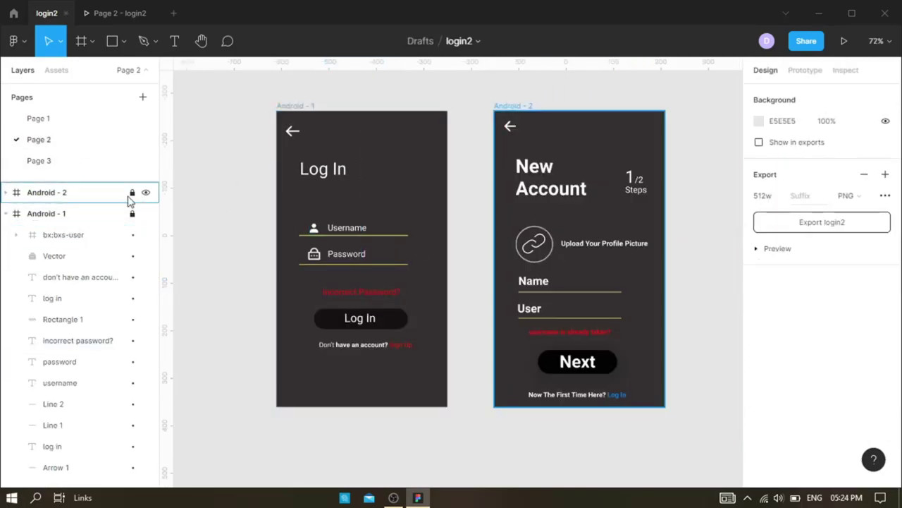
click(132, 192)
click(551, 178)
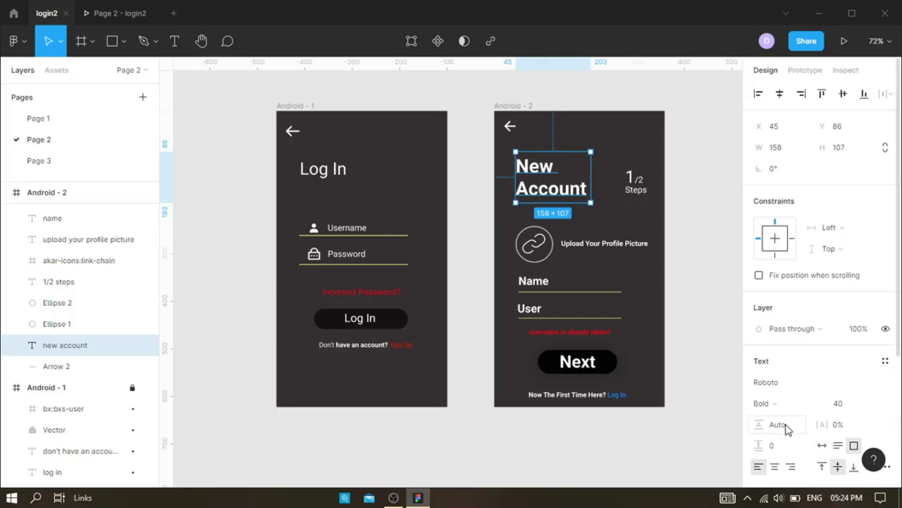
scroll(812, 426, down, 2)
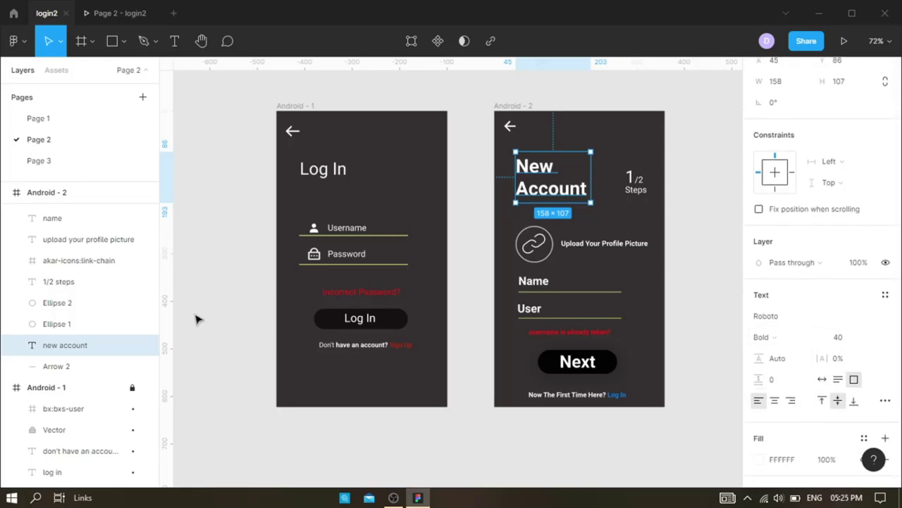
click(61, 217)
click(57, 165)
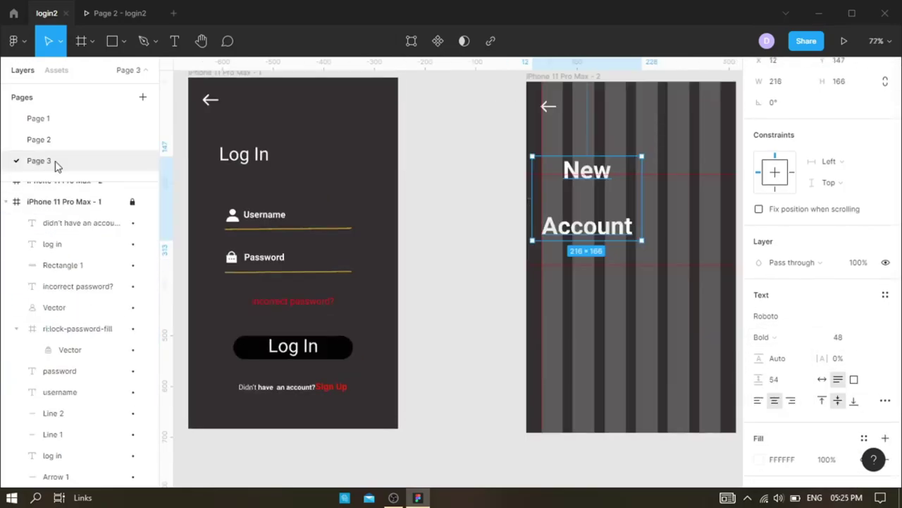
- Give the heading line height 0, font size 40 and auto width, moving it up
key(Return)
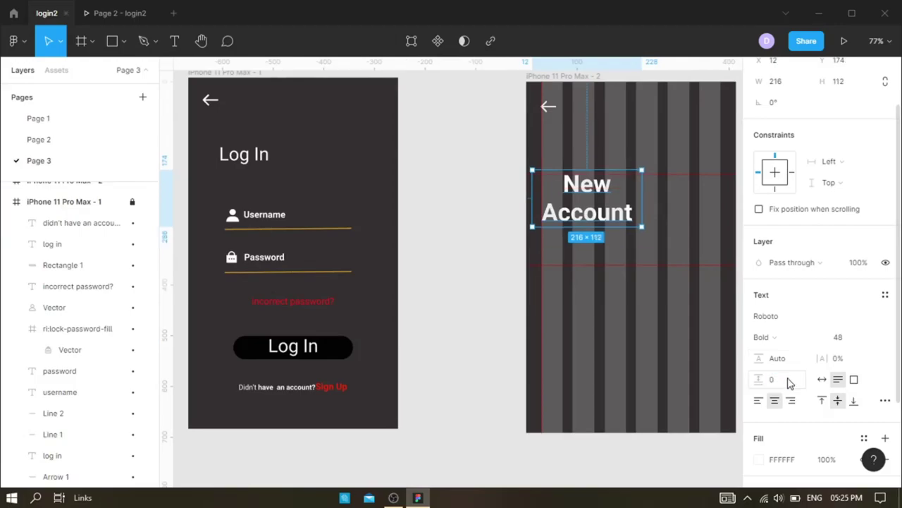
text(0)
key(Return)
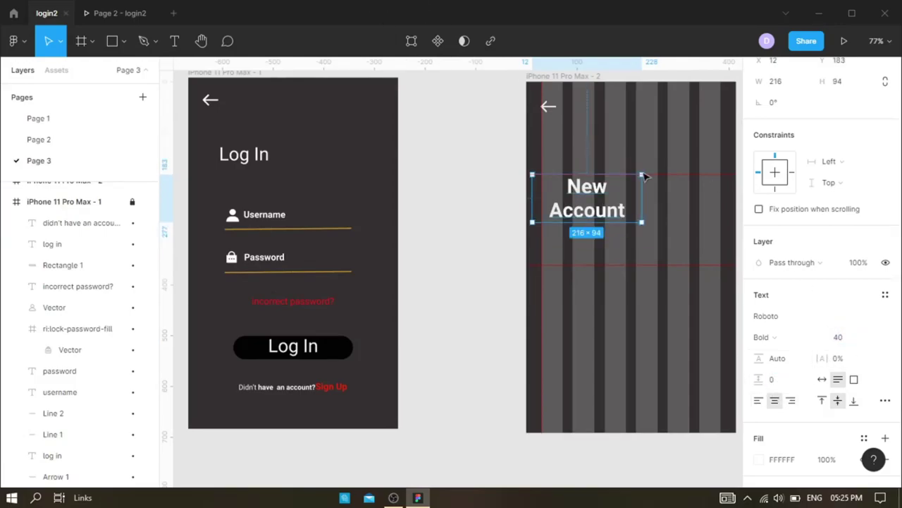
click(822, 379)
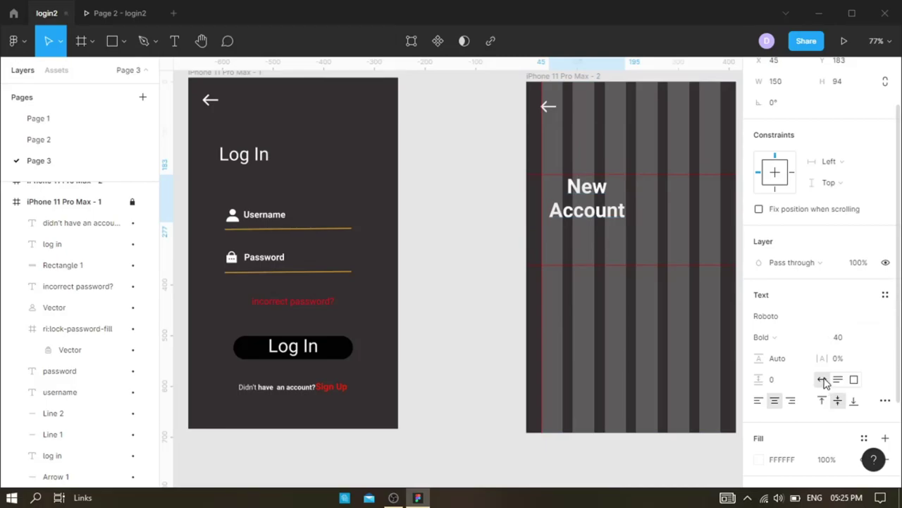
drag(591, 194, 583, 170)
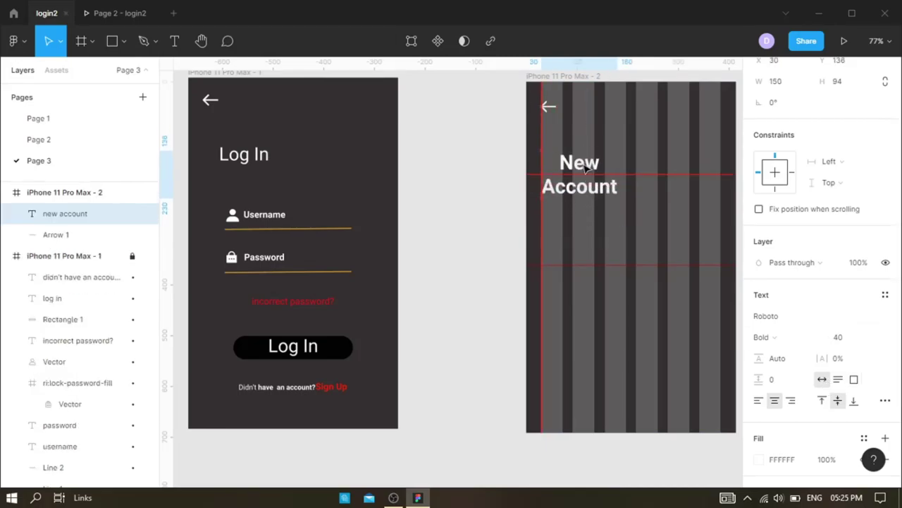
click(465, 186)
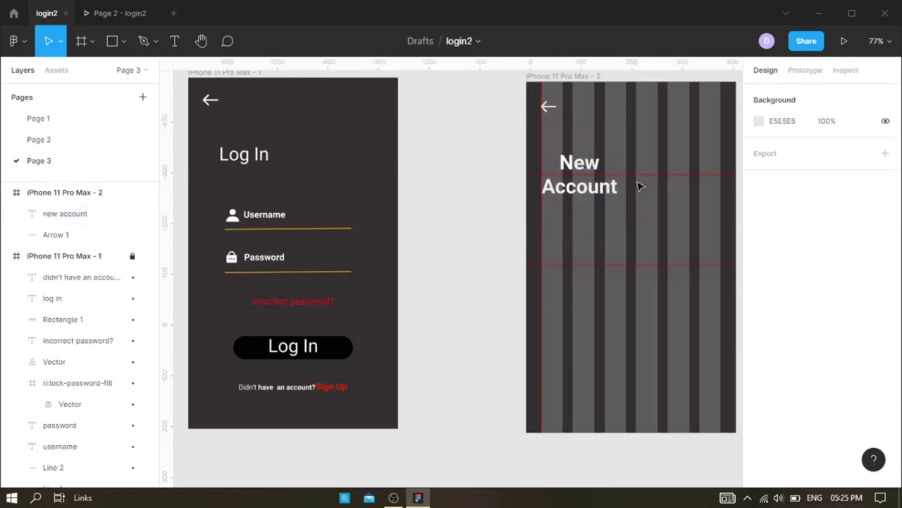
- Add a guide level with Log In and align the heading to it at X 30, Y 113
mouse_move(529, 175)
mouse_down()
mouse_move(488, 176)
mouse_move(455, 162)
mouse_up()
drag(549, 195, 589, 185)
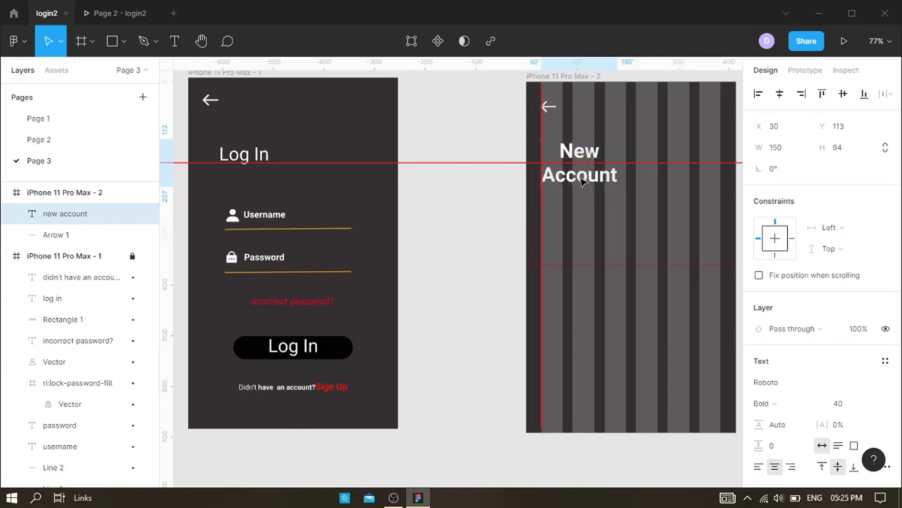
drag(588, 185, 584, 179)
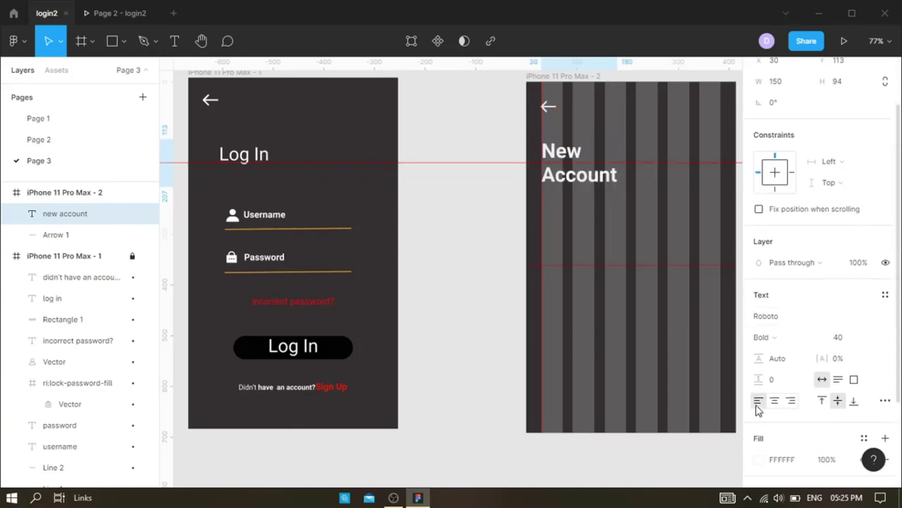
click(67, 141)
click(42, 161)
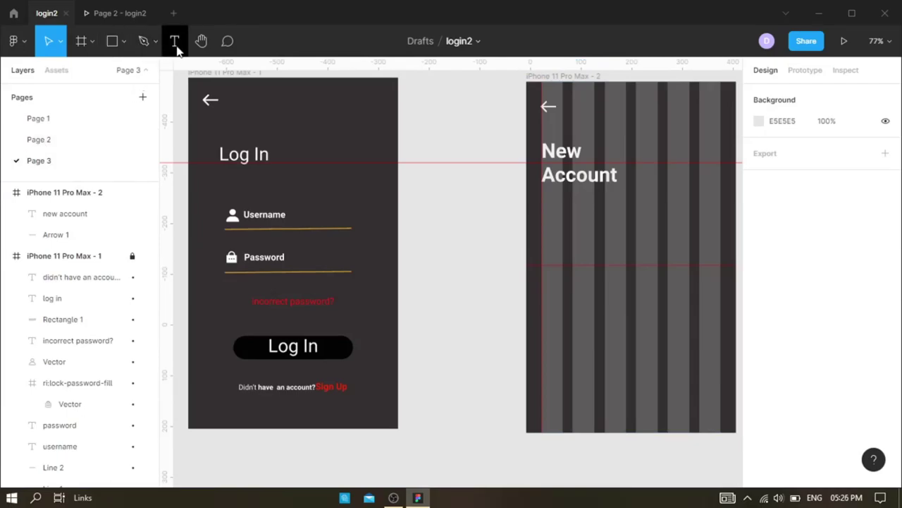
- Create a bold 40 '1/2 Steps' text label at the screen's top right
click(175, 41)
drag(680, 148, 724, 186)
text(1/2 Ste)
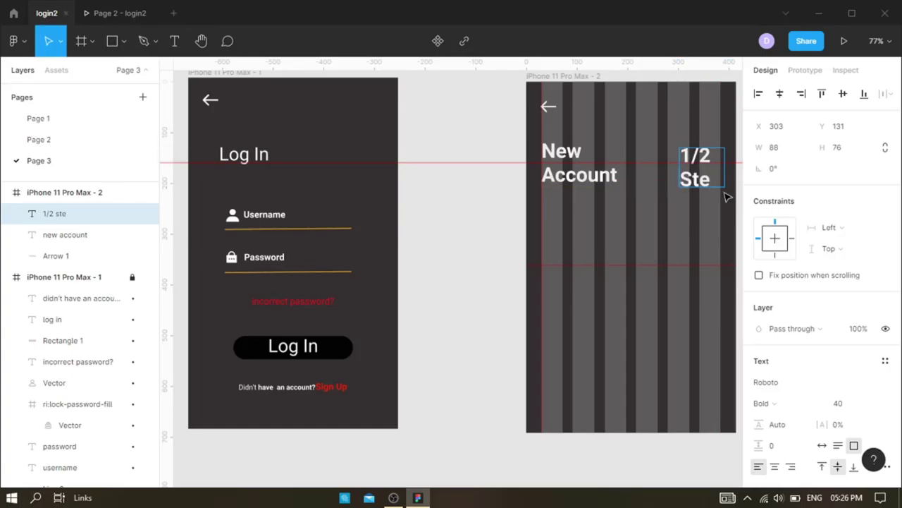
text(ps)
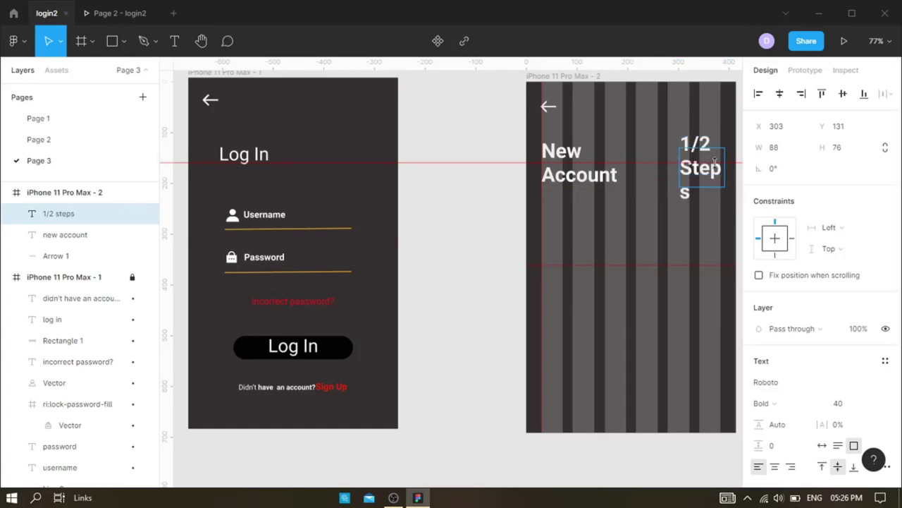
click(873, 409)
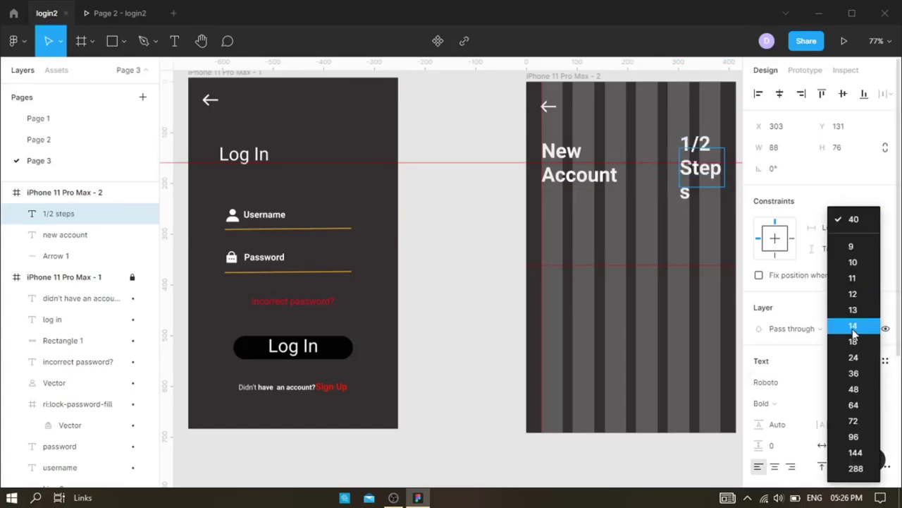
key(Escape)
key(Escape)
- Make the label auto width and position it at X 273, Y 103
mouse_move(695, 161)
mouse_down()
mouse_move(698, 117)
mouse_move(669, 145)
mouse_up()
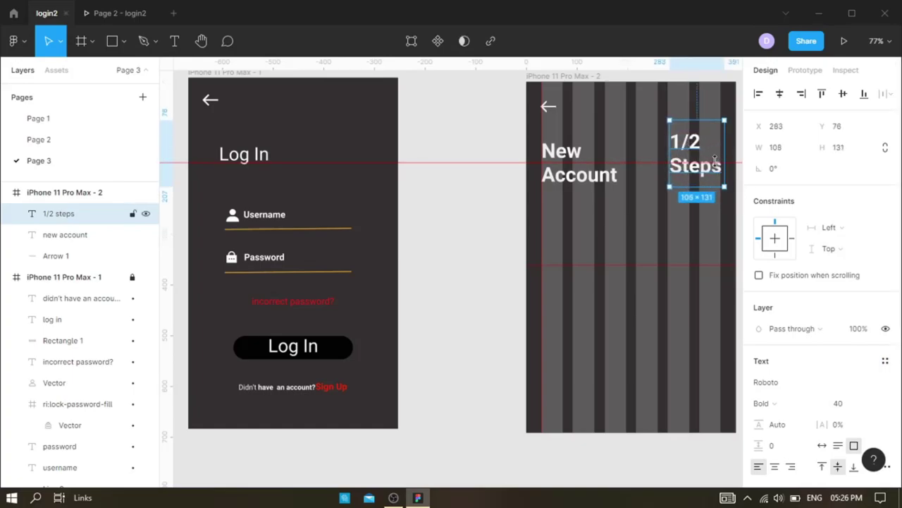
click(822, 445)
scroll(694, 167, down, 1)
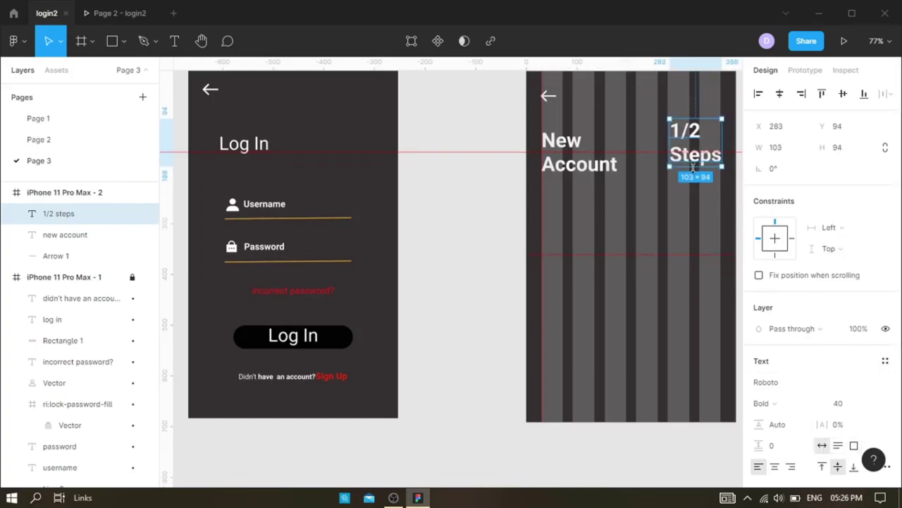
click(78, 141)
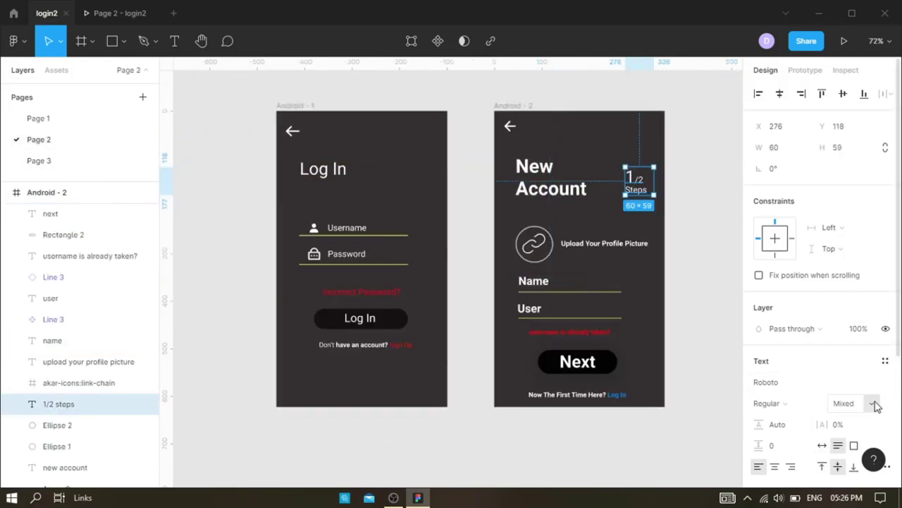
click(66, 160)
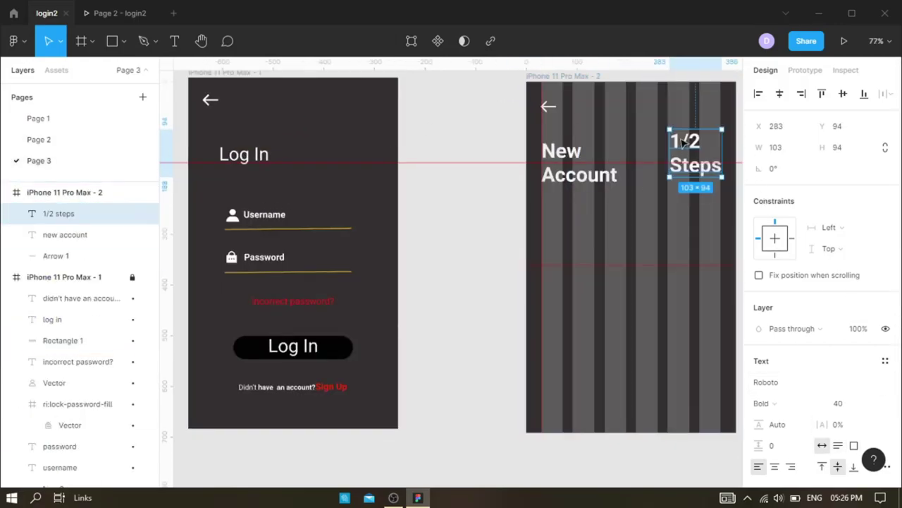
drag(682, 143, 676, 148)
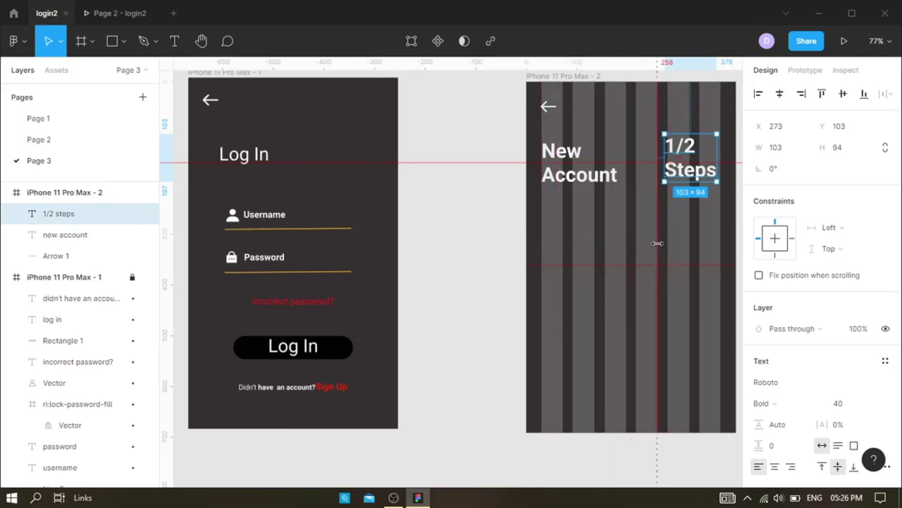
- Select the '/2 Steps' part of the counter and set it to size 18
ctrl+scroll(691, 236, up, 3)
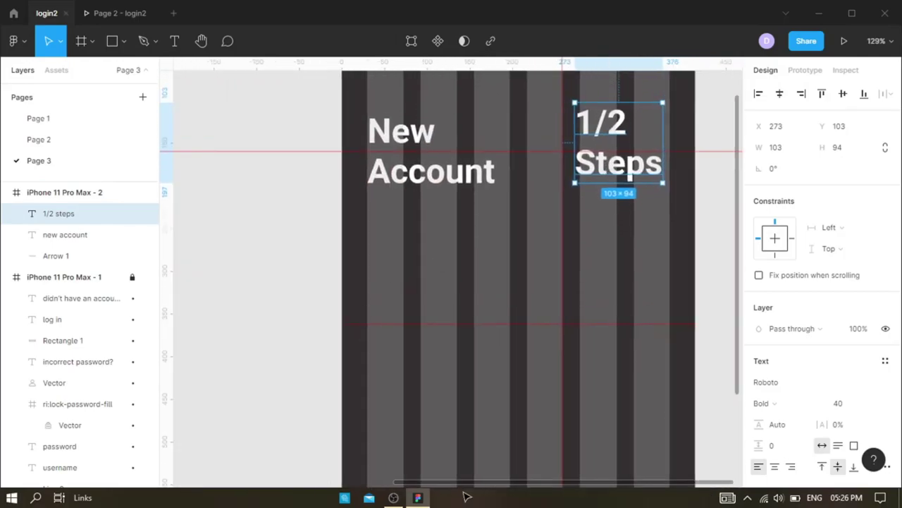
scroll(603, 293, right, 2)
double_click(543, 132)
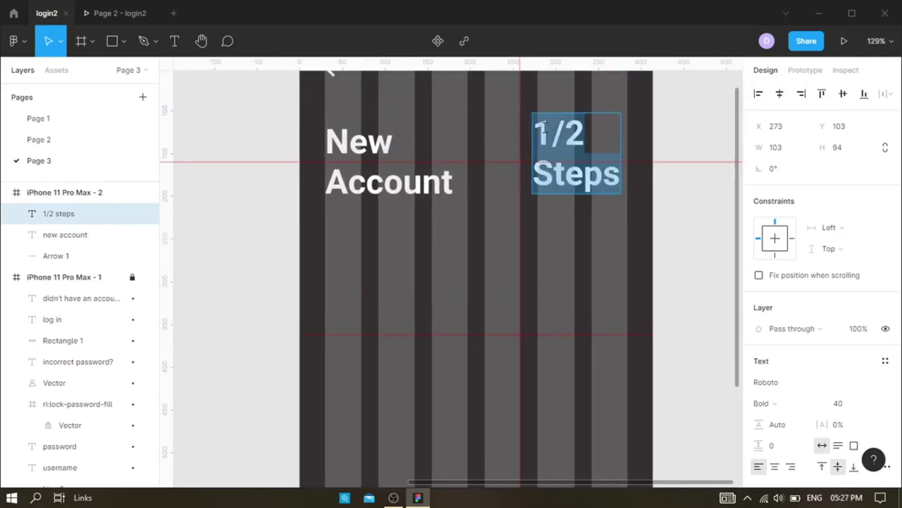
click(868, 402)
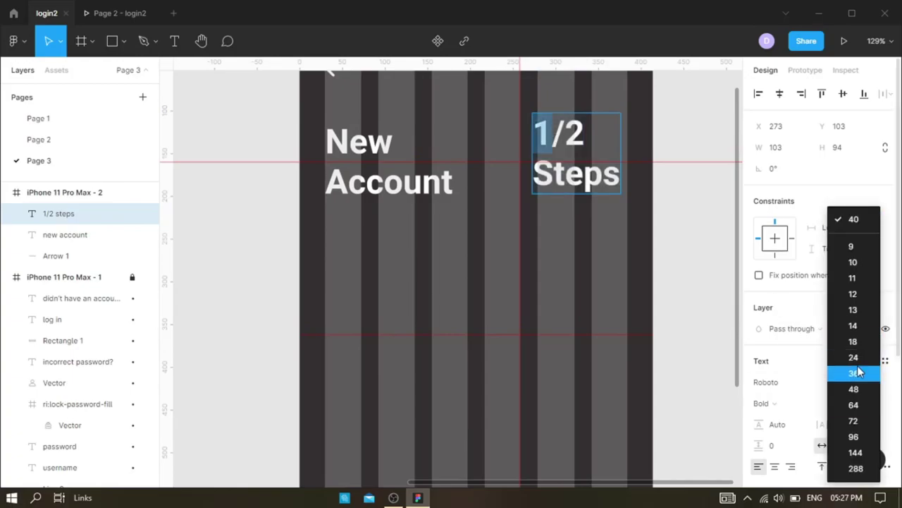
click(585, 280)
drag(553, 134, 620, 185)
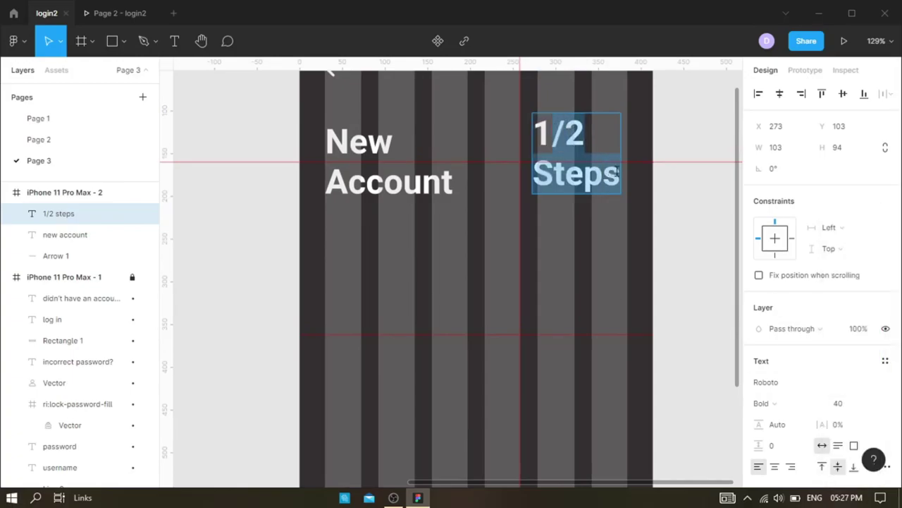
click(868, 403)
click(850, 354)
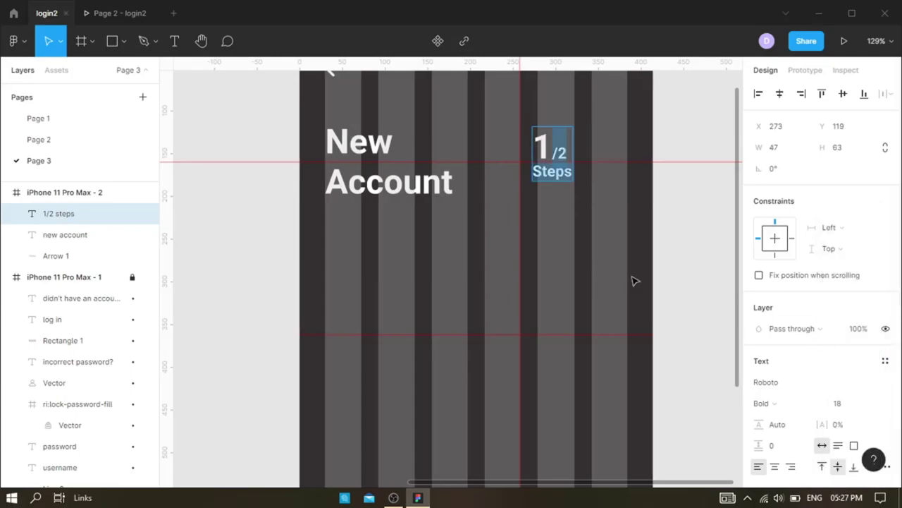
- Change the '/2 Steps' text weight to Light, keeping the large bold 1
click(814, 407)
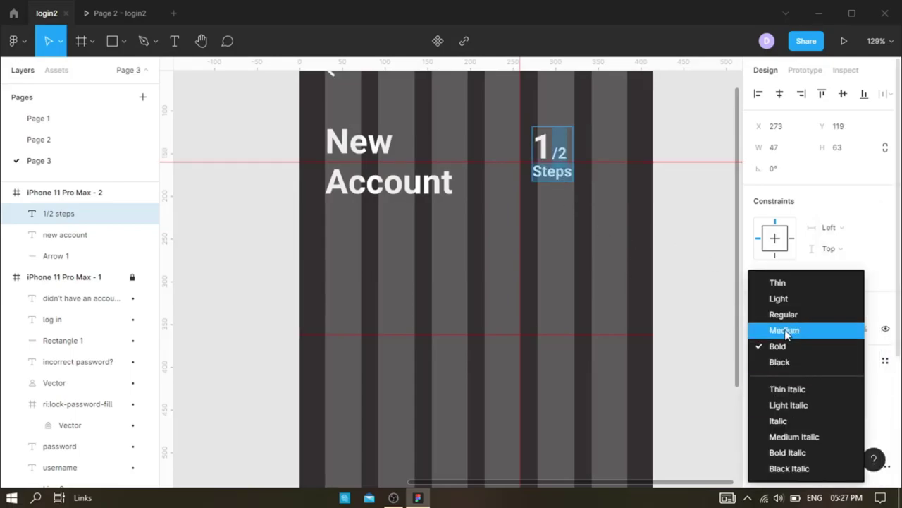
click(784, 314)
click(797, 403)
click(788, 299)
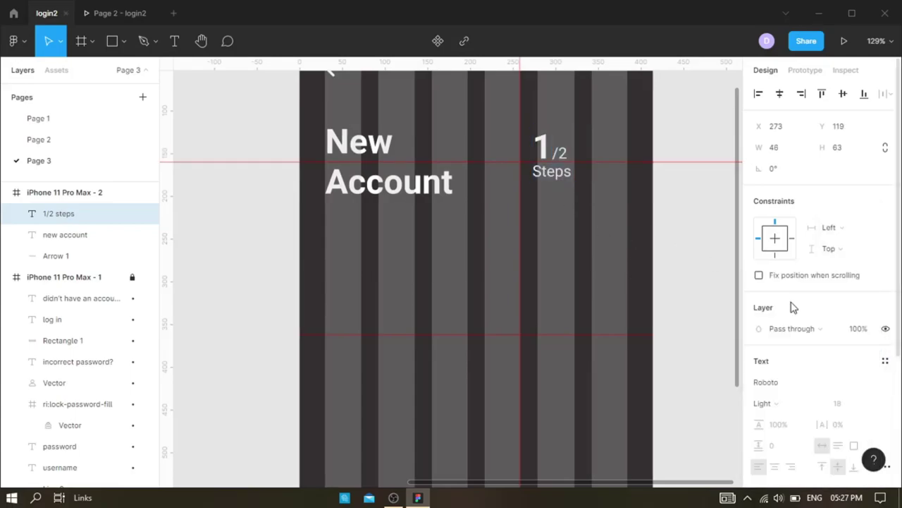
scroll(875, 391, down, 2)
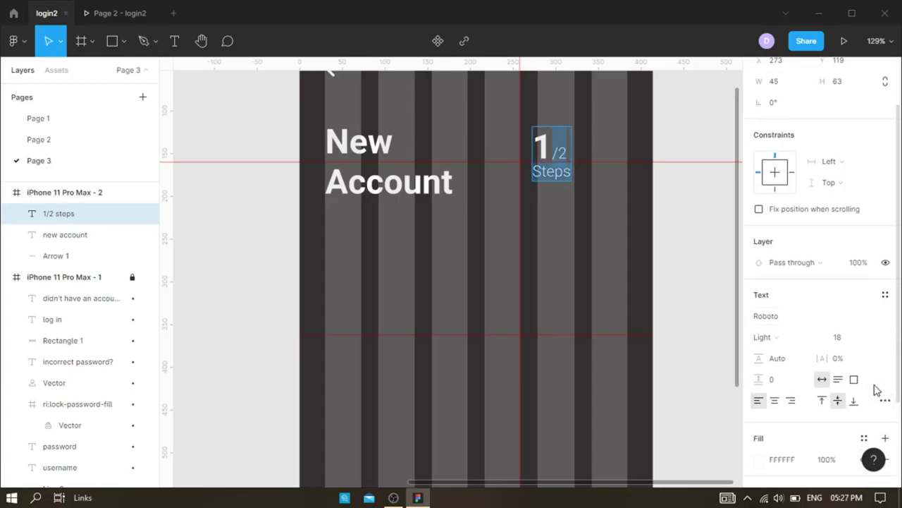
key(Escape)
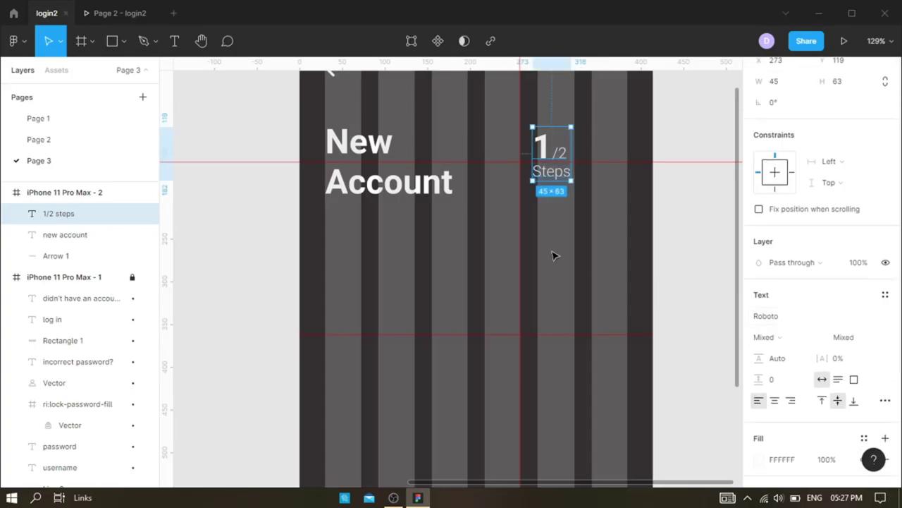
scroll(552, 256, down, 2)
scroll(620, 197, down, 3)
- Toggle the New Account frame's column layout grid off and back on
scroll(622, 237, down, 2)
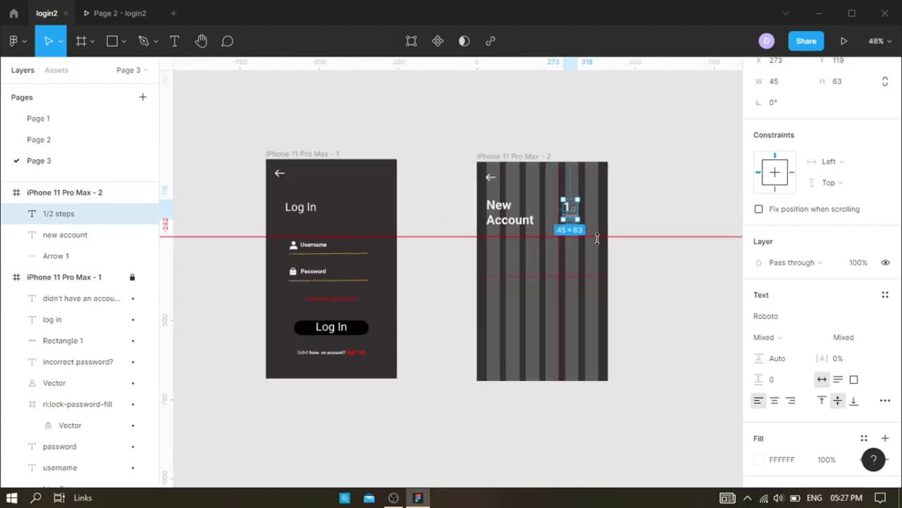
scroll(641, 244, down, 1)
click(512, 286)
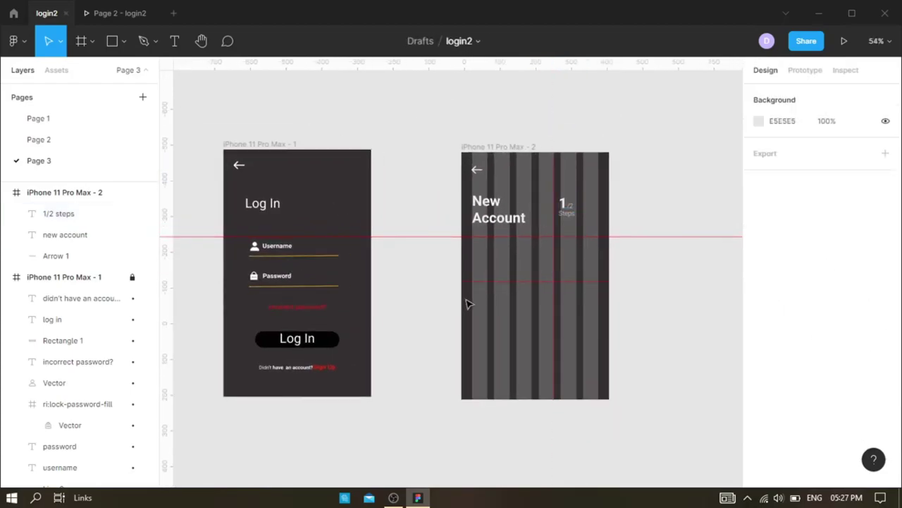
click(64, 192)
click(866, 298)
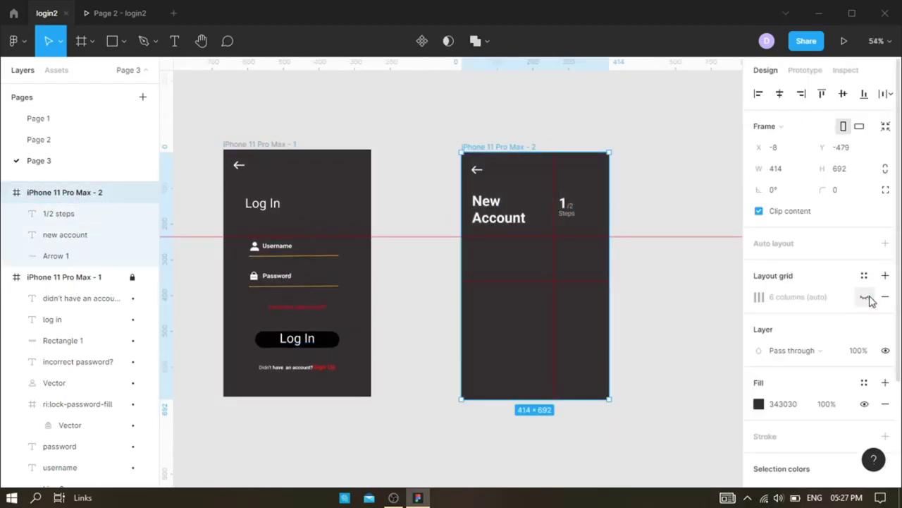
click(867, 297)
click(569, 205)
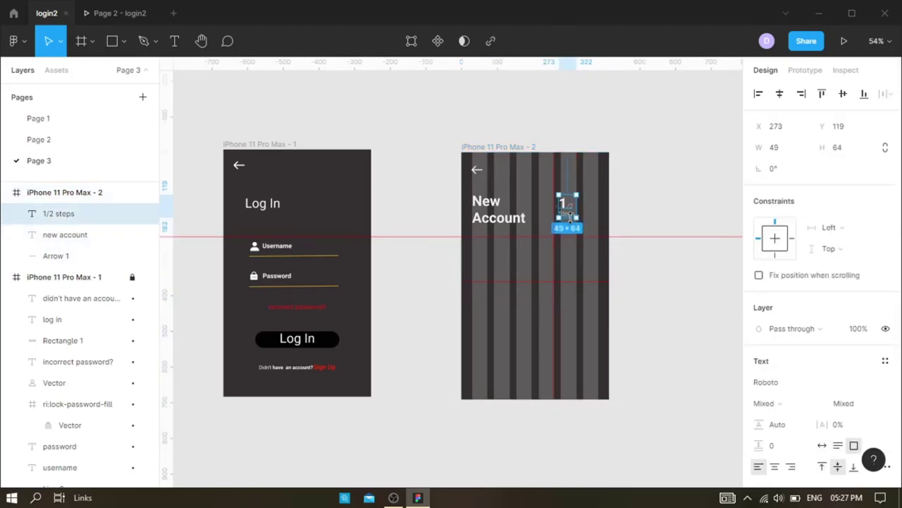
- Move the 1/2 Steps counter lower and right, raising the horizontal guide
scroll(570, 218, up, 2)
key(Escape)
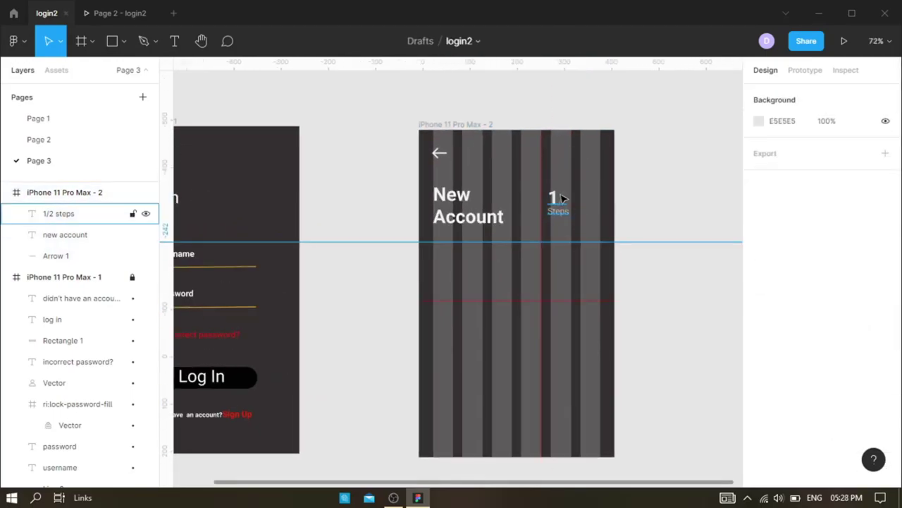
drag(563, 198, 572, 202)
mouse_move(625, 242)
mouse_down()
mouse_move(629, 220)
mouse_move(628, 228)
mouse_up()
drag(566, 204, 576, 212)
click(631, 280)
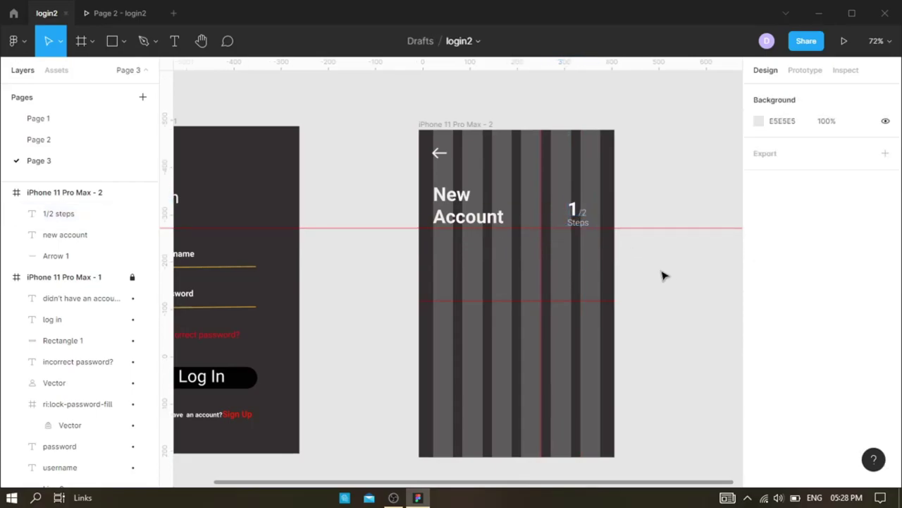
key(shift+1)
- Compare with the Page 2 heading and nudge the counter about 5 px right
click(39, 139)
click(525, 207)
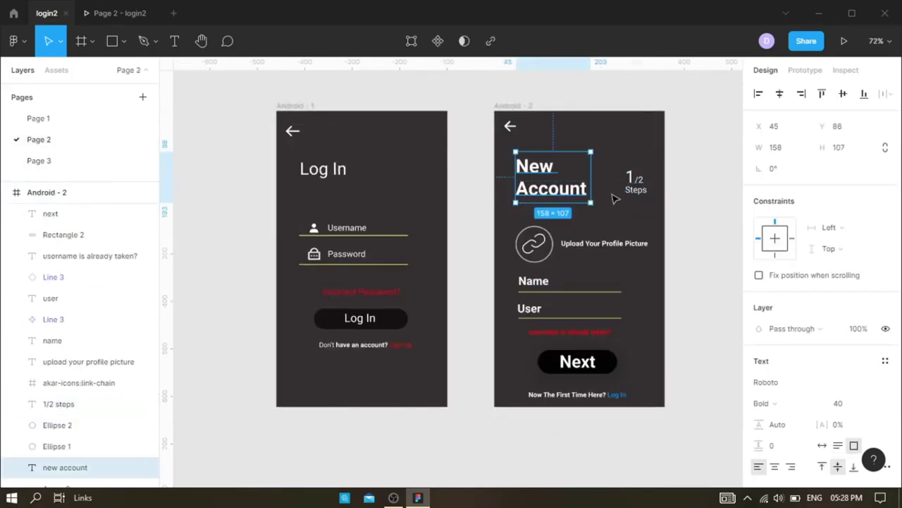
click(39, 160)
click(643, 235)
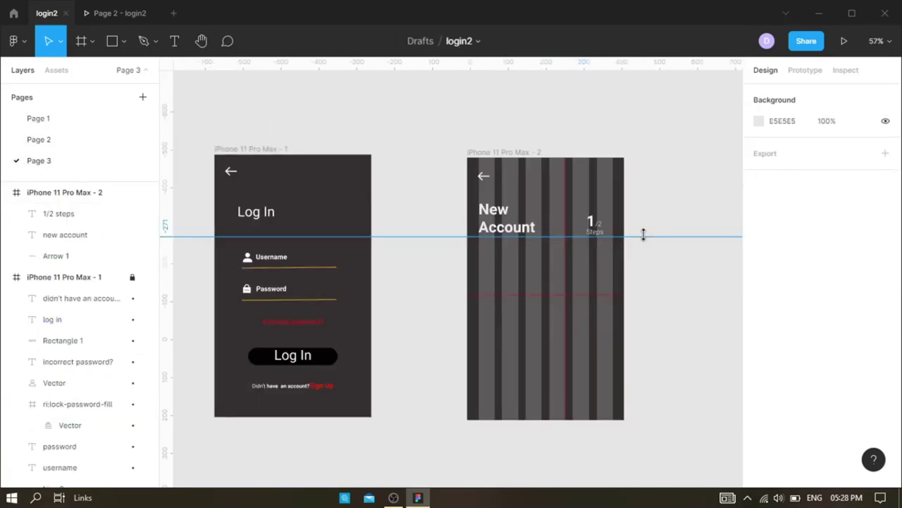
scroll(652, 235, up, 3)
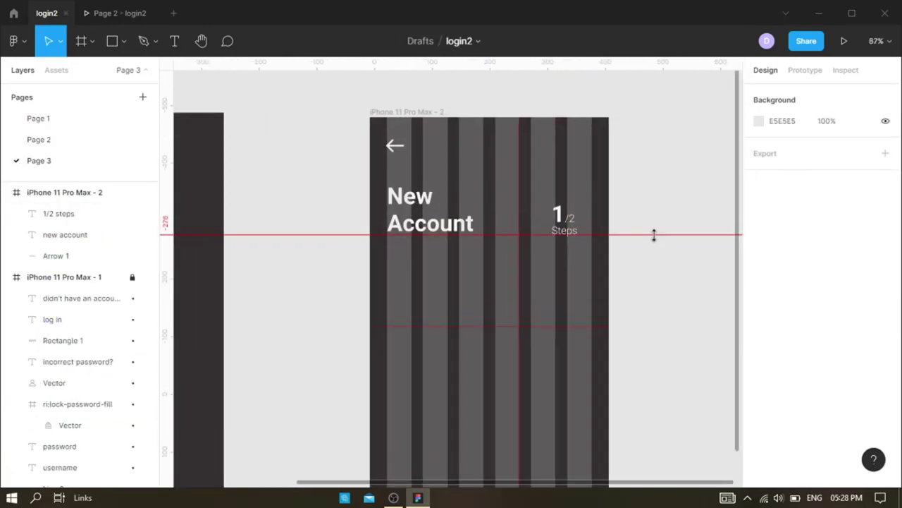
drag(568, 227, 573, 222)
- Recheck the Android reference on Page 2, return to Page 3, and select the Ellipse tool
scroll(578, 219, up, 3)
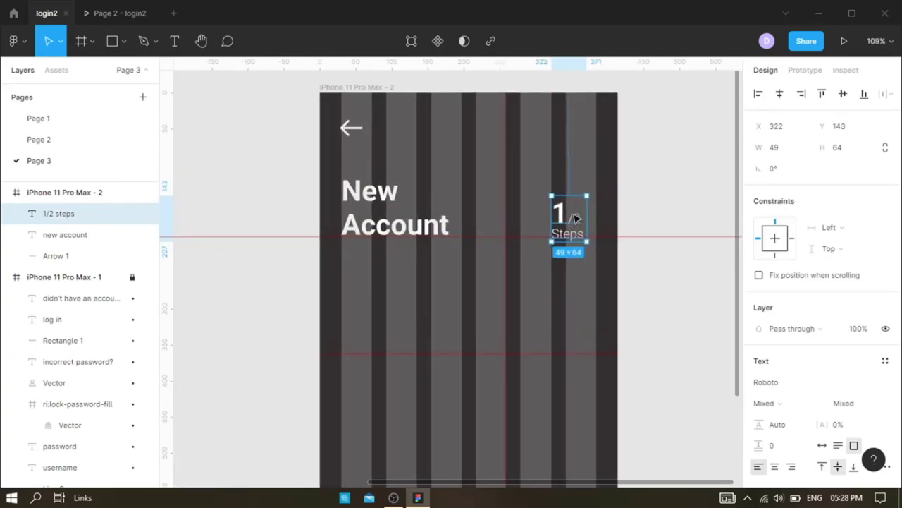
scroll(652, 250, down, 2)
scroll(644, 242, down, 2)
click(690, 318)
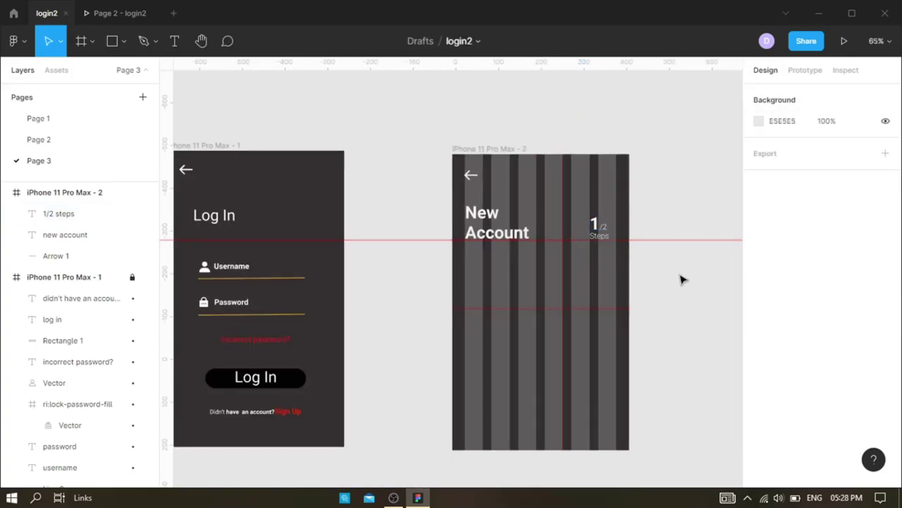
click(60, 139)
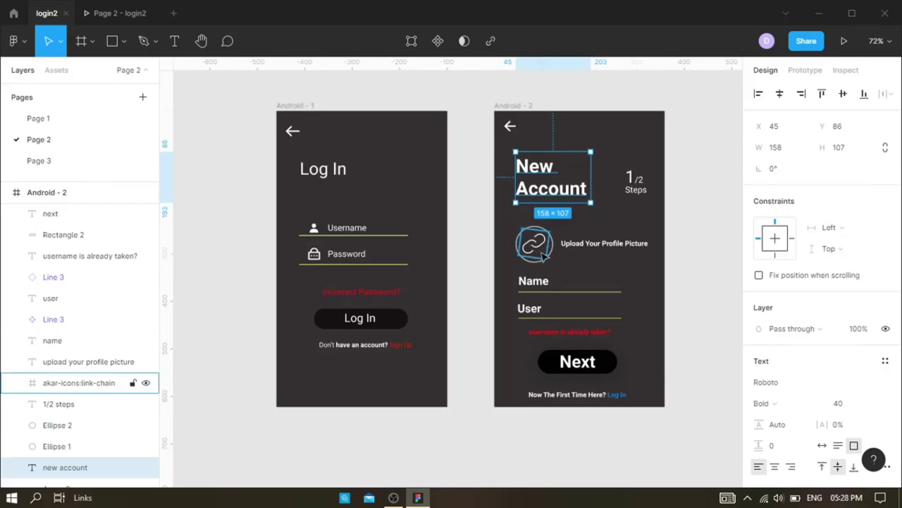
click(64, 160)
click(124, 41)
click(106, 121)
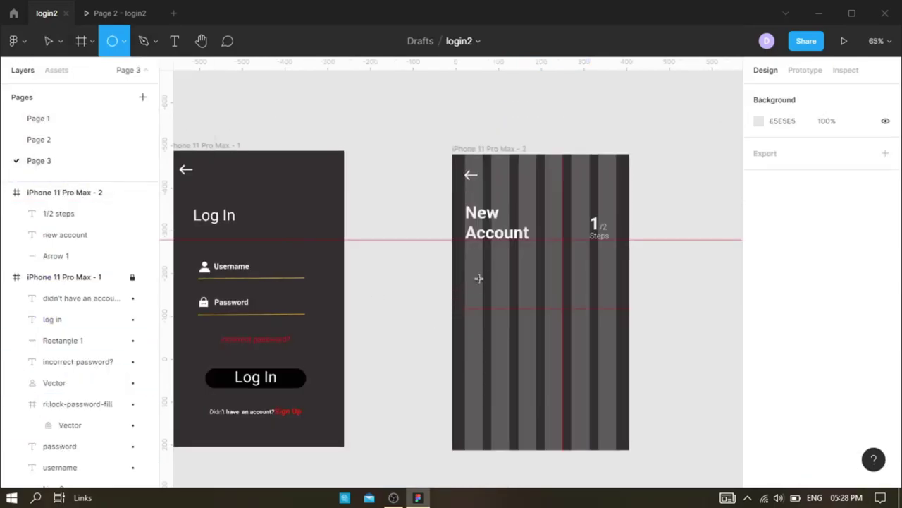
- Draw a circle 106 px tall below the New Account heading
drag(474, 271, 520, 312)
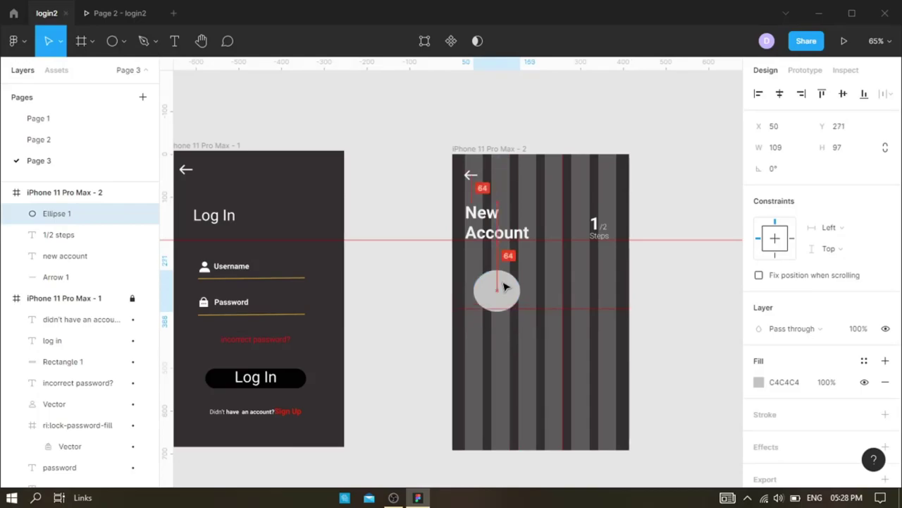
scroll(512, 305, up, 5)
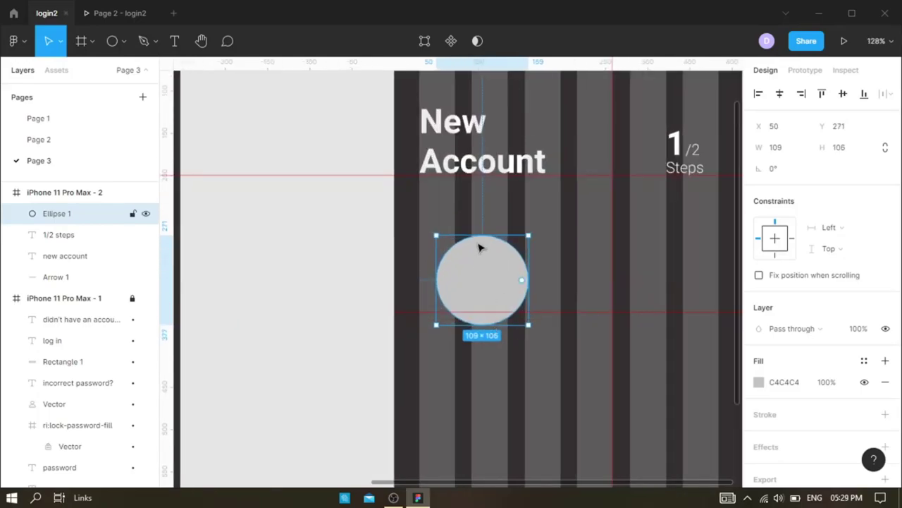
drag(479, 248, 492, 244)
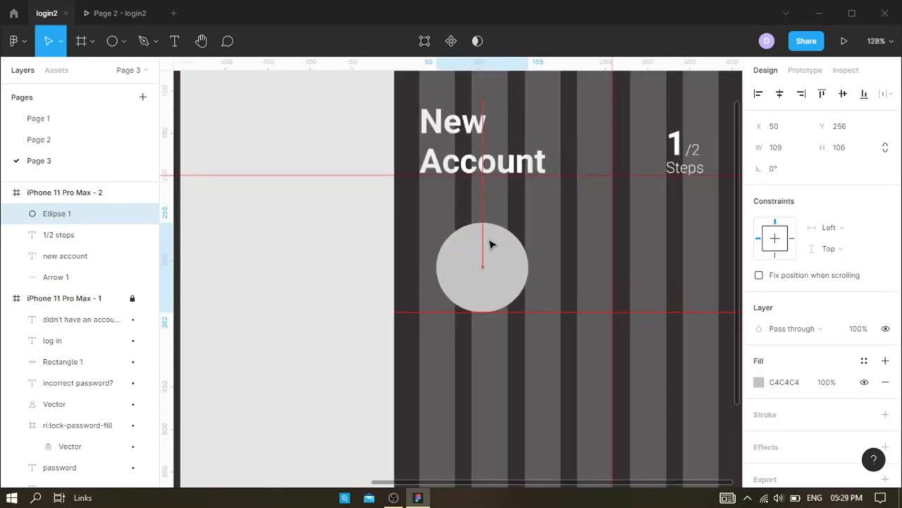
click(123, 40)
click(115, 120)
- Draw a second, inner ellipse inside the circle and size it to 99 px wide
drag(456, 244, 519, 306)
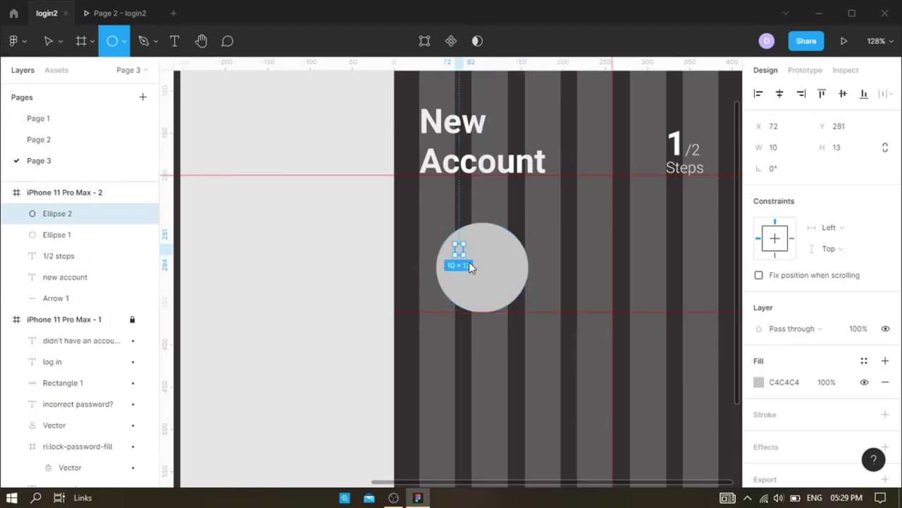
drag(474, 246, 468, 234)
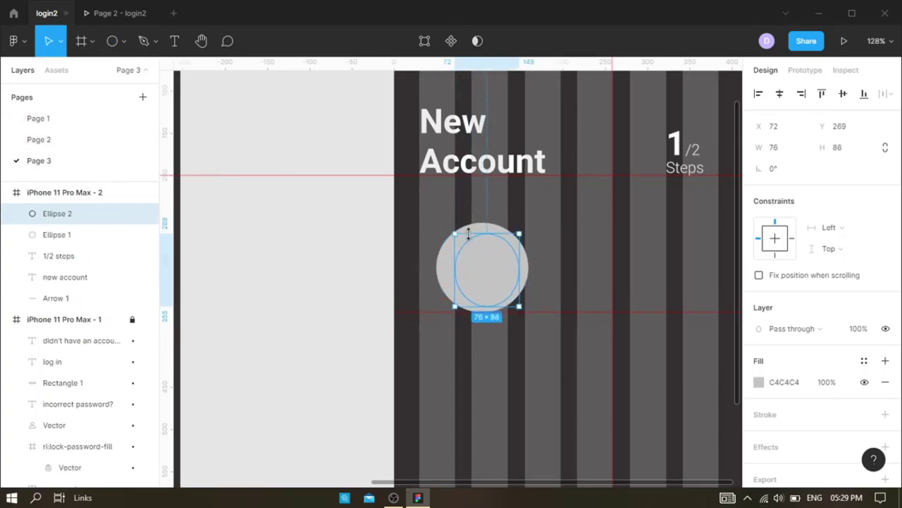
drag(456, 267, 443, 264)
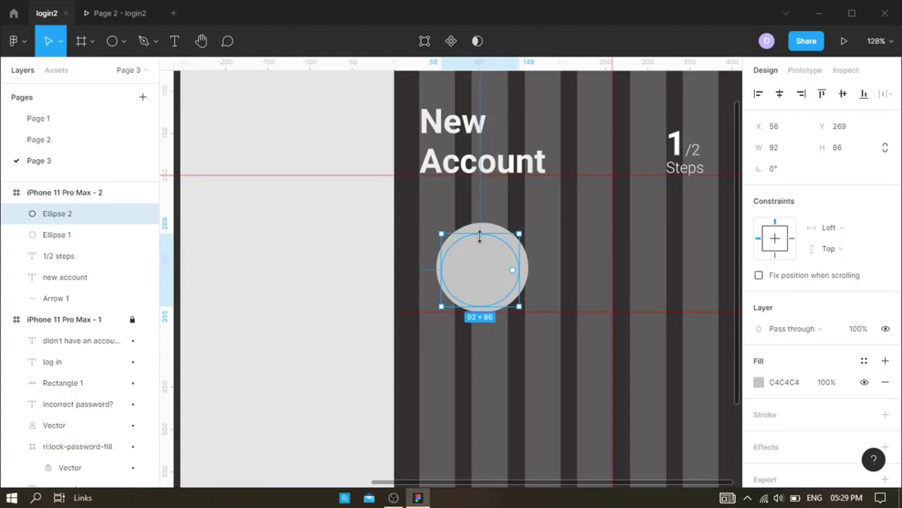
drag(479, 238, 478, 231)
drag(519, 270, 524, 270)
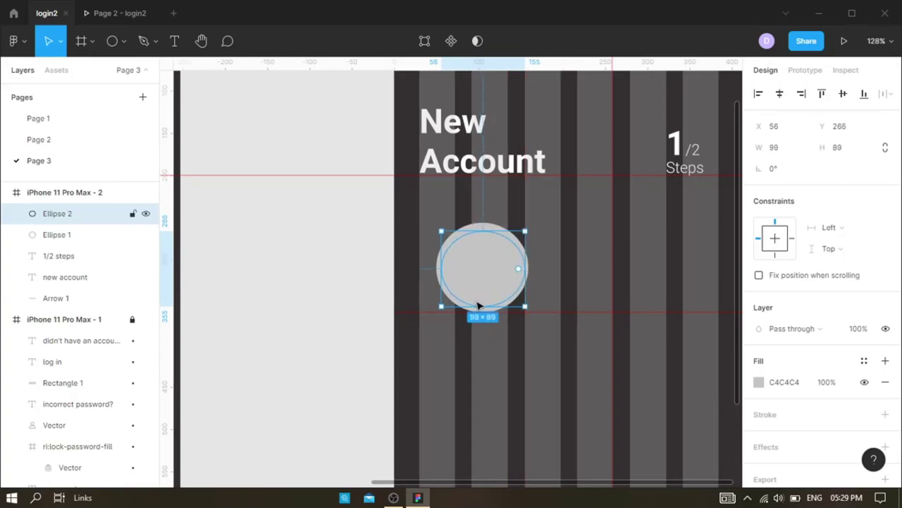
drag(459, 272, 459, 273)
- Fill the inner ellipse with 343030 and the outer ellipse with white
click(758, 382)
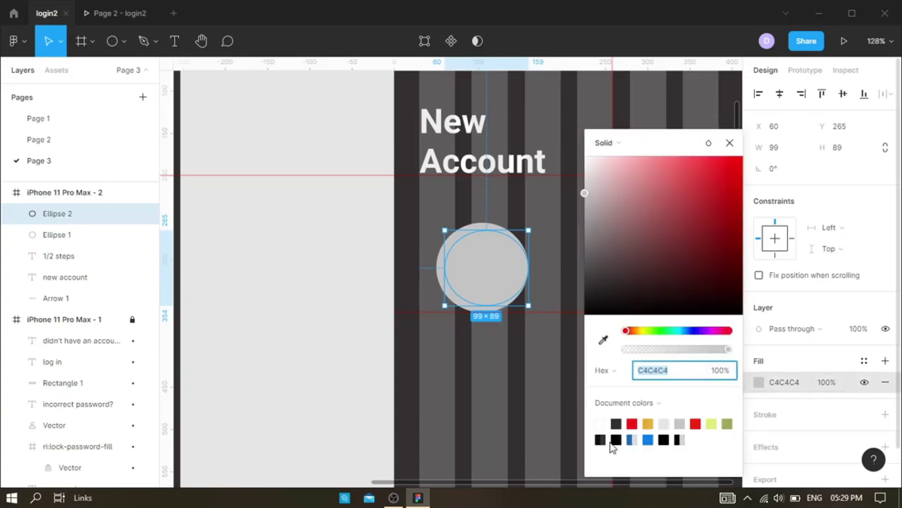
click(616, 439)
click(615, 423)
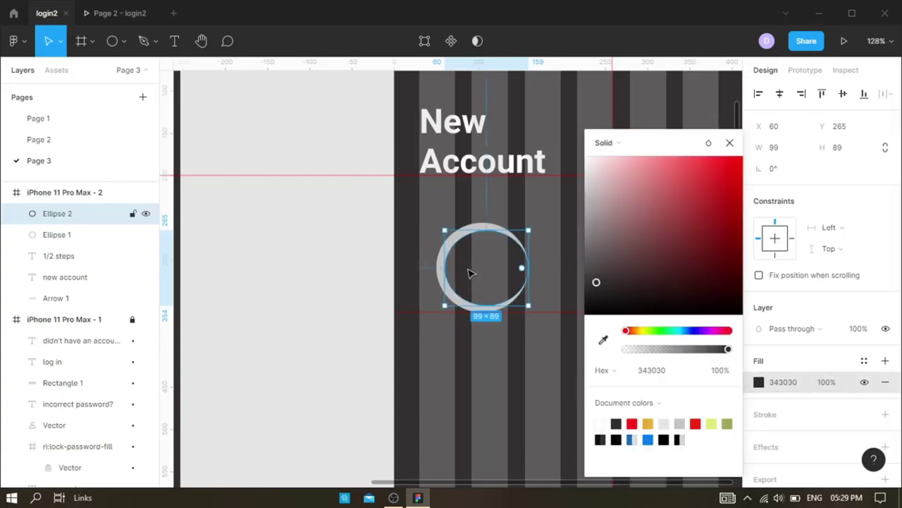
drag(472, 272, 468, 273)
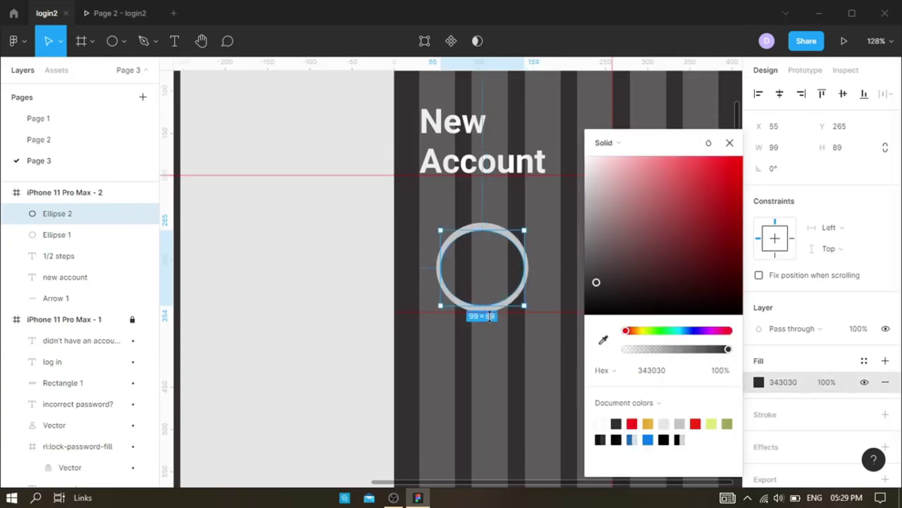
click(70, 234)
click(759, 382)
click(599, 423)
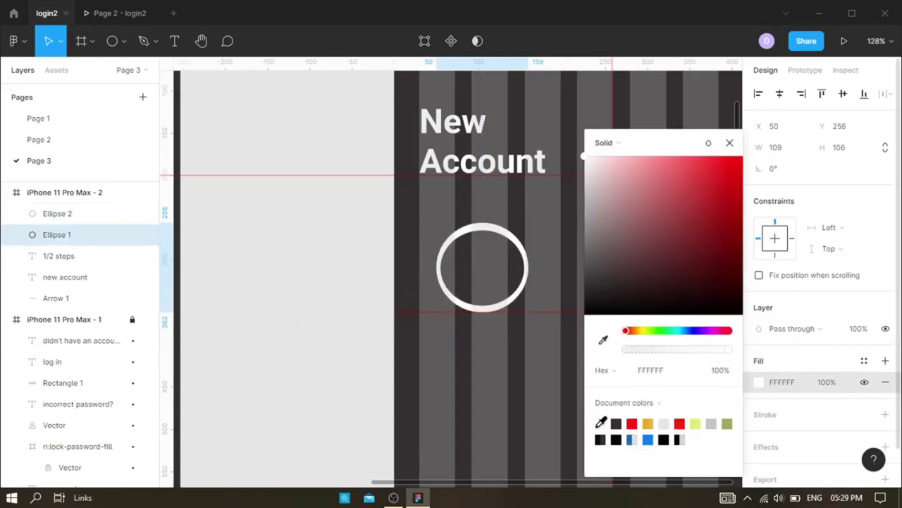
click(730, 142)
- Stretch the inner dark ellipse vertically into a near-circle of 99×98
scroll(479, 239, up, 5)
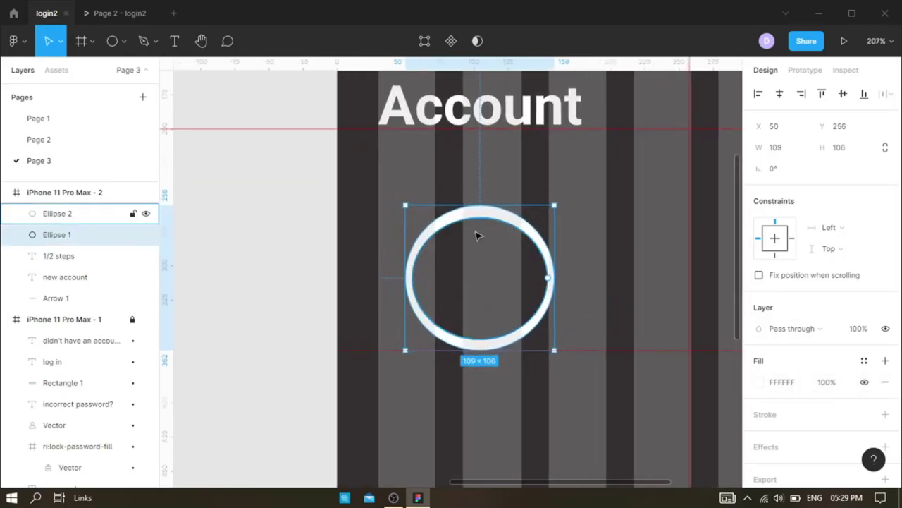
click(477, 235)
drag(481, 217, 481, 210)
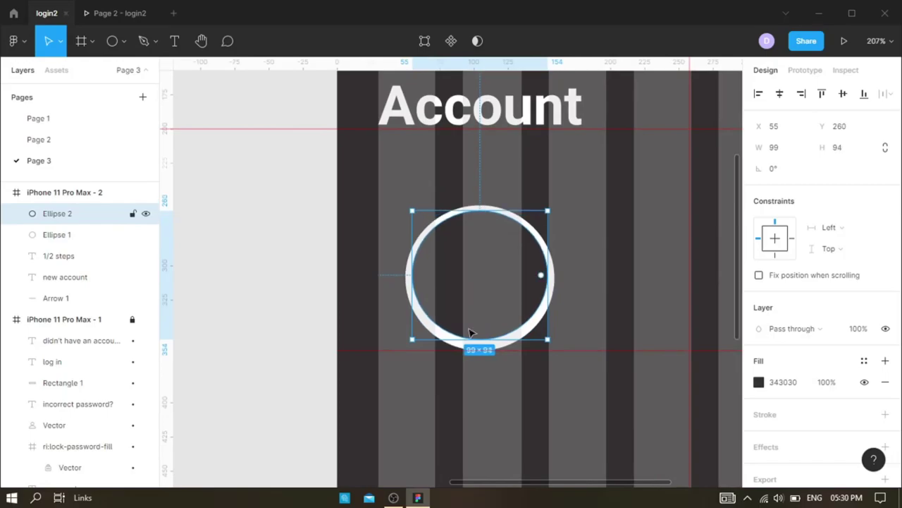
mouse_move(471, 339)
mouse_down()
mouse_move(471, 352)
mouse_move(478, 344)
mouse_up()
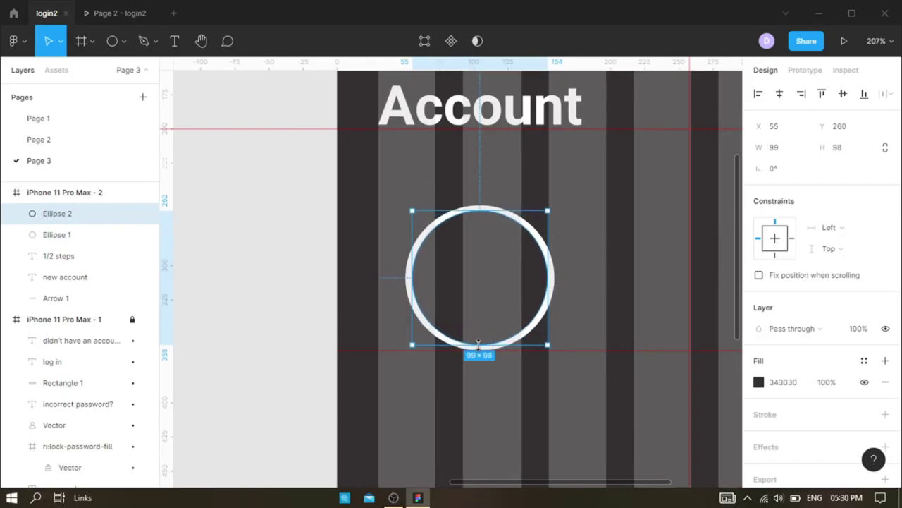
scroll(489, 305, down, 3)
- Hide the New Account frame's column layout grid
scroll(489, 305, down, 2)
right_click(487, 303)
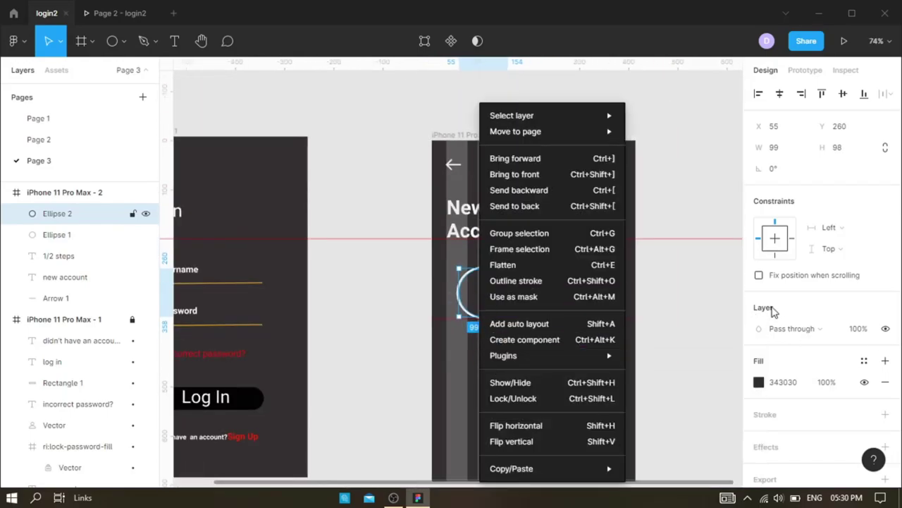
click(132, 212)
click(74, 194)
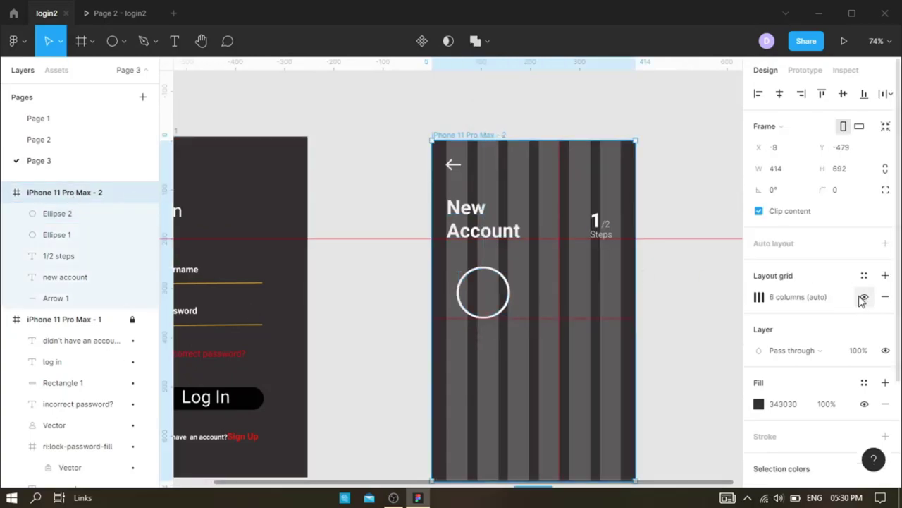
click(865, 297)
- Insert a link icon from the Iconify plugin inside the ring
click(484, 295)
right_click(485, 296)
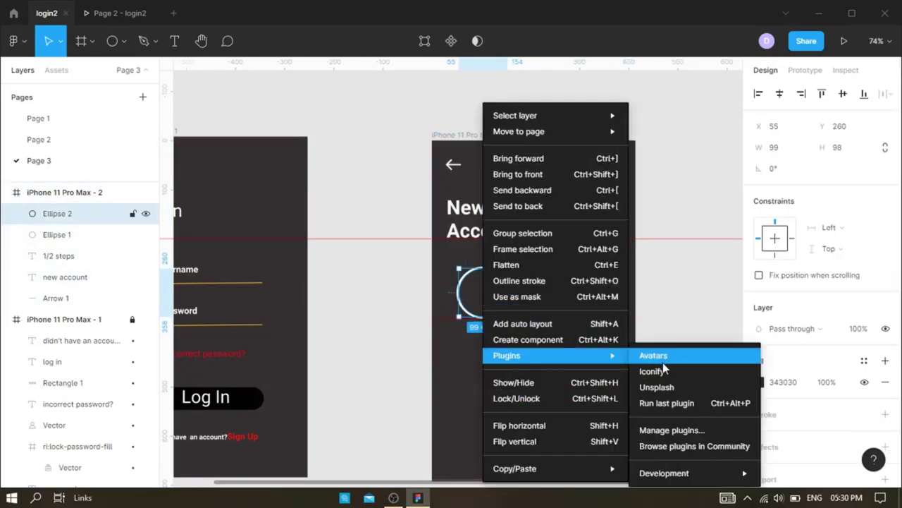
click(666, 374)
text(lin)
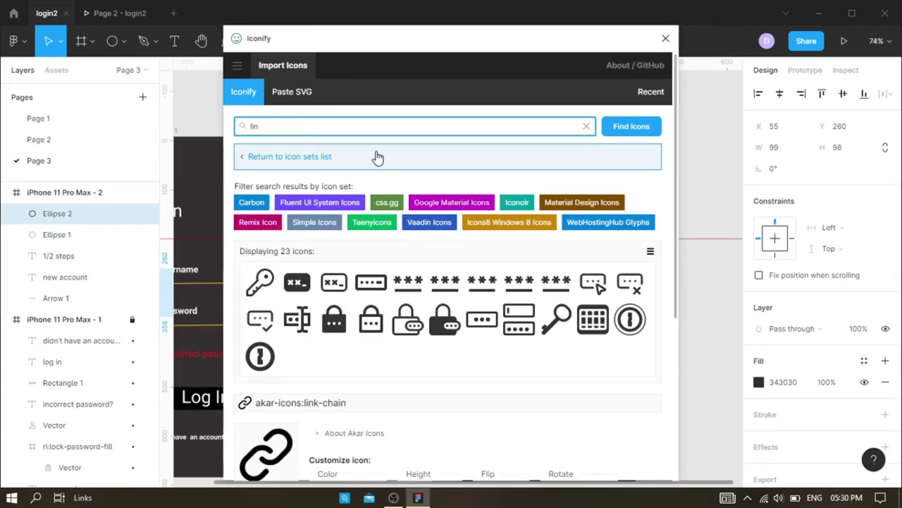
text(k)
mouse_move(260, 322)
mouse_down()
mouse_move(681, 324)
mouse_move(483, 295)
mouse_up()
click(665, 38)
key(Escape)
scroll(818, 282, down, 5)
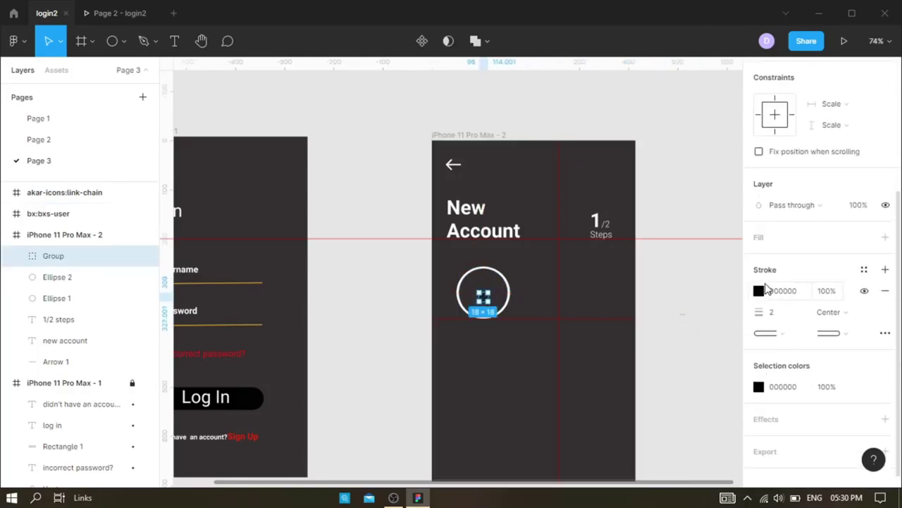
click(759, 291)
- Set the link icon's stroke colour to FFFFFF
click(654, 370)
text(ffffff)
key(Return)
click(829, 465)
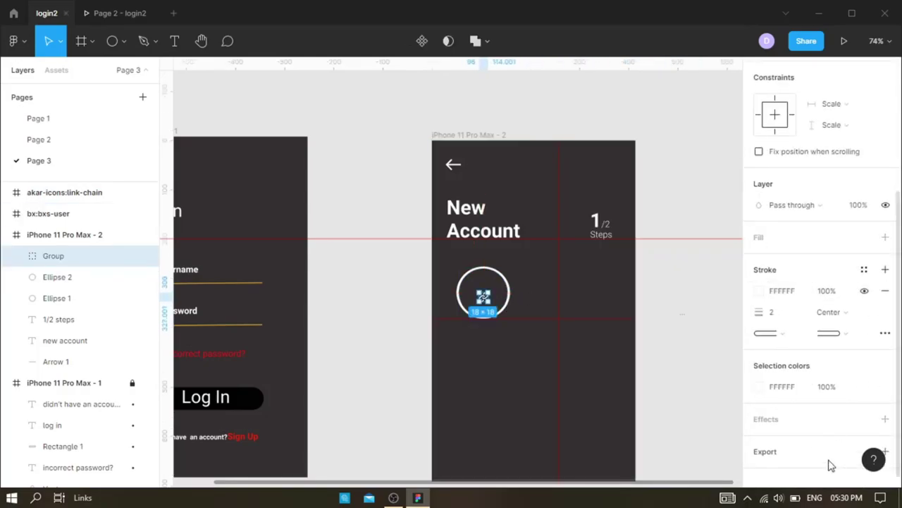
scroll(515, 317, up, 2)
scroll(406, 247, up, 5)
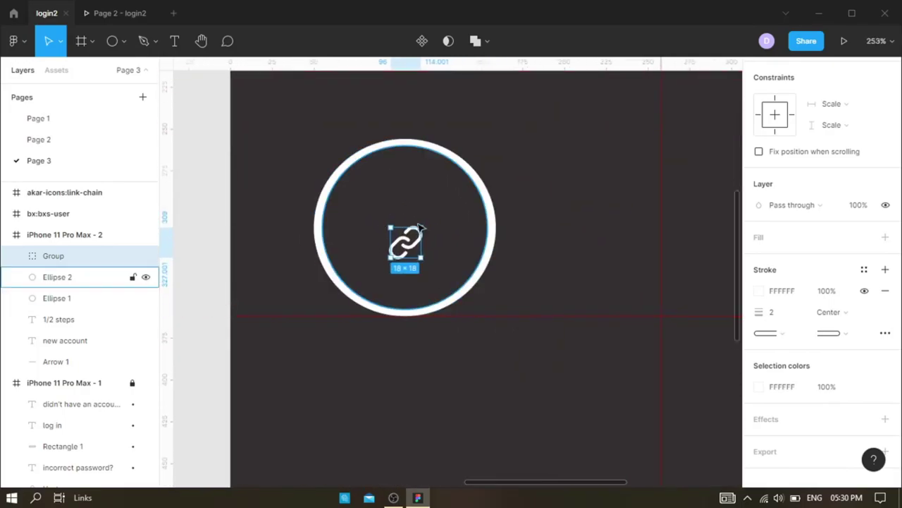
- Enlarge and tilt the link icon to 58×70.15 with stroke weight 3
mouse_move(421, 228)
mouse_down()
mouse_move(427, 183)
mouse_move(453, 189)
mouse_up()
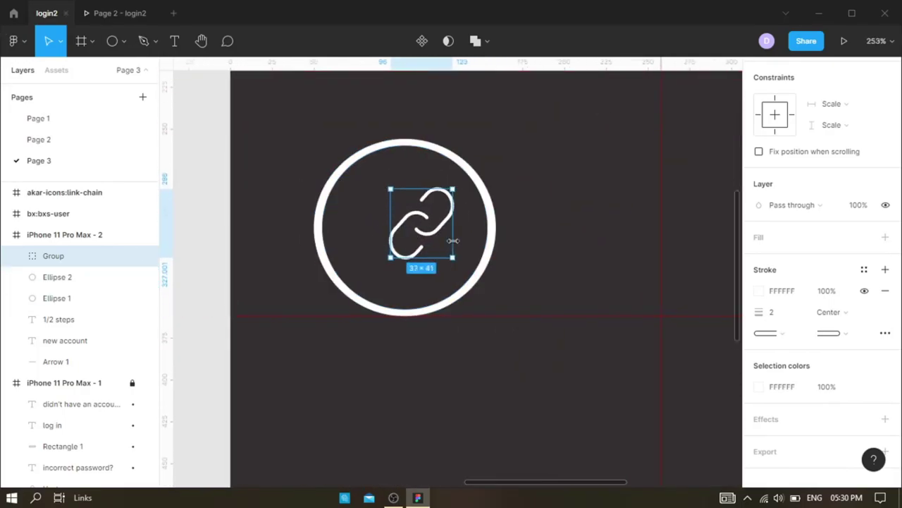
mouse_move(390, 258)
mouse_down()
mouse_move(356, 258)
mouse_move(381, 276)
mouse_up()
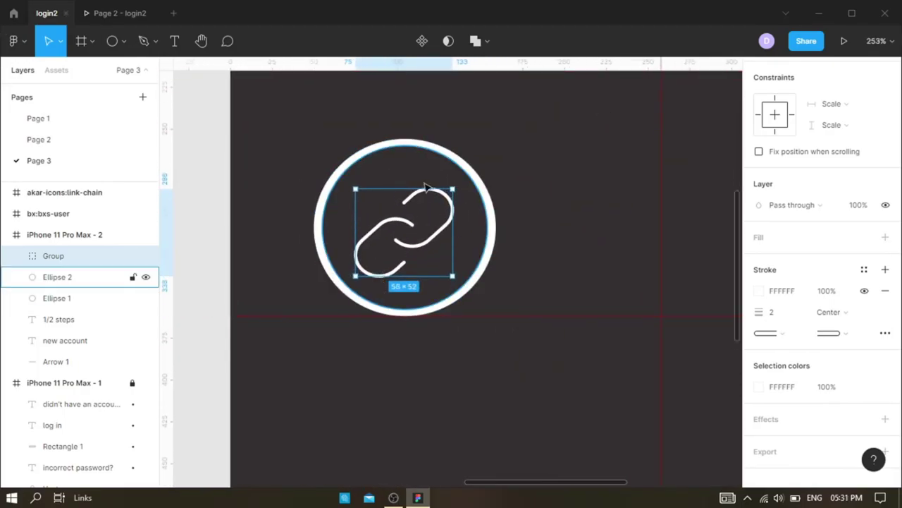
mouse_move(422, 188)
mouse_down()
mouse_move(422, 176)
mouse_move(468, 187)
mouse_up()
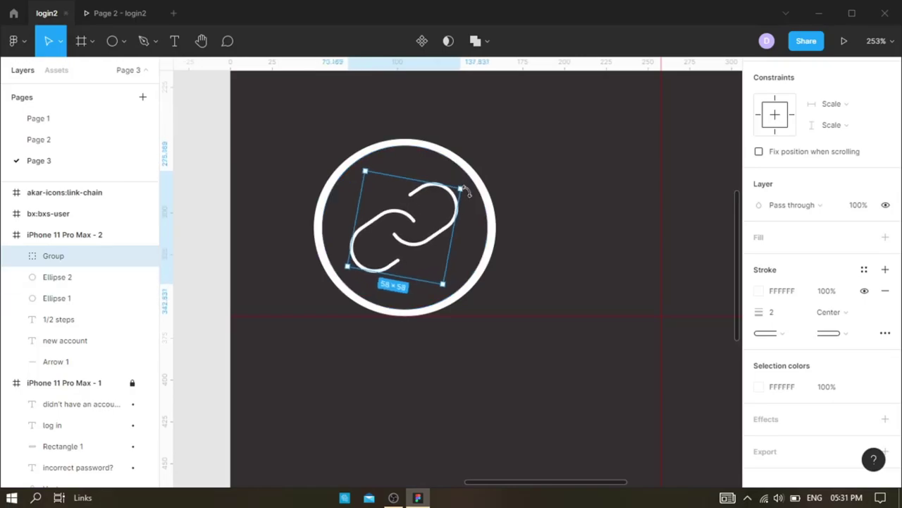
drag(384, 260, 382, 269)
drag(428, 176, 427, 167)
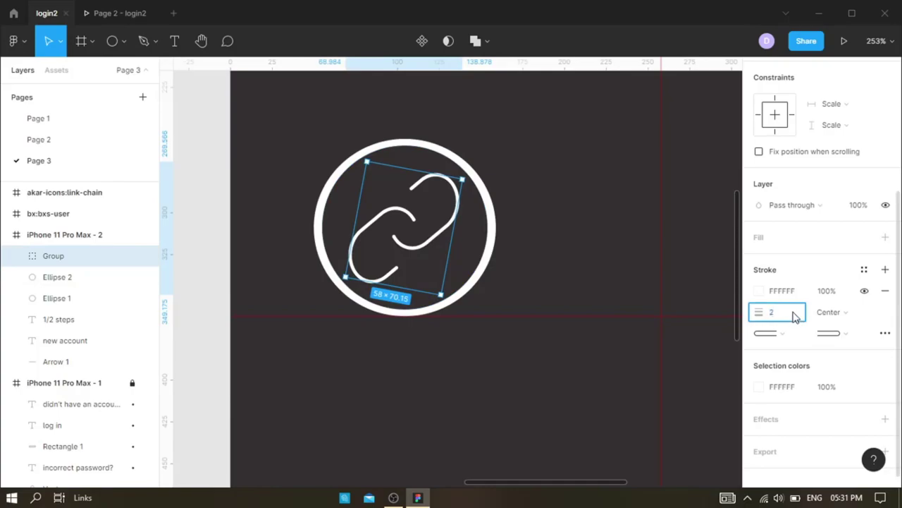
text(3)
key(Return)
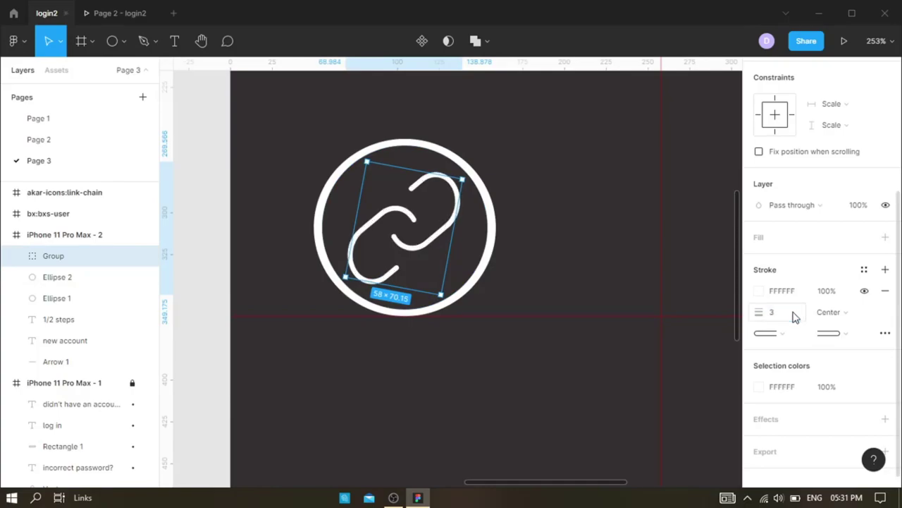
- Compare against Page 2 and check the ring around the link icon on Page 3
scroll(554, 267, down, 5)
scroll(554, 266, down, 5)
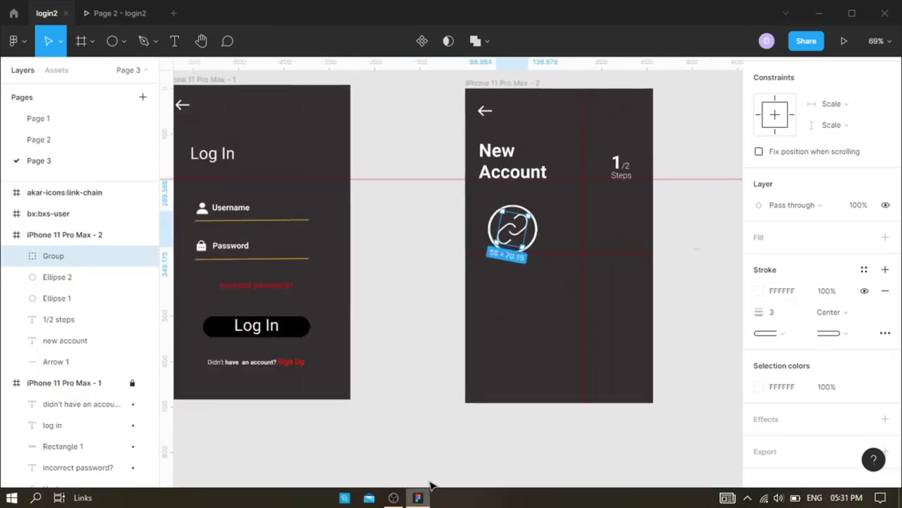
scroll(608, 350, up, 3)
scroll(609, 351, up, 2)
key(Escape)
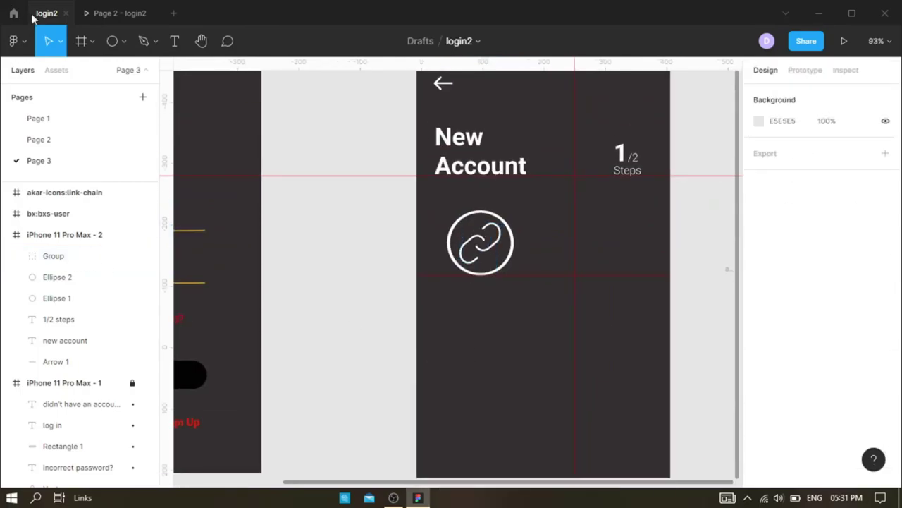
click(39, 139)
click(39, 160)
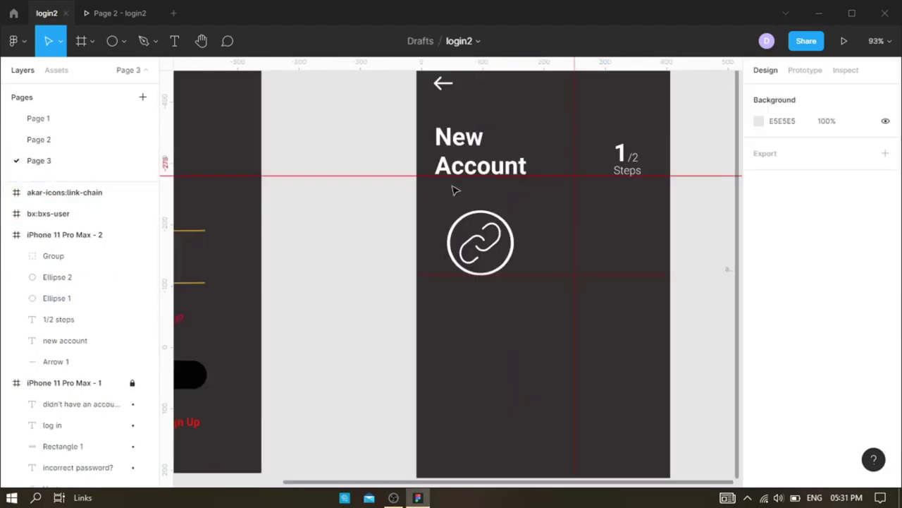
click(516, 255)
click(574, 308)
- Inspect the Page 2 'Upload Your Profile Picture' text as a reference
scroll(532, 336, down, 2)
scroll(532, 337, down, 2)
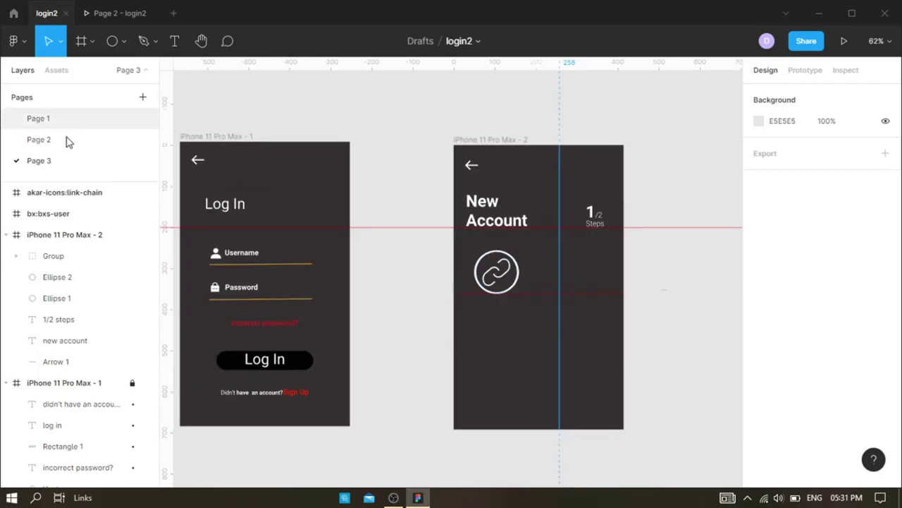
click(39, 139)
click(39, 160)
click(67, 141)
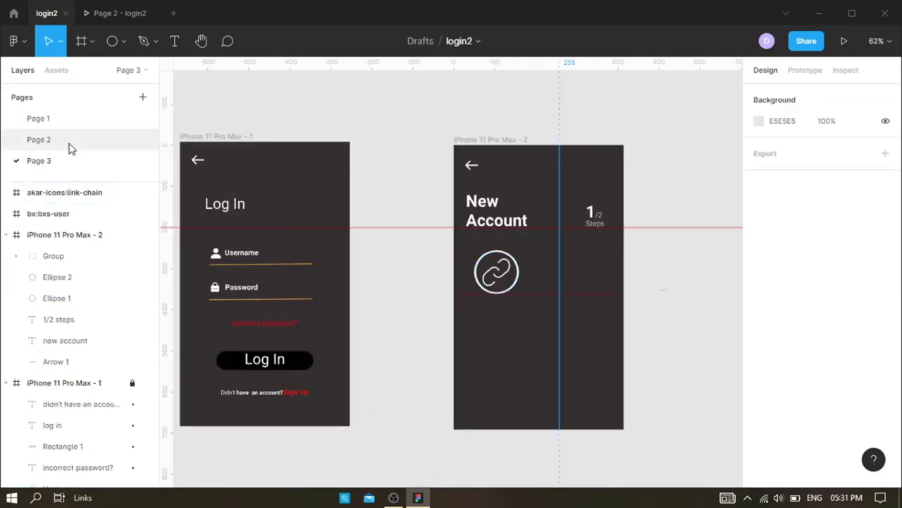
click(582, 248)
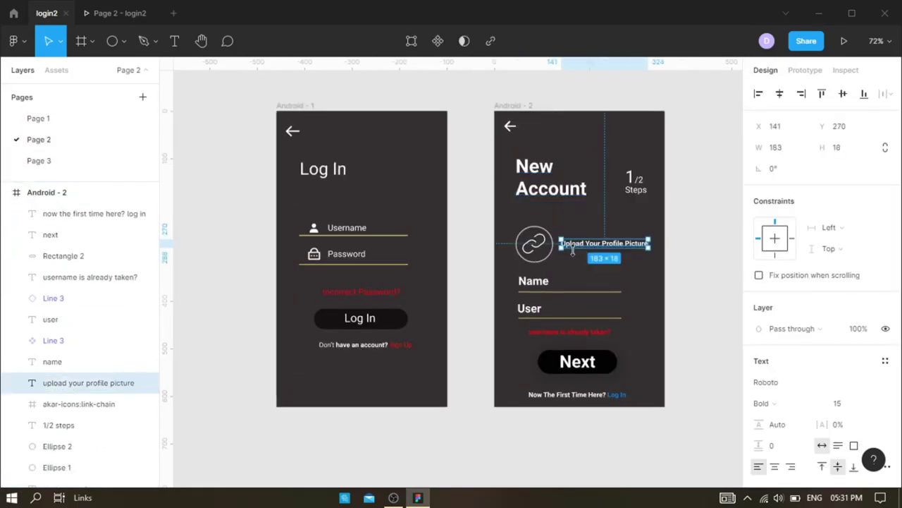
click(39, 160)
- Add the 'Upload Your Profile Picture' text right of the link icon at size 20, auto width
click(155, 41)
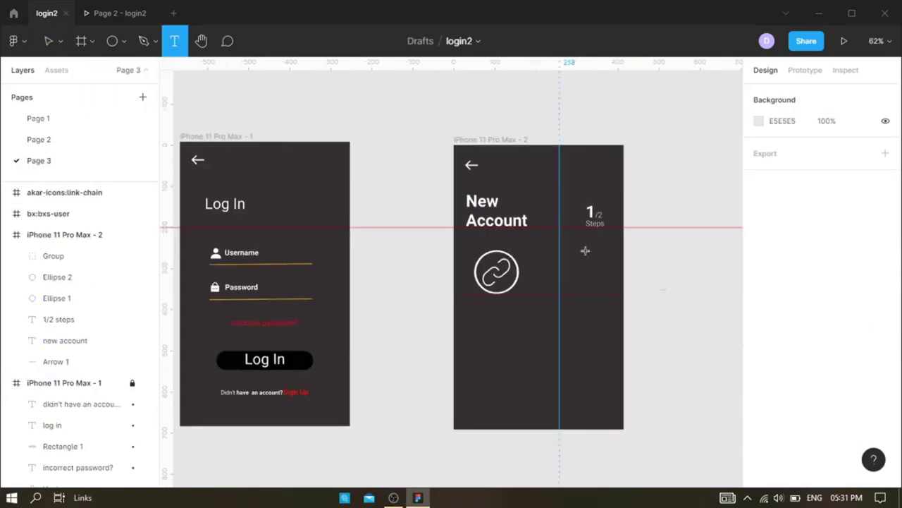
drag(538, 269, 603, 282)
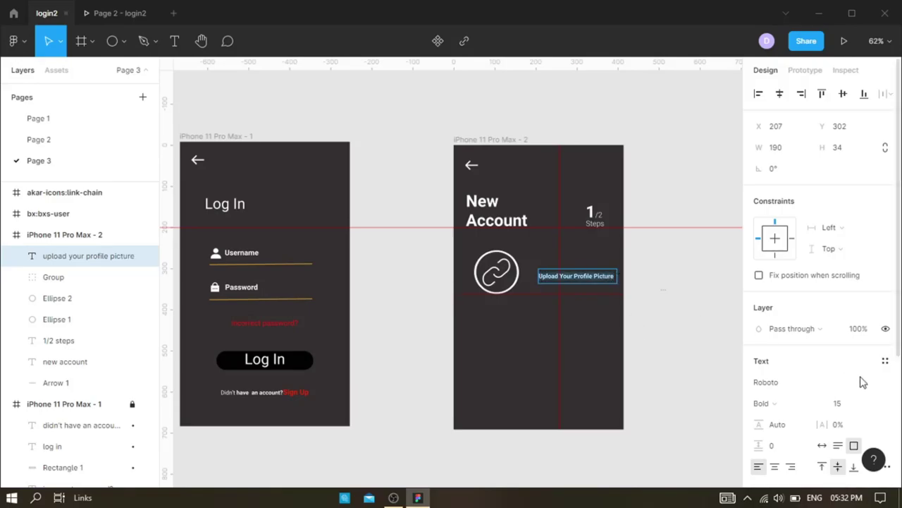
scroll(864, 381, down, 3)
text(20)
key(Return)
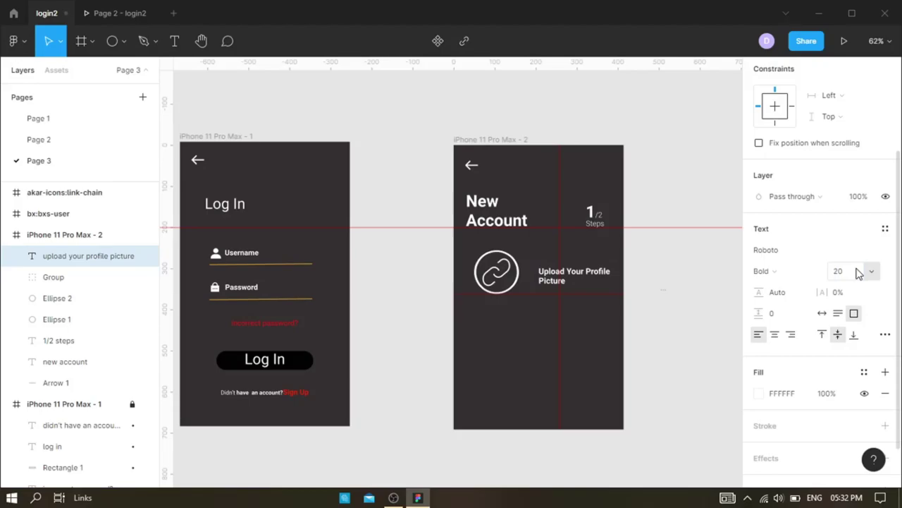
click(822, 313)
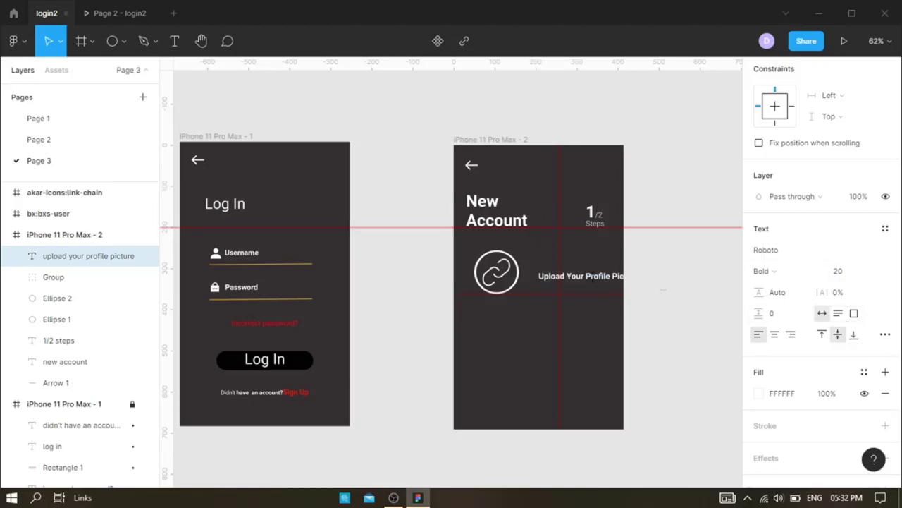
key(Escape)
- Shrink the 'Upload Your Profile Picture' label to font size 15
click(614, 321)
ctrl+scroll(614, 310, up, 3)
click(578, 264)
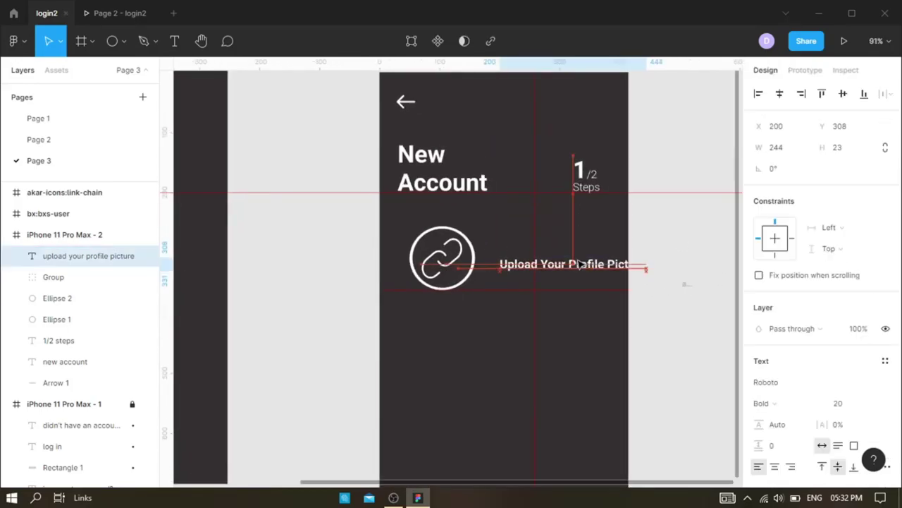
click(39, 139)
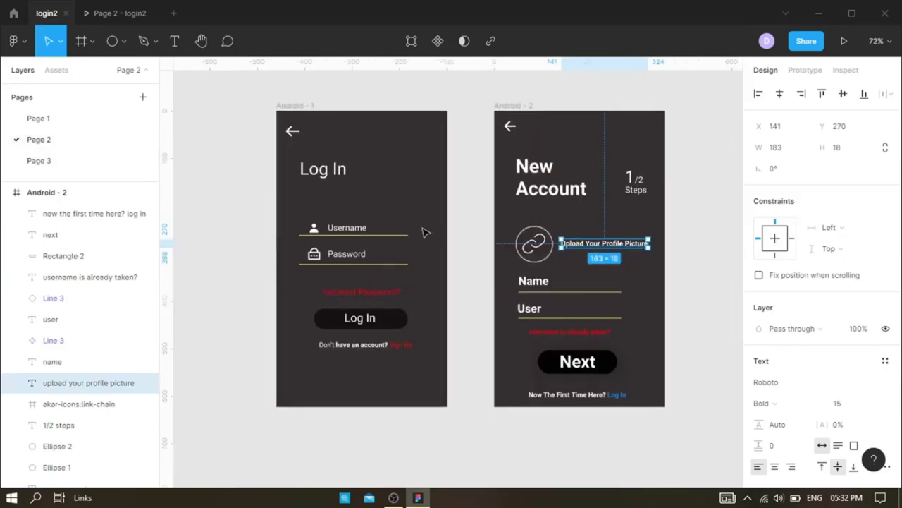
click(39, 160)
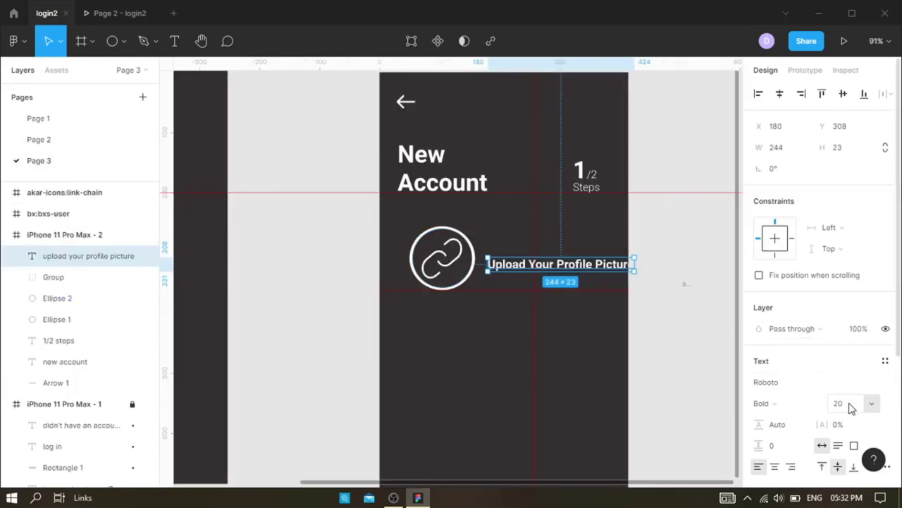
text(5)
key(Return)
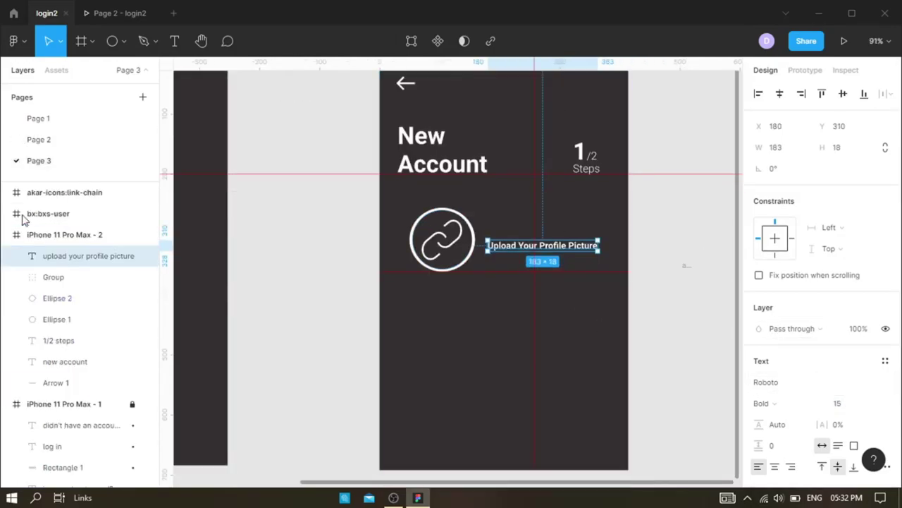
- Move the horizontal guide lower and place the vertical guide near the screen's left margin
click(68, 145)
click(63, 161)
scroll(592, 315, down, 2)
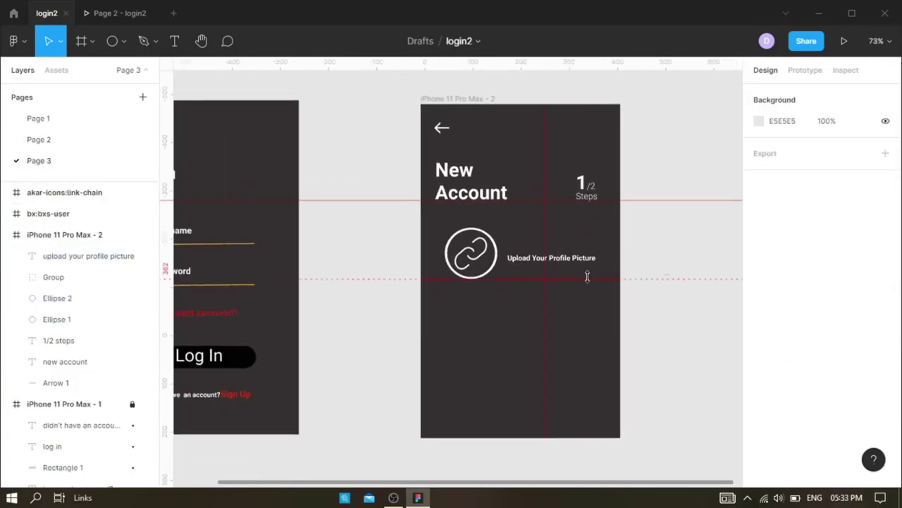
drag(593, 280, 593, 283)
click(63, 144)
click(79, 166)
drag(630, 201, 631, 366)
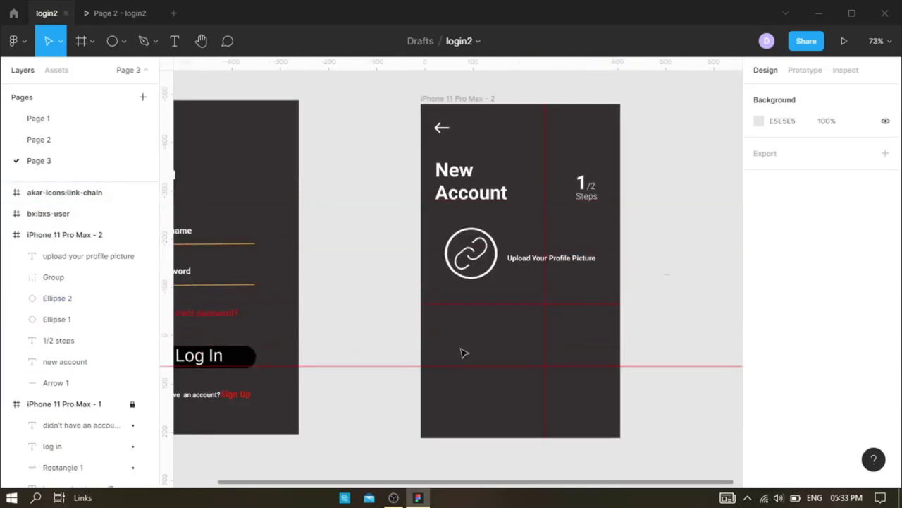
drag(545, 357, 530, 349)
drag(446, 344, 449, 344)
- Add a guide below the profile picture row, draw a line, then delete the slanted result
mouse_move(408, 69)
mouse_down()
mouse_move(417, 329)
mouse_move(417, 312)
mouse_up()
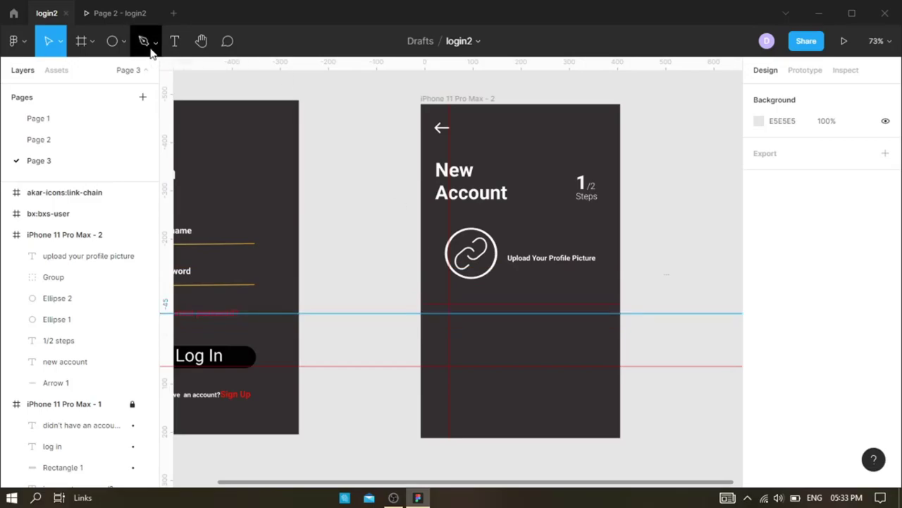
click(124, 41)
click(91, 89)
drag(449, 320, 585, 324)
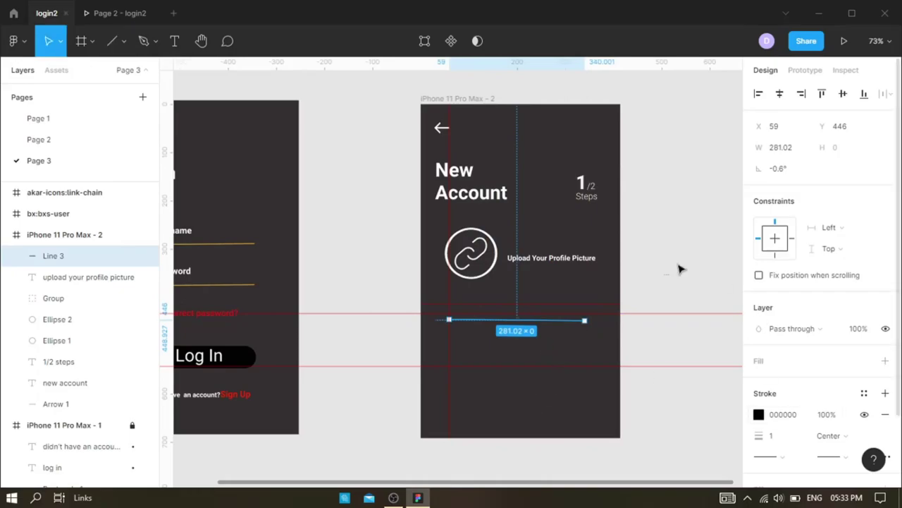
click(778, 442)
key(Delete)
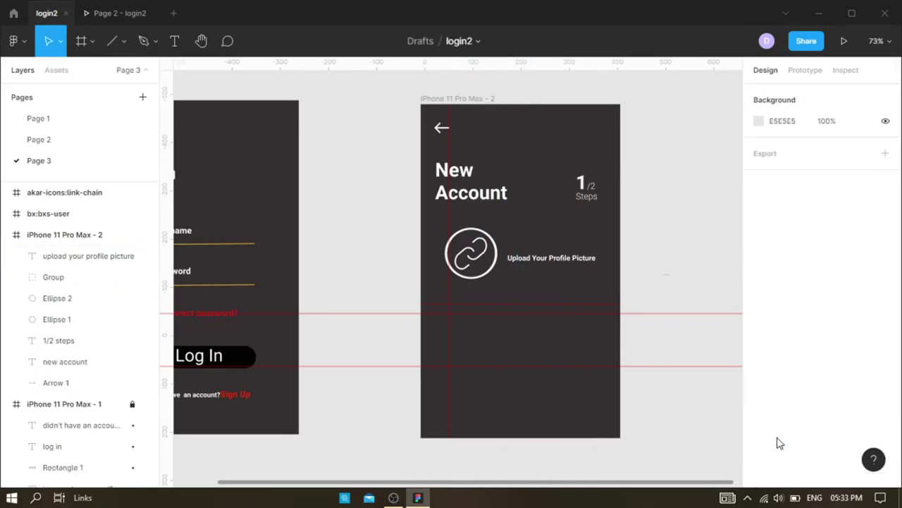
- Remove the temporary guide and redraw a straight horizontal underline below the profile picture row
click(487, 313)
key(Delete)
click(123, 40)
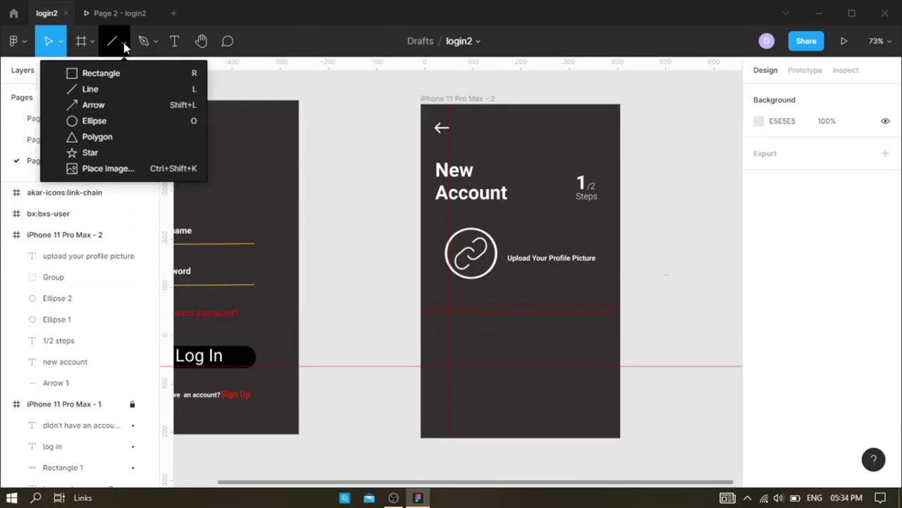
click(106, 91)
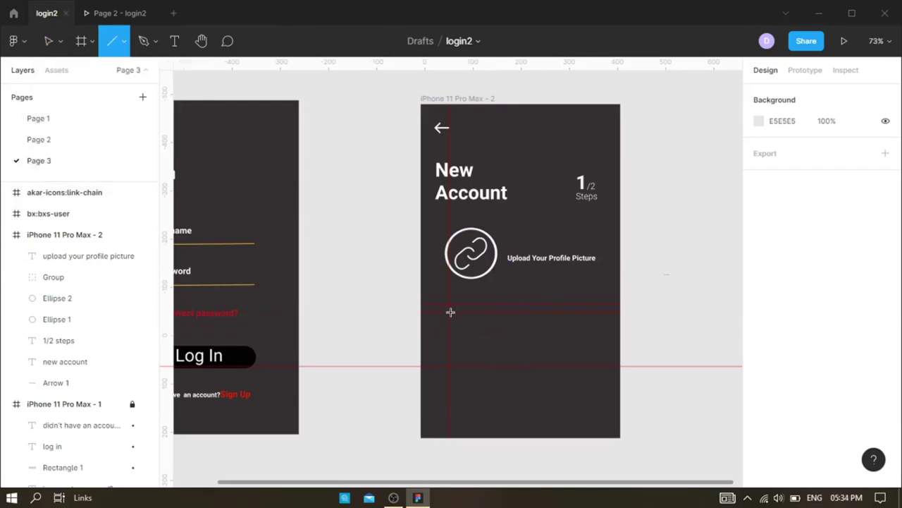
drag(451, 312, 572, 312)
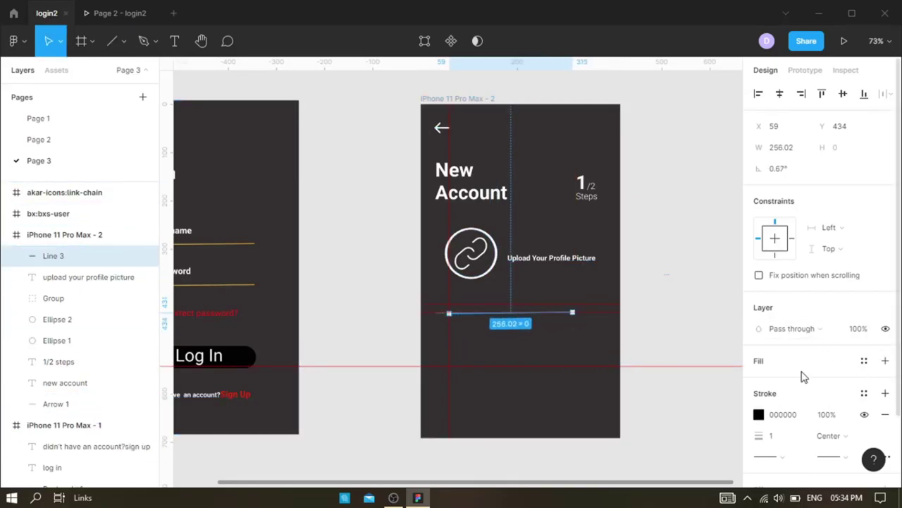
- Show the column layout grid on both the Log In and New Account frames
click(71, 425)
click(865, 297)
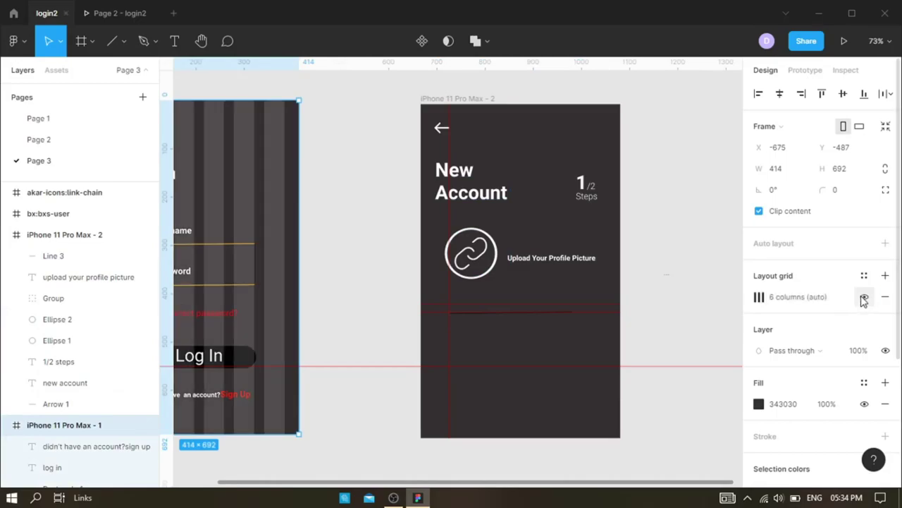
click(80, 235)
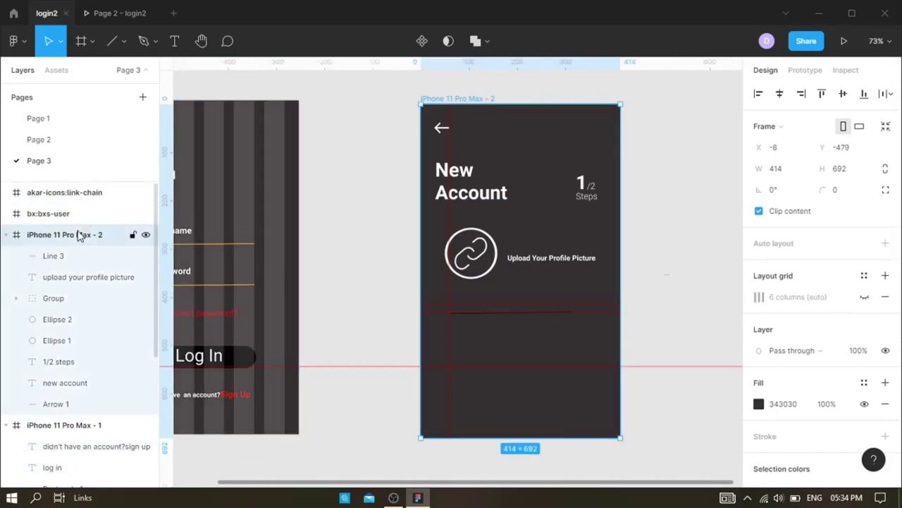
scroll(37, 270, down, 4)
scroll(66, 306, up, 3)
scroll(53, 296, up, 1)
click(49, 196)
click(44, 234)
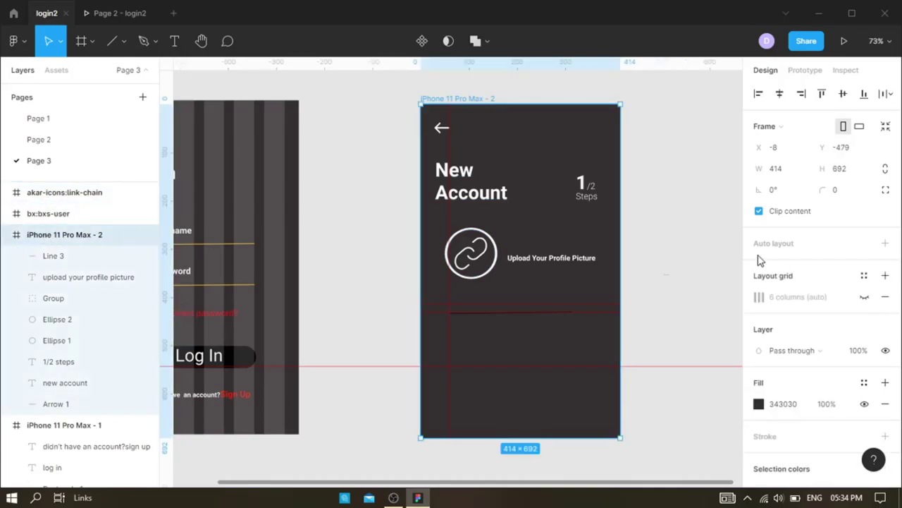
click(864, 297)
click(724, 309)
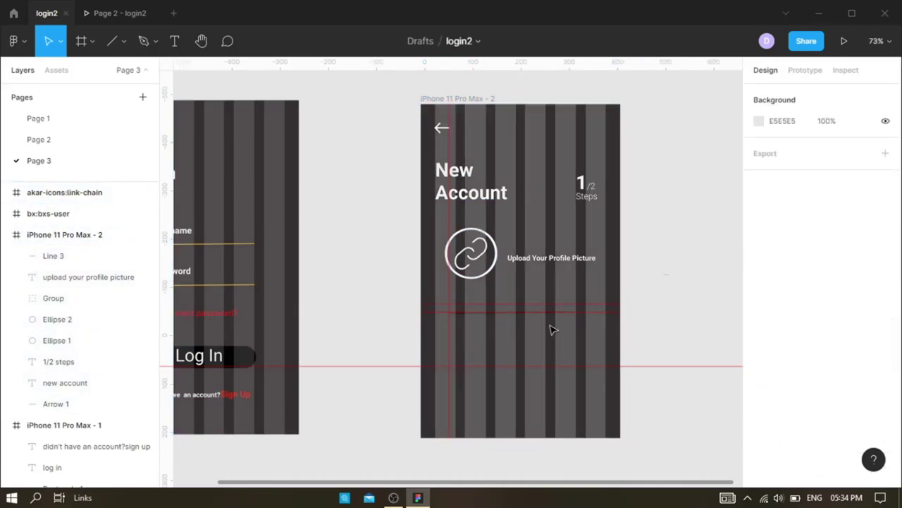
scroll(552, 330, up, 3)
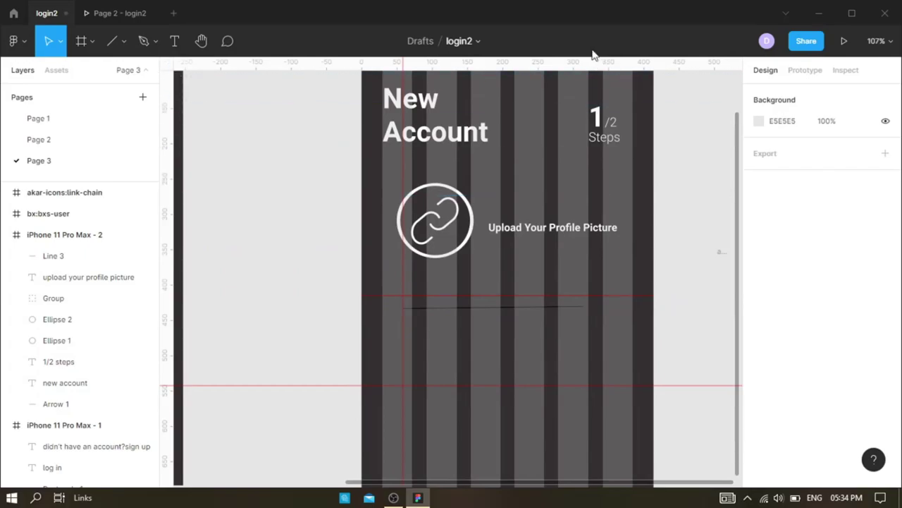
- Lengthen the underline and give it a 2 px gold EAAA2E stroke at 87%
click(519, 307)
drag(585, 308, 590, 308)
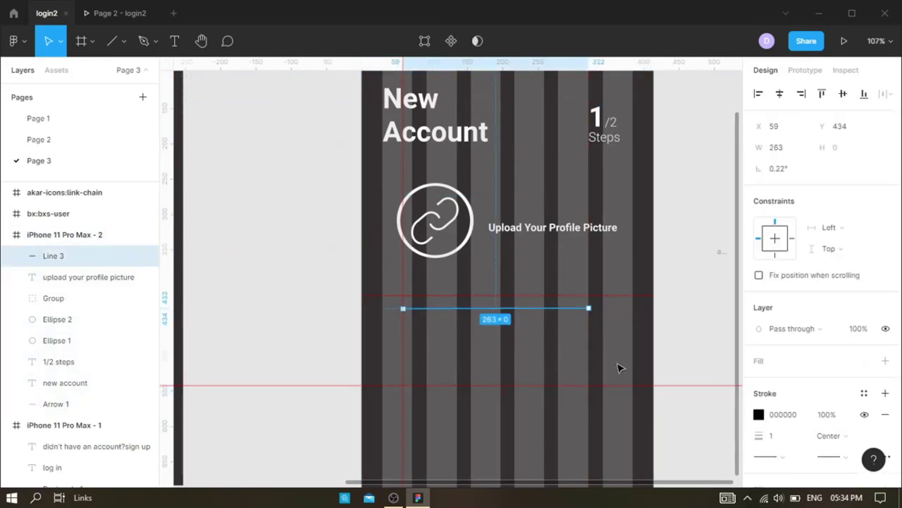
click(793, 435)
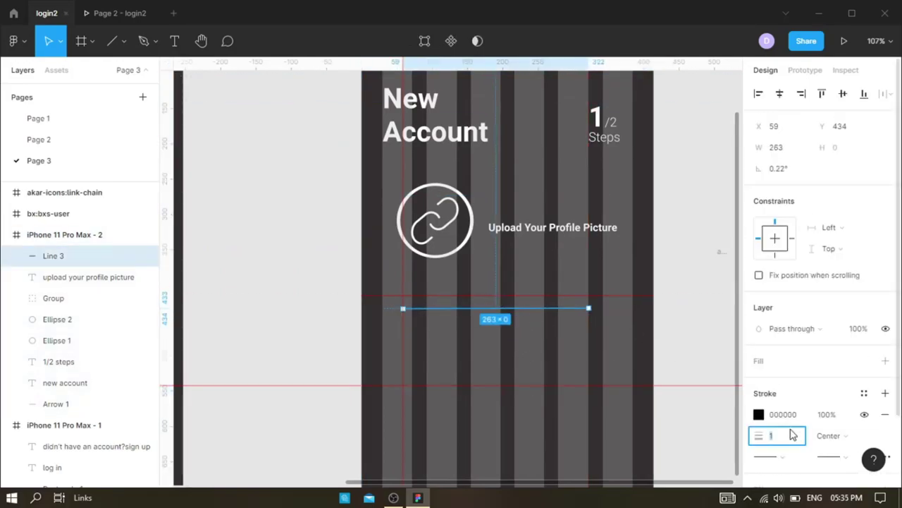
text(2)
click(758, 414)
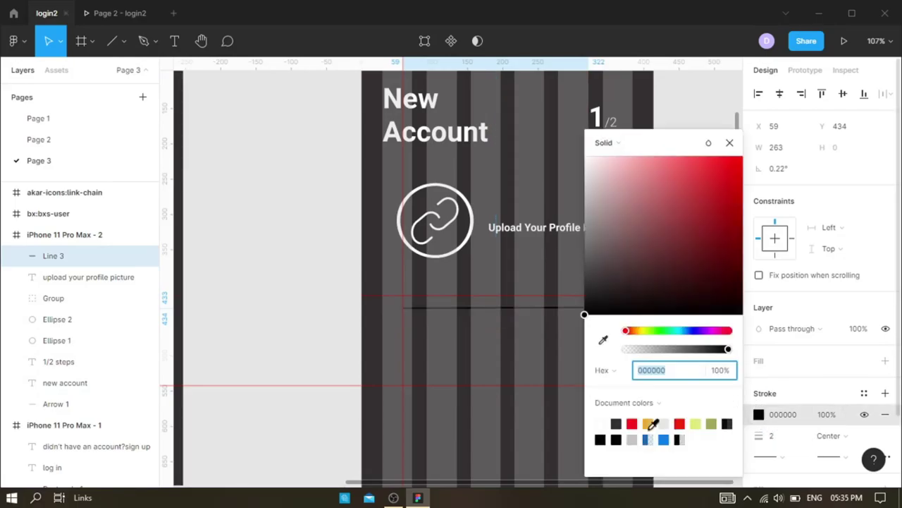
click(654, 424)
key(Escape)
- Duplicate the underline below as a second field line and space it further down
alt+drag(496, 308, 503, 365)
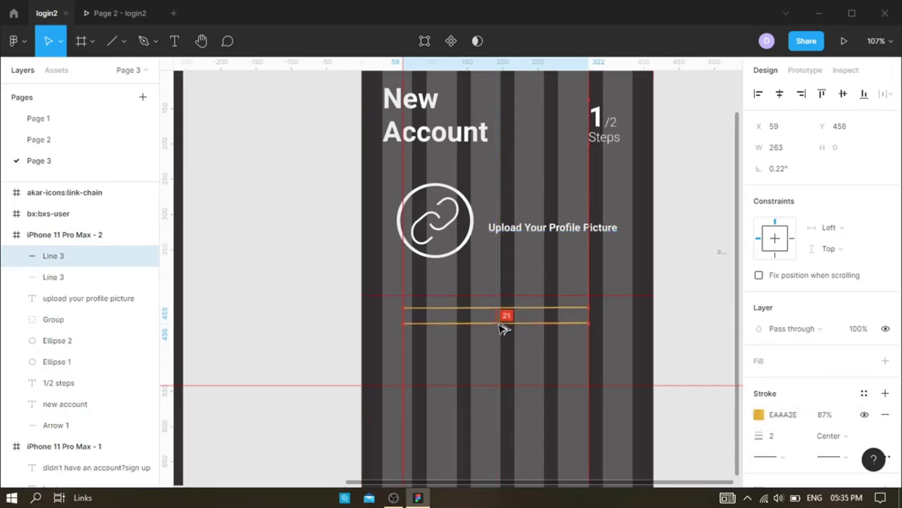
click(638, 345)
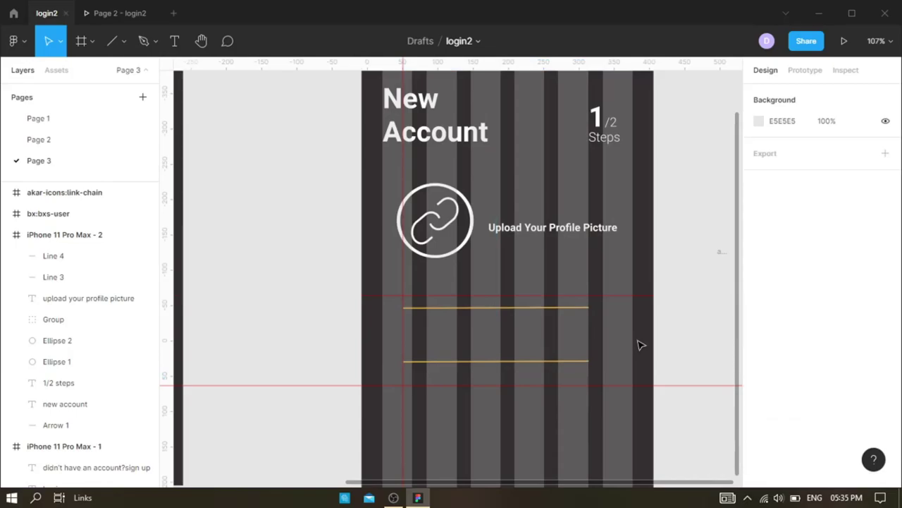
scroll(617, 341, down, 3)
click(223, 289)
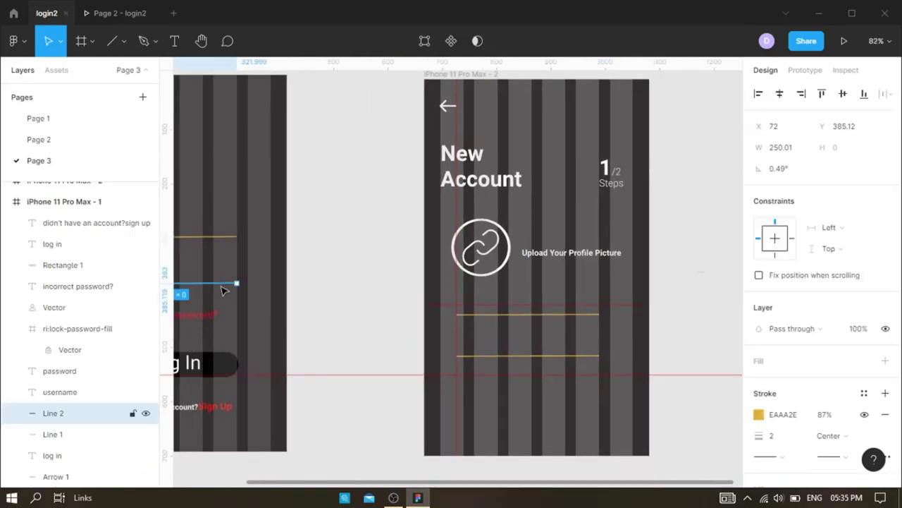
click(512, 313)
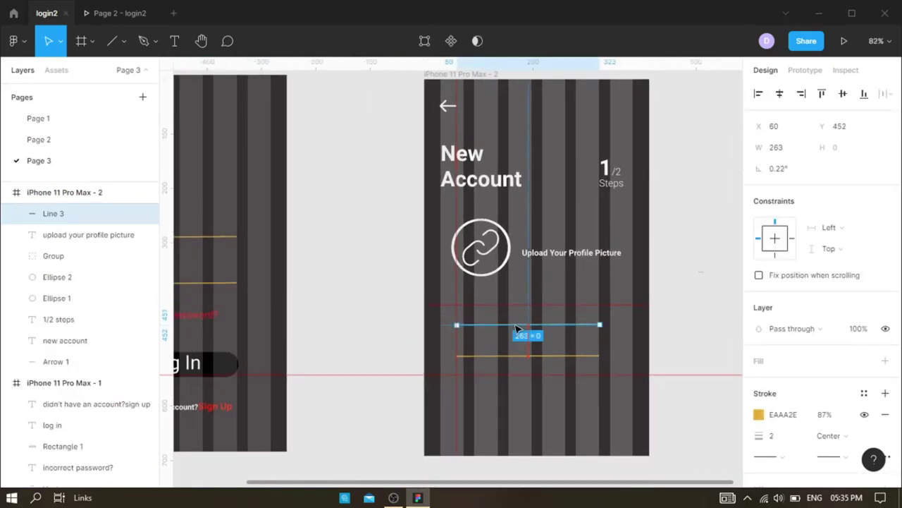
drag(514, 317, 511, 373)
click(522, 326)
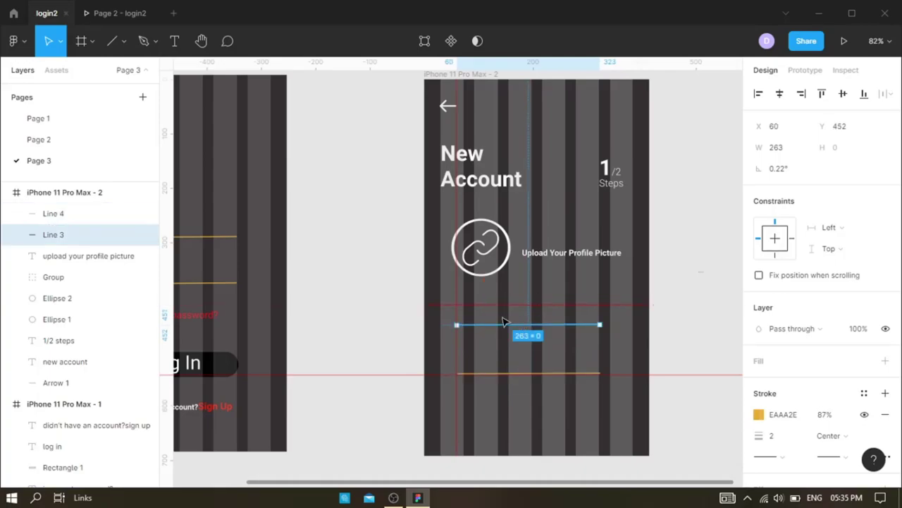
- Create the Name text box above the first underline
key(t)
drag(457, 305, 553, 319)
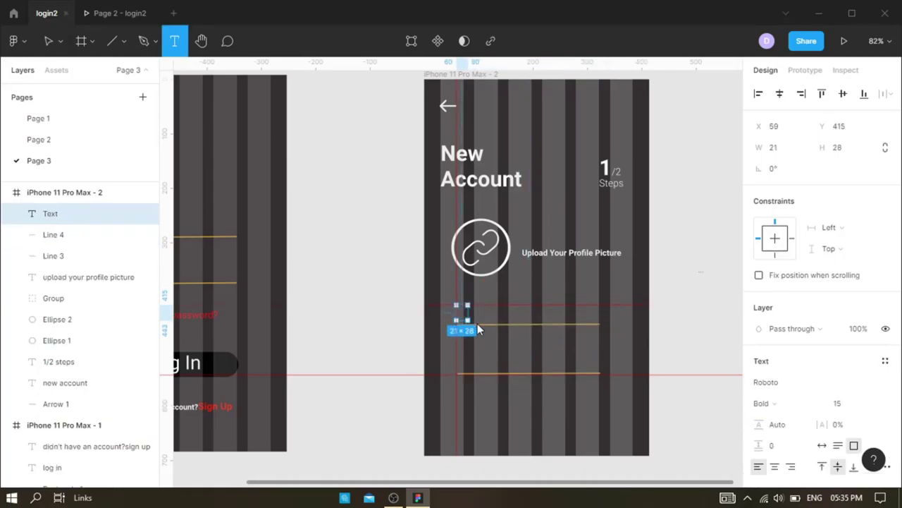
click(39, 139)
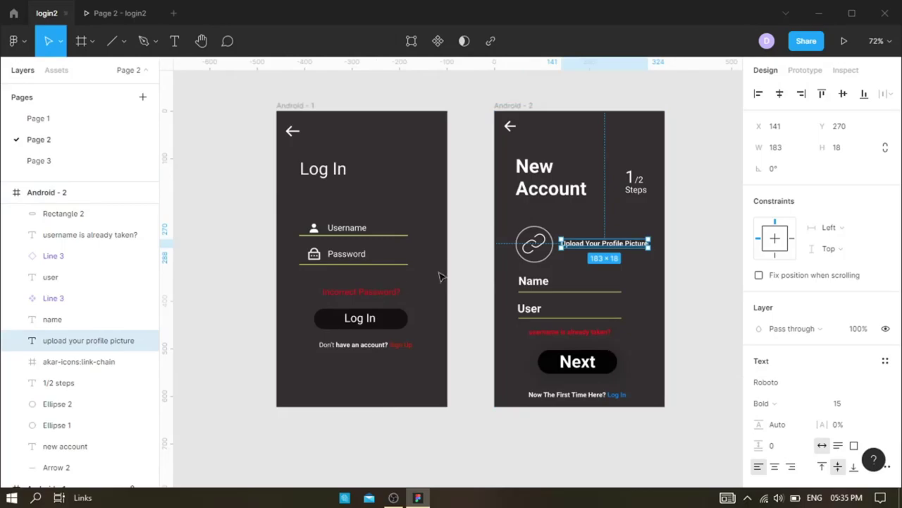
click(42, 161)
key(t)
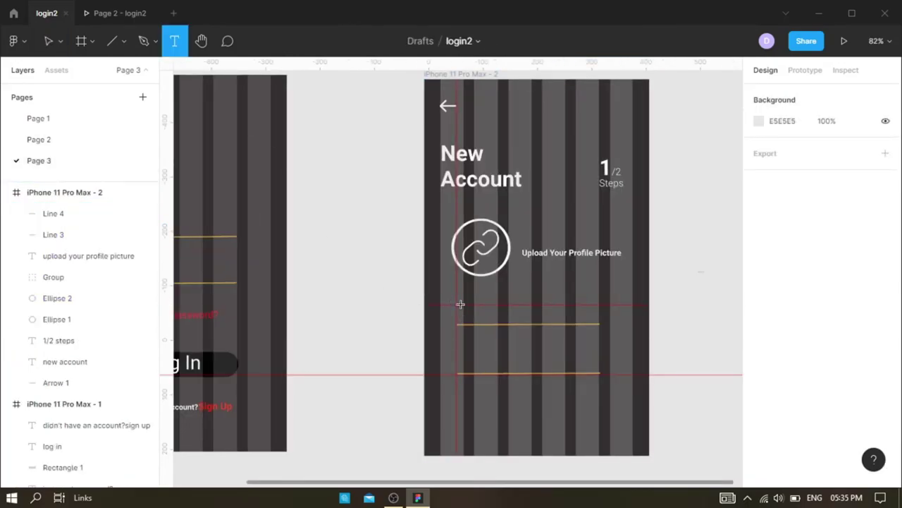
drag(459, 304, 572, 317)
text(Name)
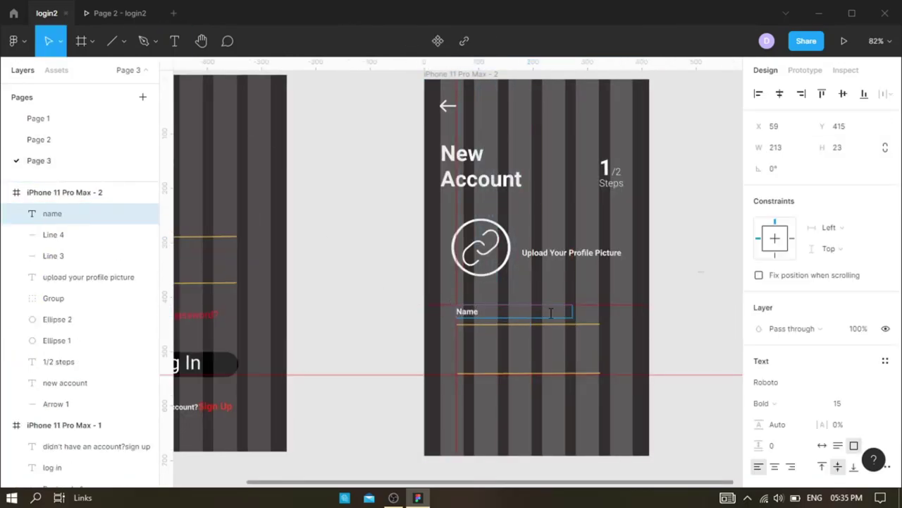
- Adjust the Name label's font size, trying 24 and 36 before settling
click(872, 403)
click(857, 361)
click(872, 403)
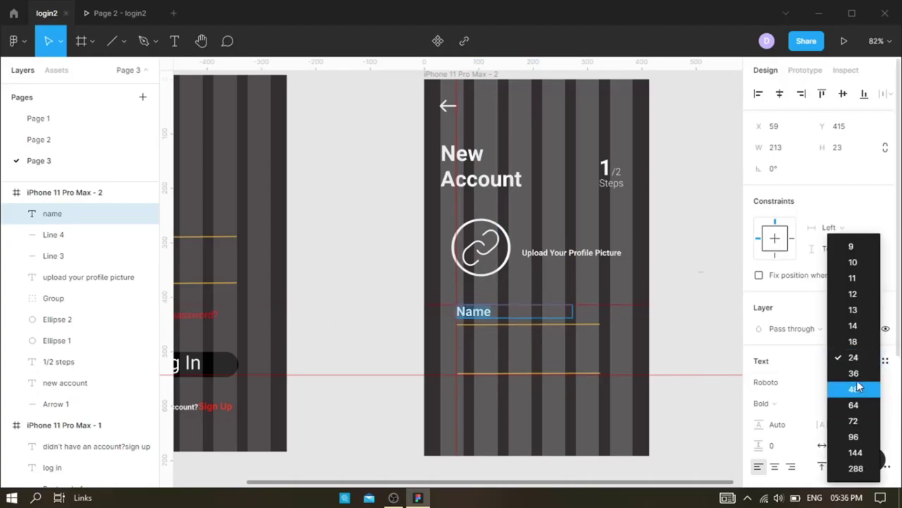
click(857, 372)
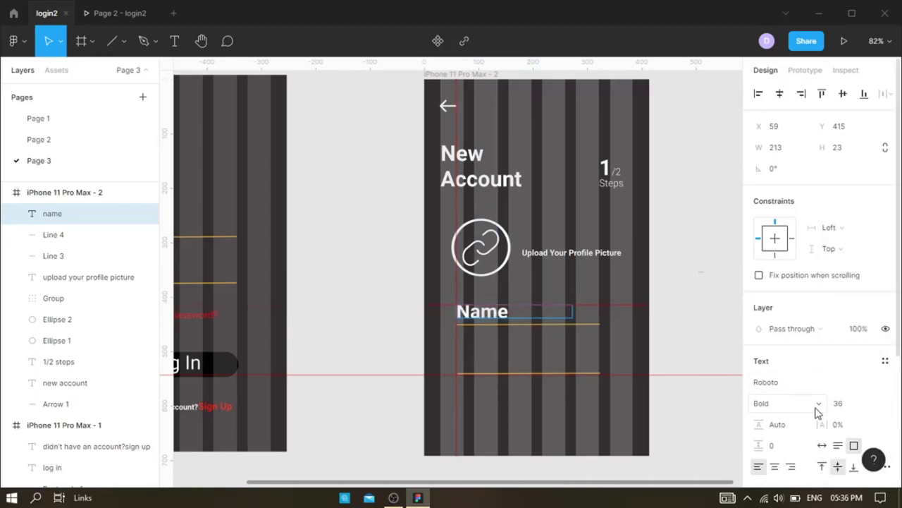
click(871, 404)
click(856, 361)
double_click(477, 310)
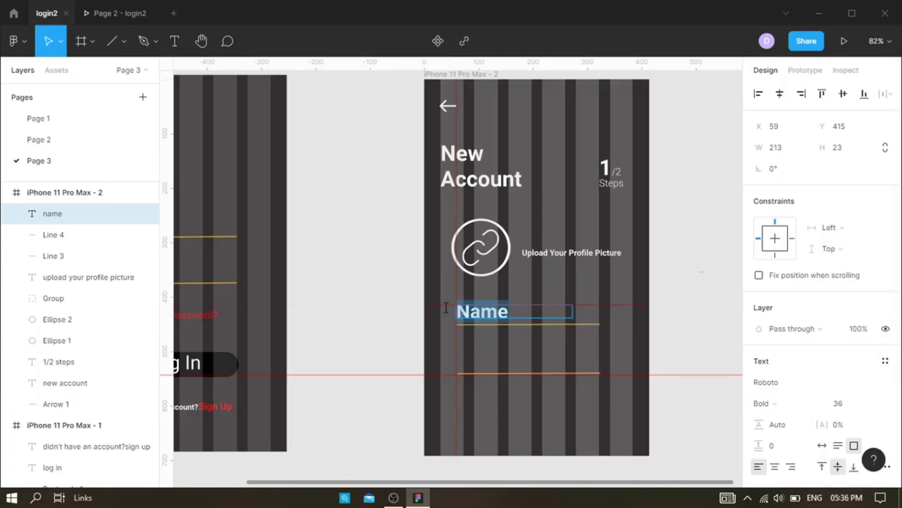
click(872, 403)
click(857, 308)
- Check the Android design's Name label for reference
click(28, 139)
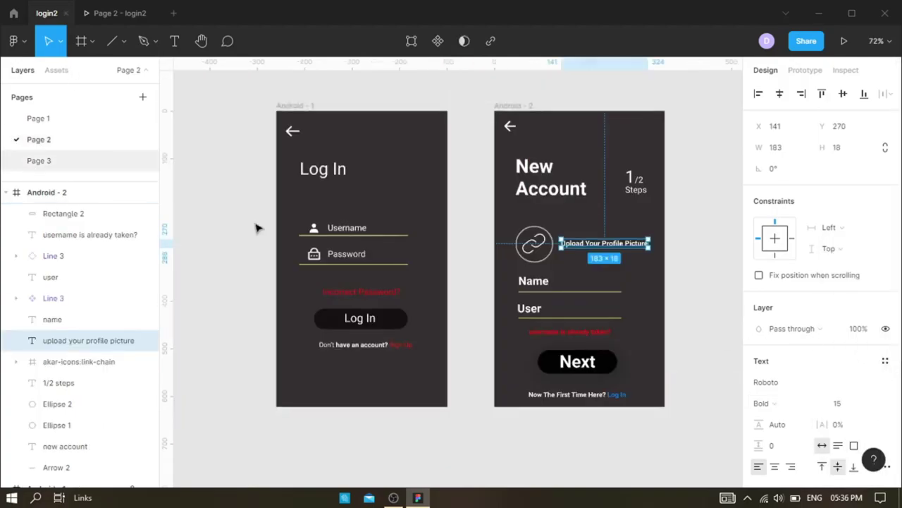
click(52, 319)
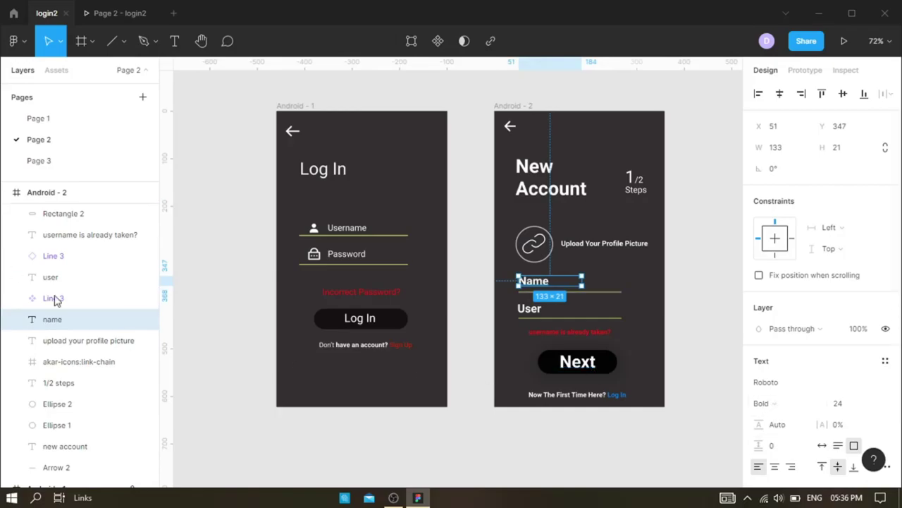
click(39, 160)
click(439, 419)
scroll(525, 356, down, 1)
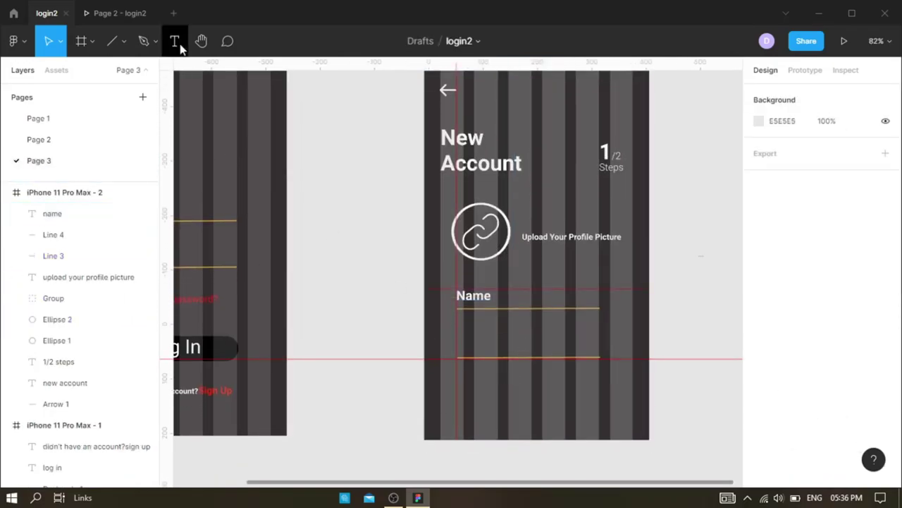
- Add a 'User' label and nudge it up above the second underline
click(175, 40)
drag(458, 340, 539, 350)
text(User)
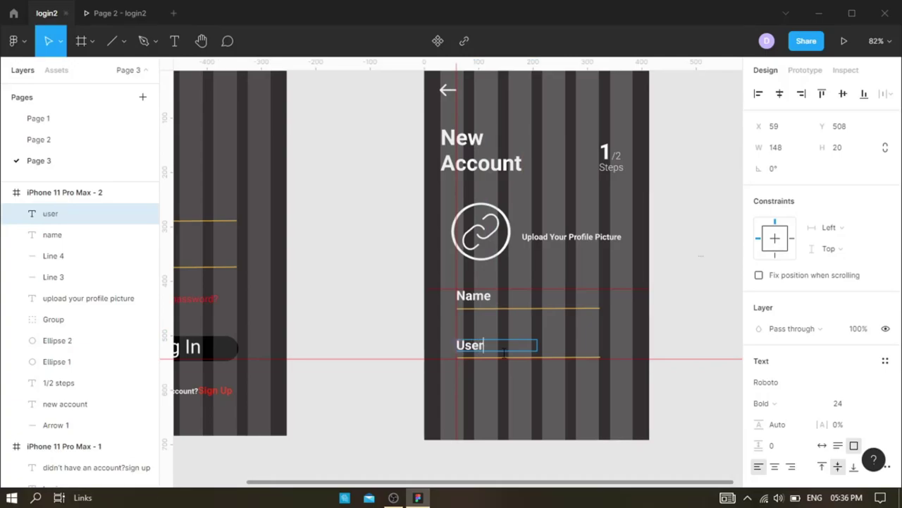
click(44, 143)
click(44, 161)
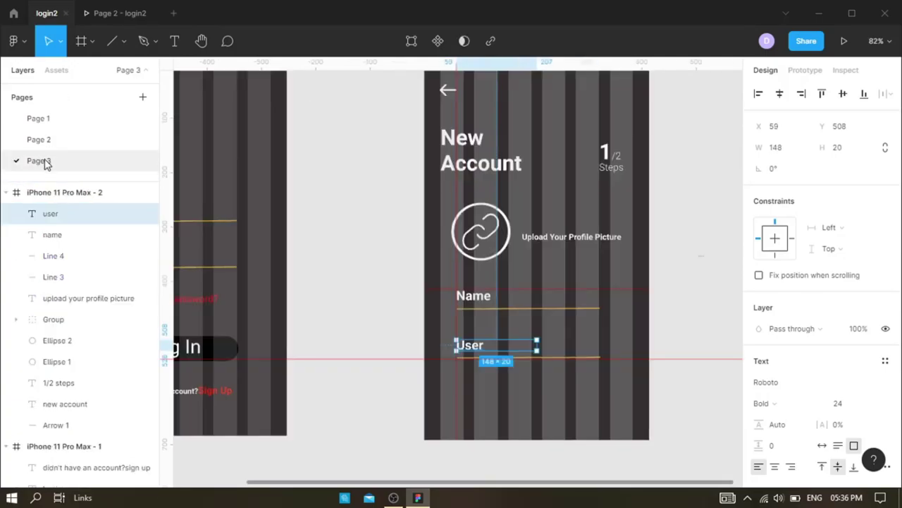
click(536, 328)
ctrl+scroll(469, 345, up, 3)
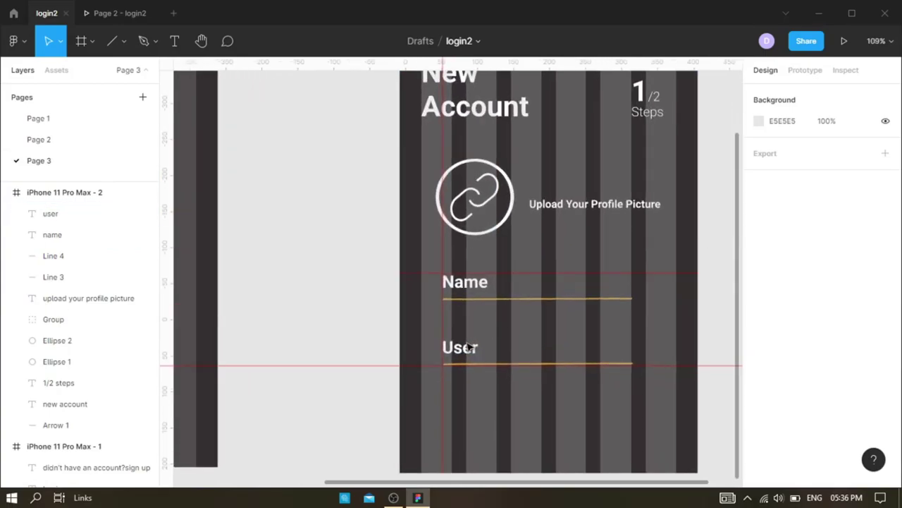
mouse_move(469, 345)
mouse_down()
mouse_move(469, 337)
mouse_move(474, 356)
mouse_up()
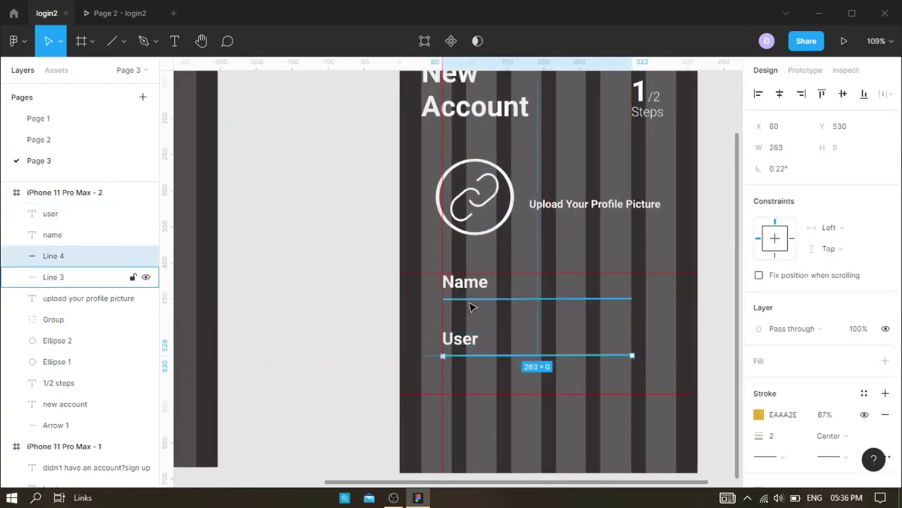
click(548, 416)
- Type the 'Username Is Already Taken?' error into a text box below the User field
ctrl+scroll(548, 417, down, 4)
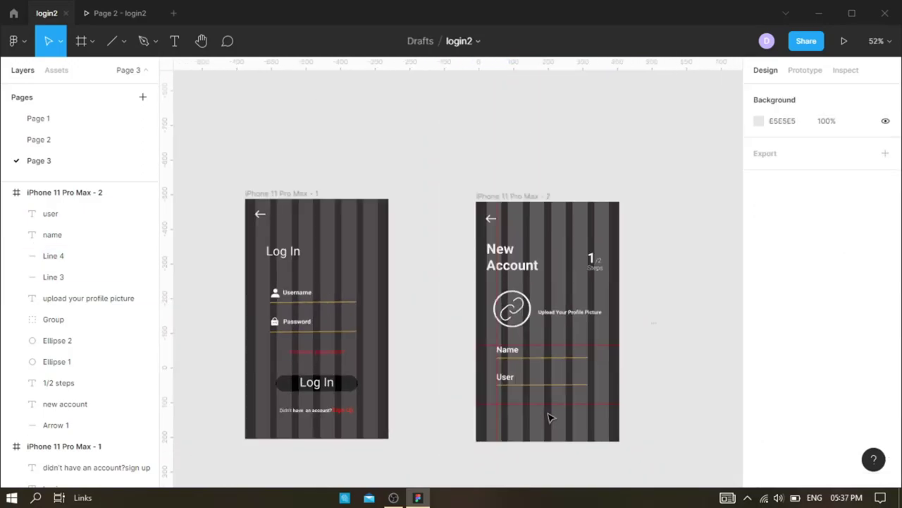
click(56, 139)
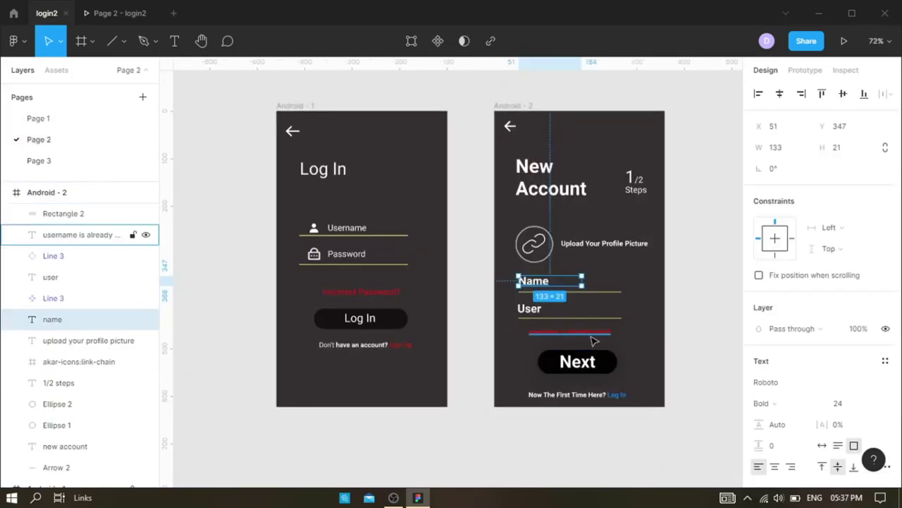
click(39, 160)
click(174, 40)
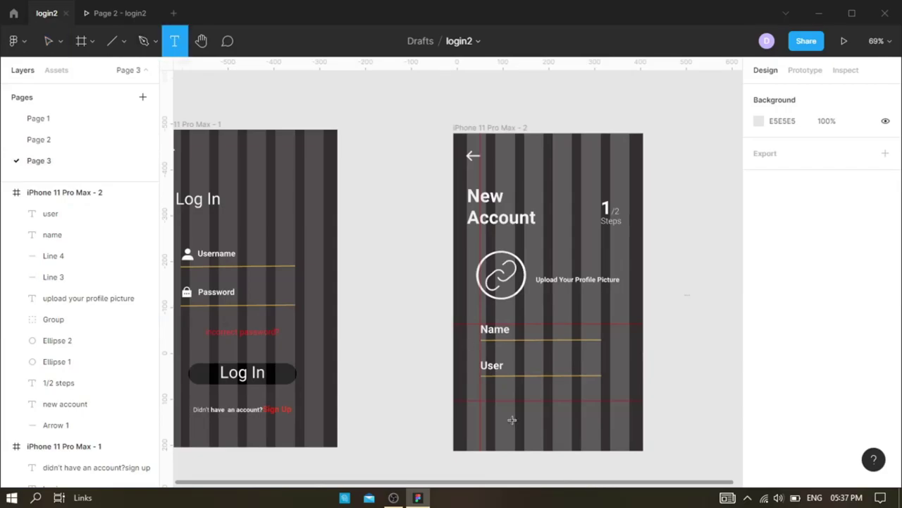
drag(495, 396, 600, 397)
text(Username Is Alread)
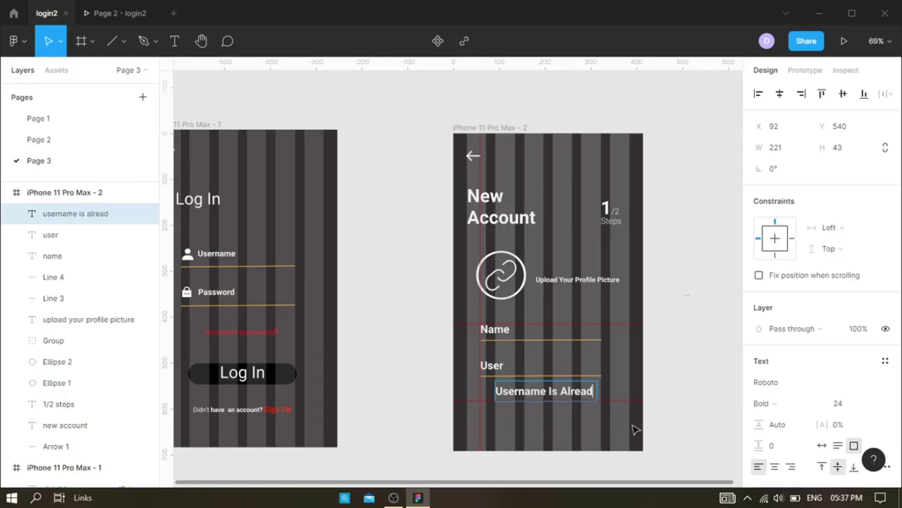
text(y)
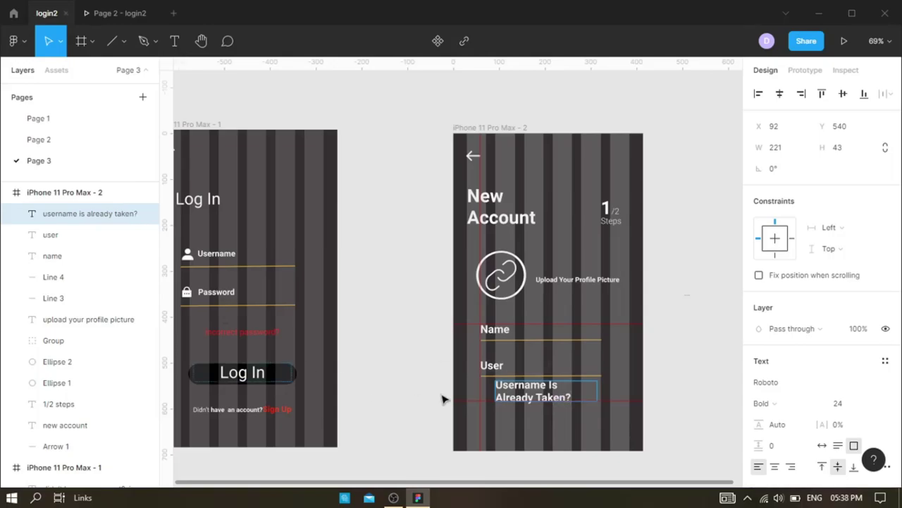
- Make the error text auto width, size 18, with a red FA1919 fill
click(822, 445)
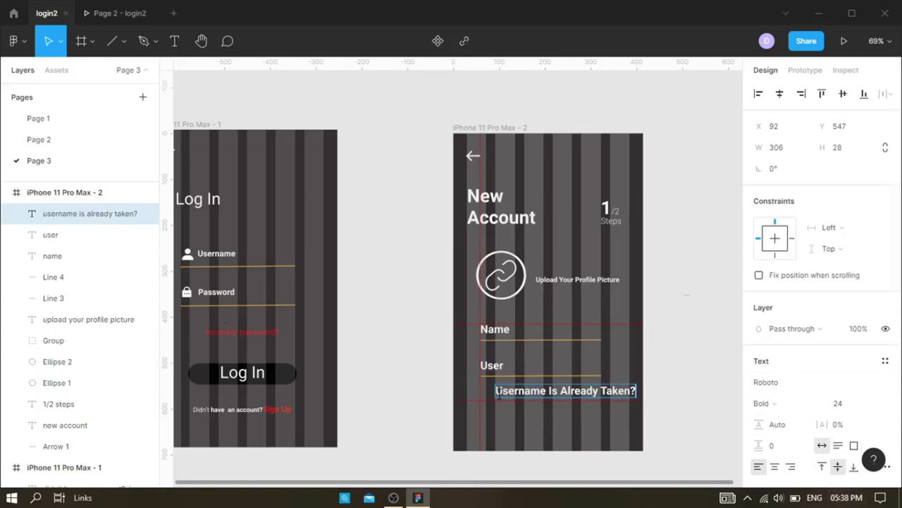
key(Return)
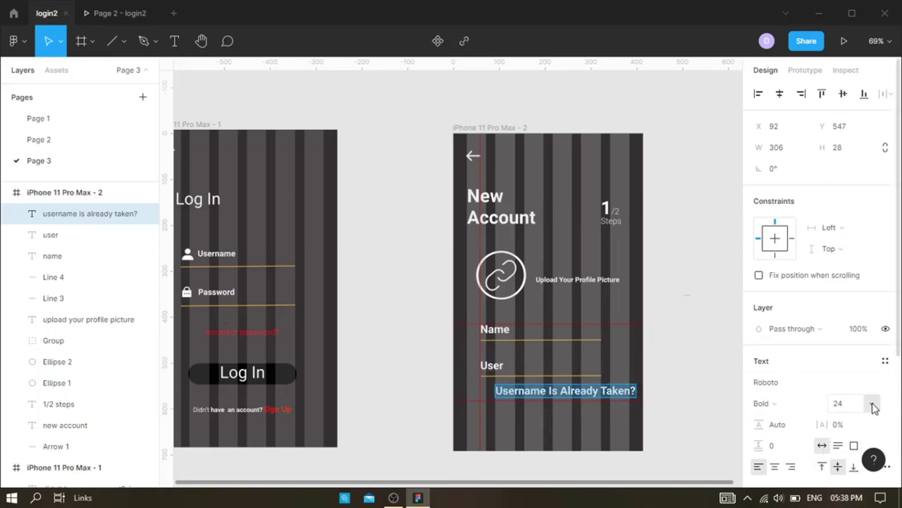
click(872, 402)
click(839, 341)
scroll(750, 362, down, 2)
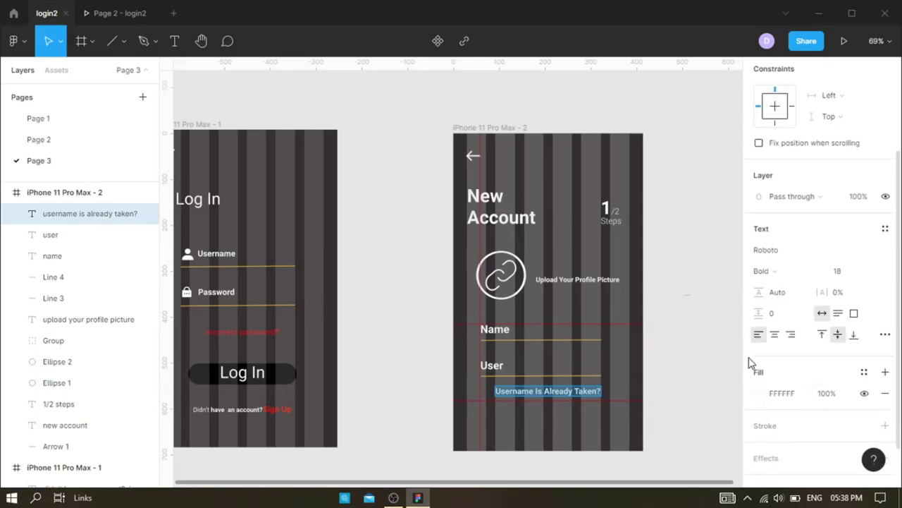
click(759, 393)
click(649, 422)
click(730, 142)
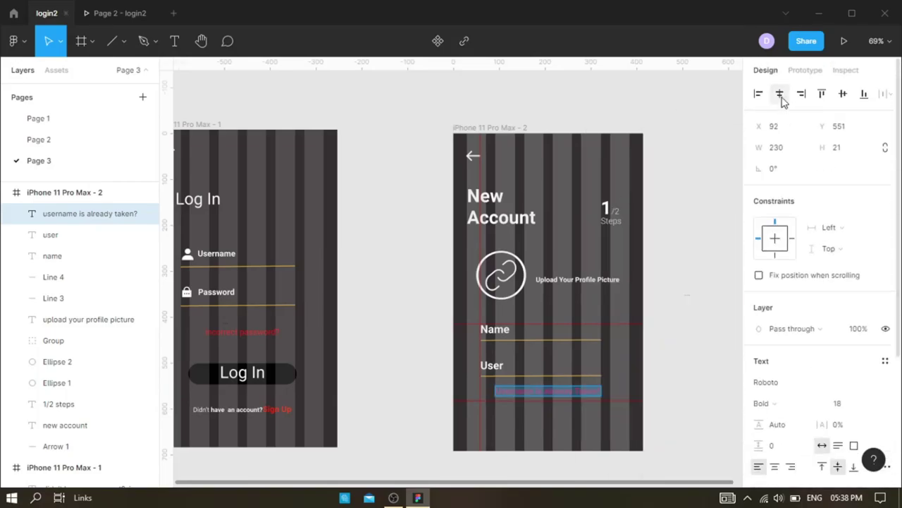
- Check type settings against the Android design and start a text box for the Next label
click(35, 139)
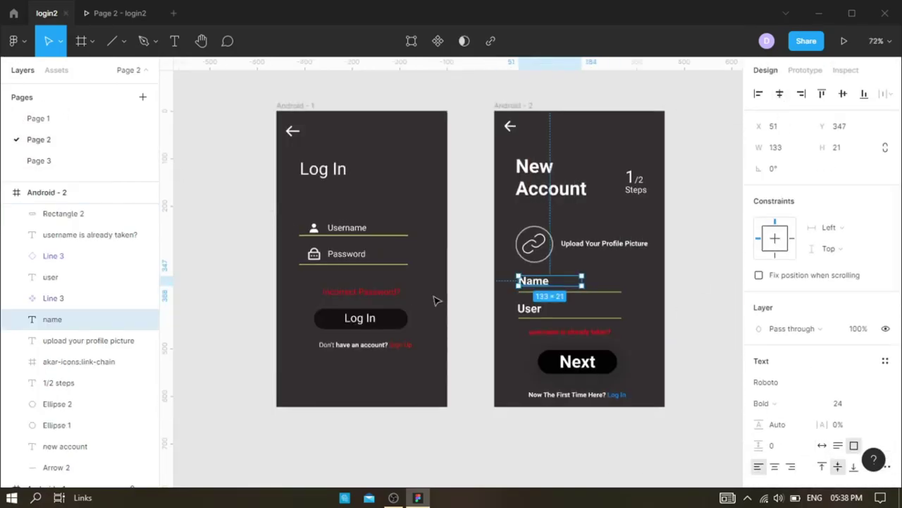
click(39, 160)
scroll(864, 380, down, 2)
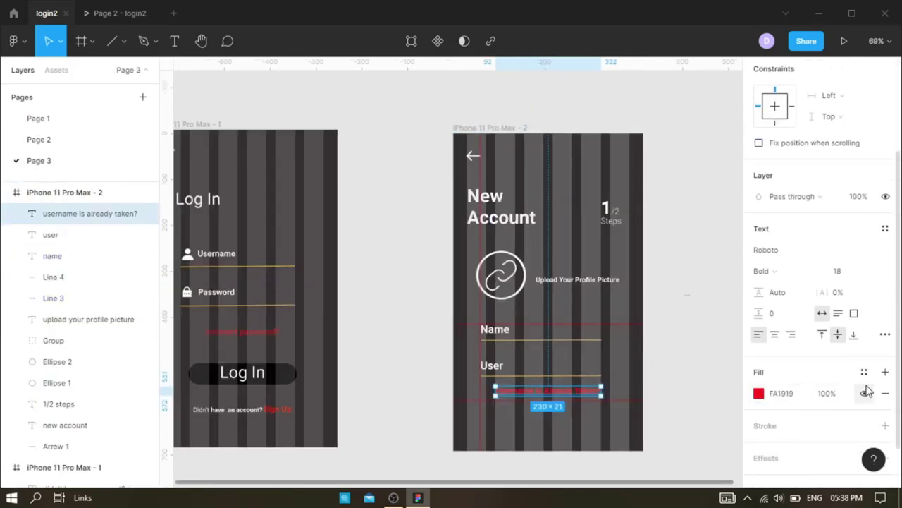
click(885, 334)
click(729, 143)
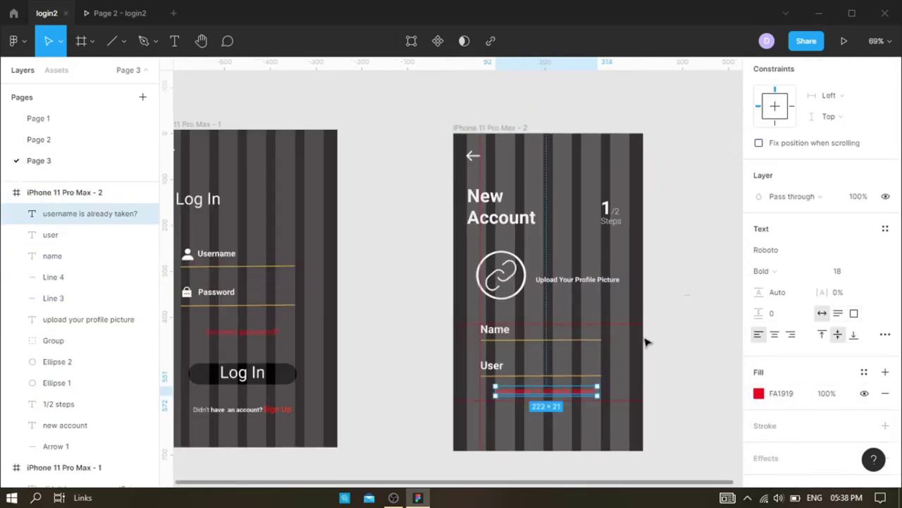
click(38, 138)
click(38, 160)
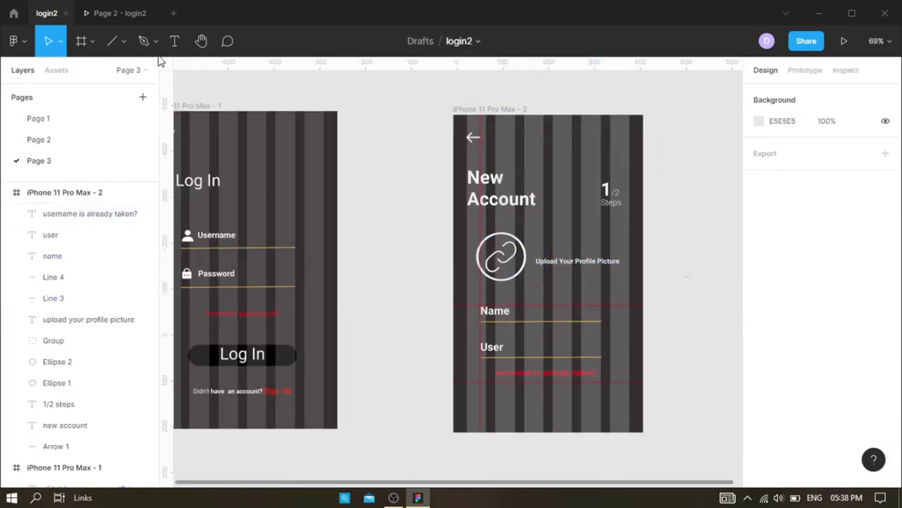
click(180, 47)
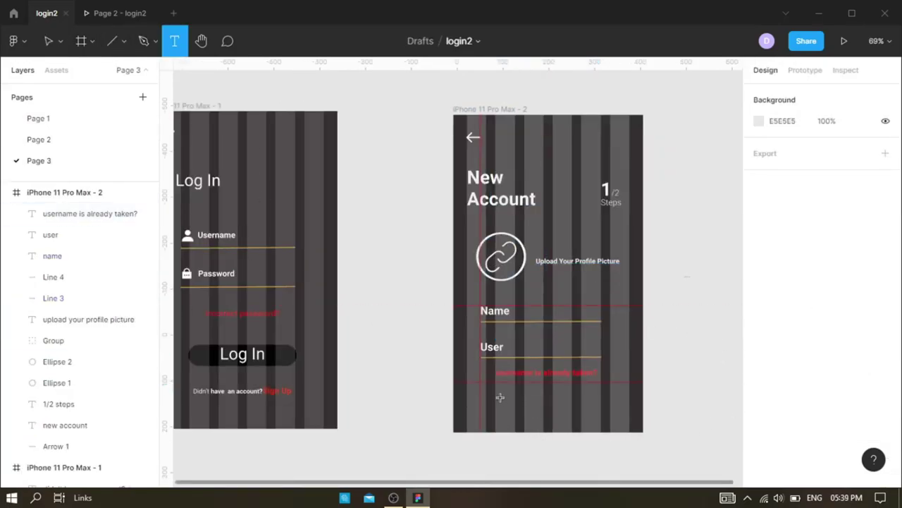
drag(495, 397, 596, 413)
- Style the new NEXT text at size 36, all capitals, Regular weight
text(n)
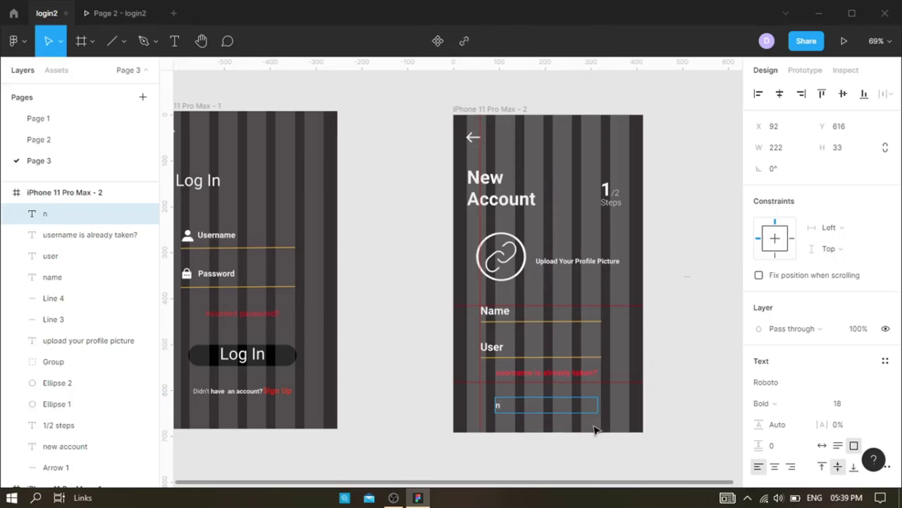
click(871, 406)
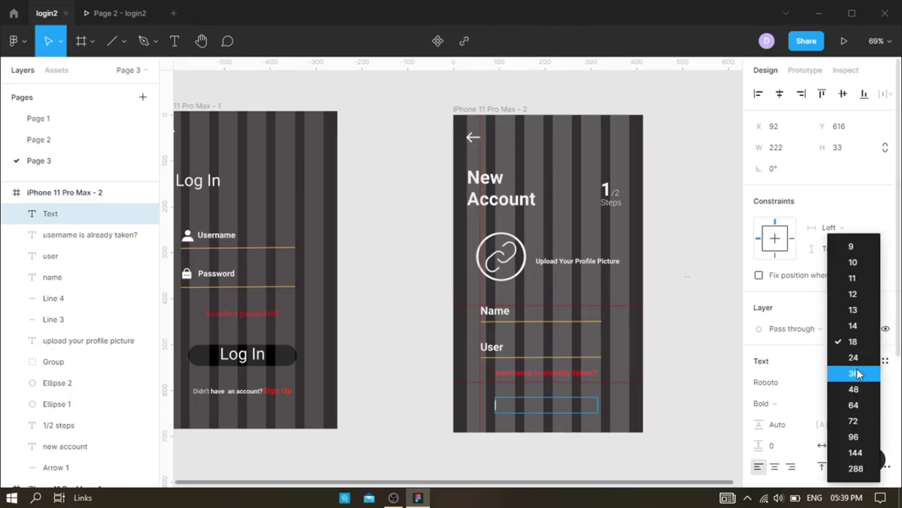
click(856, 373)
scroll(861, 415, down, 3)
click(885, 334)
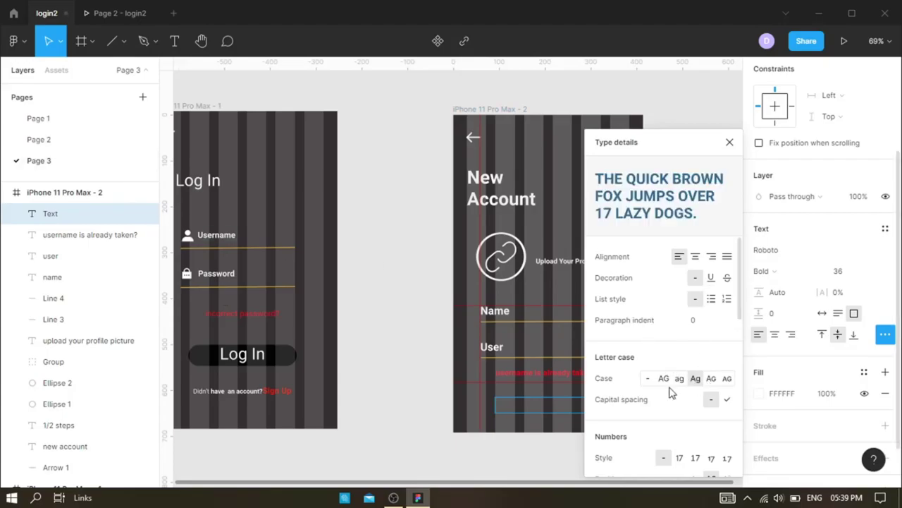
click(696, 380)
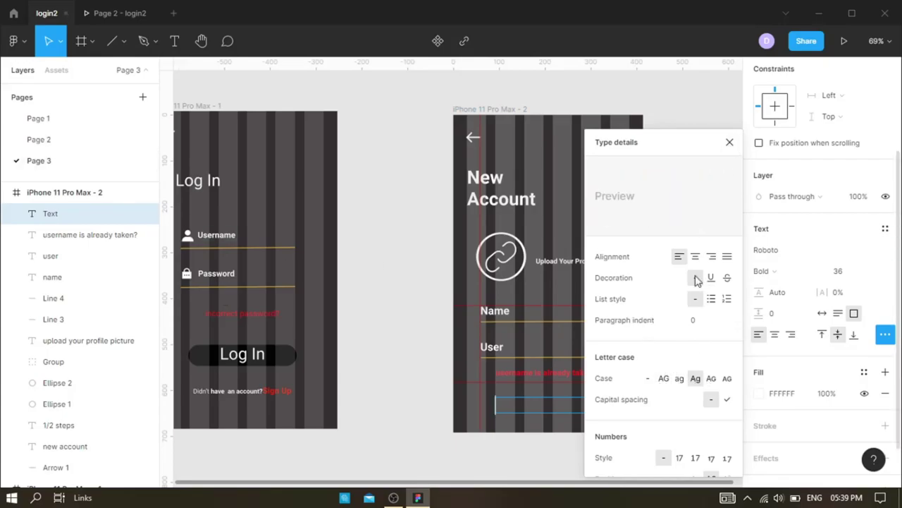
click(666, 380)
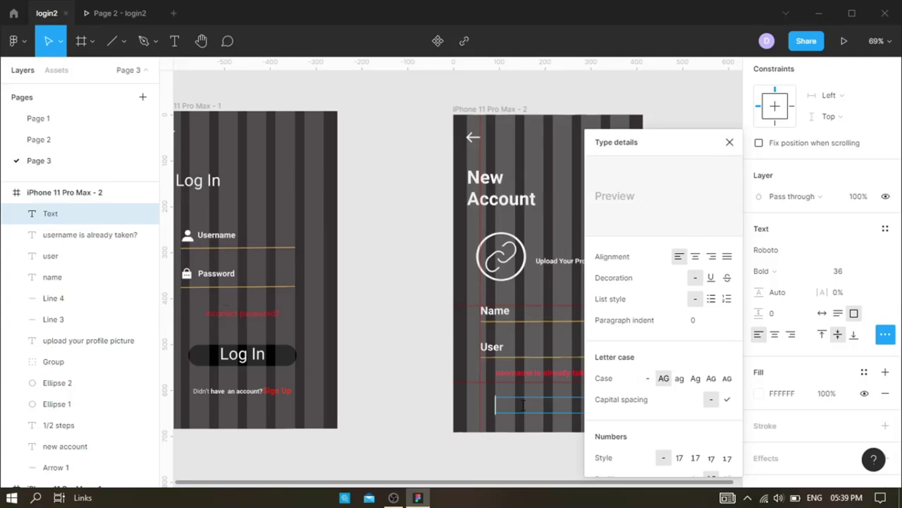
click(730, 141)
click(809, 272)
click(784, 239)
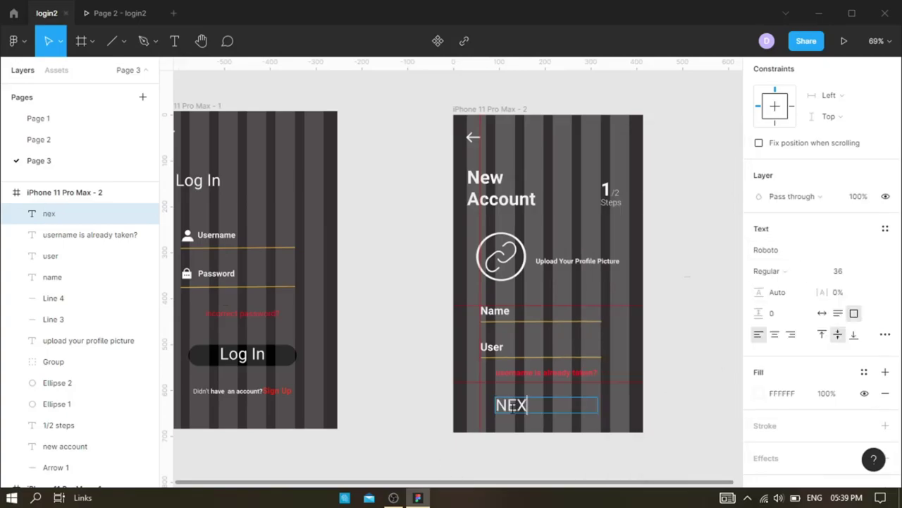
- After checking the Android Next button, make NEXT auto-width and centre-aligned
click(41, 141)
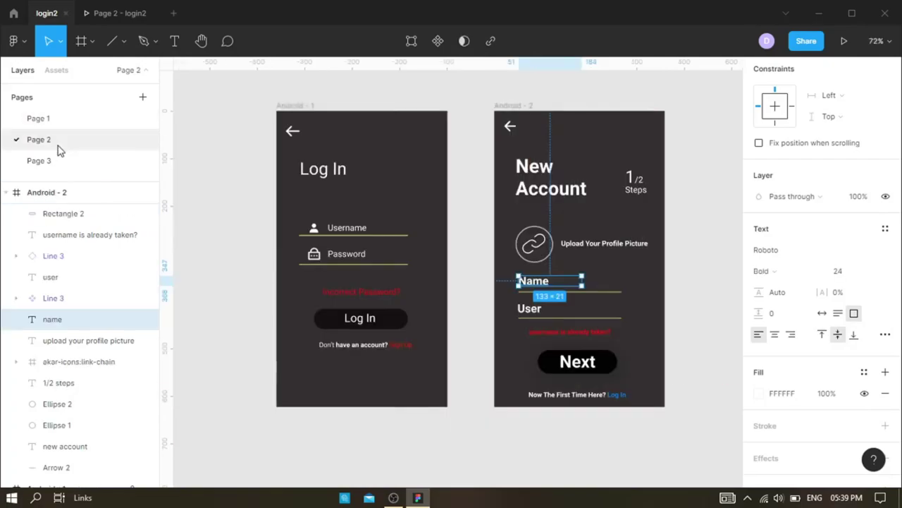
click(40, 161)
click(781, 274)
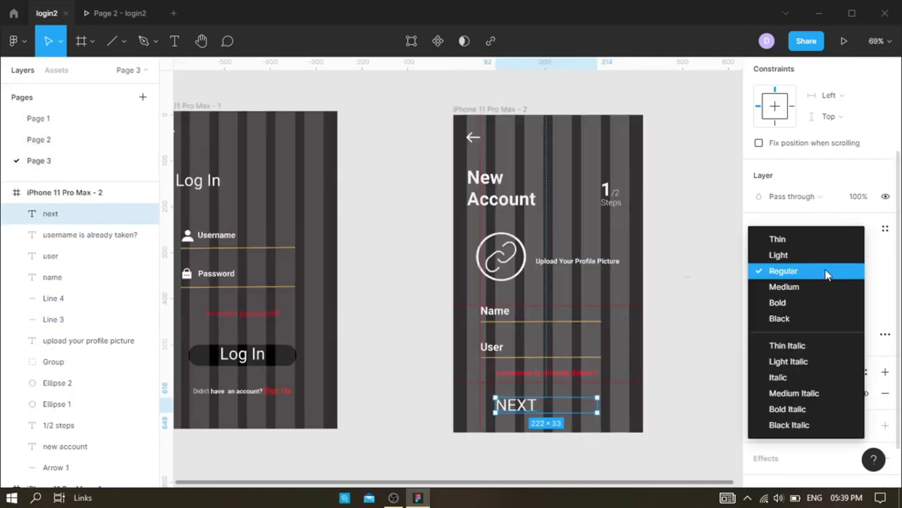
click(376, 225)
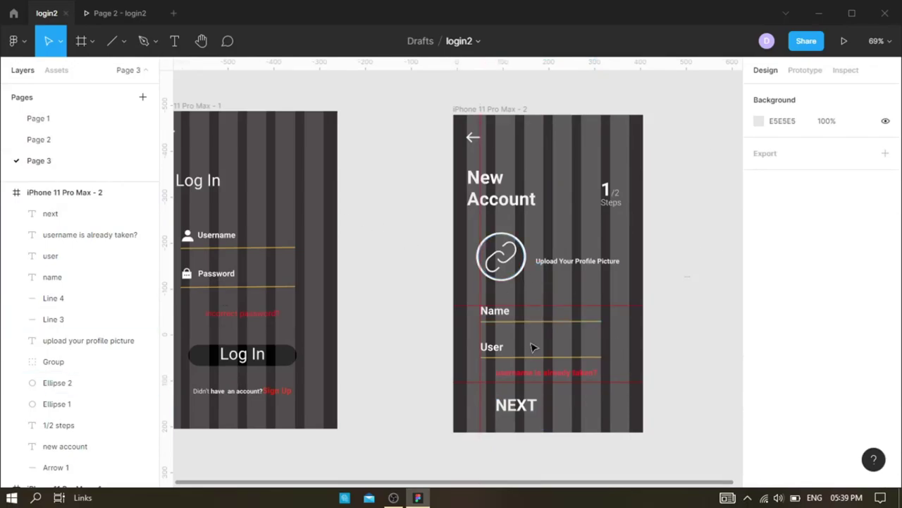
click(525, 414)
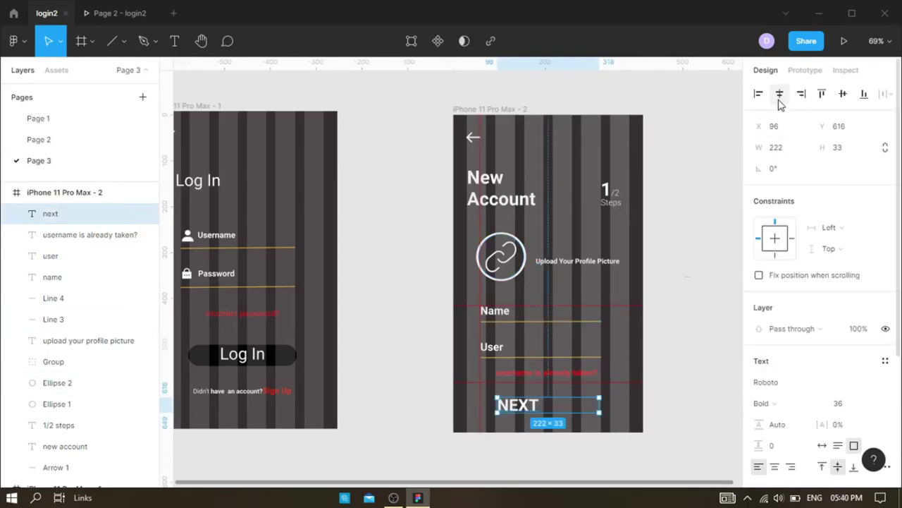
click(822, 445)
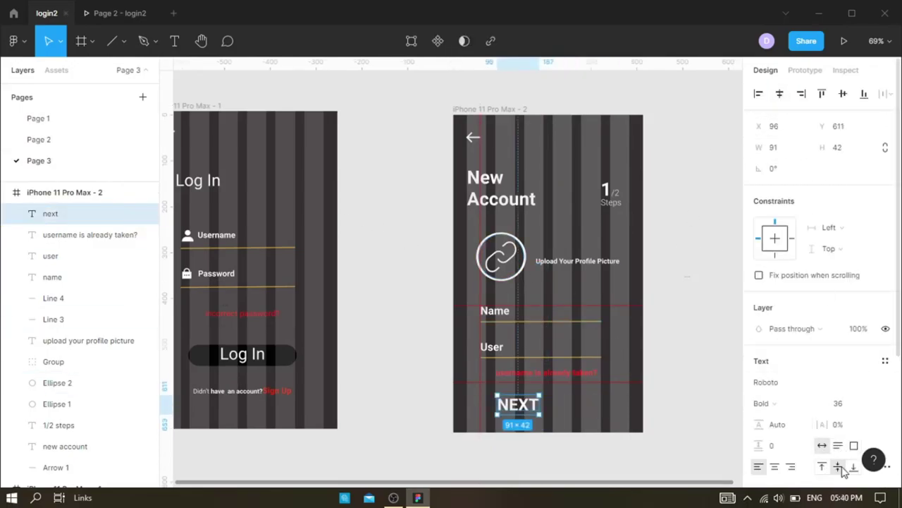
click(775, 469)
click(123, 41)
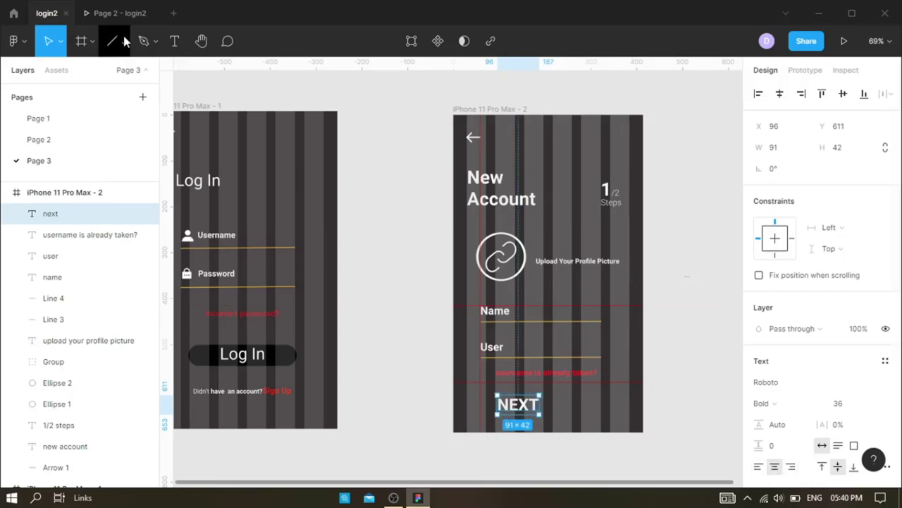
- Draw a rectangle behind the NEXT label and centre it in the frame
click(100, 73)
drag(487, 396, 597, 421)
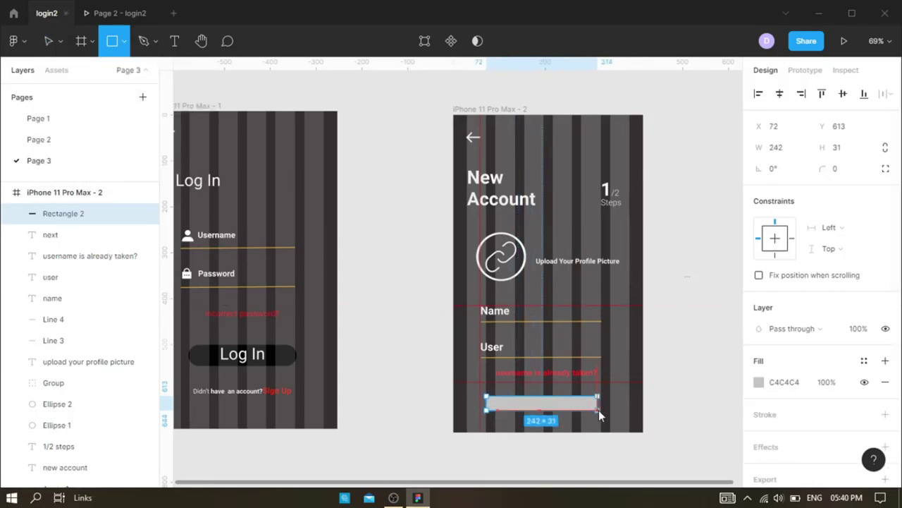
right_click(540, 421)
click(588, 191)
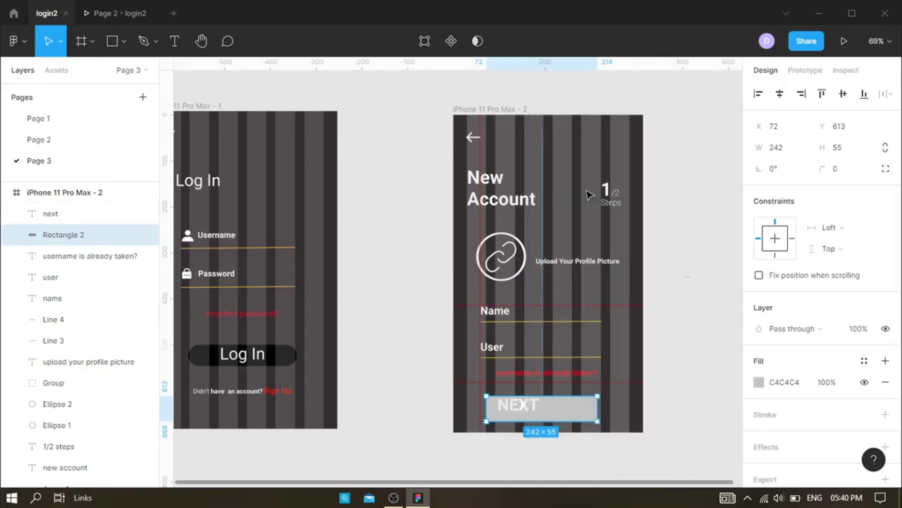
drag(522, 407, 517, 404)
click(530, 403)
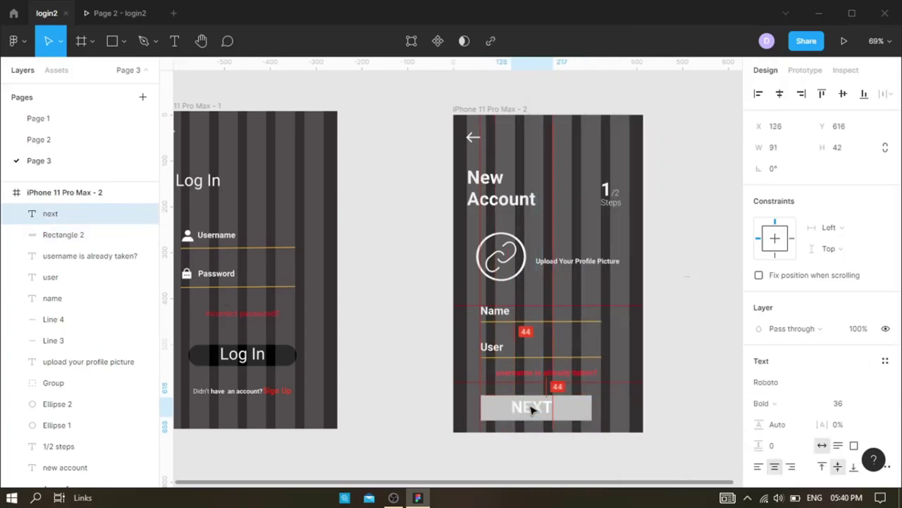
scroll(783, 409, down, 2)
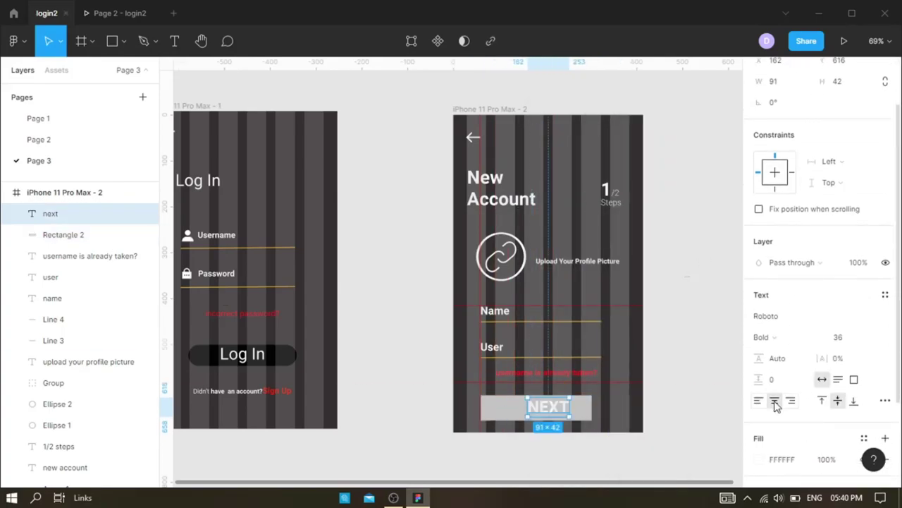
drag(585, 411, 596, 414)
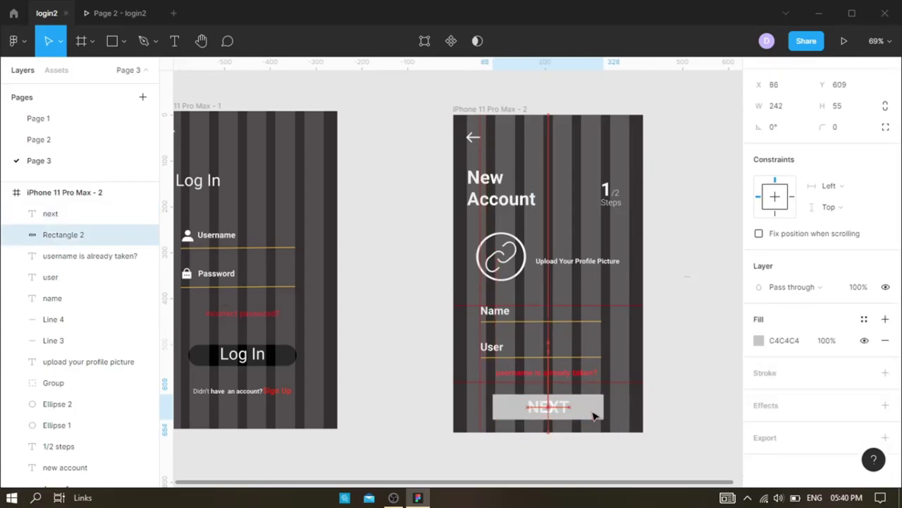
scroll(789, 181, up, 1)
- Give the rectangle a 50 corner radius and a black fill to form a pill
click(858, 172)
text(50)
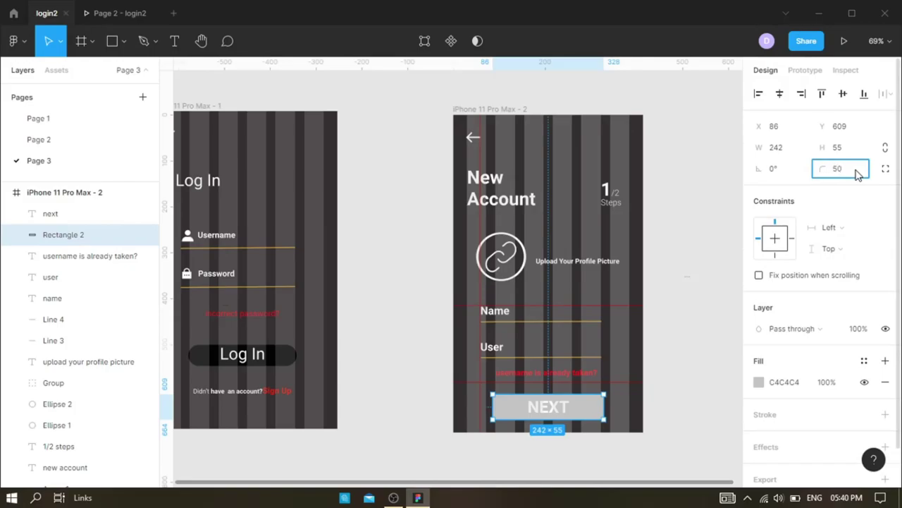
key(Return)
click(759, 382)
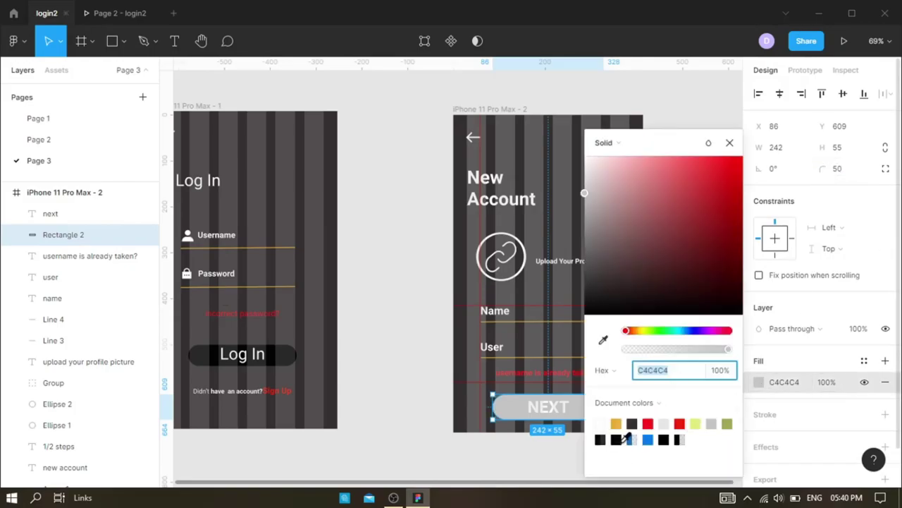
click(629, 427)
click(729, 143)
- Hide the New Account frame's column layout grid
scroll(729, 336, down, 1)
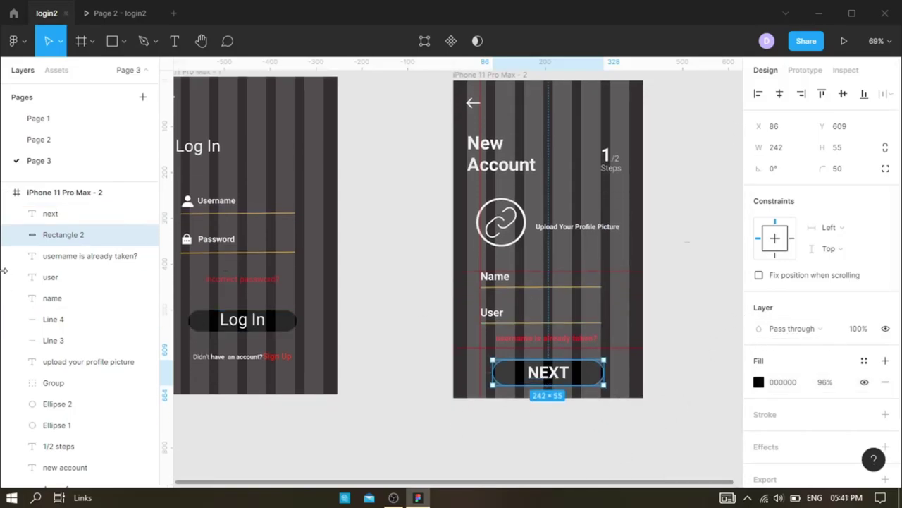
click(77, 192)
click(865, 297)
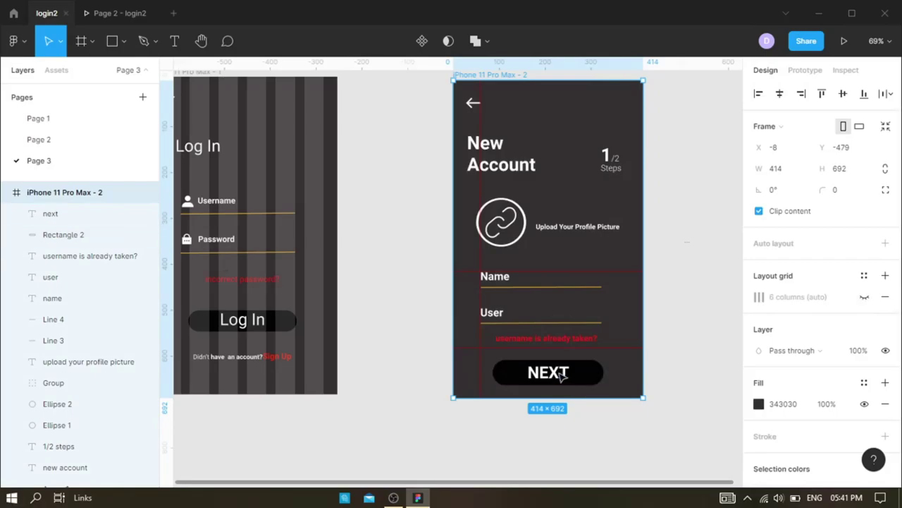
- Lengthen the Log In frame and place a horizontal guide for the frame bottoms
click(592, 404)
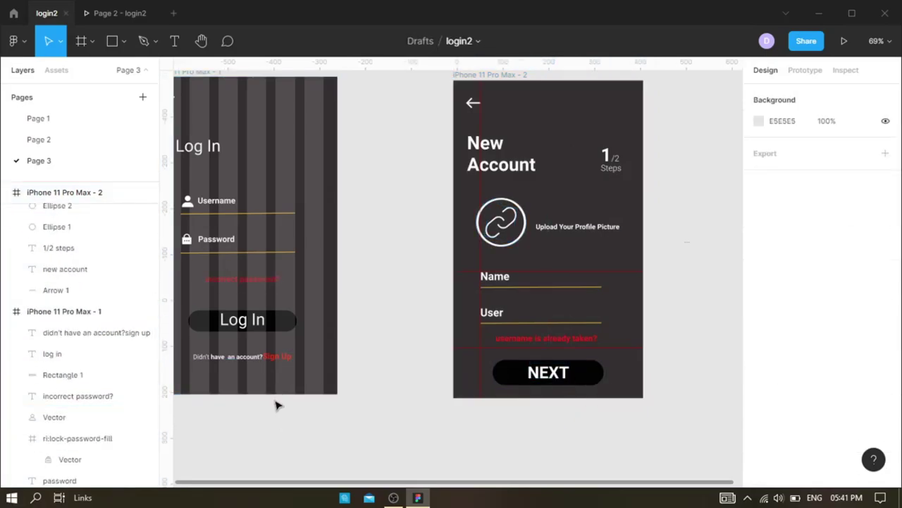
click(64, 311)
drag(248, 394, 249, 416)
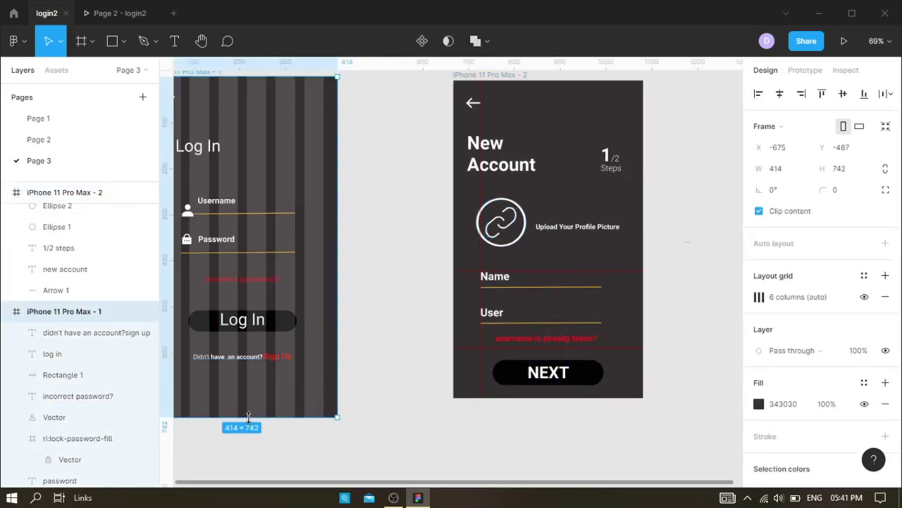
drag(453, 351, 484, 417)
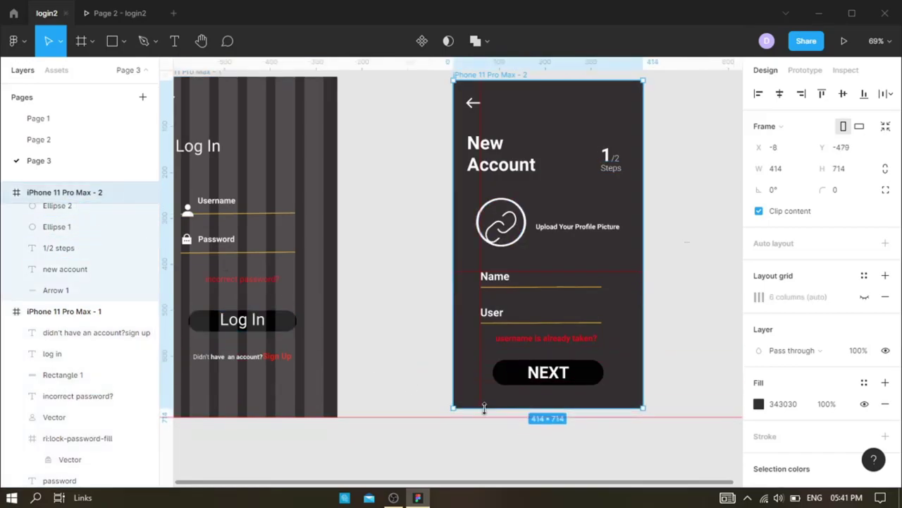
- Hide the Log In grid, extend it to the guide, and nudge the guide up
click(446, 426)
click(63, 311)
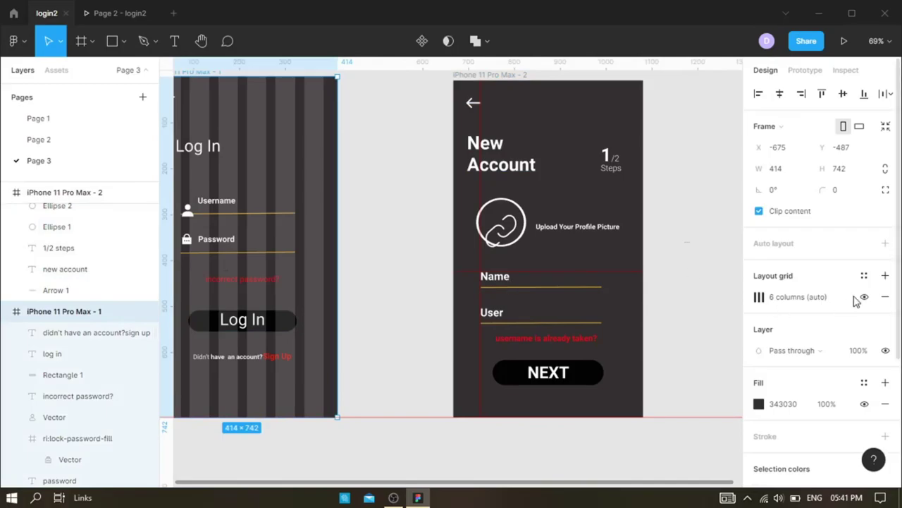
click(864, 297)
scroll(419, 294, down, 3)
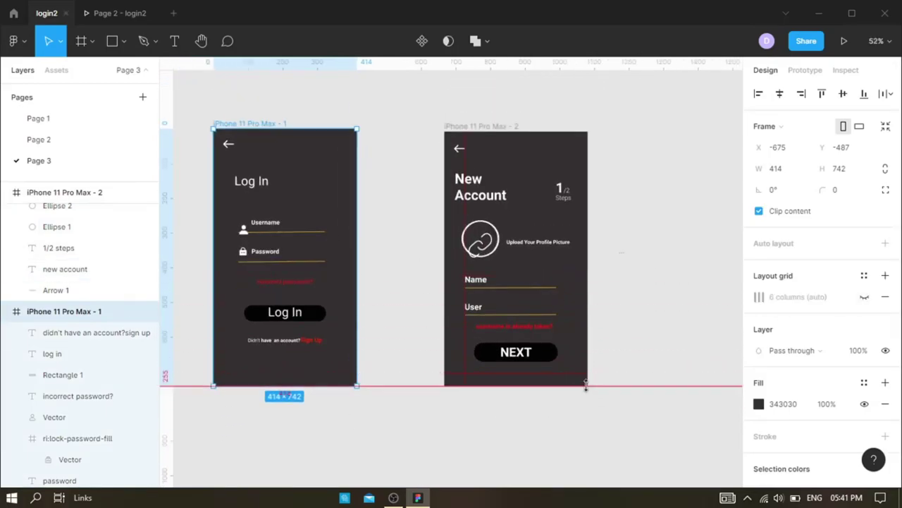
drag(326, 388, 318, 397)
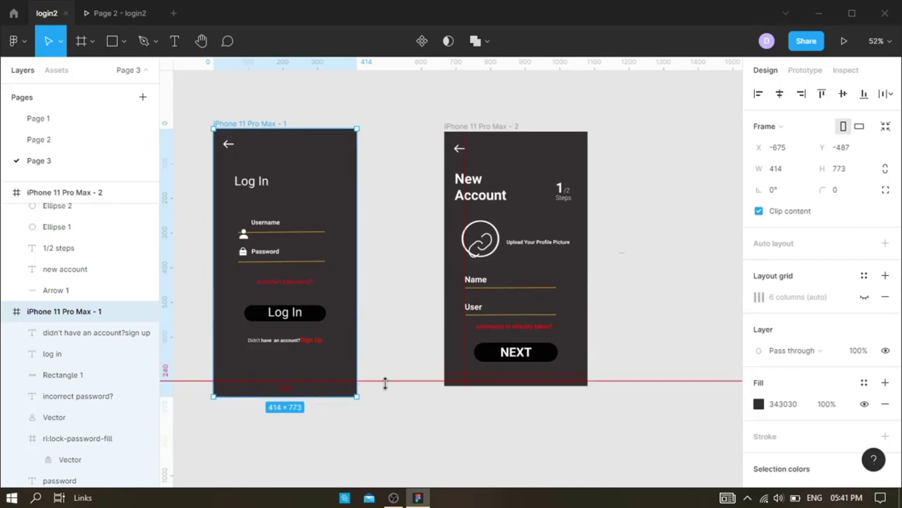
click(491, 388)
click(65, 192)
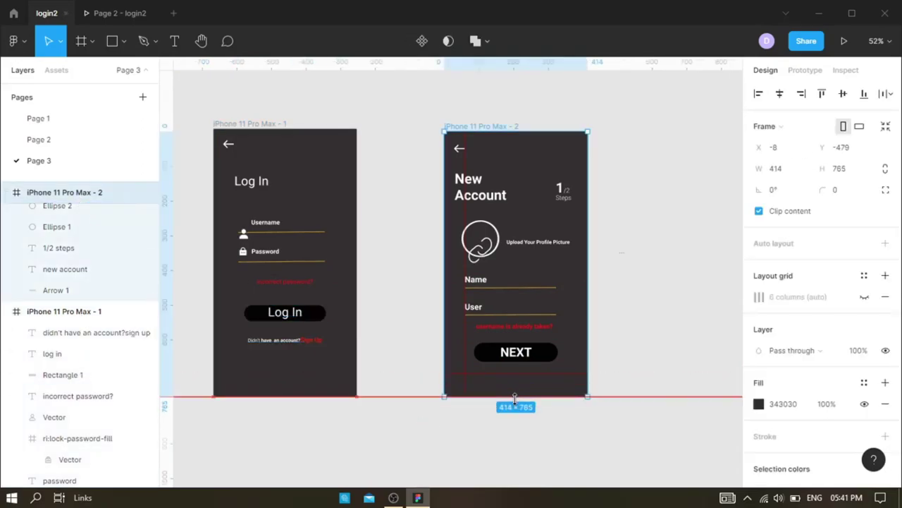
drag(628, 396, 630, 385)
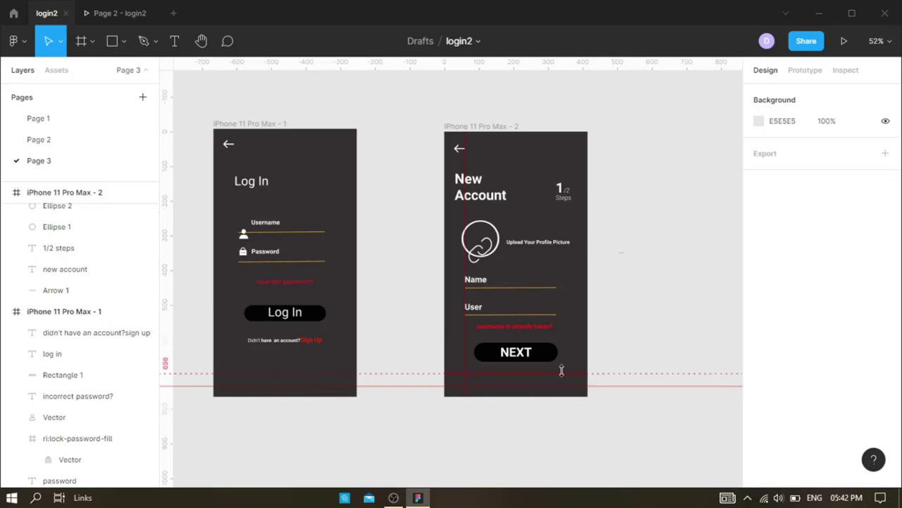
scroll(562, 375, up, 3)
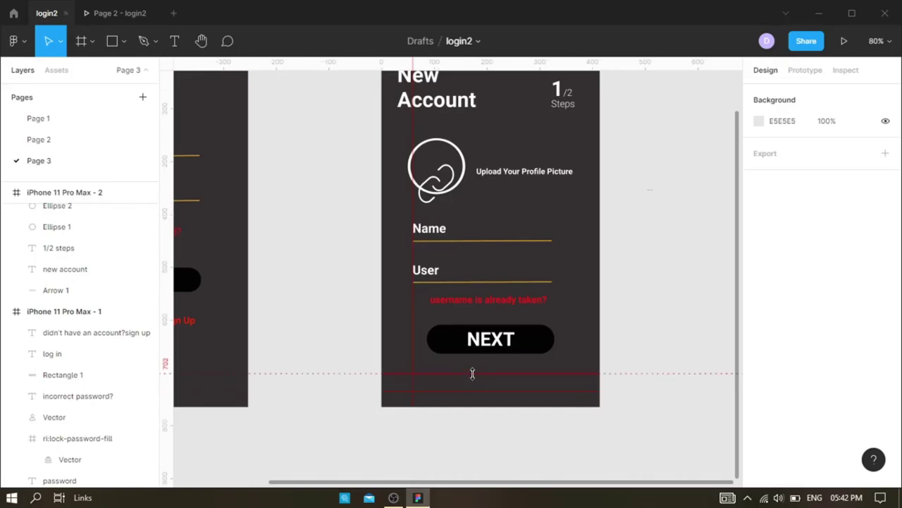
- Add an 18 pt text box under NEXT reading 'NOW THE FIRST TIME HERE?'
click(39, 139)
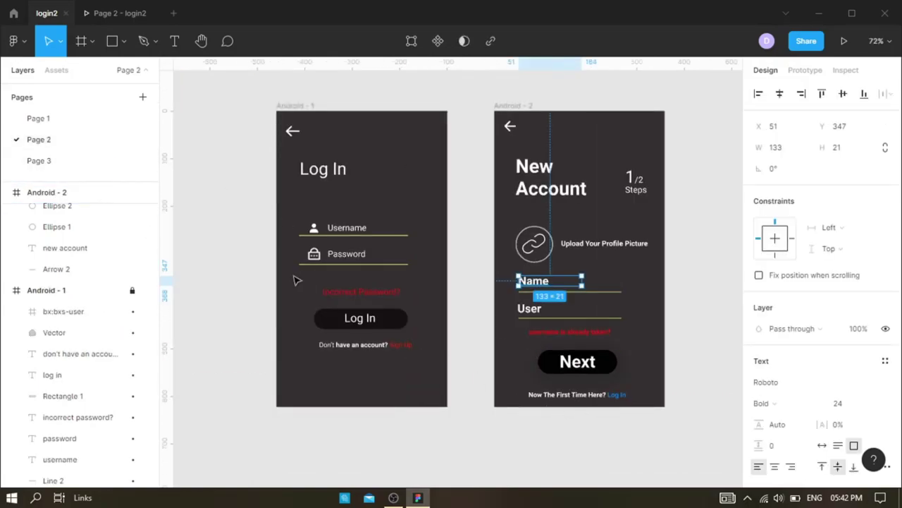
click(65, 163)
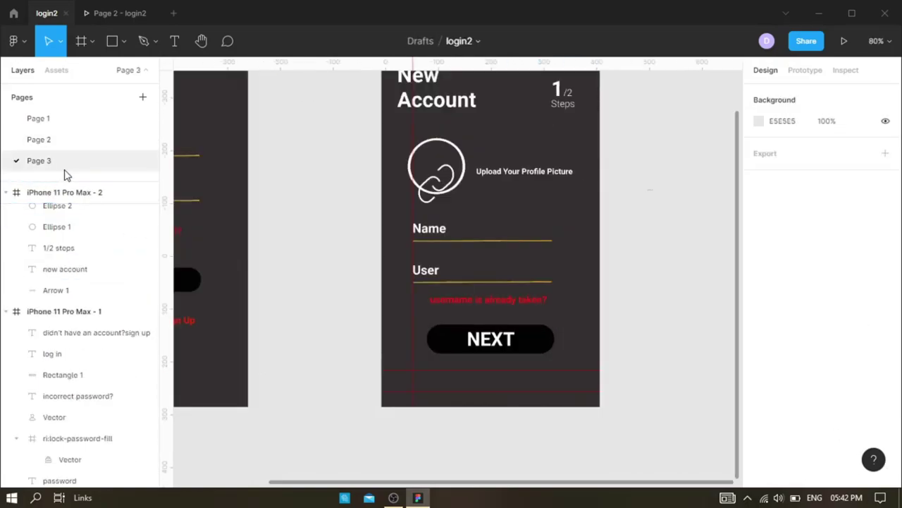
click(174, 50)
drag(422, 378, 548, 392)
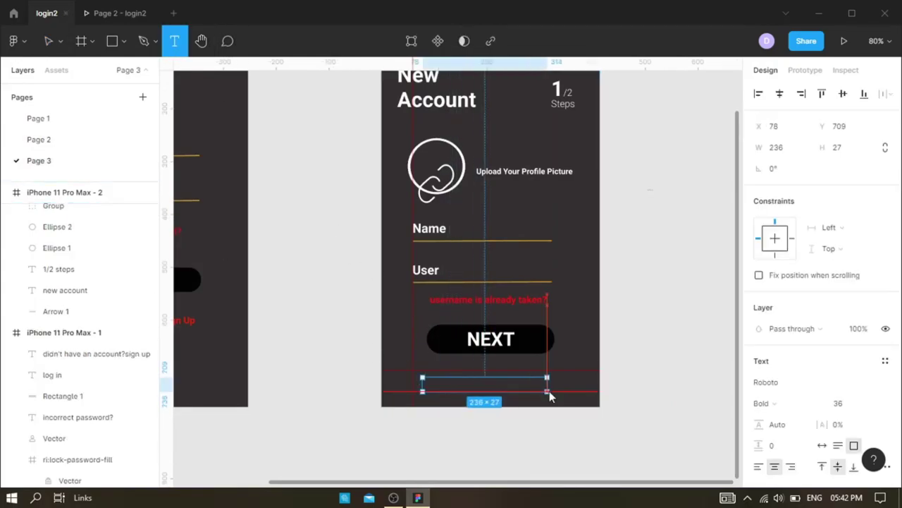
click(874, 402)
click(853, 341)
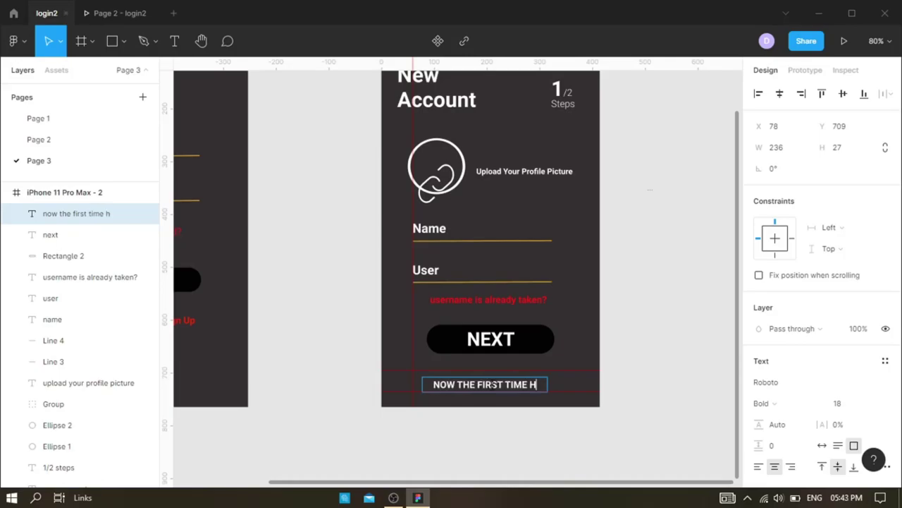
text(ere?)
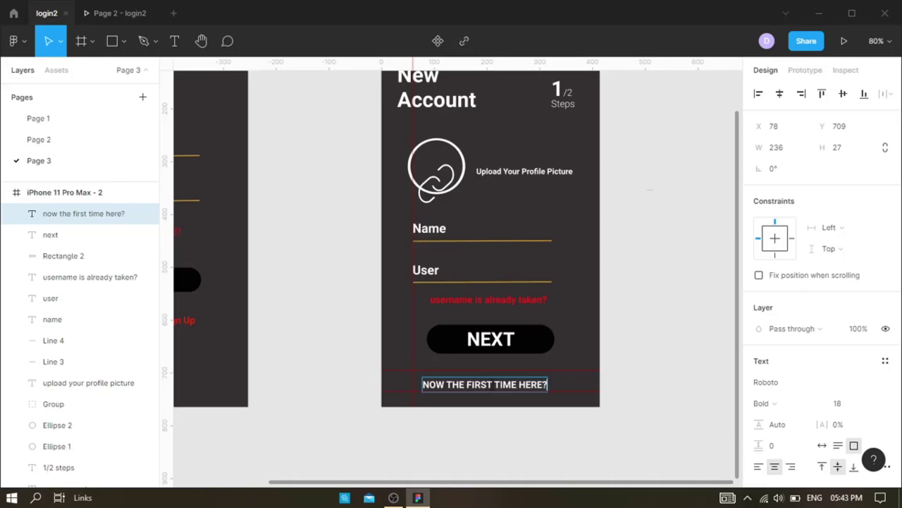
key(Return)
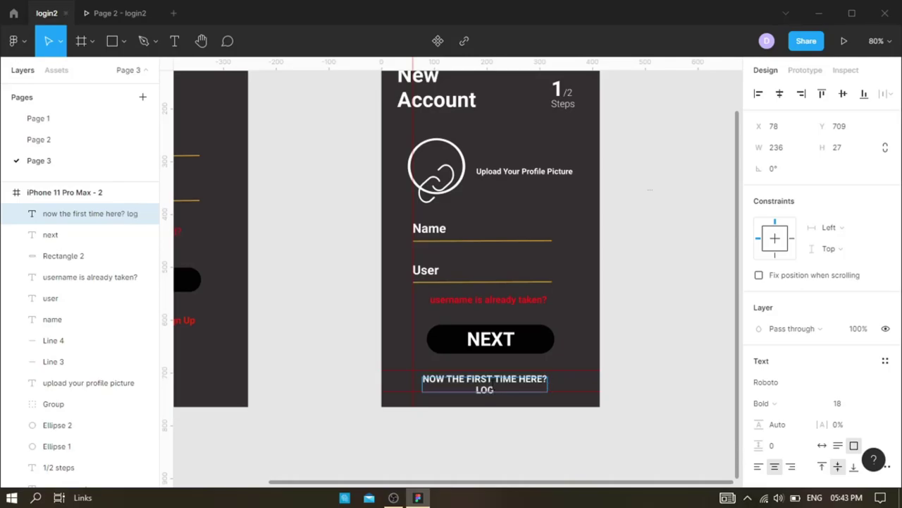
- Make the bottom sign-in caption a single auto-width line at 12 px
click(53, 139)
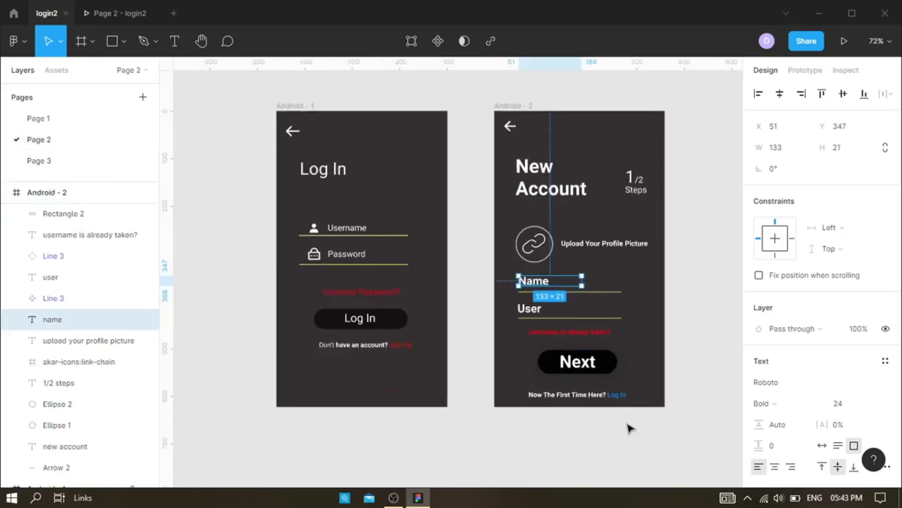
click(38, 160)
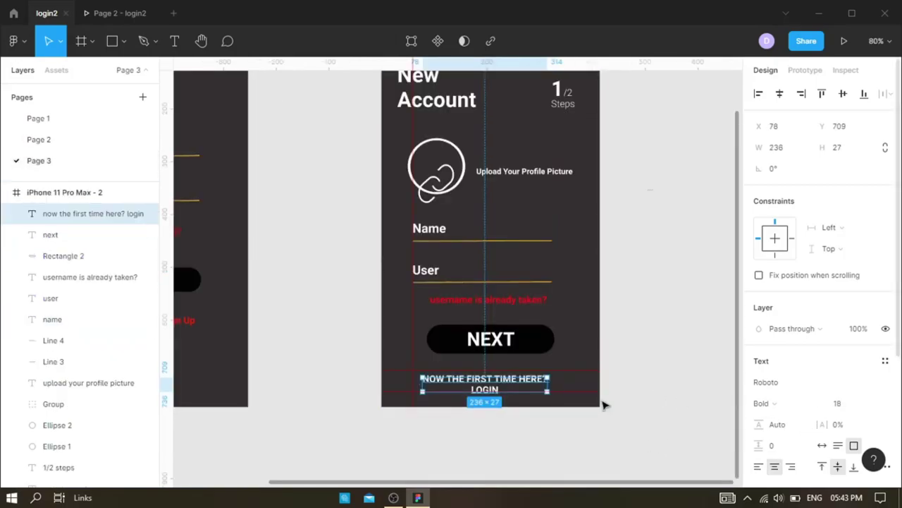
click(822, 444)
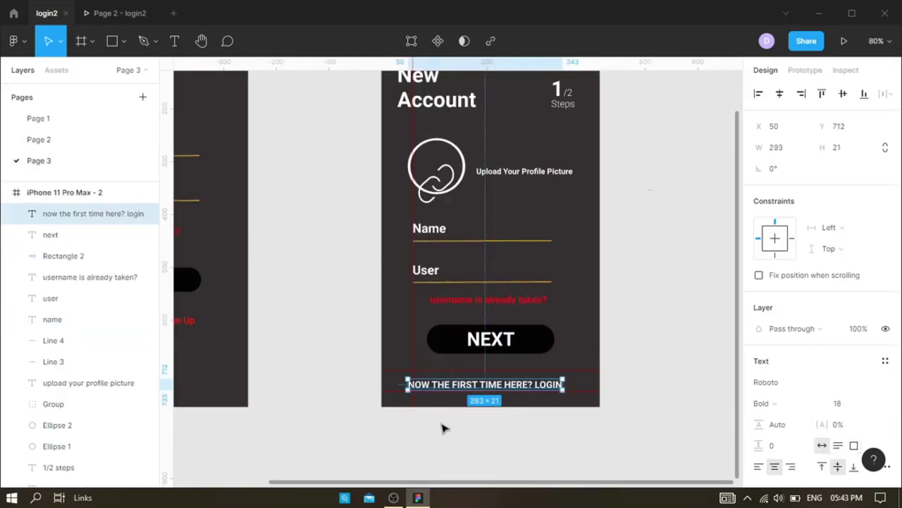
click(412, 384)
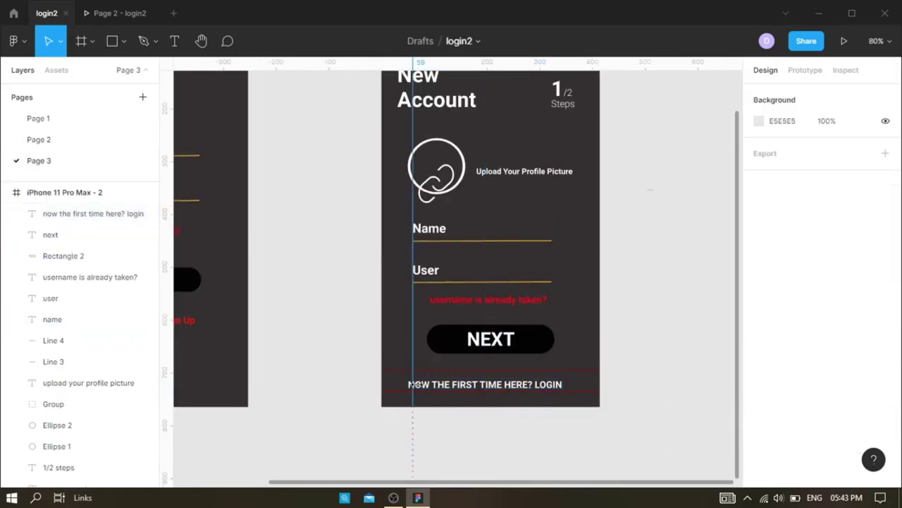
click(450, 390)
double_click(412, 384)
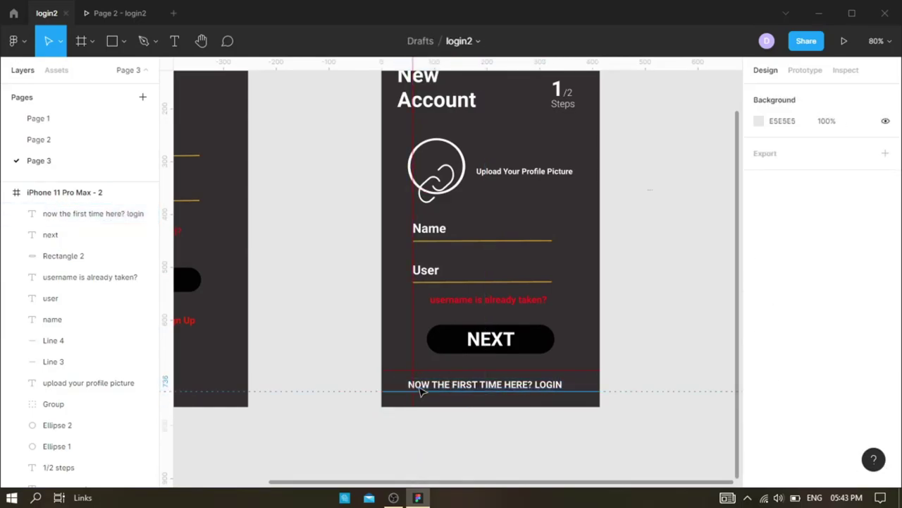
click(865, 403)
click(853, 299)
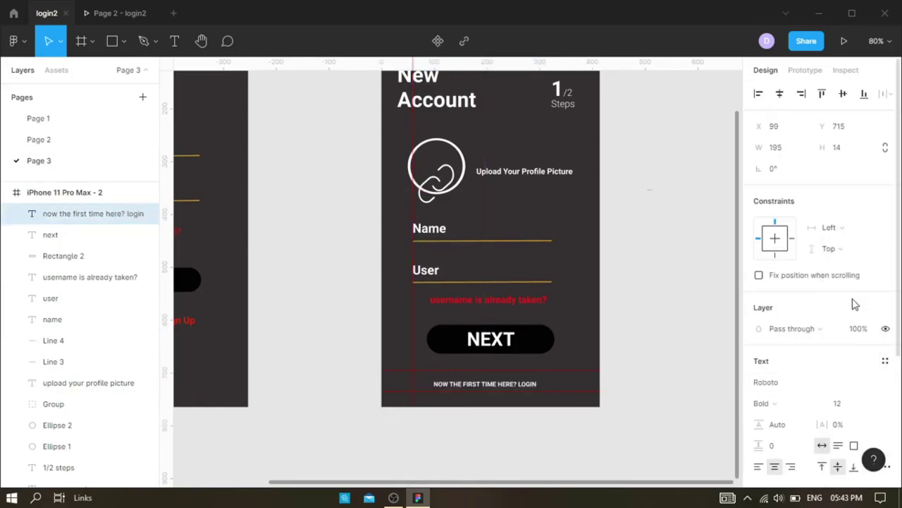
- Set the whole caption to Regular weight
scroll(663, 387, down, 1)
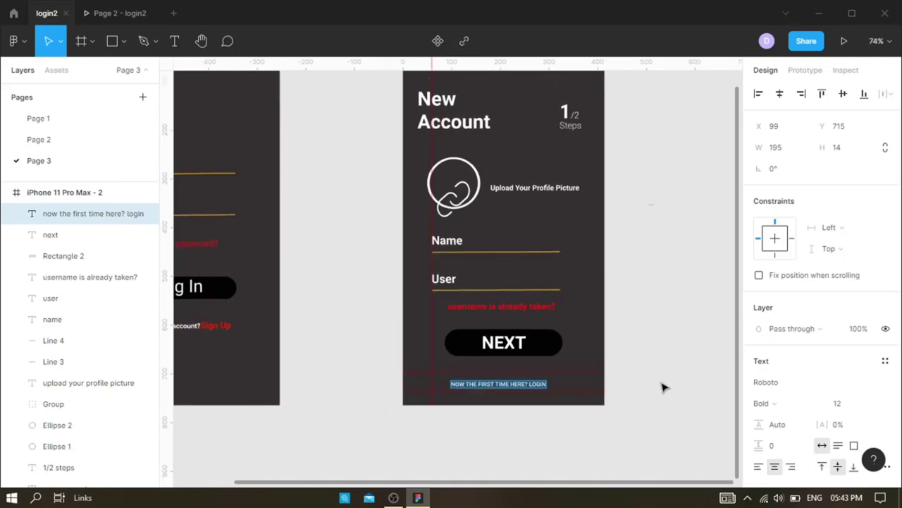
scroll(663, 387, down, 1)
scroll(590, 371, up, 3)
scroll(477, 324, down, 3)
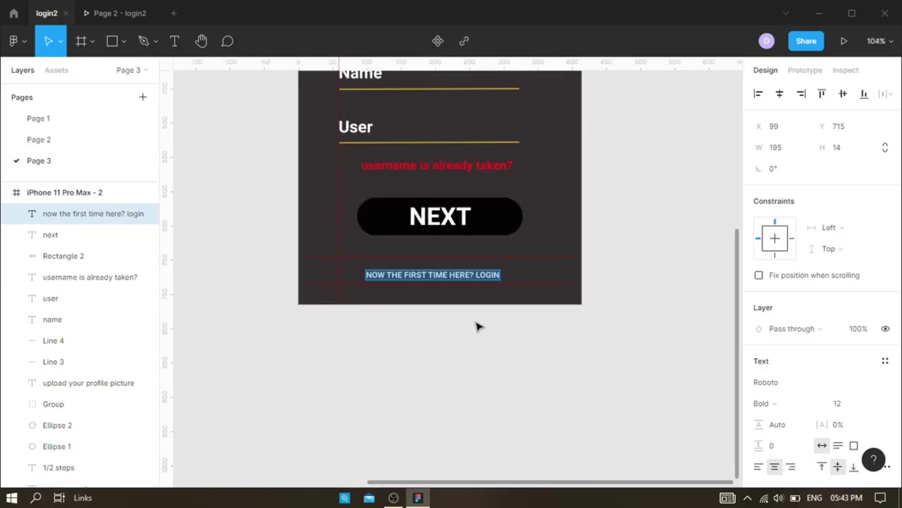
double_click(376, 277)
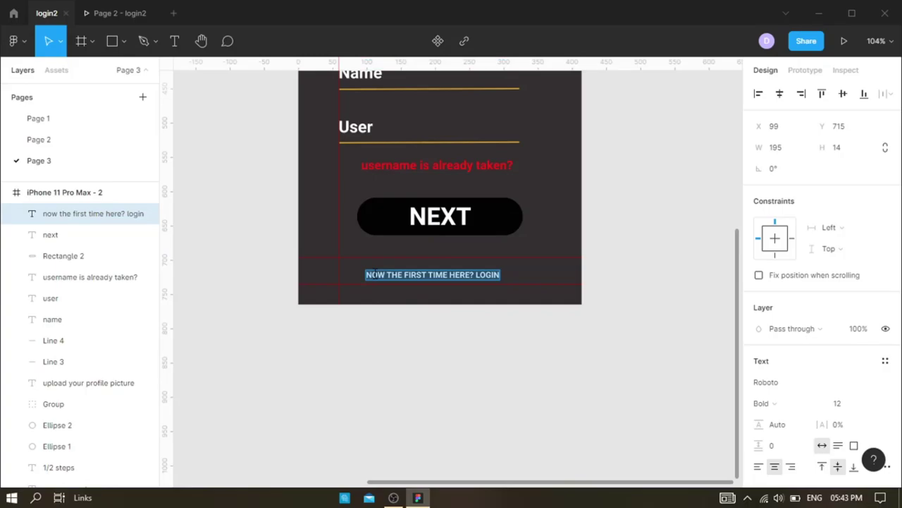
click(811, 405)
click(836, 315)
- Make only the words 'THE FIRST TIME HERE?' bold
double_click(435, 271)
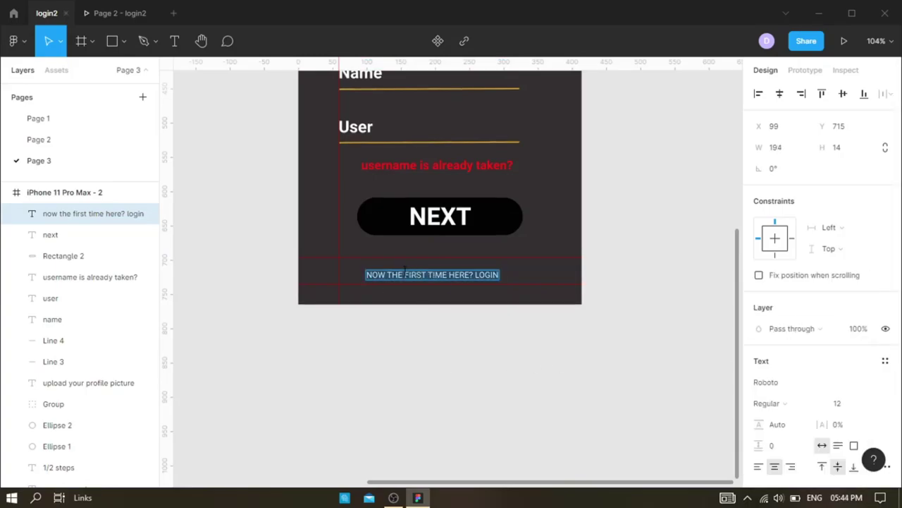
click(387, 275)
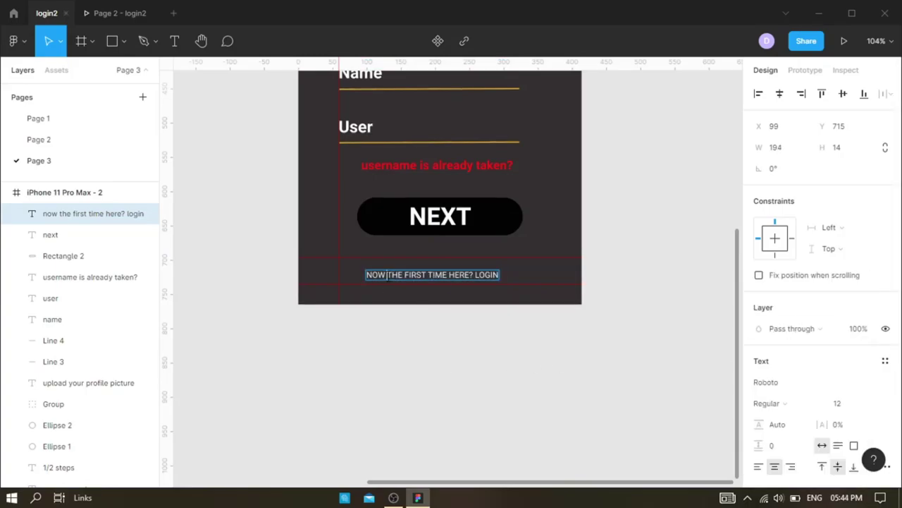
click(811, 403)
click(798, 346)
key(Escape)
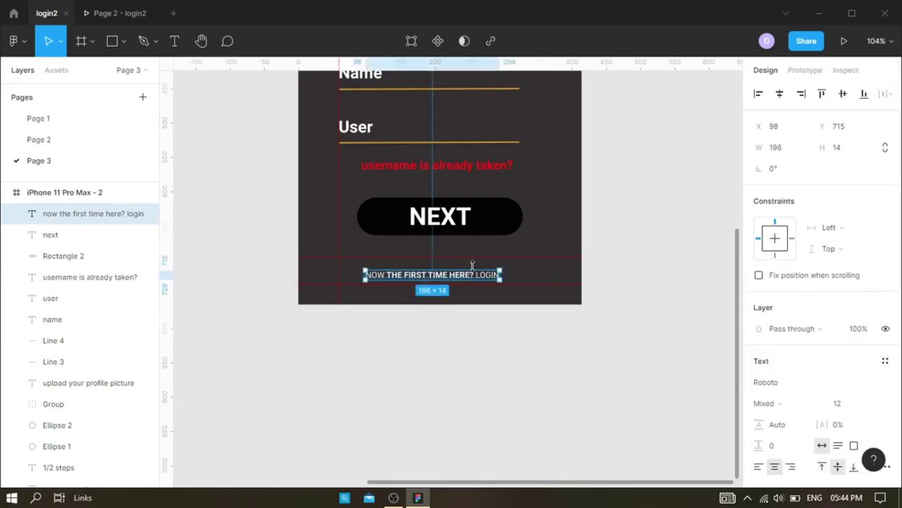
double_click(482, 276)
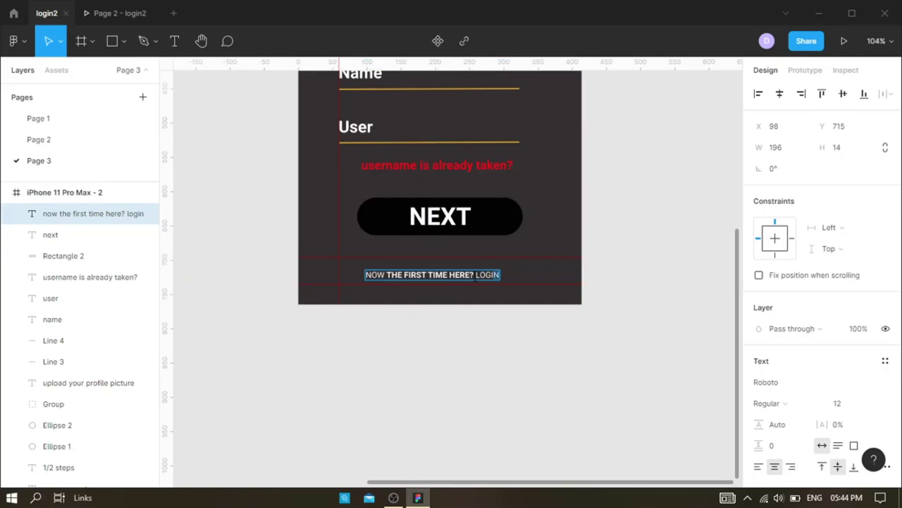
- Fill the selected word LOGIN with the blue swatch 057CEB
scroll(810, 392, down, 3)
click(758, 394)
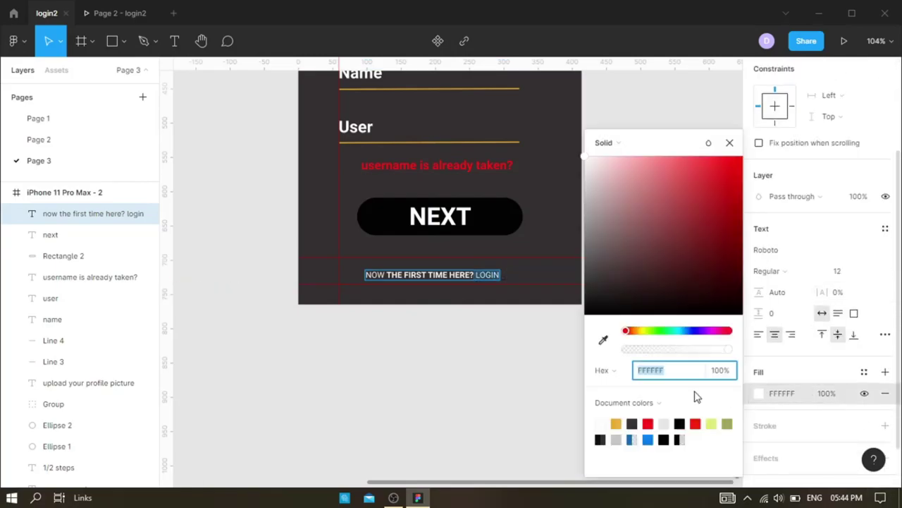
click(654, 428)
click(648, 439)
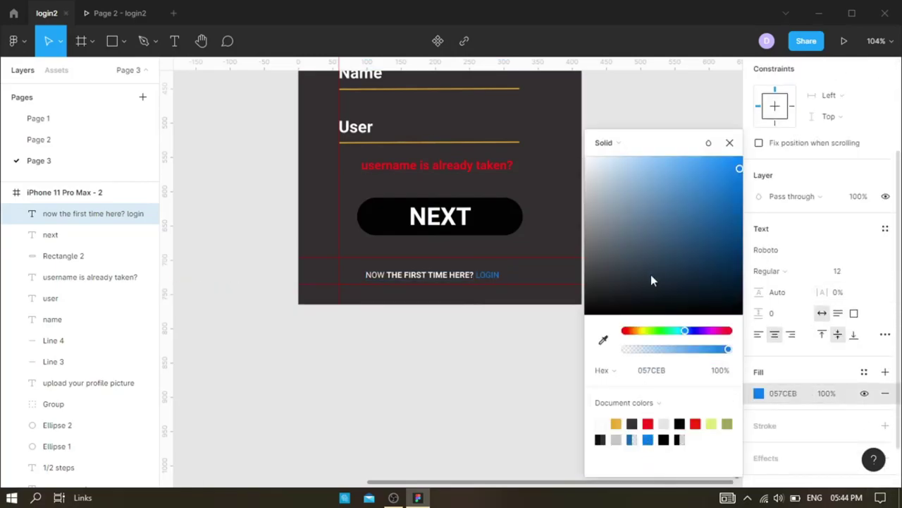
click(730, 143)
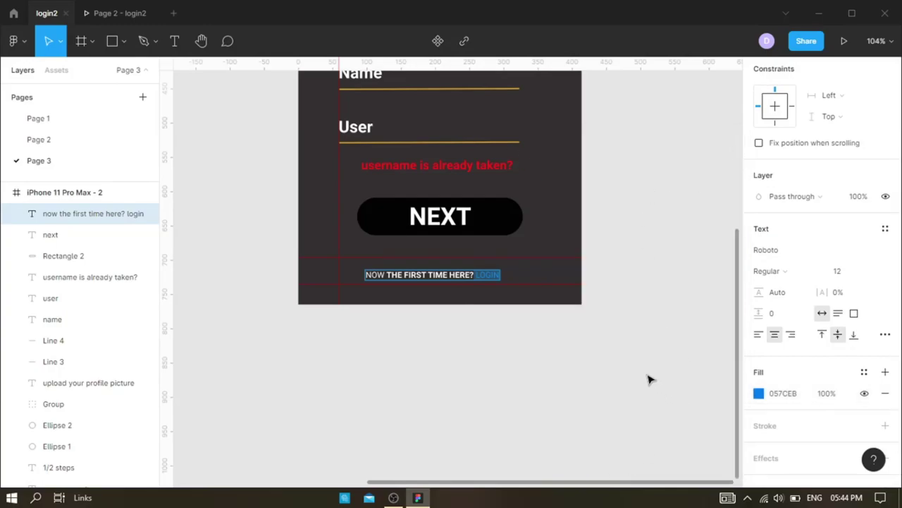
scroll(647, 377, up, 2)
scroll(646, 376, down, 5)
scroll(646, 376, down, 2)
- Exit editing the sign-in text and clear the canvas selection
scroll(663, 317, up, 1)
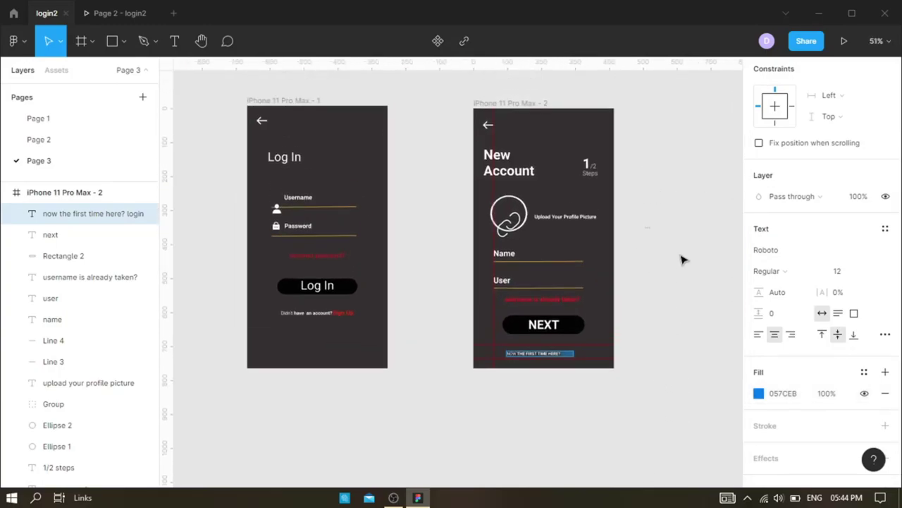
scroll(682, 259, up, 1)
key(Escape)
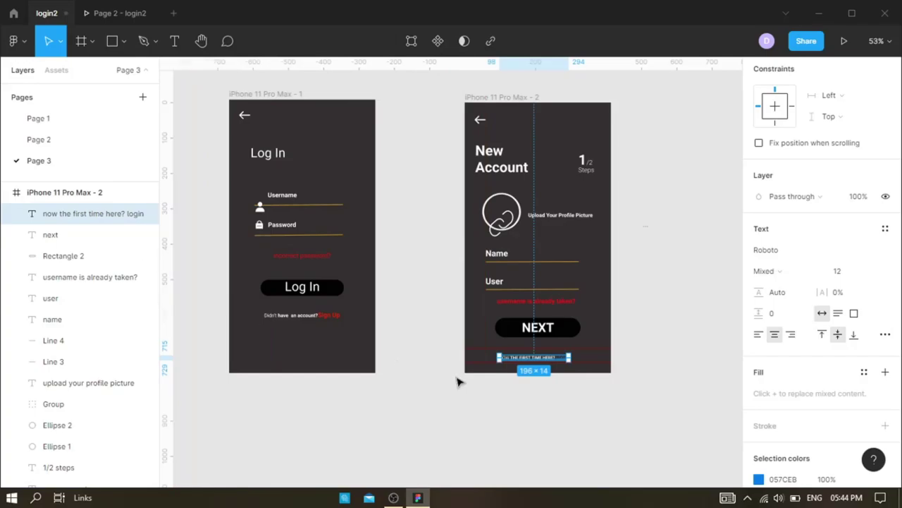
scroll(133, 273, down, 1)
scroll(135, 279, down, 5)
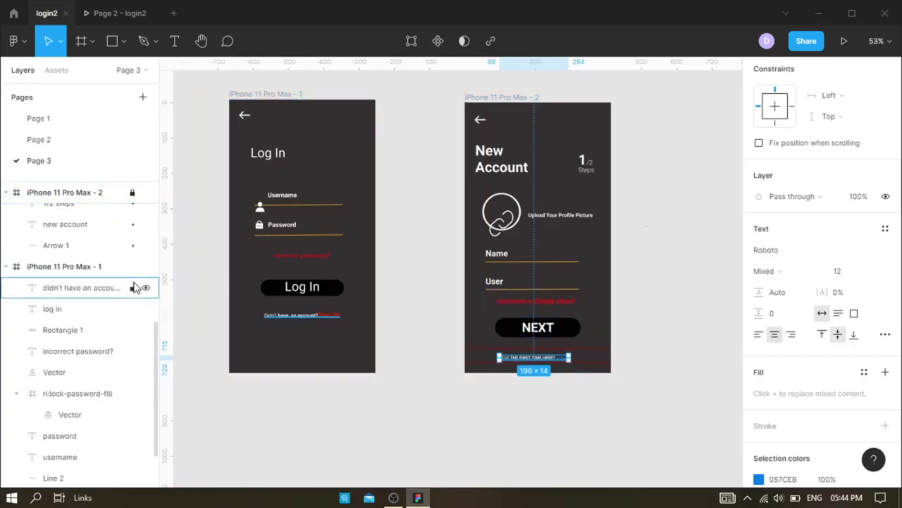
click(586, 353)
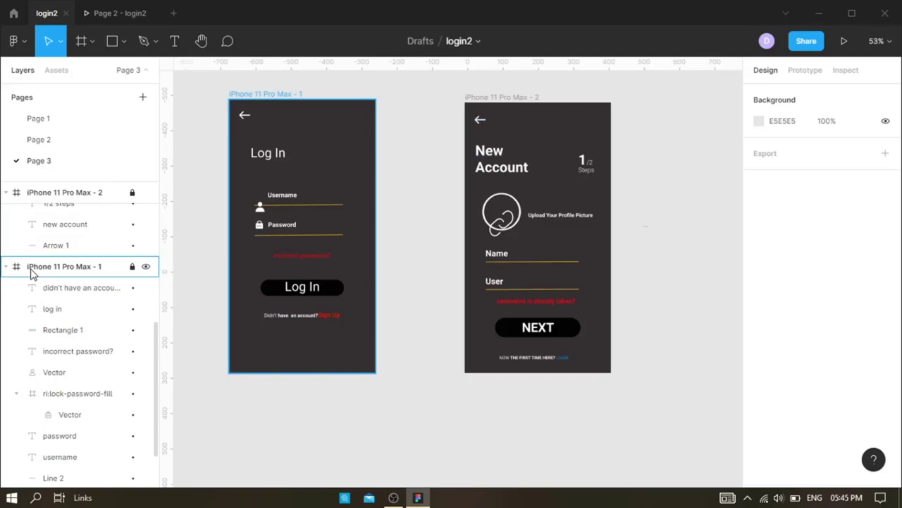
click(29, 267)
scroll(229, 261, up, 3)
key(Escape)
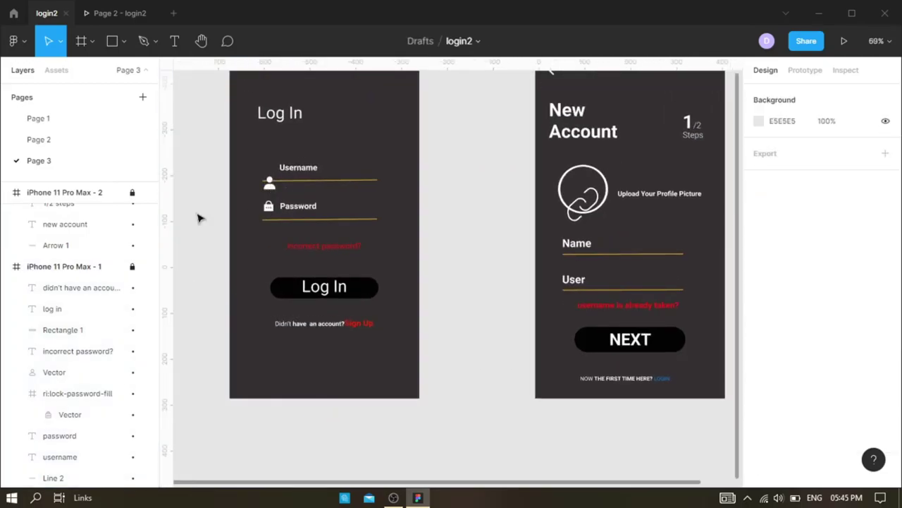
scroll(71, 184, up, 5)
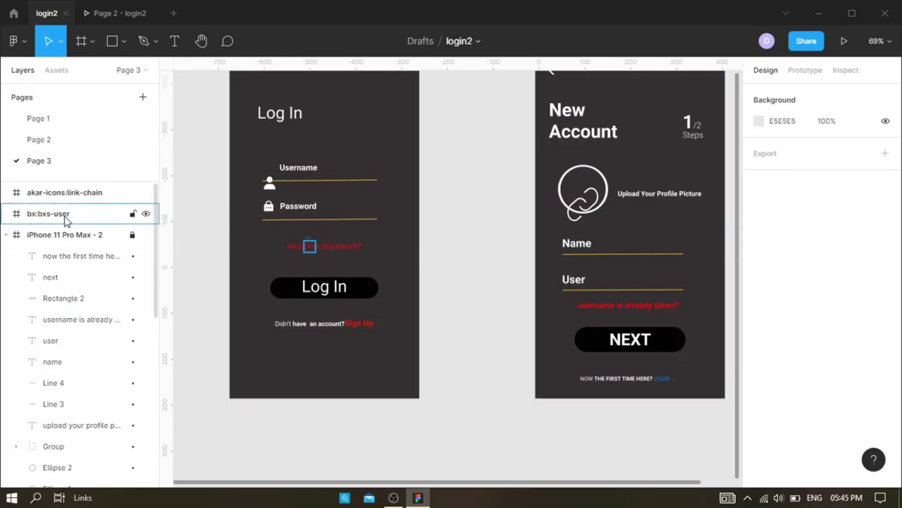
- Delete the bx:bxs-user and akar-icons:link-chain frames, then enter the user icon's vector
click(66, 220)
key(Delete)
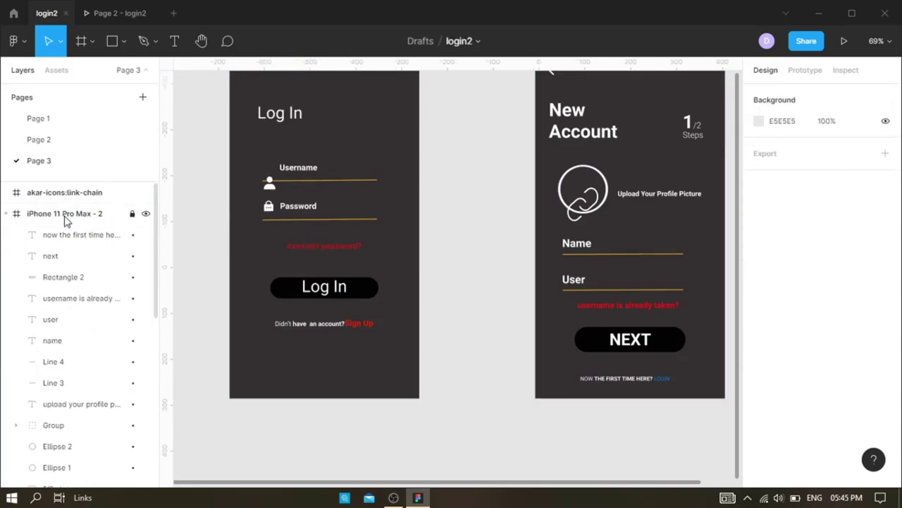
click(64, 195)
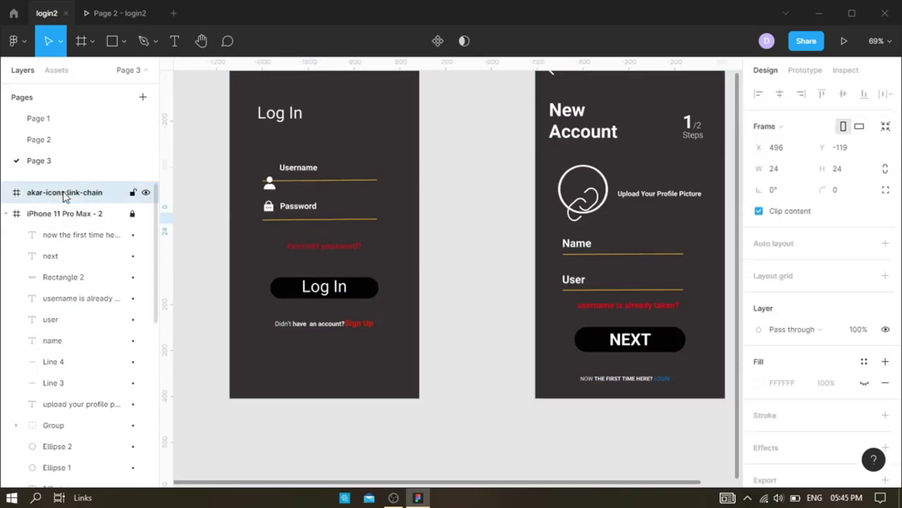
key(Delete)
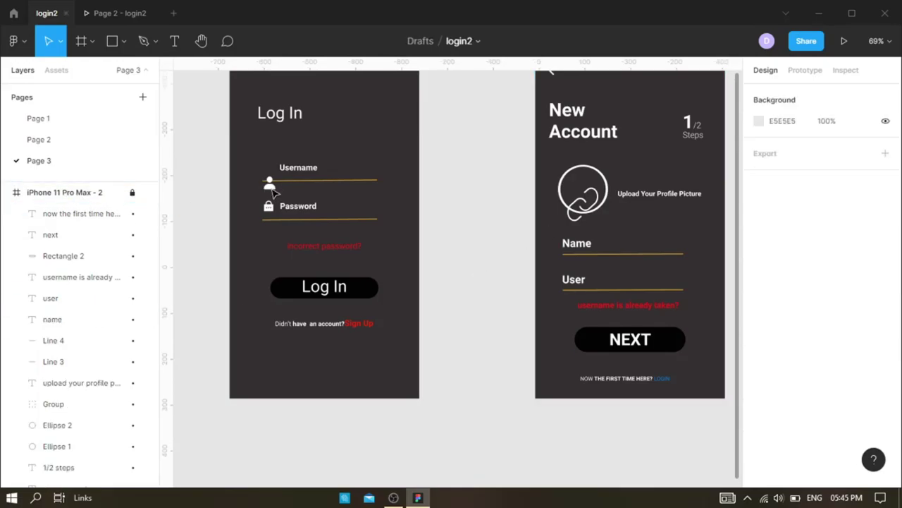
scroll(89, 250, down, 4)
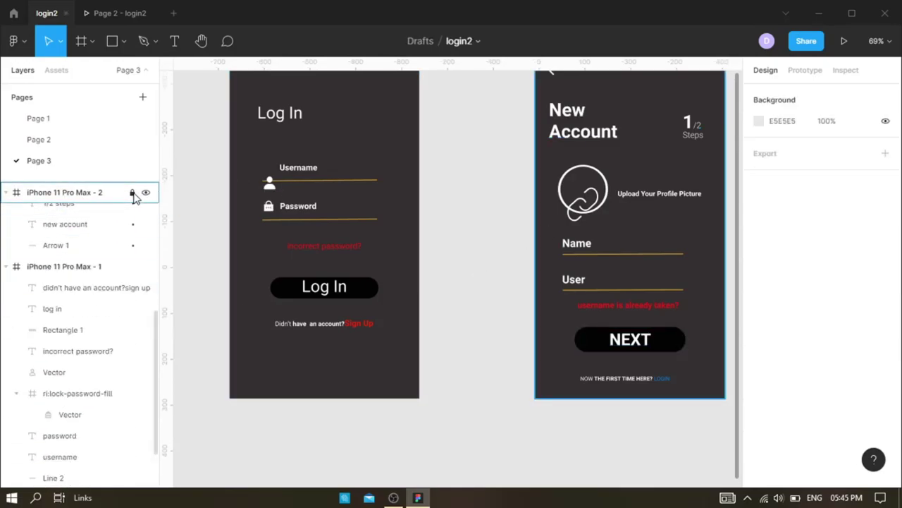
double_click(269, 182)
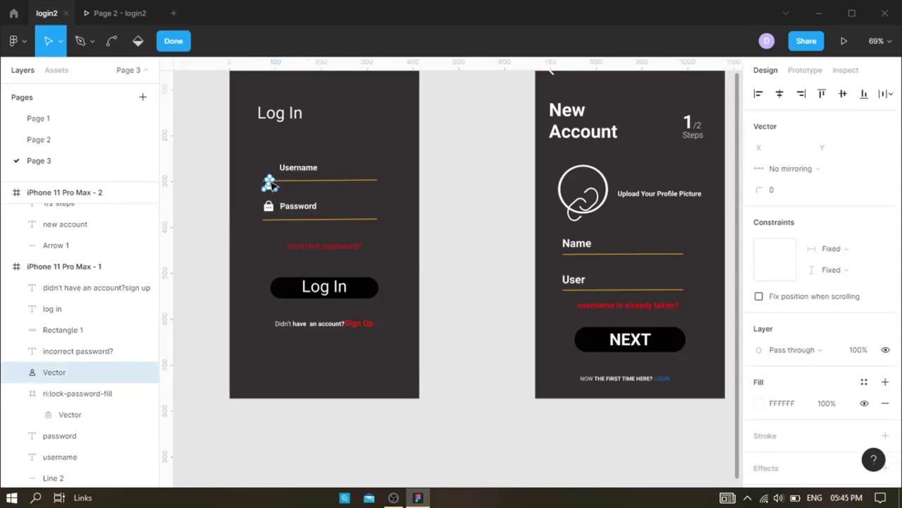
- Raise the user icon beside Username and restore the Username underline
scroll(271, 185, up, 3)
click(271, 181)
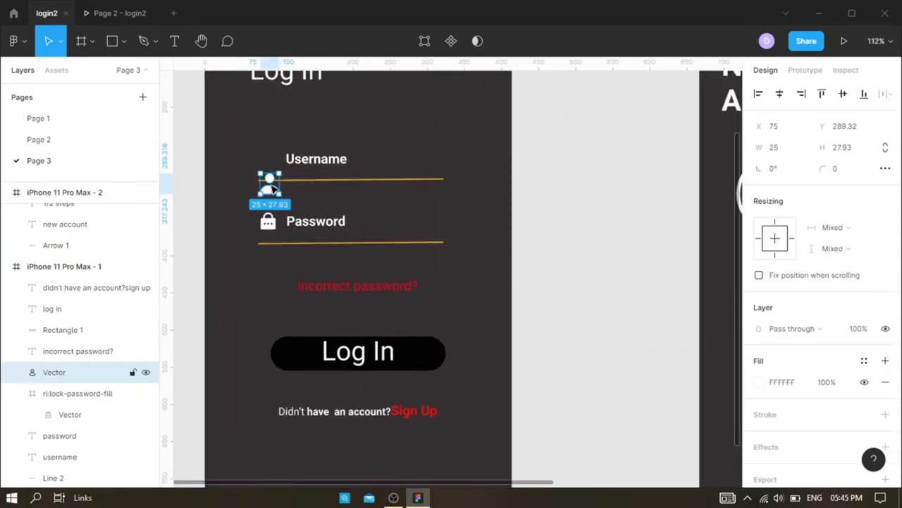
key(Escape)
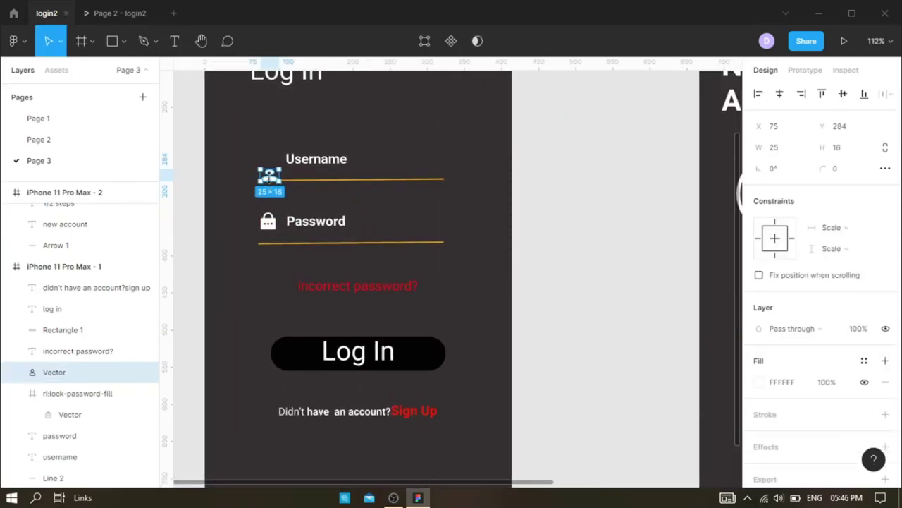
mouse_move(270, 169)
mouse_down()
mouse_move(272, 157)
mouse_move(269, 166)
mouse_up()
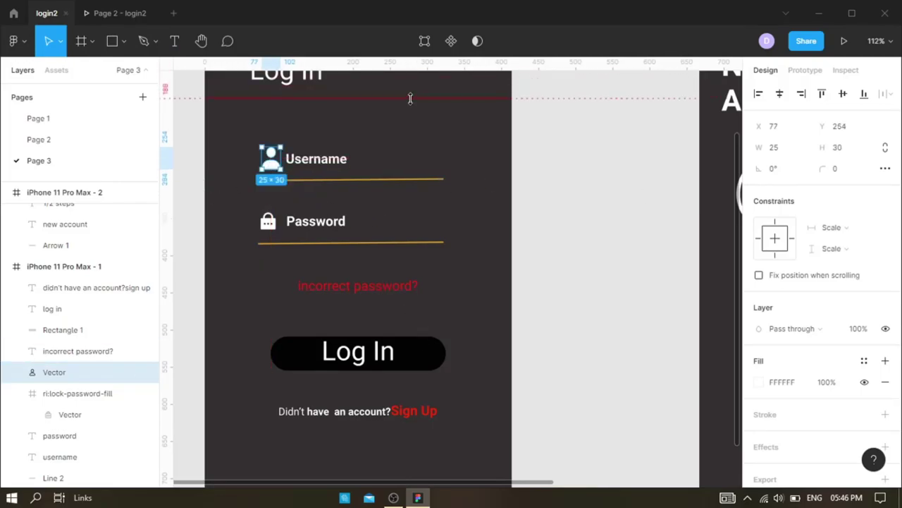
mouse_move(411, 179)
mouse_down()
mouse_move(411, 156)
mouse_move(412, 180)
mouse_move(423, 150)
mouse_move(428, 167)
mouse_up()
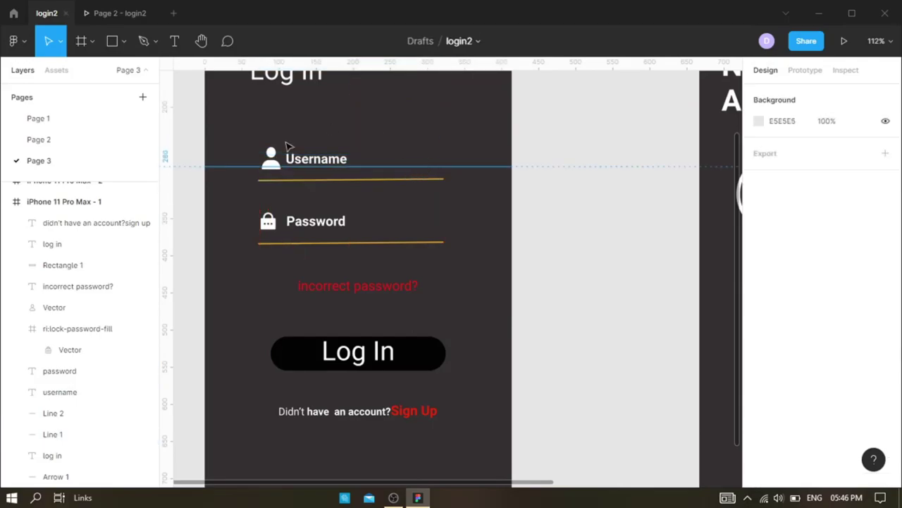
drag(272, 156, 272, 149)
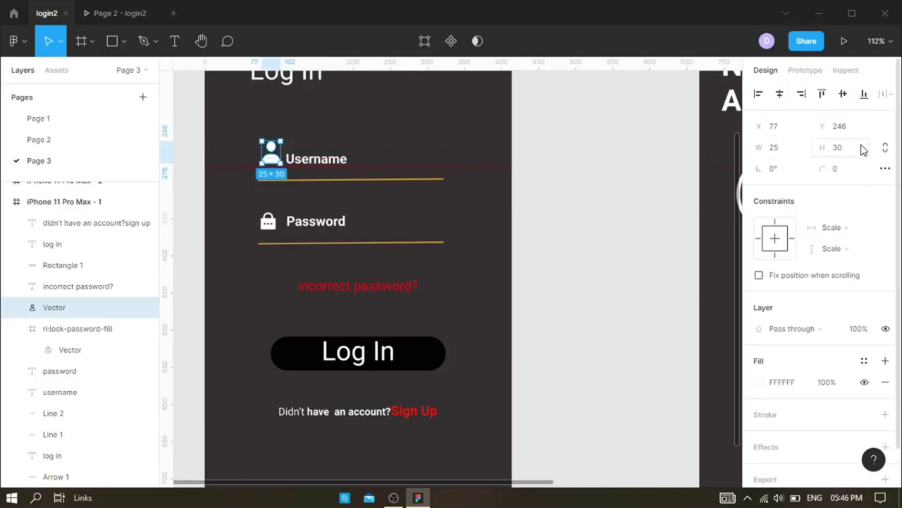
click(476, 190)
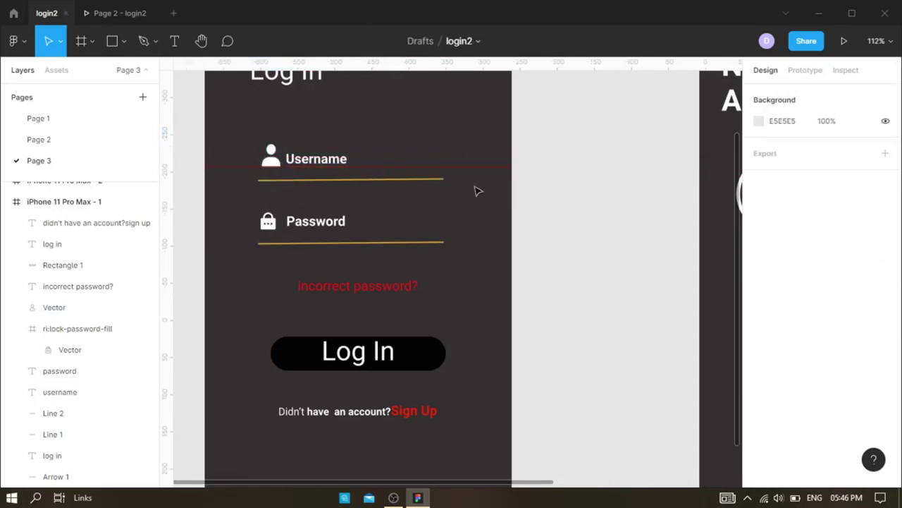
- Resize the user icon to 25 px and align it with Username
scroll(504, 203, down, 3)
click(323, 163)
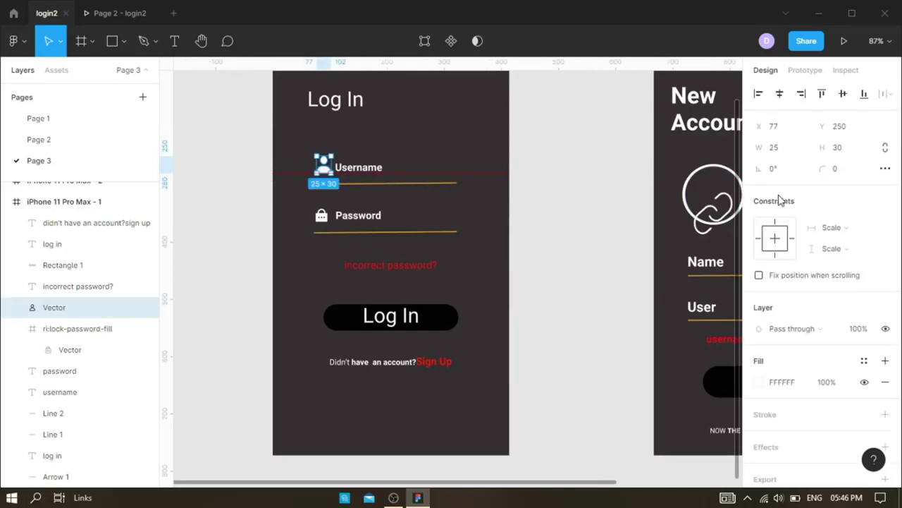
click(840, 148)
text(28)
key(Return)
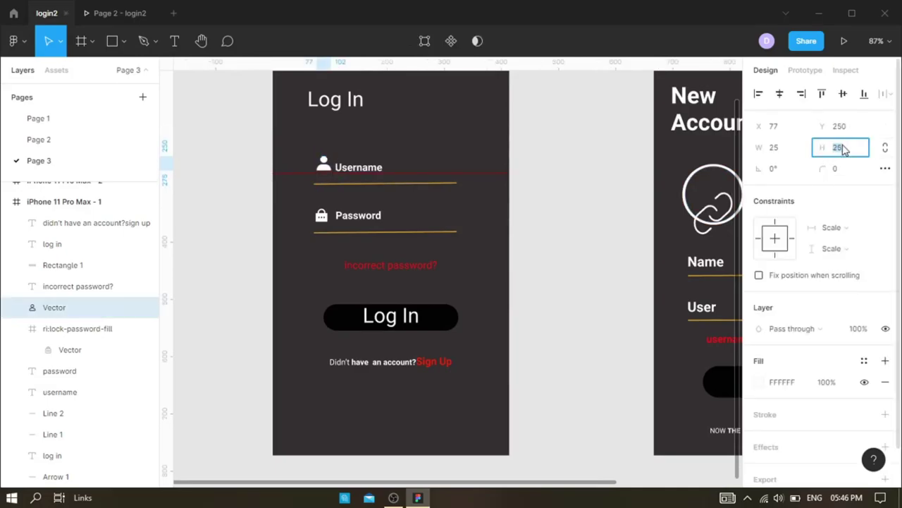
text(25)
key(Return)
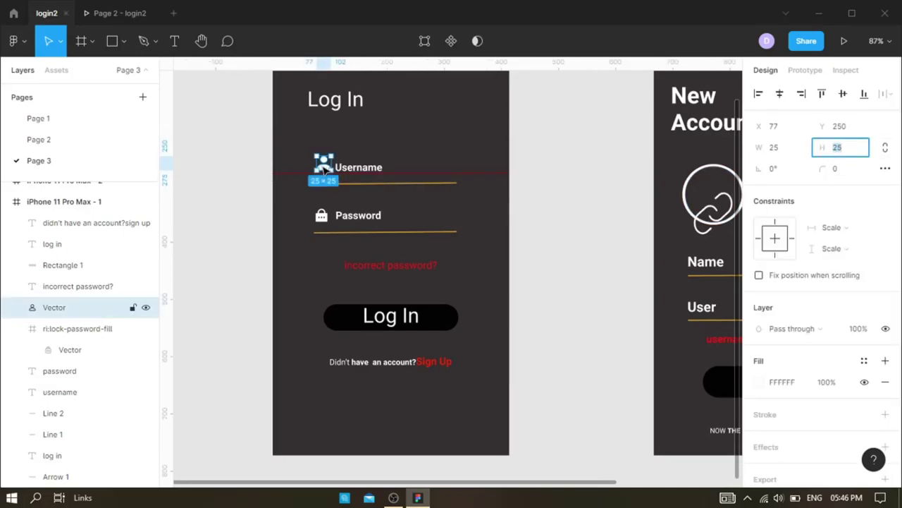
drag(326, 168, 328, 169)
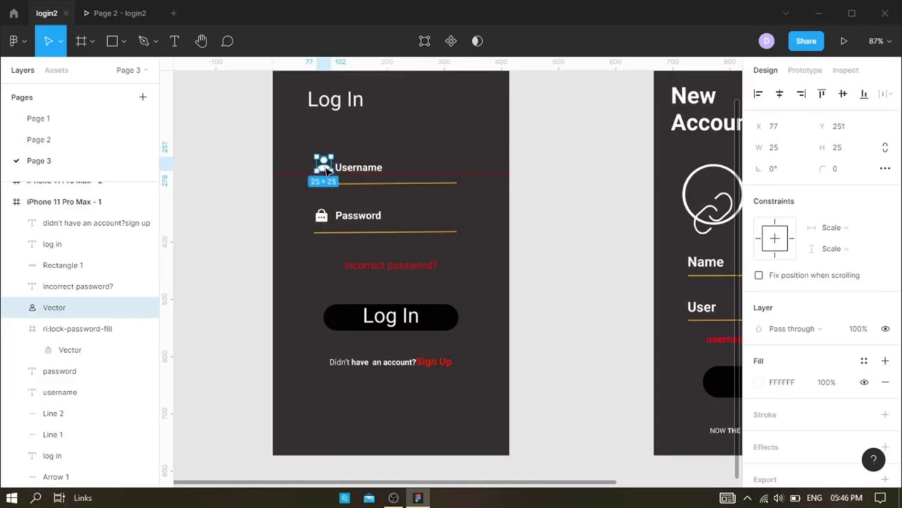
scroll(372, 181, up, 5)
key(Down)
key(Down)
key(Down)
- Inspect the link icon group inside the New Account profile circle
scroll(427, 189, down, 1)
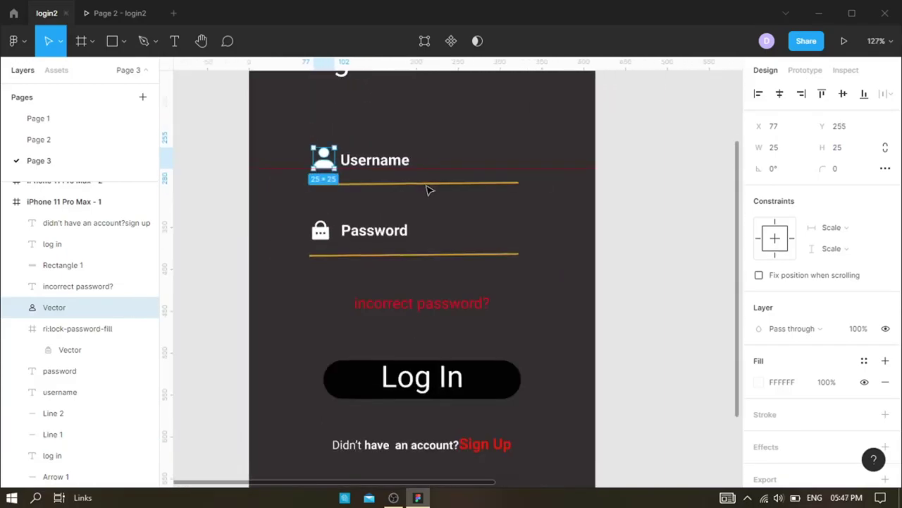
scroll(428, 188, down, 3)
scroll(553, 225, right, 3)
scroll(553, 226, right, 3)
click(550, 203)
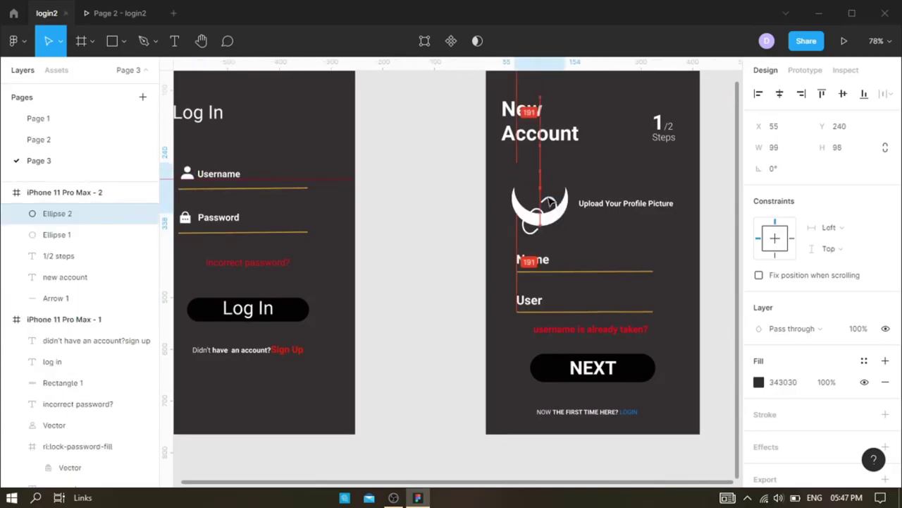
key(Escape)
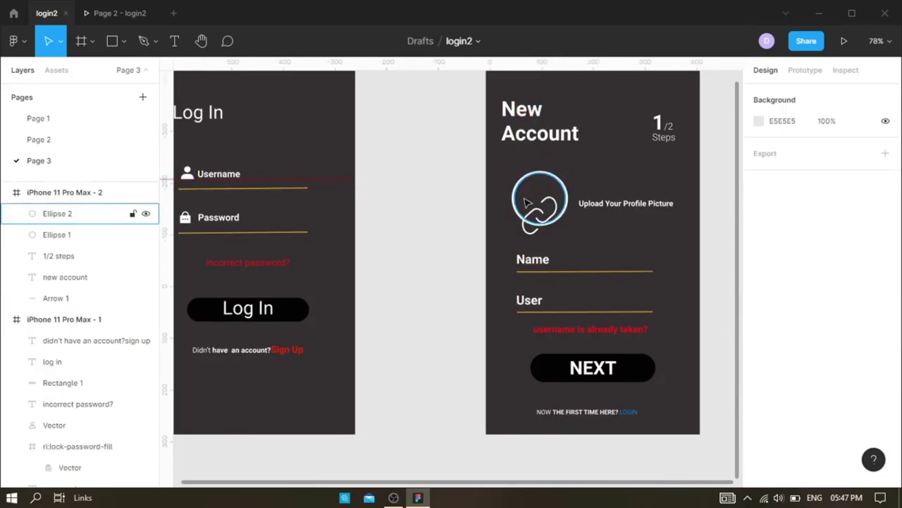
double_click(536, 206)
click(636, 232)
click(541, 199)
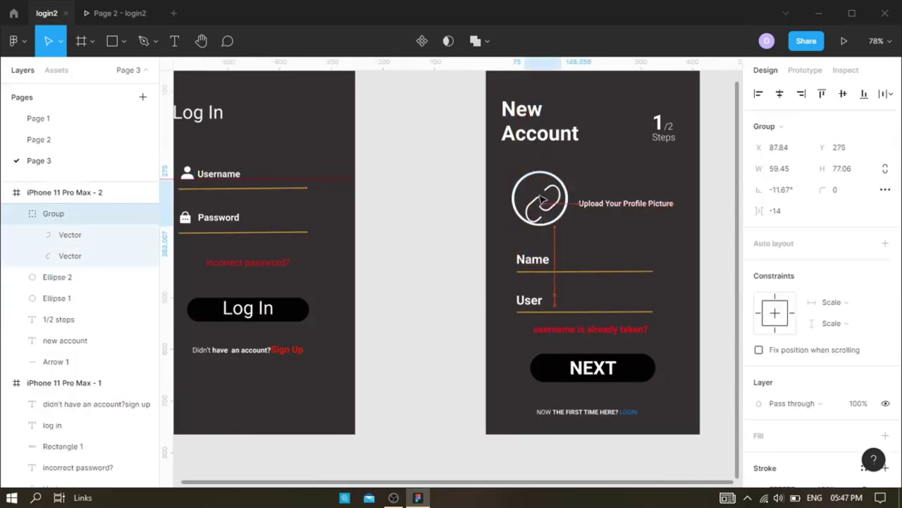
click(614, 231)
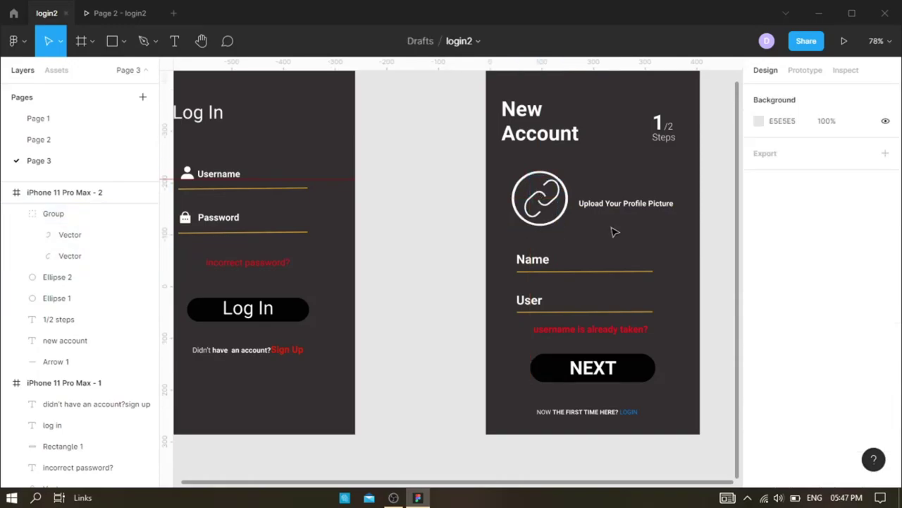
scroll(614, 231, down, 2)
- Lock both the New Account and Log In iPhone frames in Layers
click(132, 192)
scroll(117, 317, down, 3)
click(133, 251)
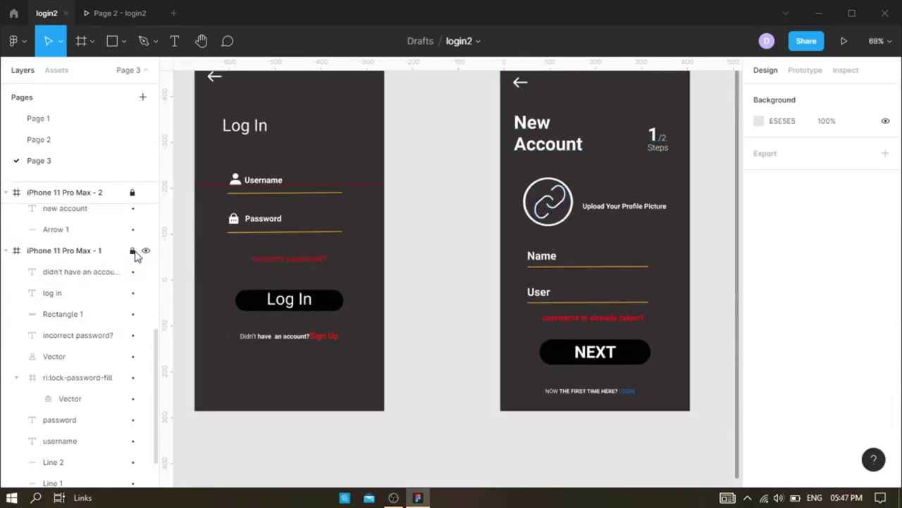
click(284, 256)
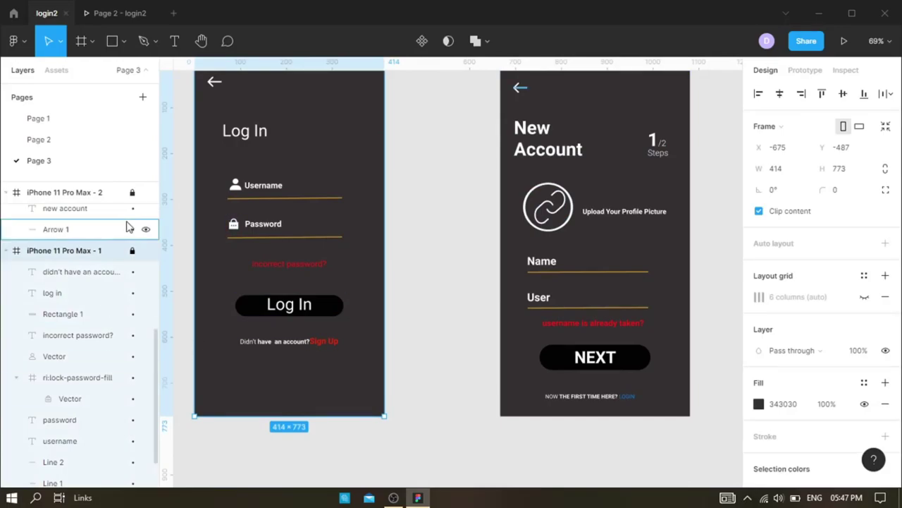
- Flip between Page 2's Android screens and Page 3's iPhone screens to compare them
key(Escape)
click(69, 142)
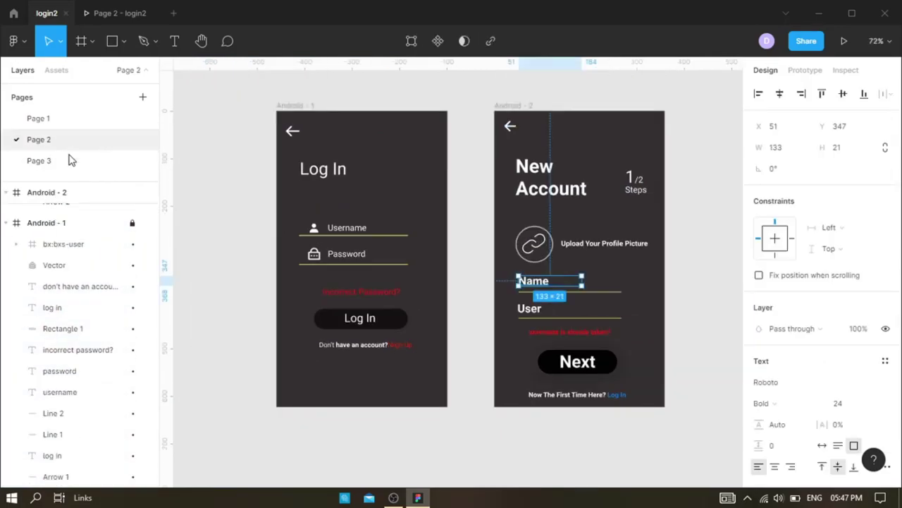
click(69, 160)
ctrl+scroll(418, 219, down, 2)
ctrl+scroll(418, 219, down, 1)
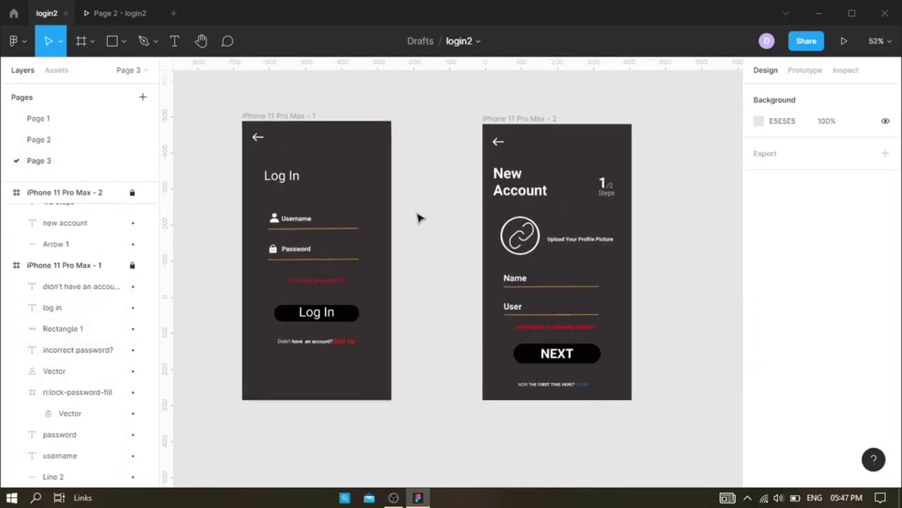
click(69, 139)
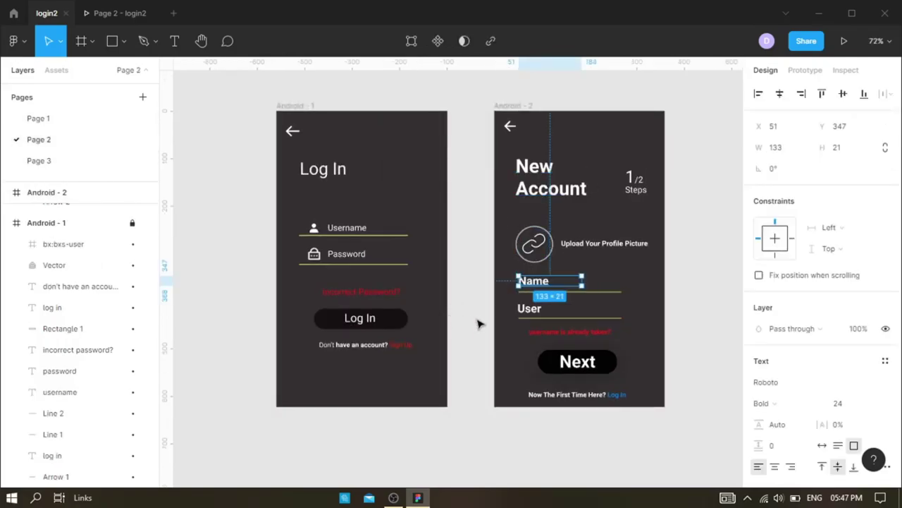
click(479, 322)
- Check the font size of the Android login prompt line on Page 2
click(69, 160)
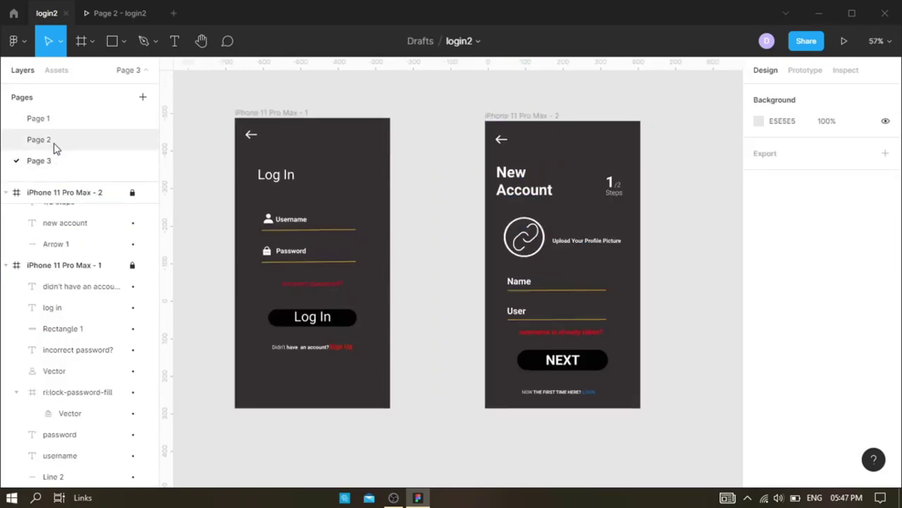
click(52, 145)
click(28, 164)
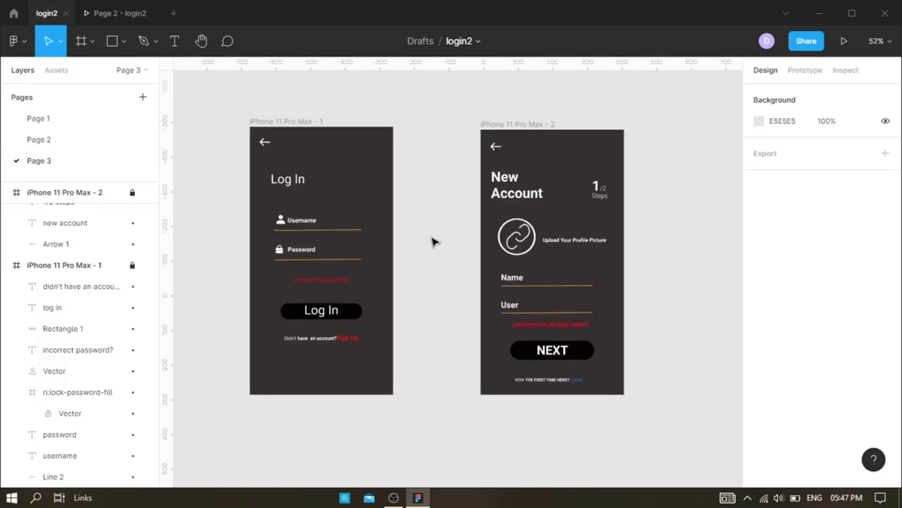
scroll(433, 242, up, 2)
click(42, 139)
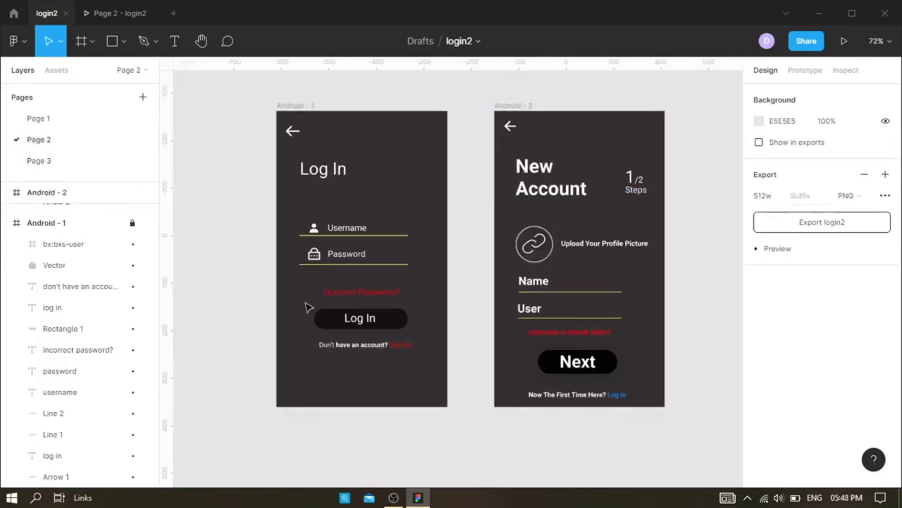
click(584, 397)
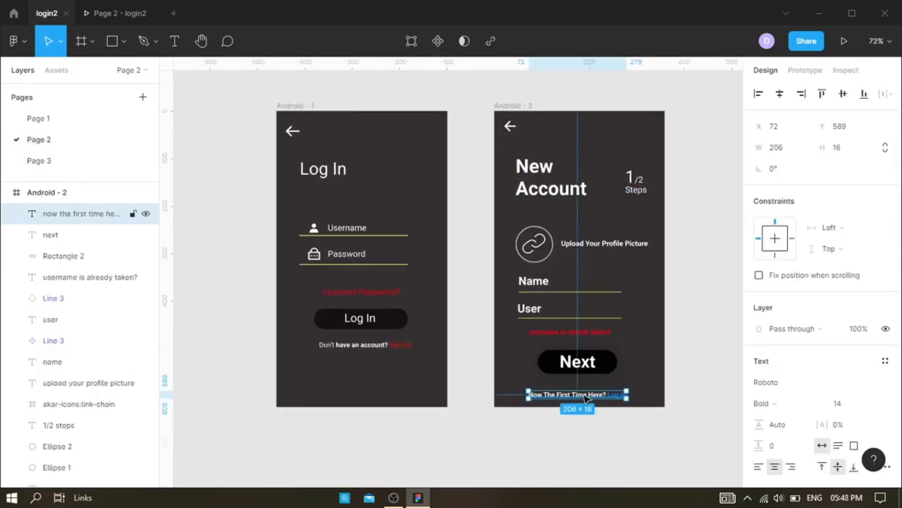
click(38, 161)
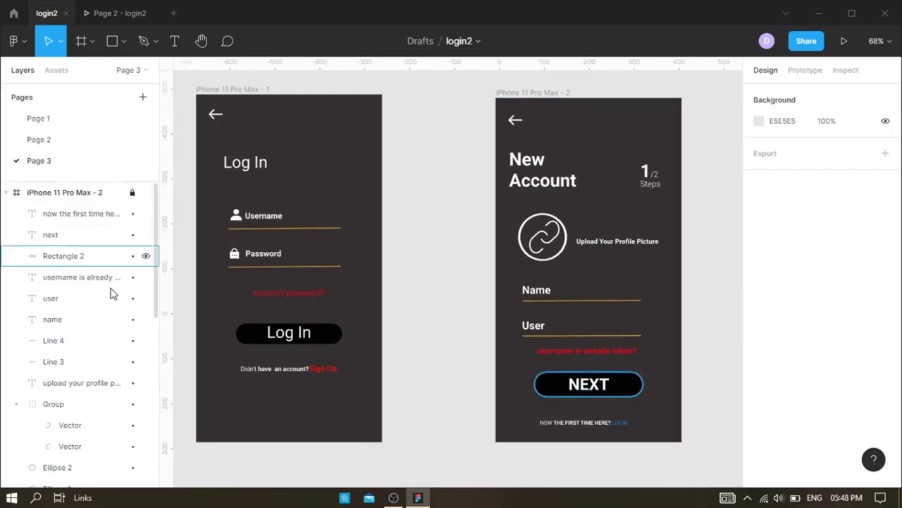
- Unlock the New Account iPhone frame and set its login prompt text to size 14
click(132, 193)
click(564, 423)
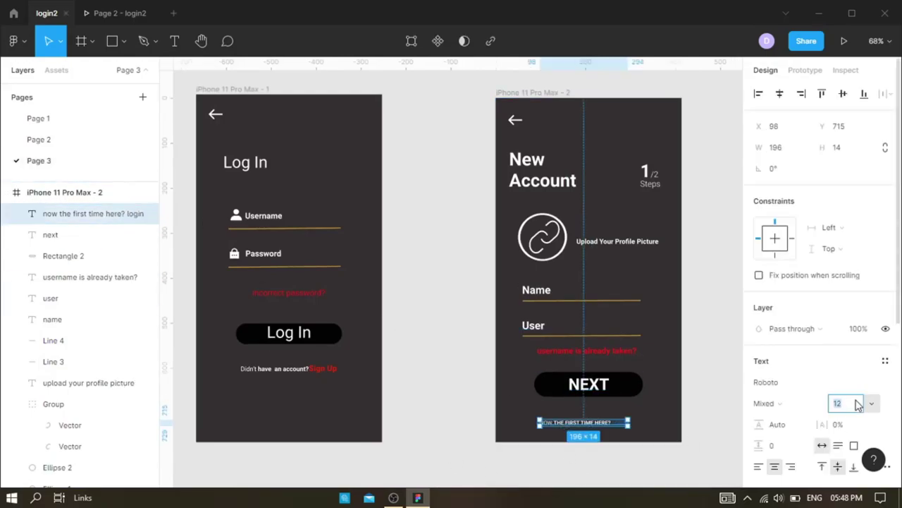
click(876, 403)
click(856, 327)
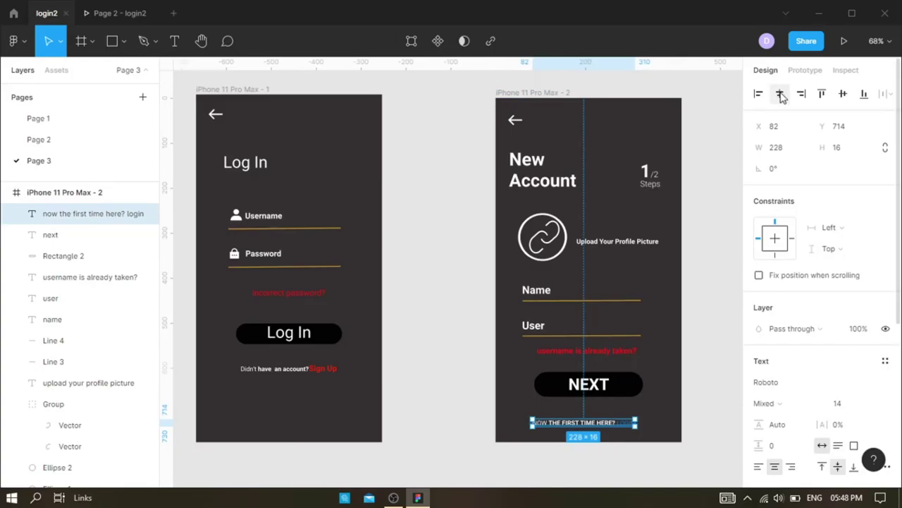
- Compare the Name and User labels on the Android and iPhone screens
key(Page_Up)
click(528, 309)
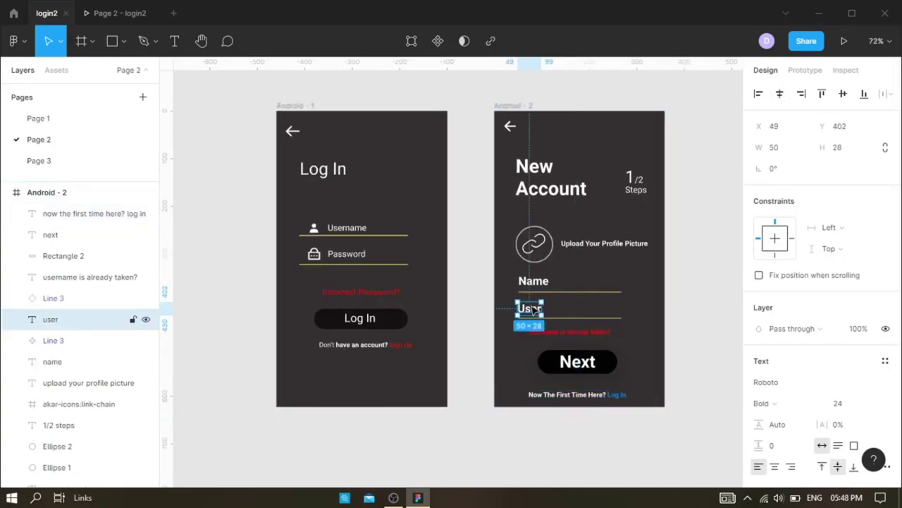
click(534, 280)
key(Page_Down)
click(536, 290)
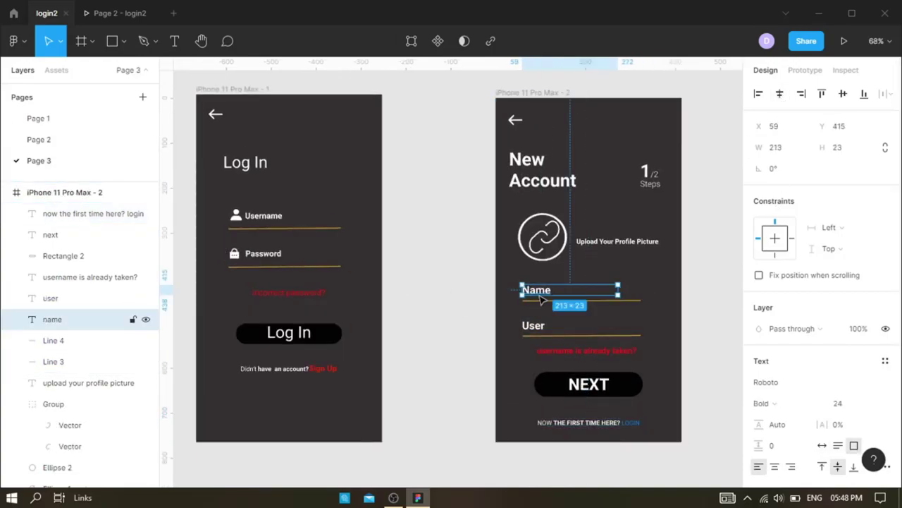
click(534, 325)
click(710, 324)
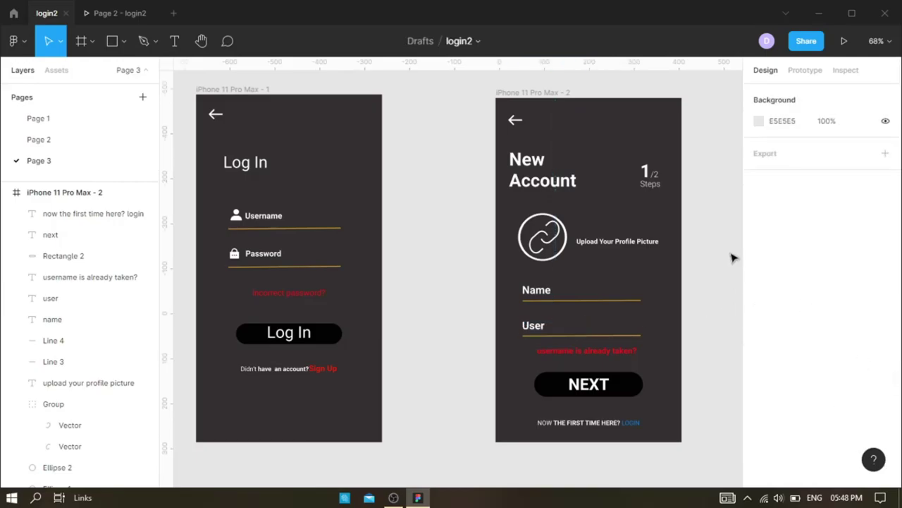
scroll(733, 258, down, 2)
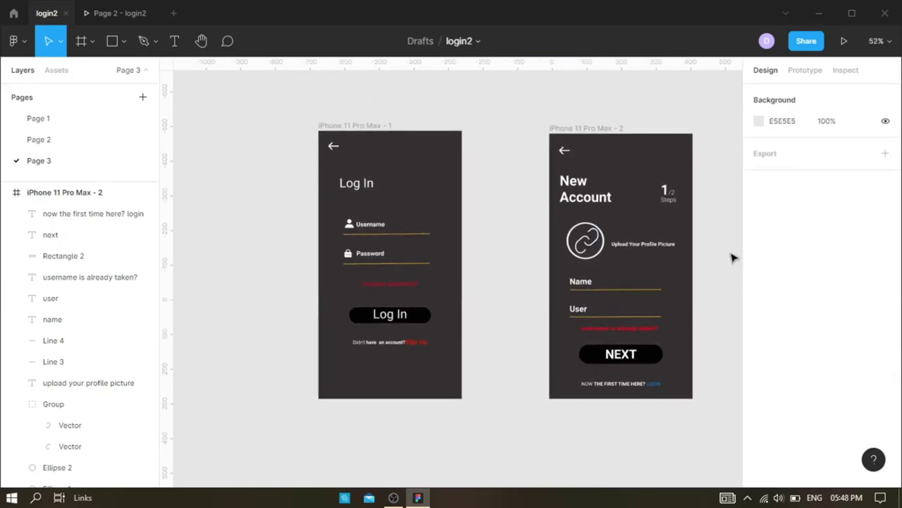